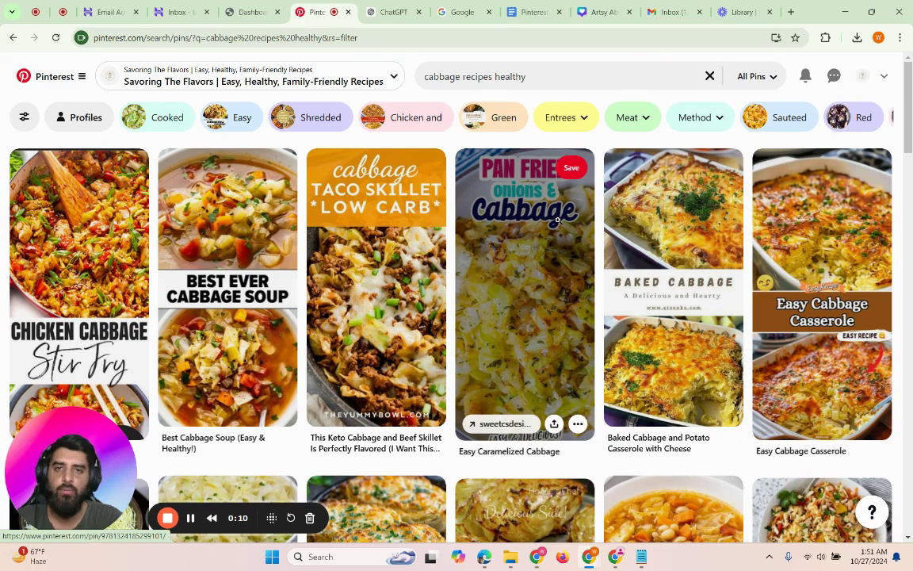
# Look over the search suggestions offered for the query "cabbage recipes healthy"
pyautogui.tripleClick(535, 82)
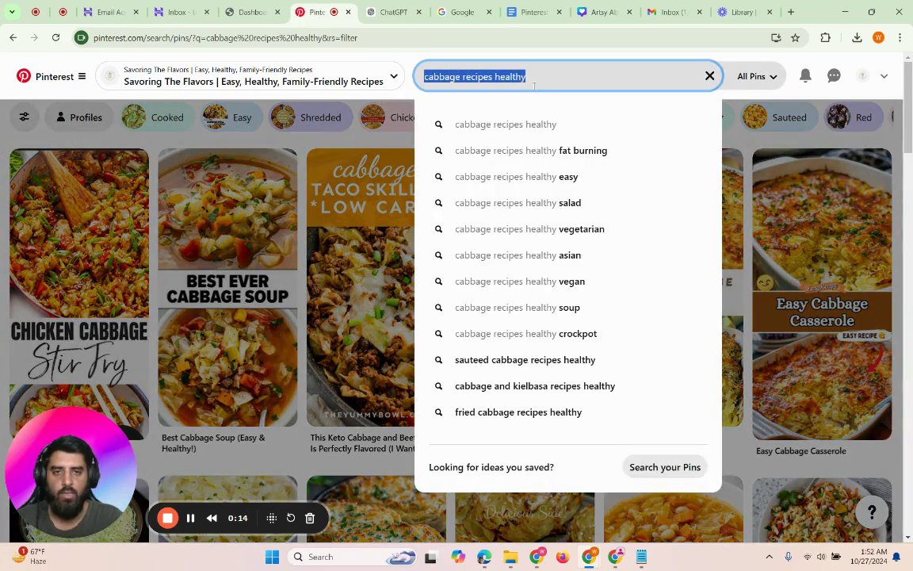
pyautogui.click(313, 166)
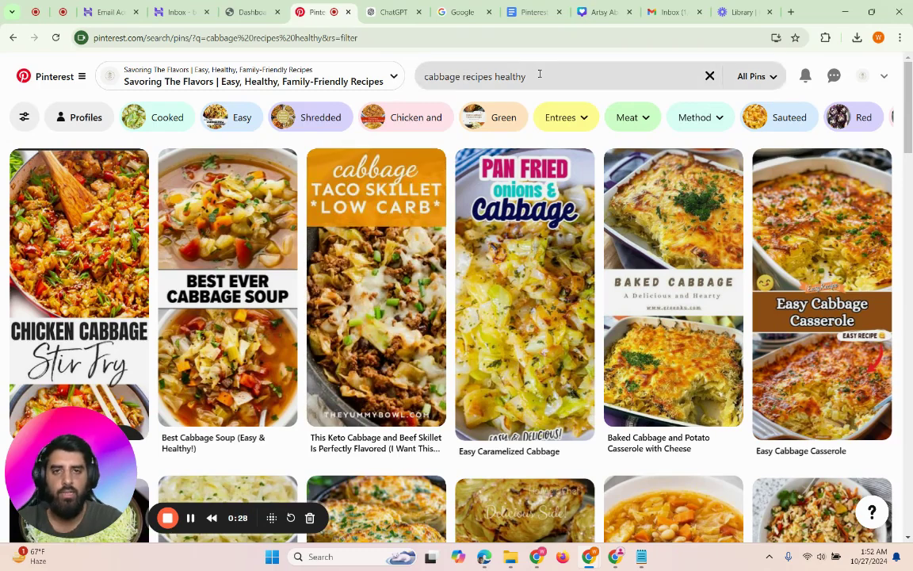
pyautogui.tripleClick(540, 74)
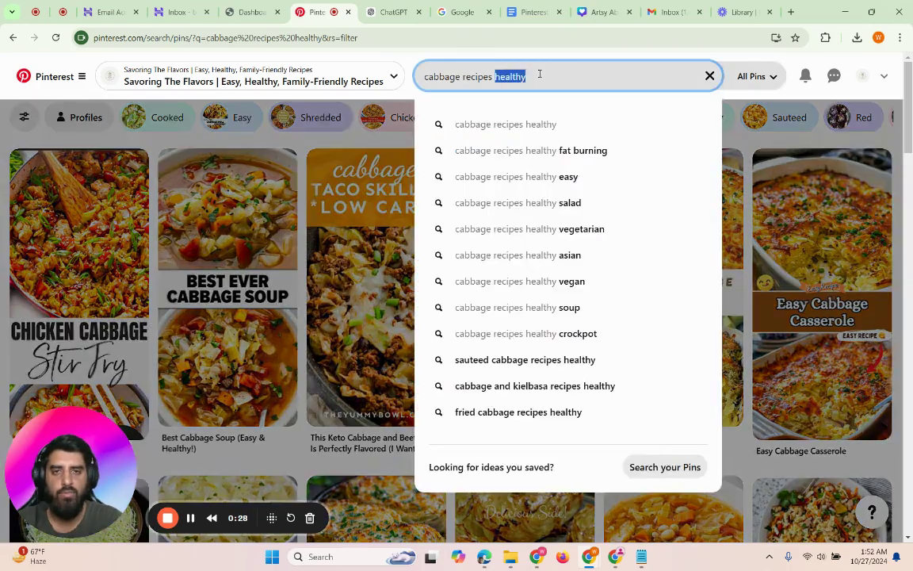
pyautogui.click(341, 232)
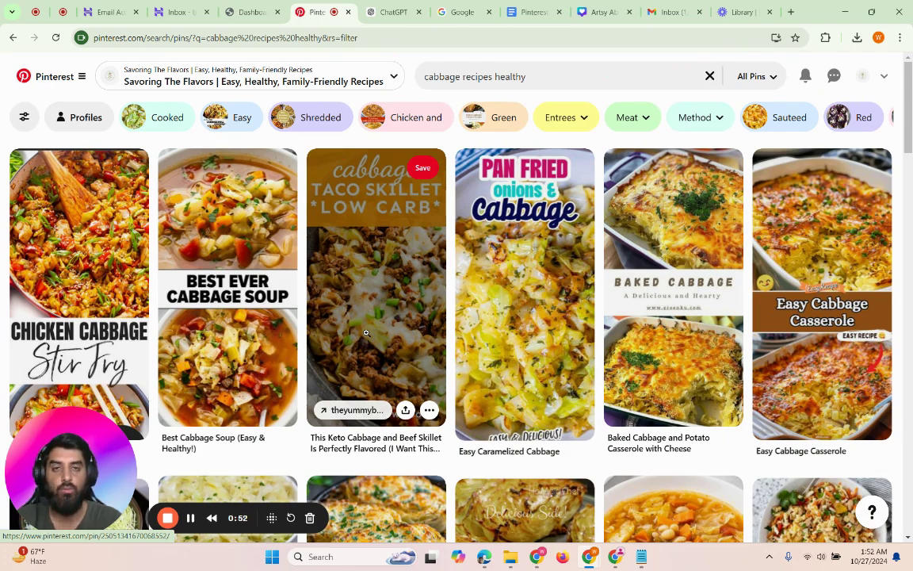
# Open the flavorthemoments.com article linked from the "40+ Best Cabbage Recipes" pin
pyautogui.scroll(-5, 366, 333)
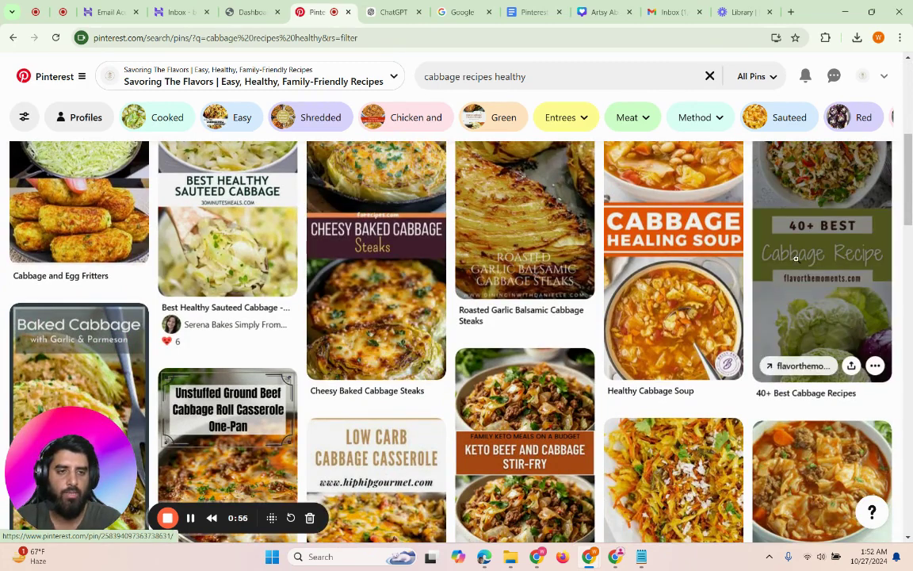
pyautogui.click(798, 367)
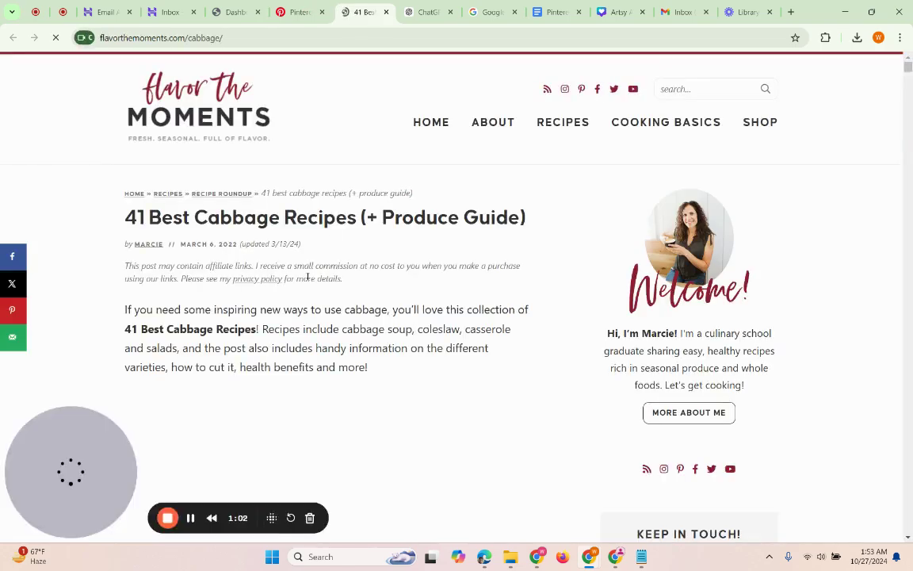
# Examine the cabbage recipes article's introduction and collage images, dismissing the Google sign-in prompt
pyautogui.scroll(-1, 308, 274)
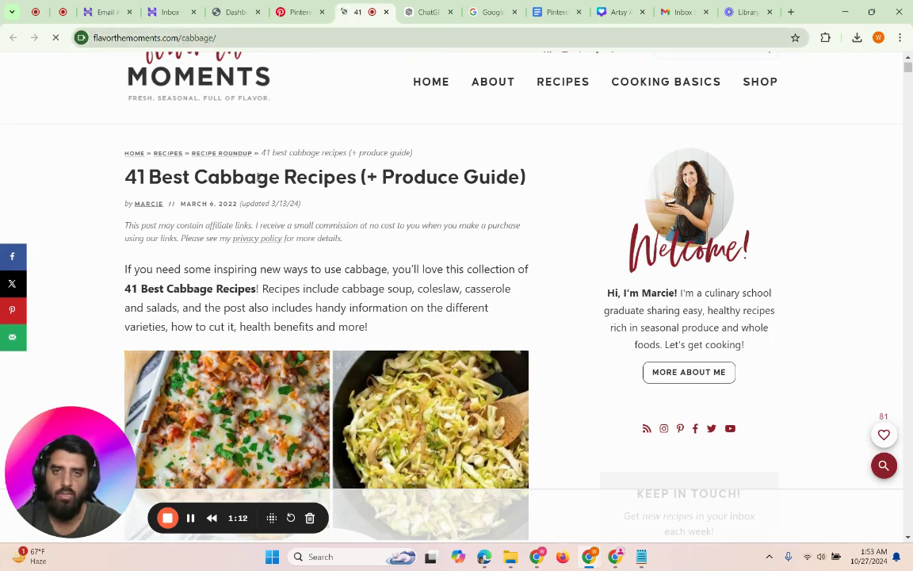
pyautogui.scroll(-5, 232, 162)
pyautogui.scroll(-5, 258, 180)
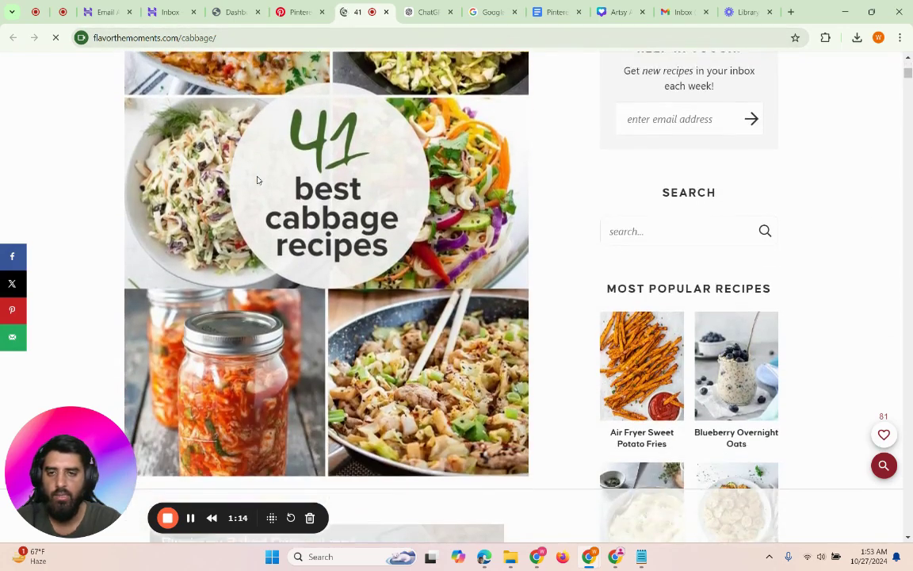
pyautogui.scroll(-1, 183, 241)
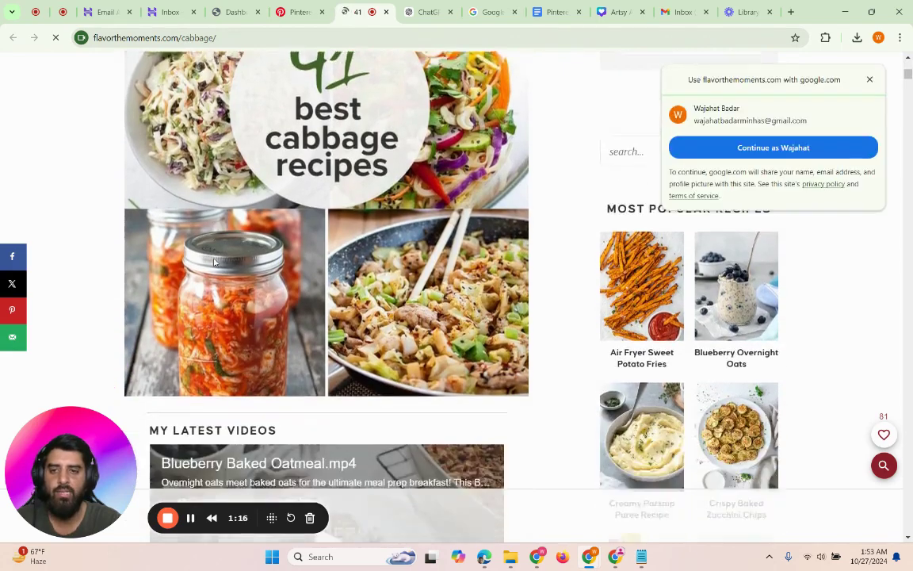
pyautogui.scroll(3, 195, 236)
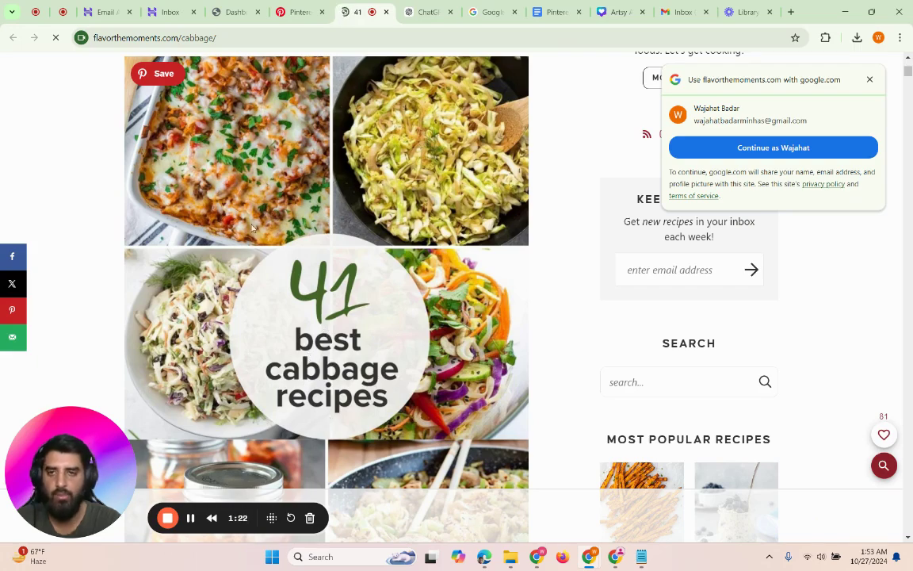
pyautogui.scroll(-3, 244, 399)
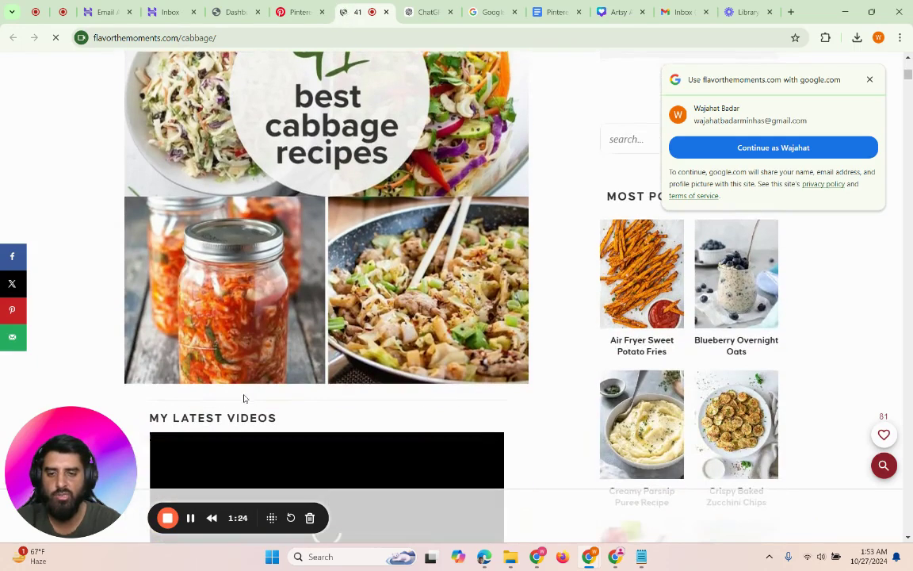
pyautogui.scroll(2, 405, 173)
pyautogui.scroll(3, 405, 172)
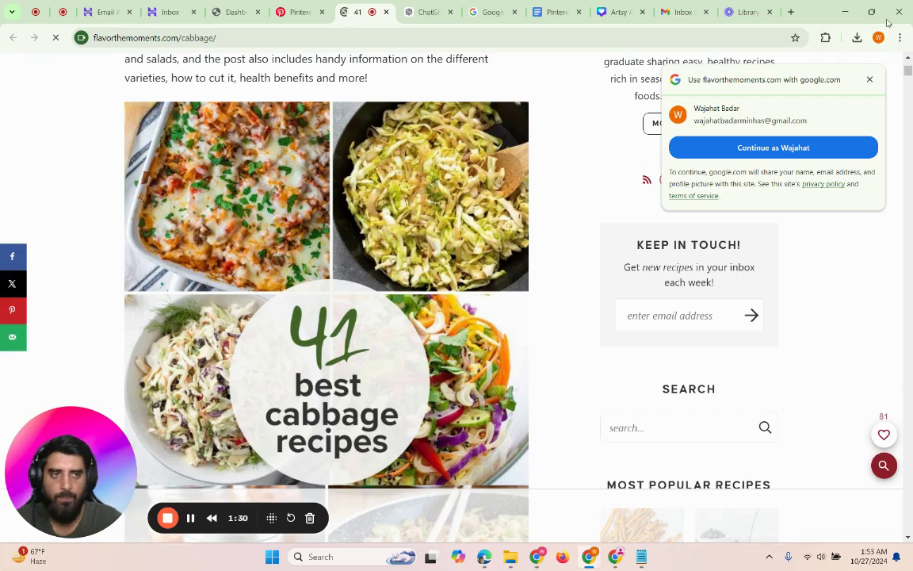
pyautogui.click(870, 80)
pyautogui.scroll(-5, 370, 281)
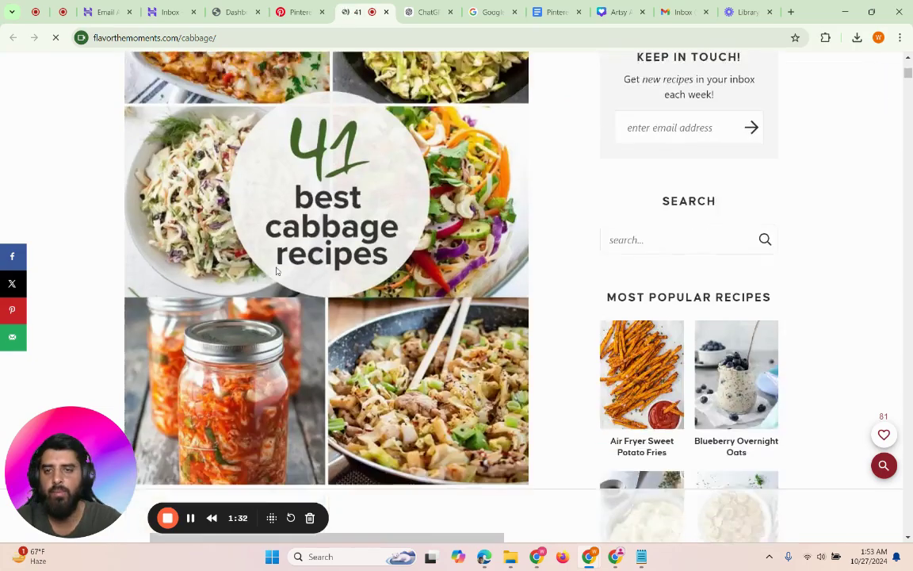
# Return to the Pinterest results, close the cabbage recipes article and switch to the existing ChatGPT conversation
pyautogui.hotkey('ctrl', 'shift', 'Tab')
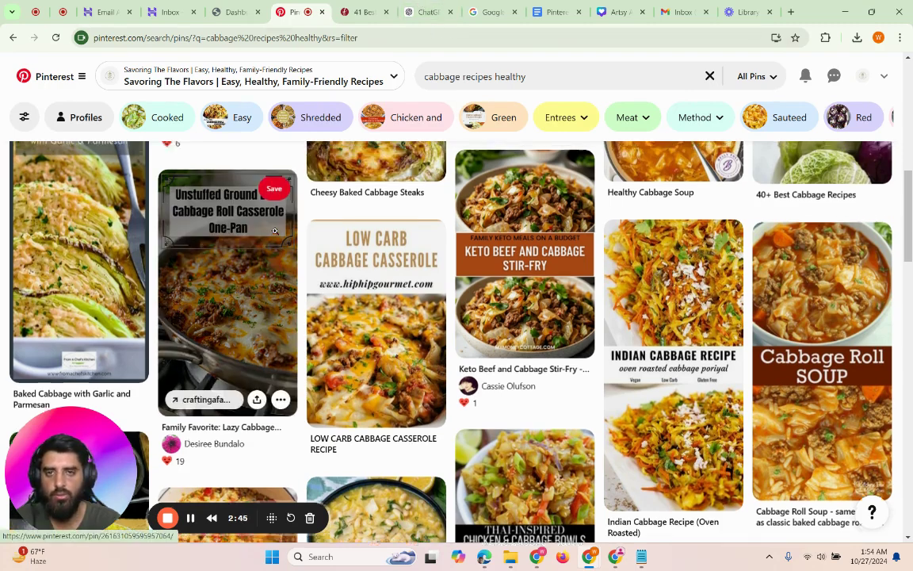
pyautogui.scroll(2, 275, 231)
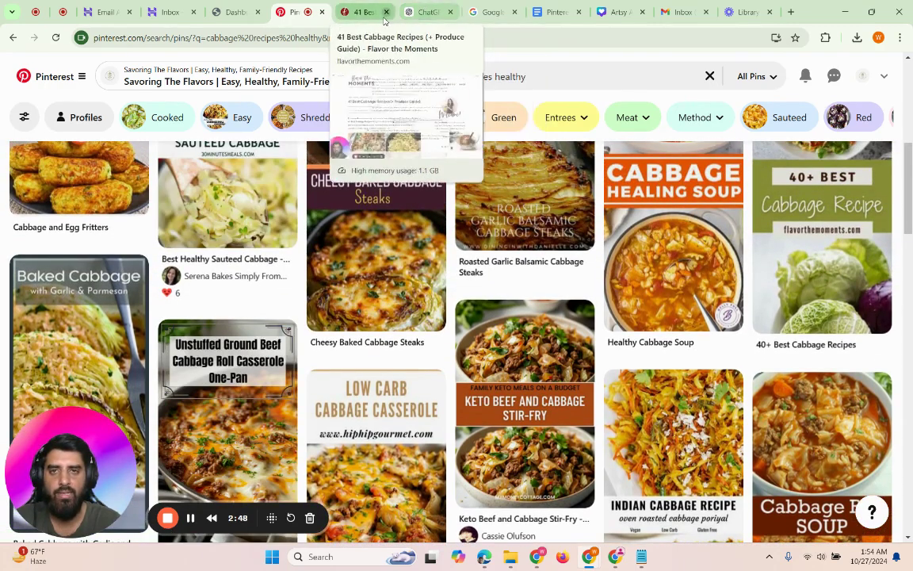
pyautogui.click(387, 12)
pyautogui.click(376, 7)
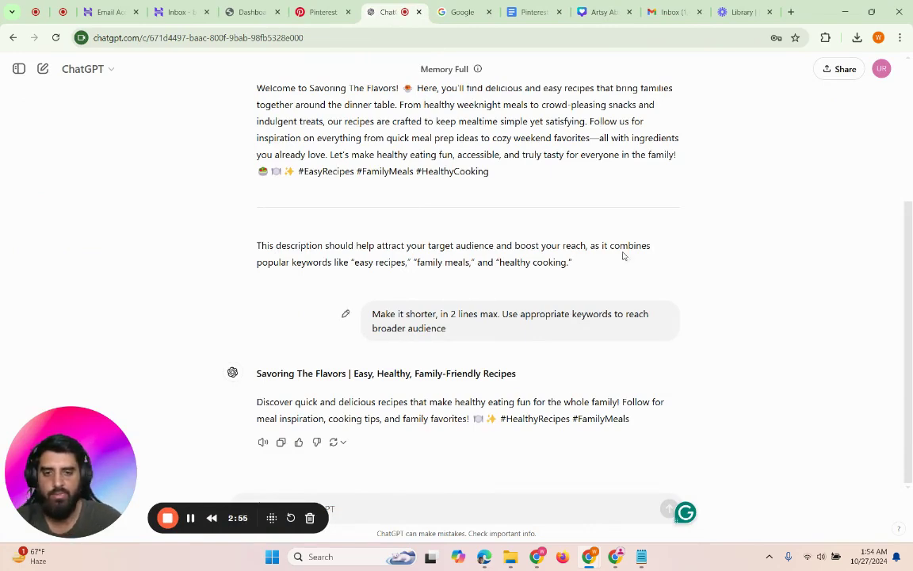
pyautogui.scroll(3, 625, 246)
pyautogui.scroll(-3, 626, 246)
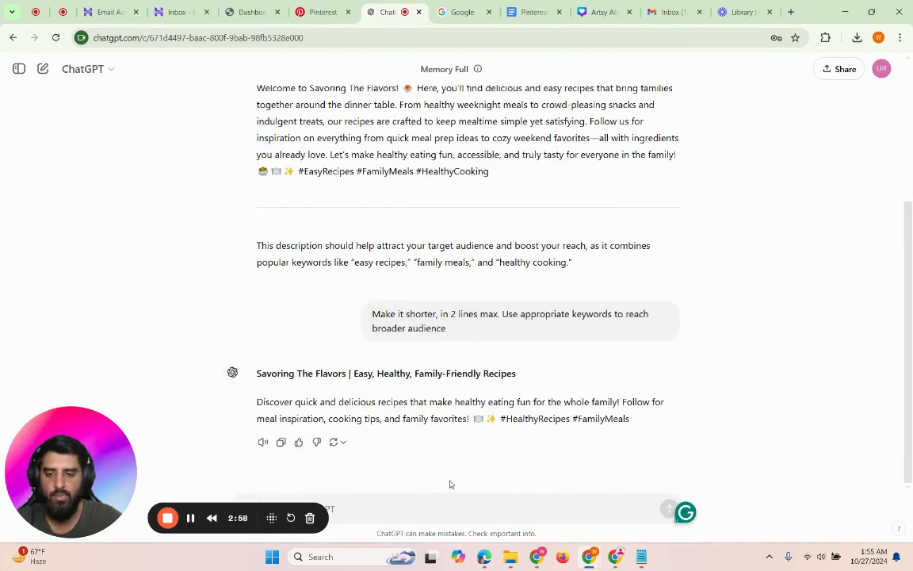
# Begin a new ChatGPT prompt with "Act as a Pinterest expert content writer, specializing in healthy recipes niche."
pyautogui.moveTo(127, 492); pyautogui.dragTo(57, 167)
pyautogui.click(353, 509)
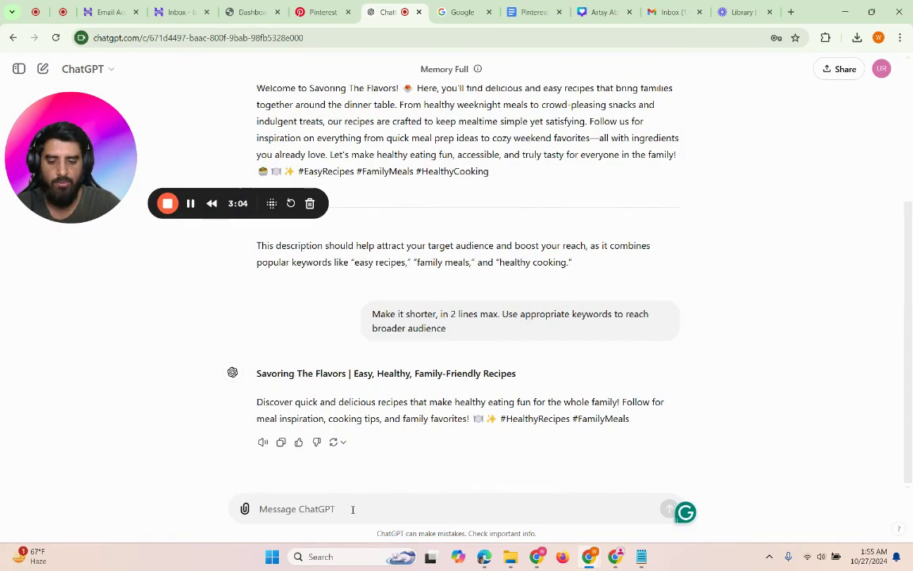
pyautogui.write('Act as a ')
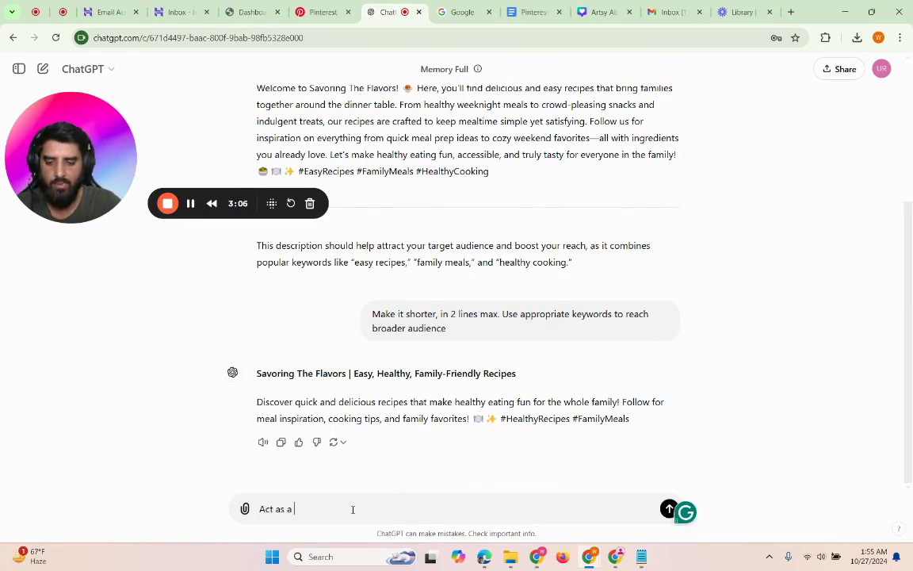
pyautogui.write('P')
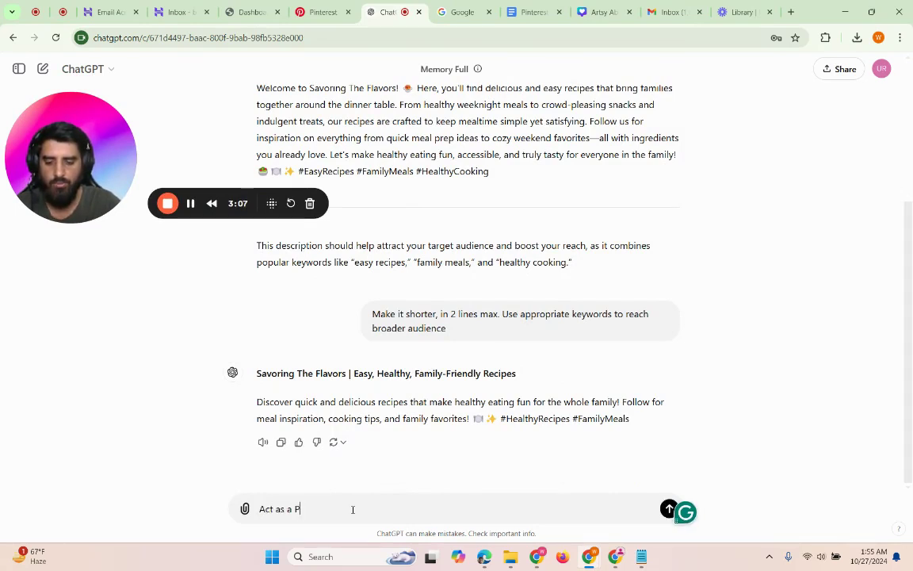
pyautogui.write('interest expe')
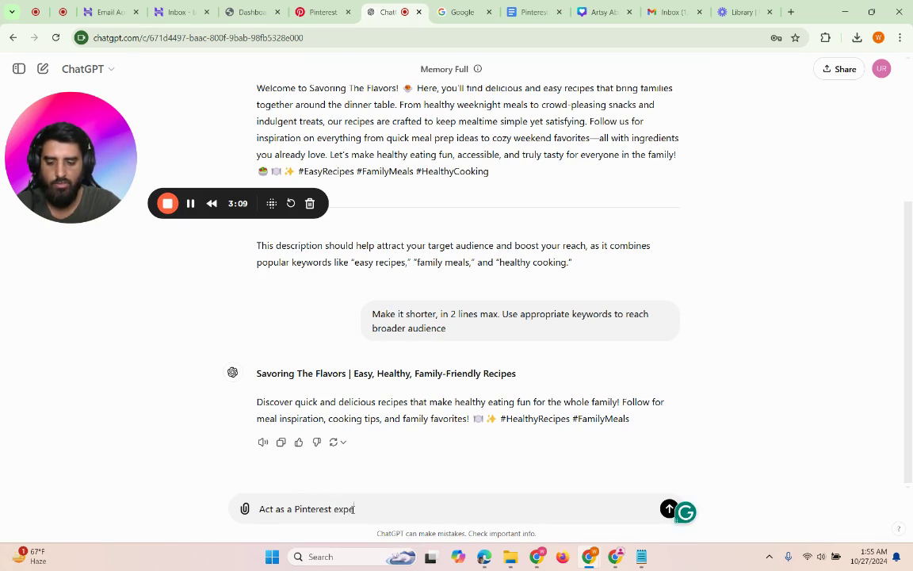
pyautogui.write('rt content writer')
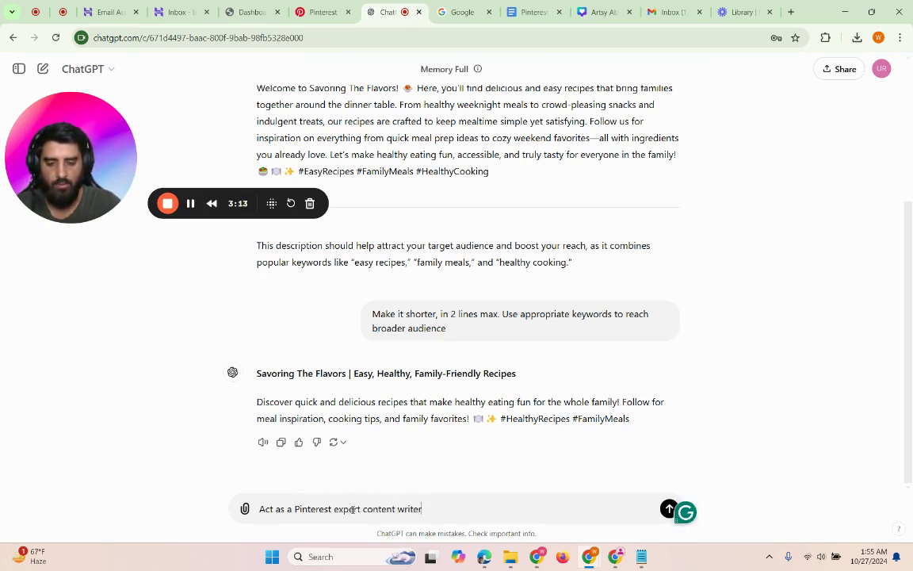
pyautogui.write(', s')
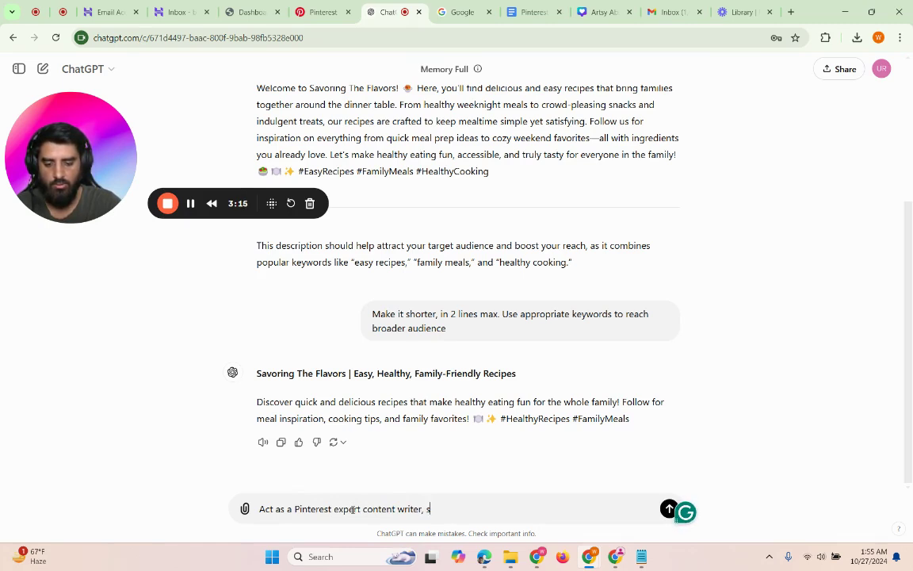
pyautogui.write('pecializing in ')
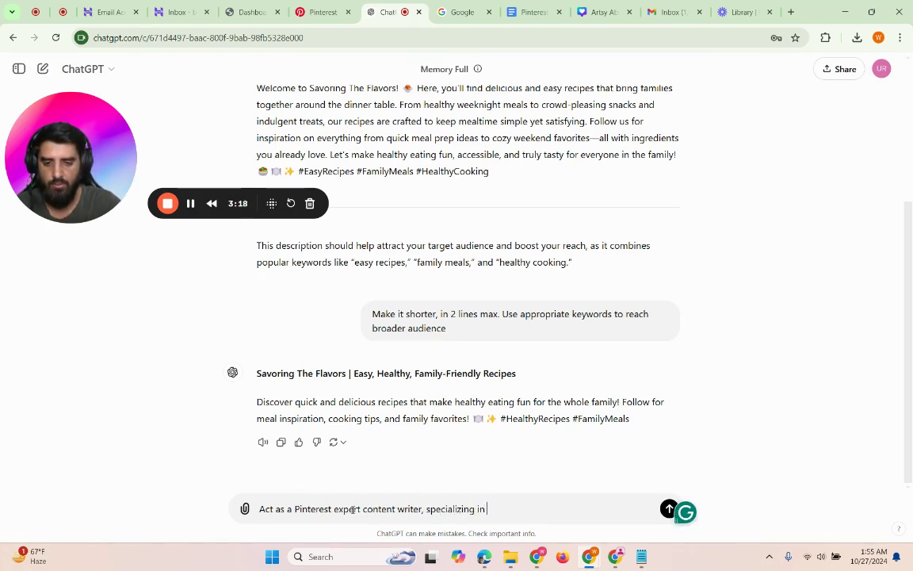
pyautogui.write('healthy recp')
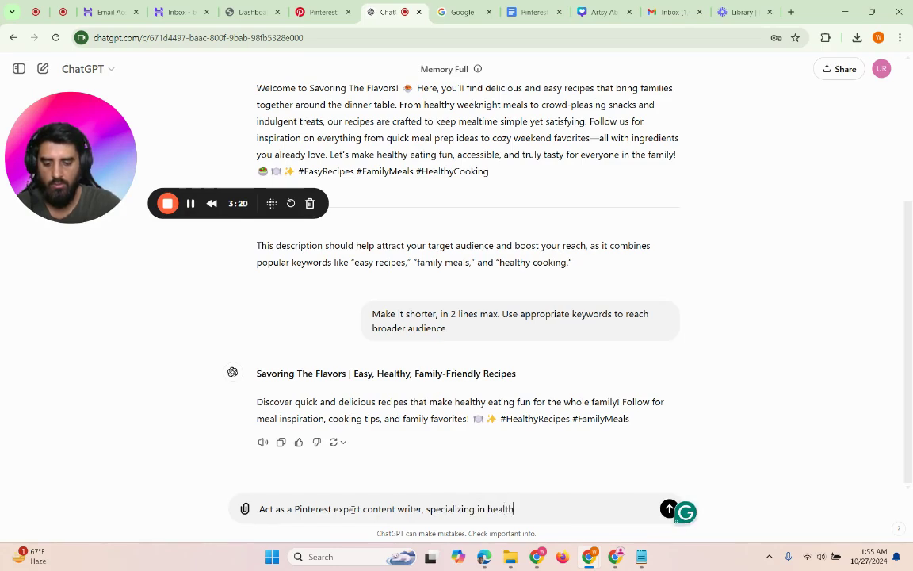
pyautogui.press('BackSpace')
pyautogui.press('BackSpace')
pyautogui.write('ci')
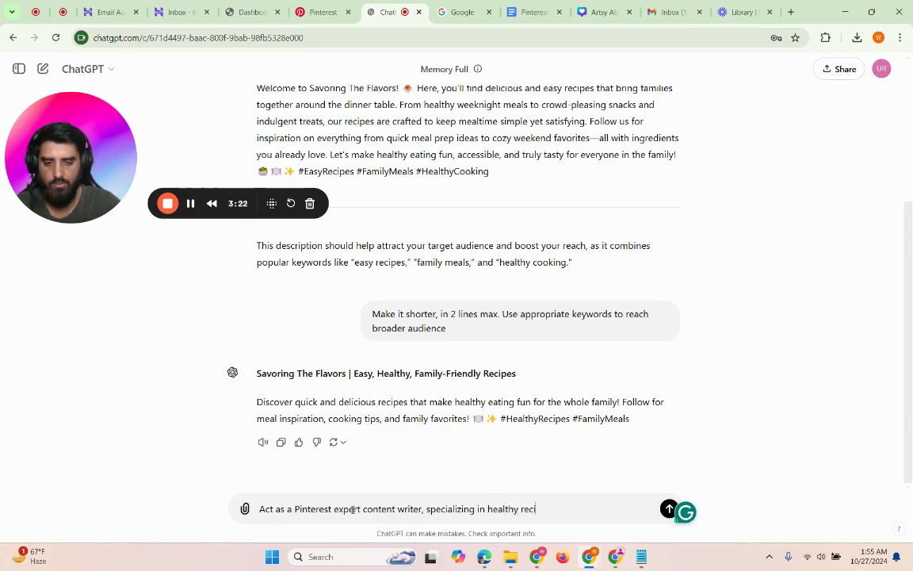
pyautogui.write('pes niche. I')
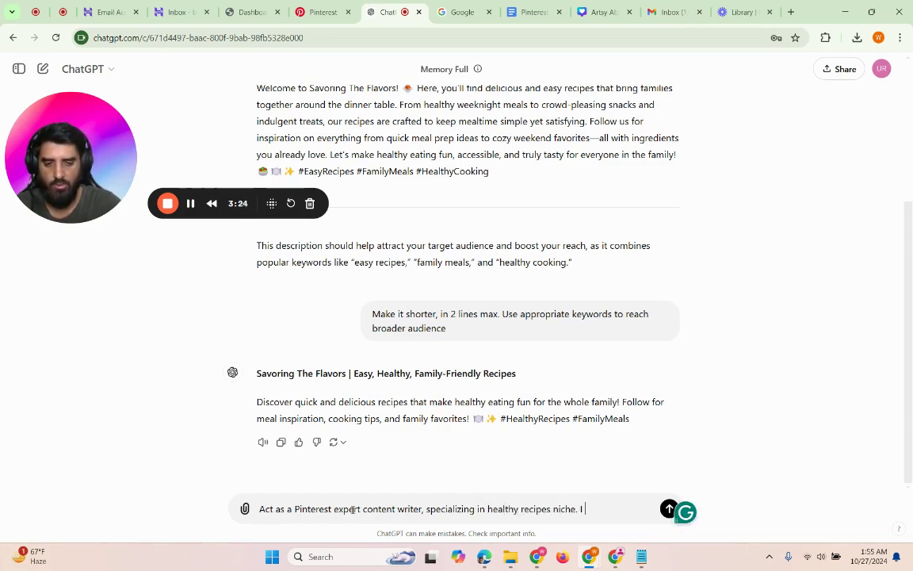
# Continue the prompt with "I will provide you with my primary keyword"
pyautogui.write(' will provide you with ')
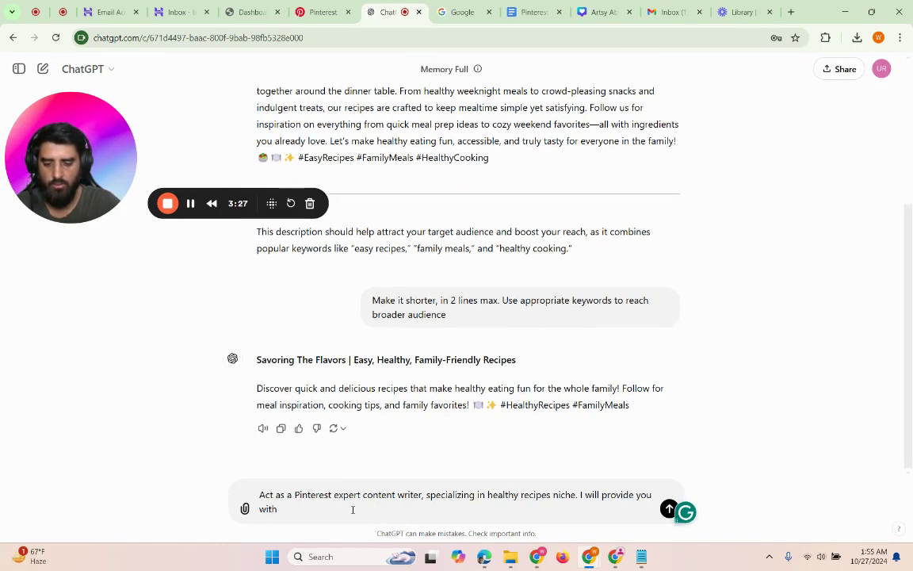
pyautogui.write('my prim')
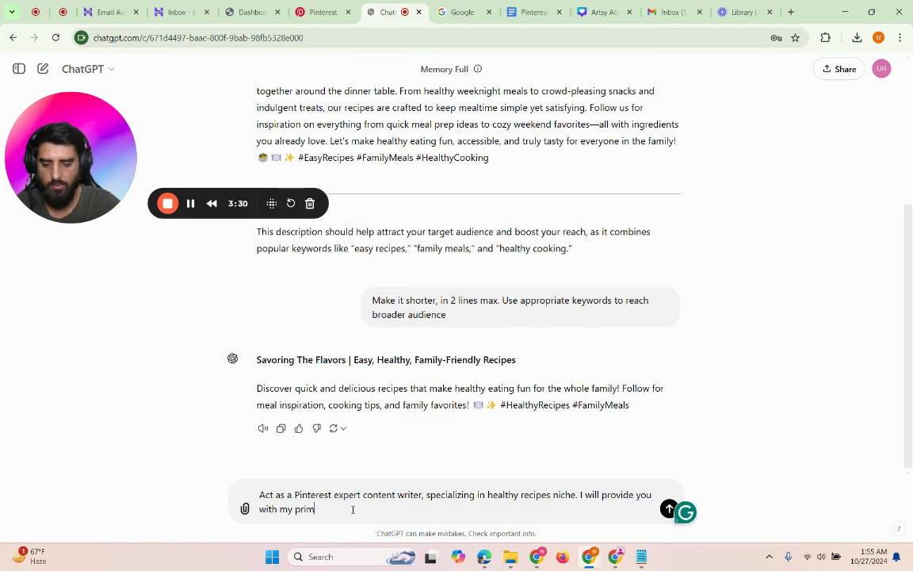
pyautogui.write('ary key')
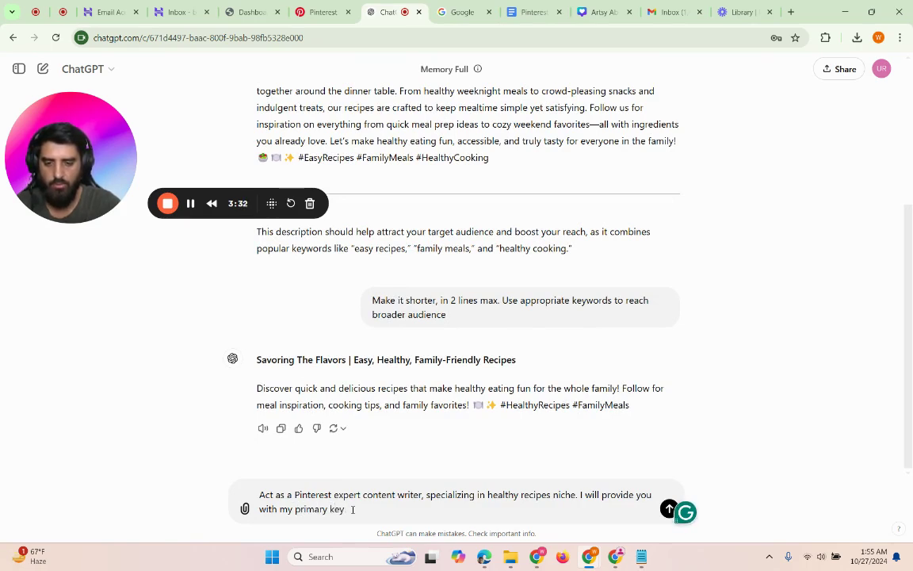
pyautogui.write('wo')
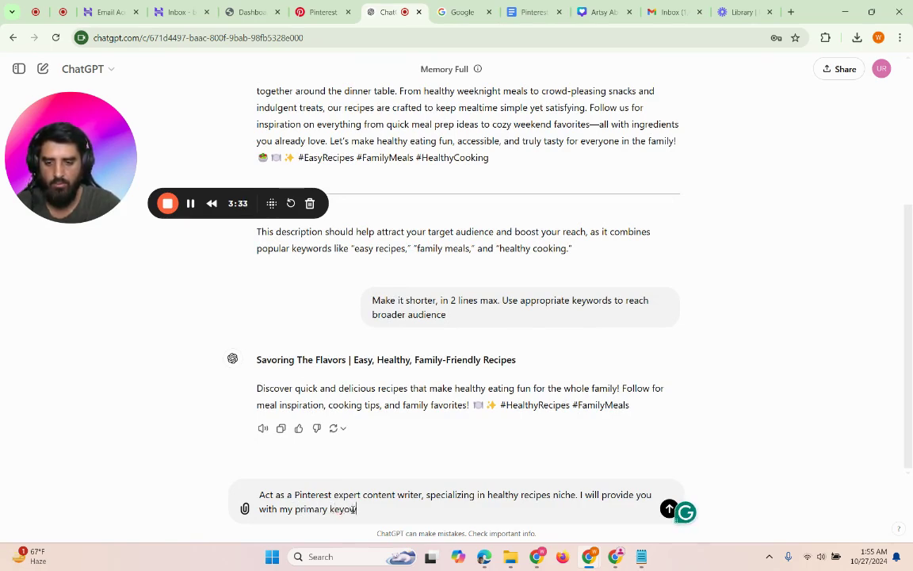
pyautogui.write('rd an')
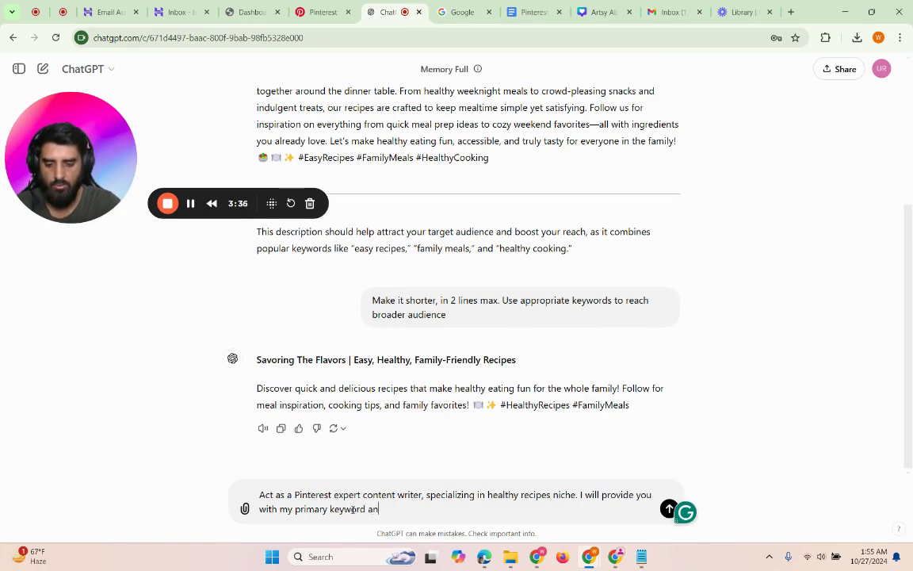
# Extend the prompt's second sentence with "and first of all you will help me write"
pyautogui.write('d first')
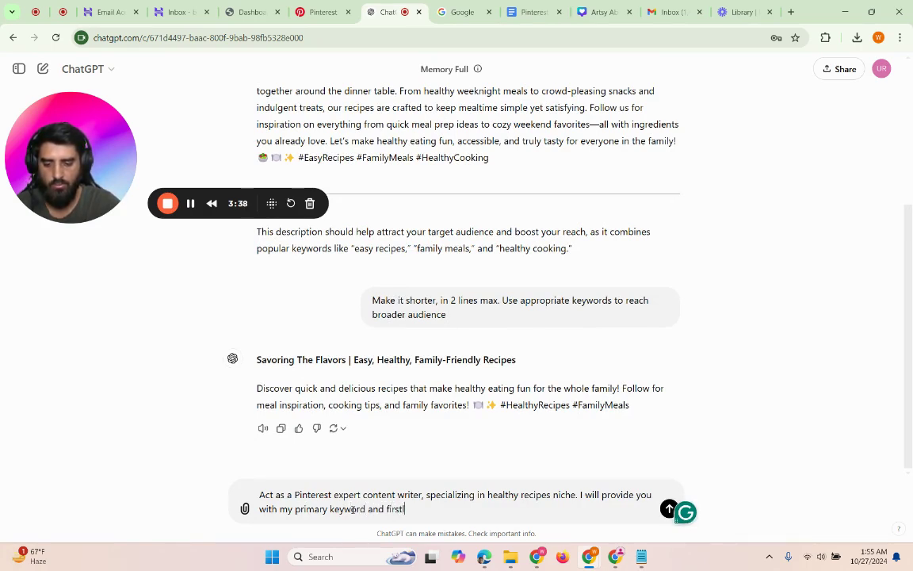
pyautogui.write(' of al')
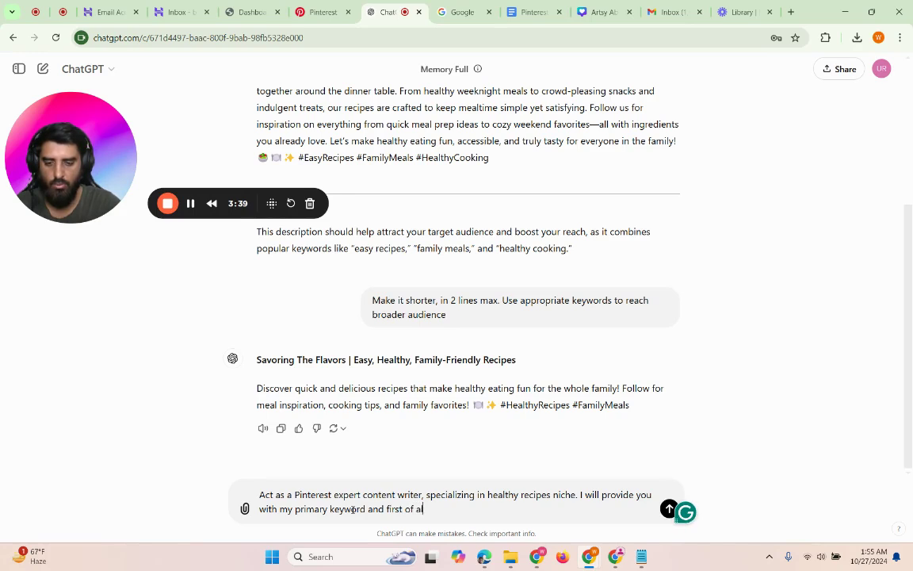
pyautogui.write('l you will c')
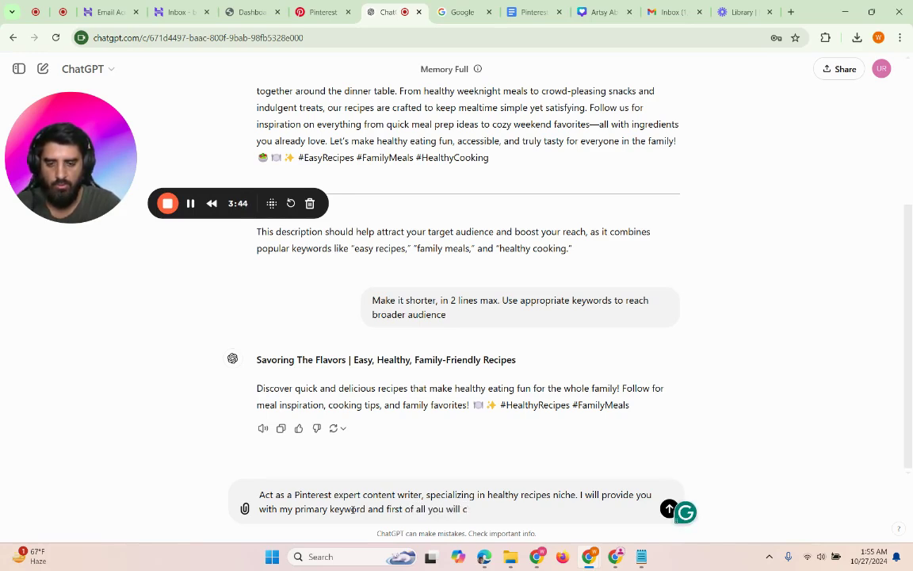
pyautogui.press('BackSpace')
pyautogui.write('help')
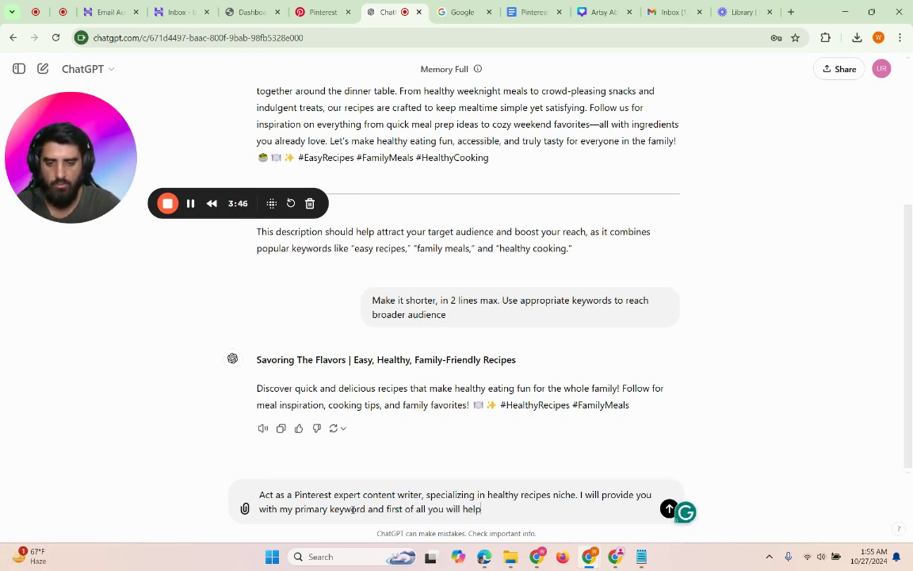
pyautogui.write(' me write')
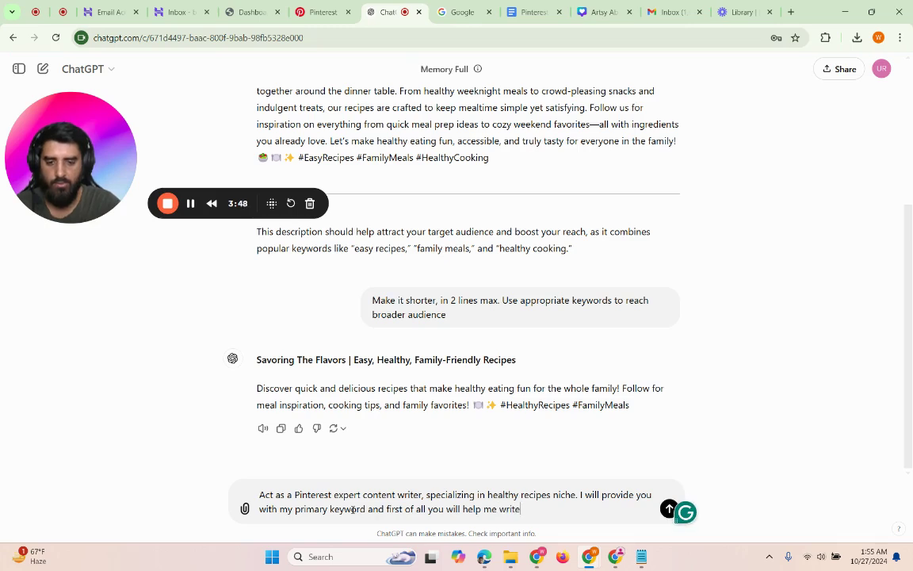
# Complete the request with "a 3 paragraphs opening of my blog post"
pyautogui.write('a ')
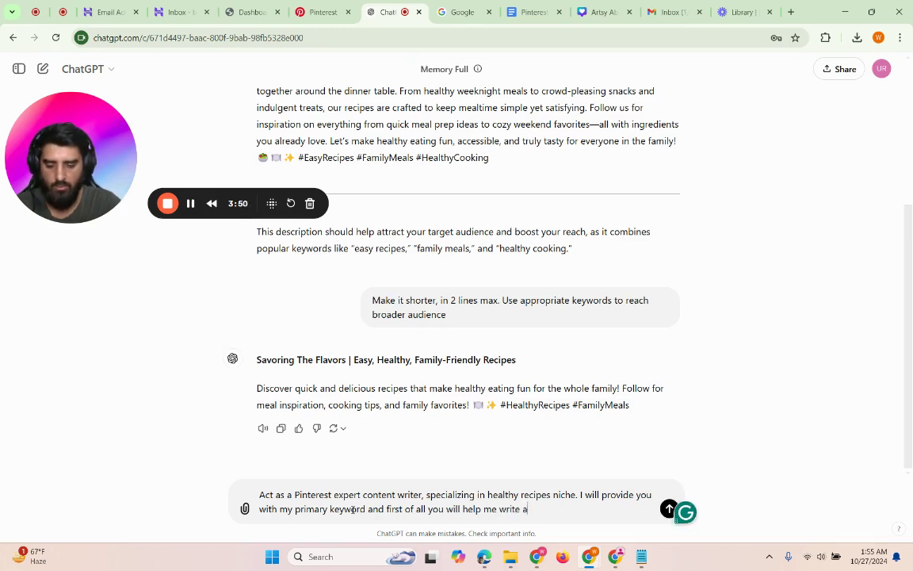
pyautogui.write('2 paragrpah')
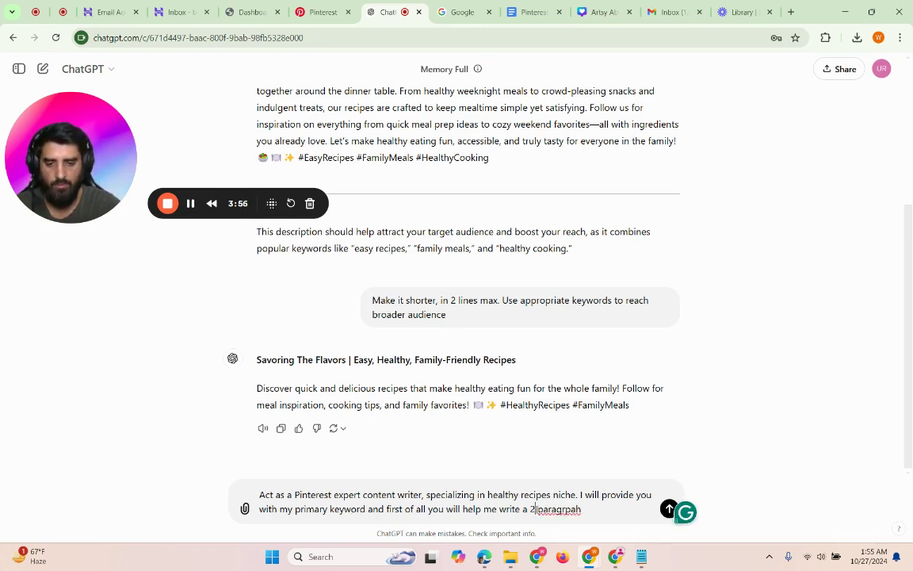
pyautogui.click(534, 509)
pyautogui.press('BackSpace')
pyautogui.write('3')
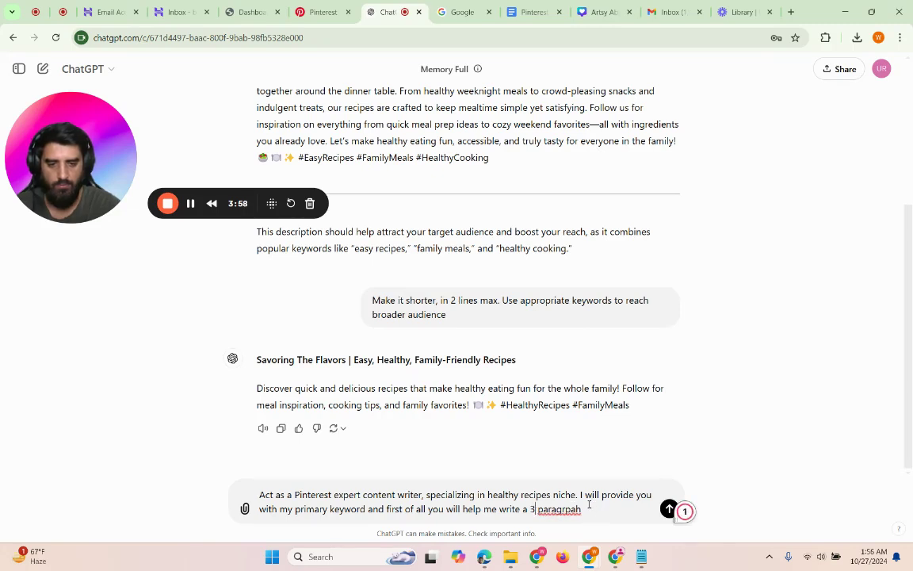
pyautogui.click(589, 504)
pyautogui.write('s opening')
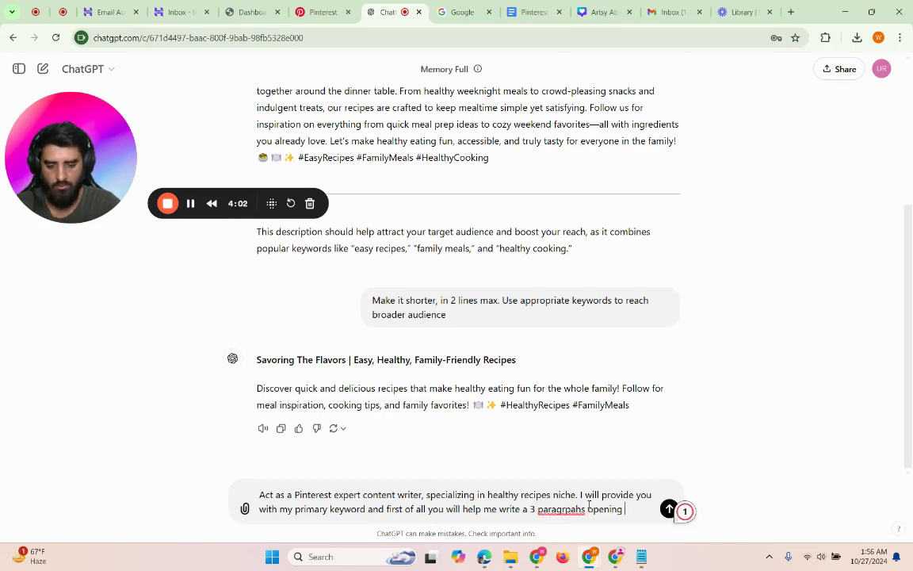
pyautogui.write(' of this')
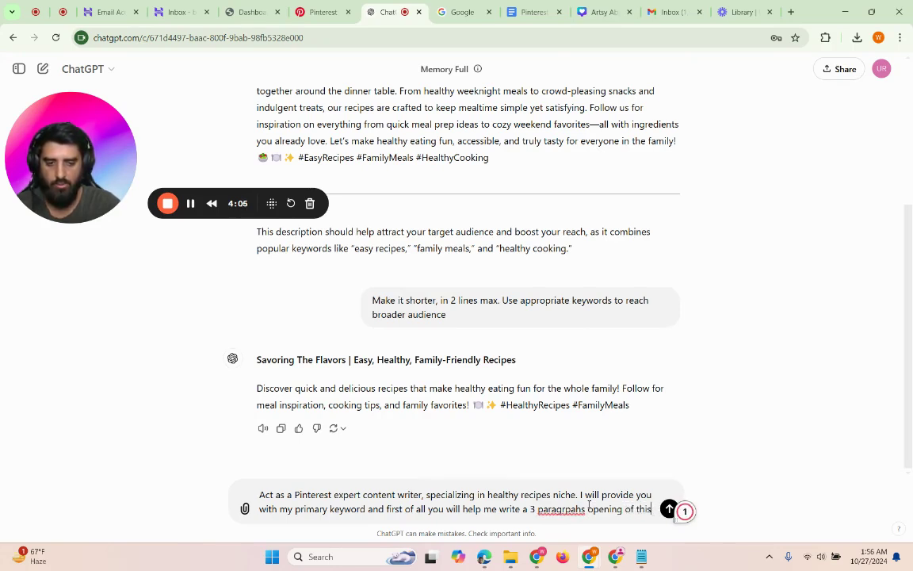
pyautogui.press('BackSpace')
pyautogui.press('BackSpace')
pyautogui.press('BackSpace')
pyautogui.press('BackSpace')
pyautogui.write('my')
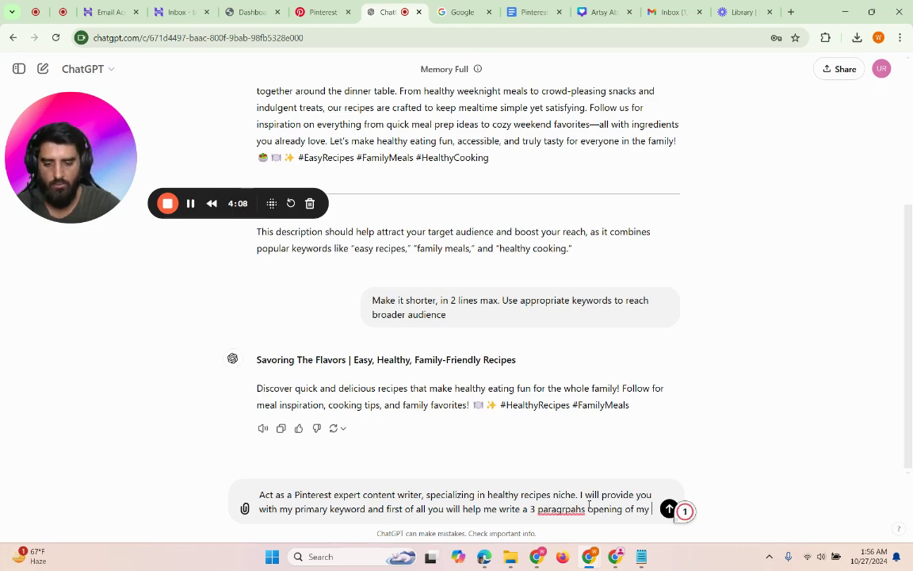
pyautogui.write(' blog post')
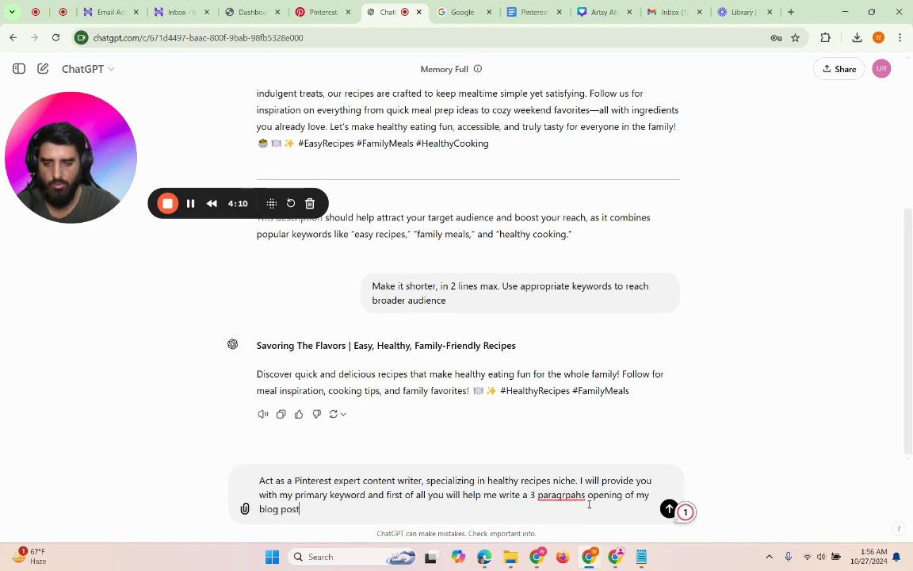
# Add "The keyword is "cabbage recipes healthy"" to the prompt and correct the misspelled word to "paragraphs"
pyautogui.write('. The k')
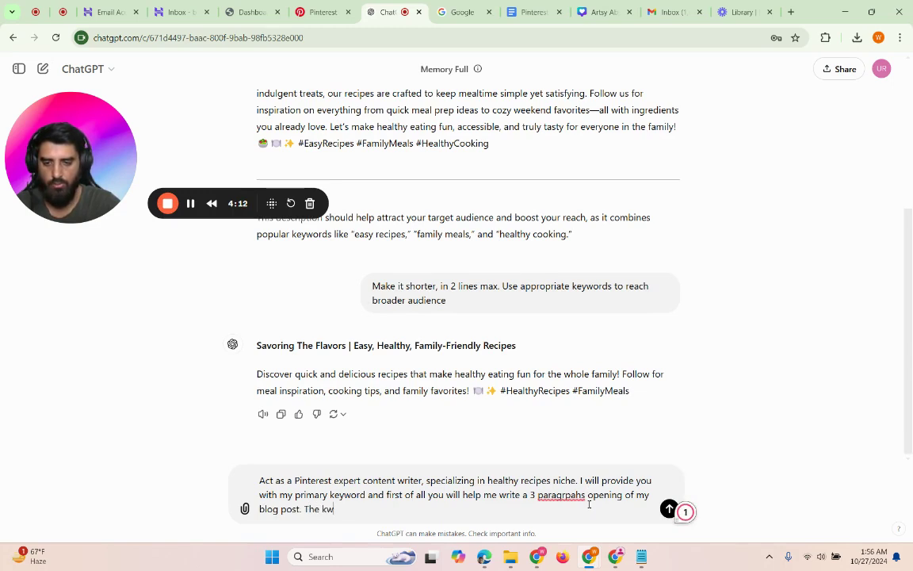
pyautogui.write('eyword i')
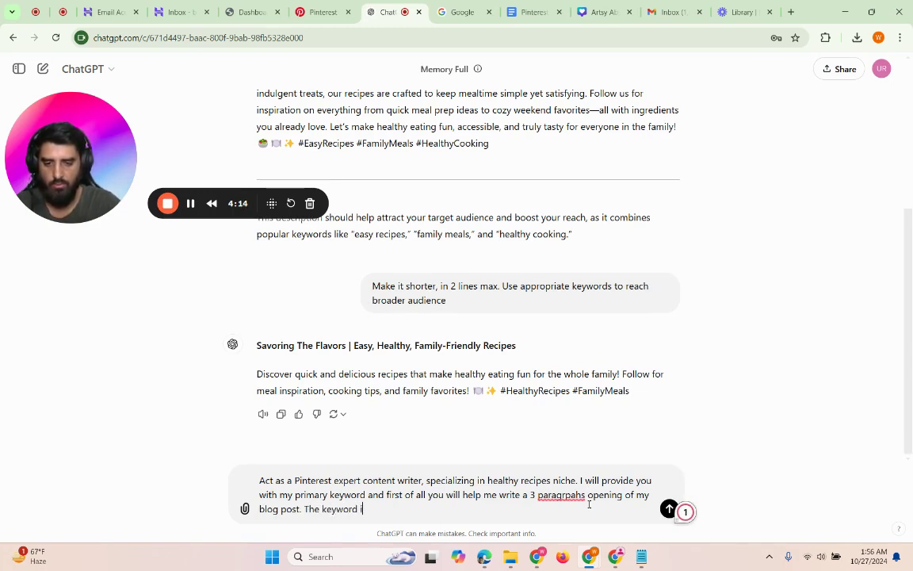
pyautogui.write('s "cabbage recipes healthy"')
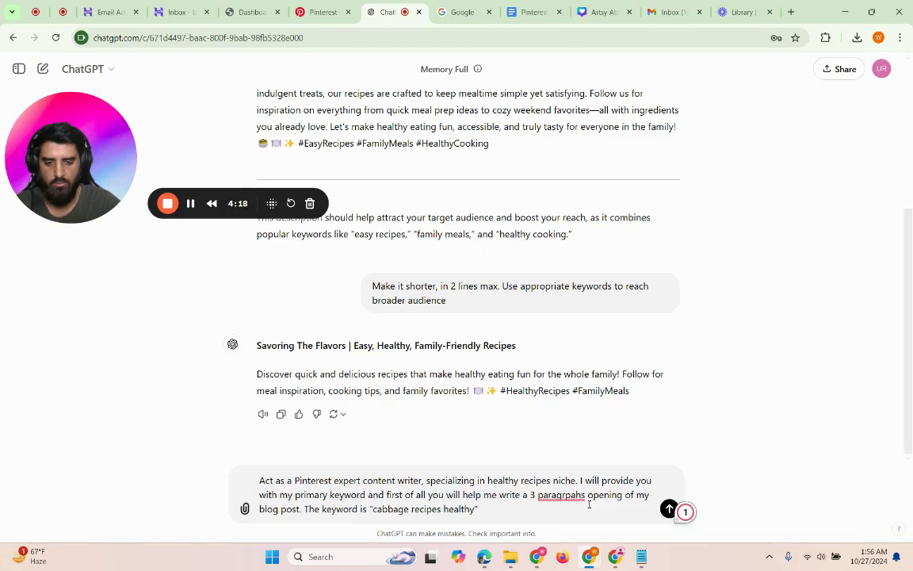
pyautogui.click(570, 495)
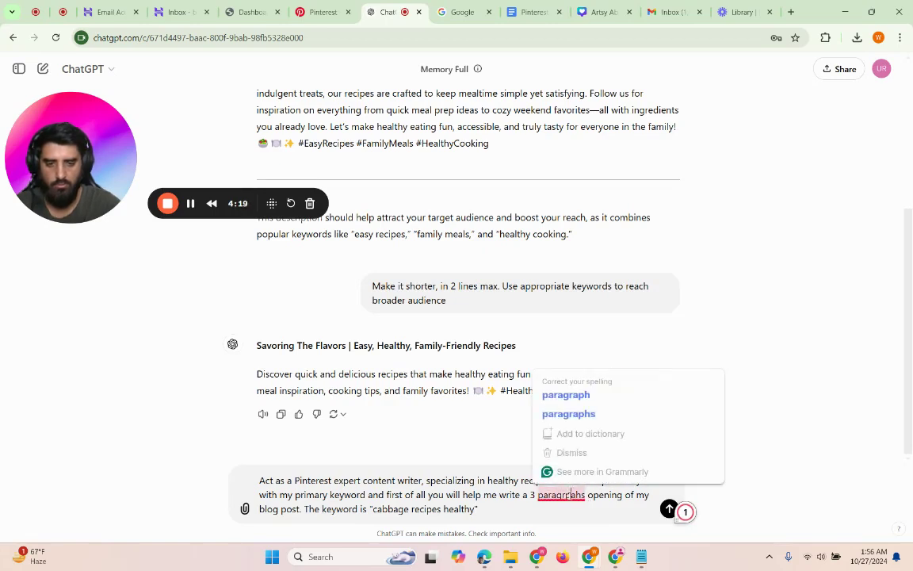
pyautogui.click(568, 413)
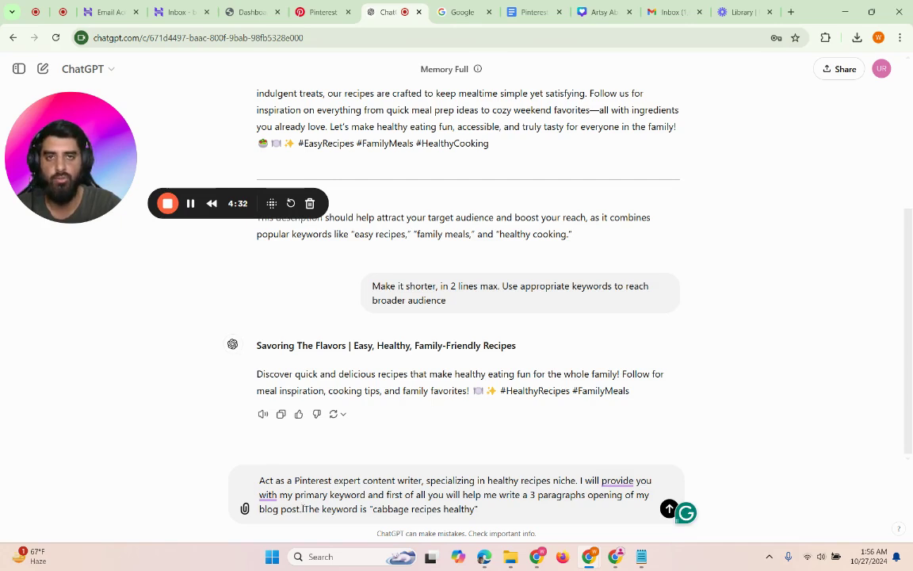
# Insert "Each paragraph should be no more than 3 lines" before the keyword sentence in the prompt
pyautogui.click(302, 509)
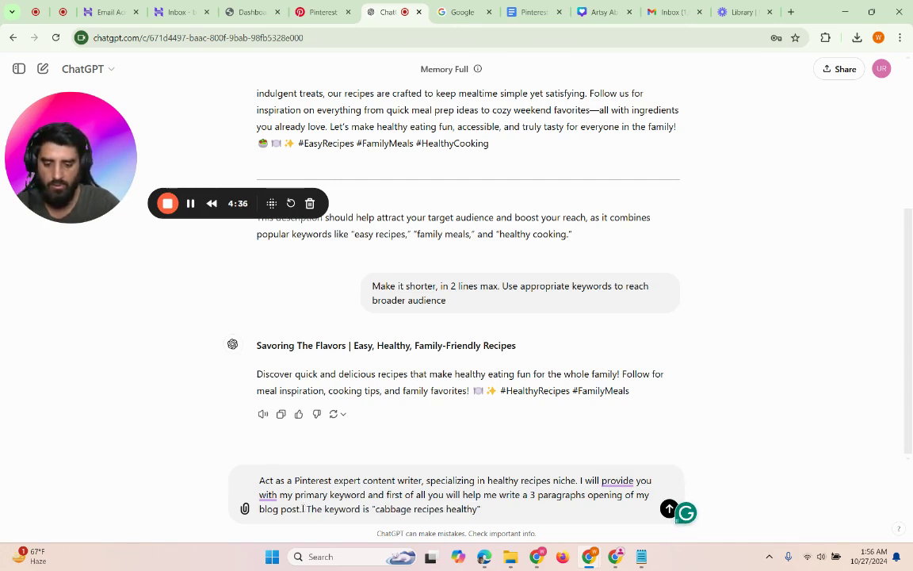
pyautogui.write('Each par')
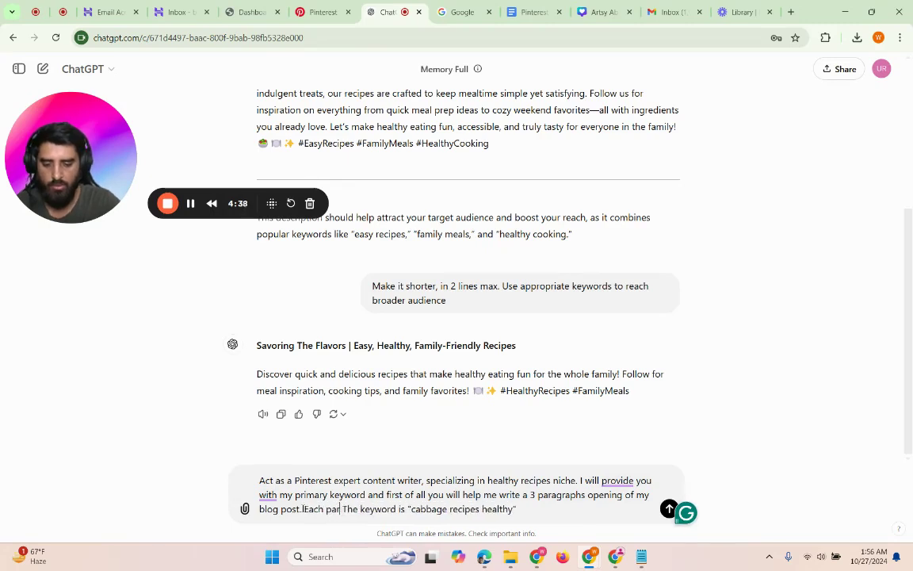
pyautogui.write('agrapho')
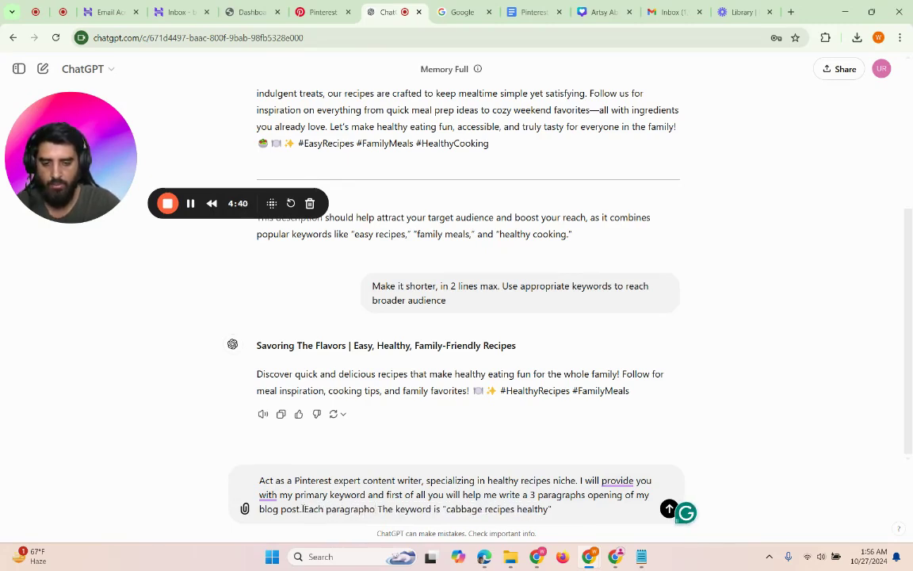
pyautogui.press('BackSpace')
pyautogui.write('should n')
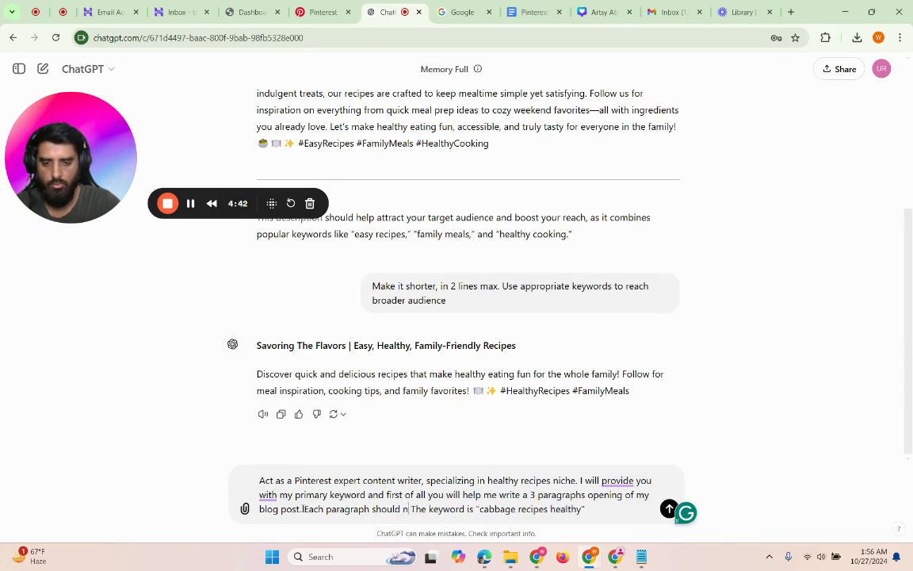
pyautogui.press('BackSpace')
pyautogui.write('be no more')
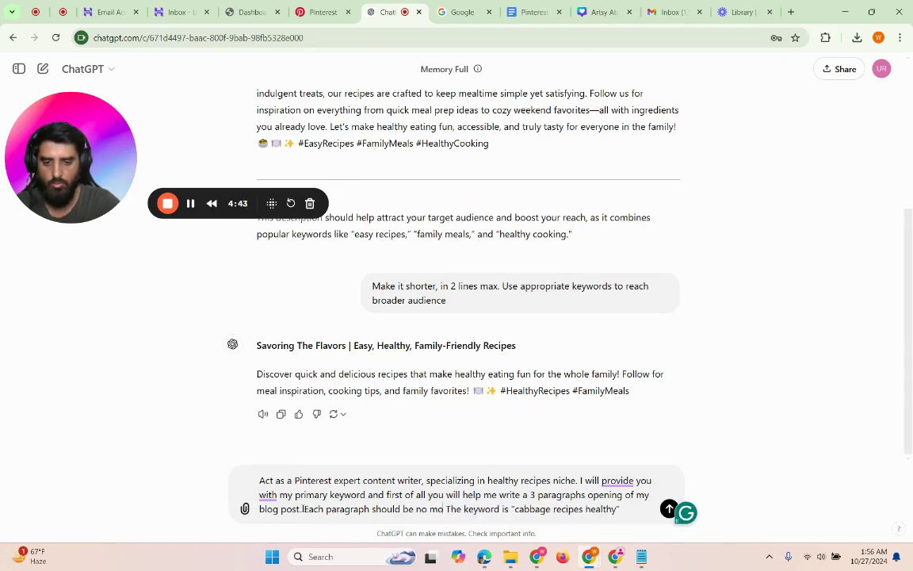
pyautogui.write(' than 3 lines')
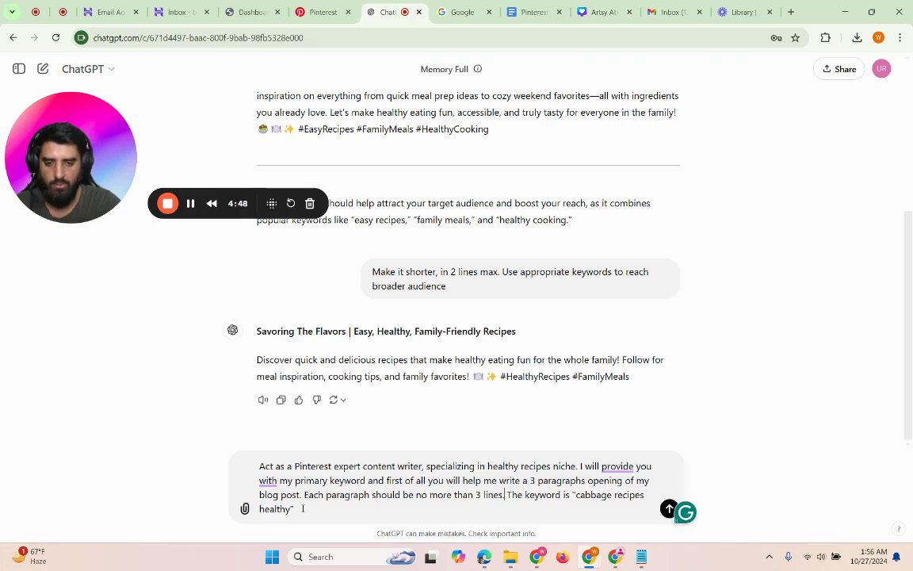
# Extend the paragraph-length sentence with "and target main keyword and some variations in these paragraphs."
pyautogui.write(' and target ')
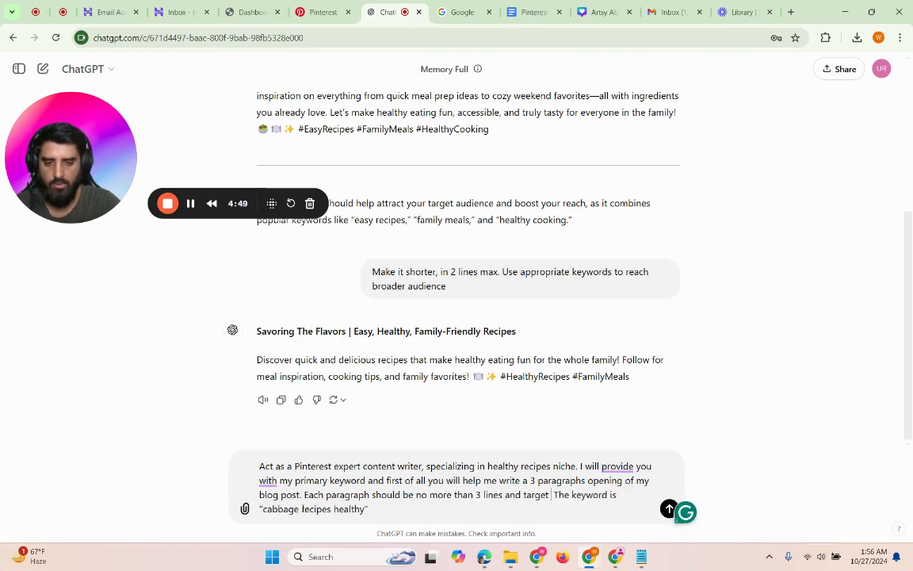
pyautogui.write('main keywor')
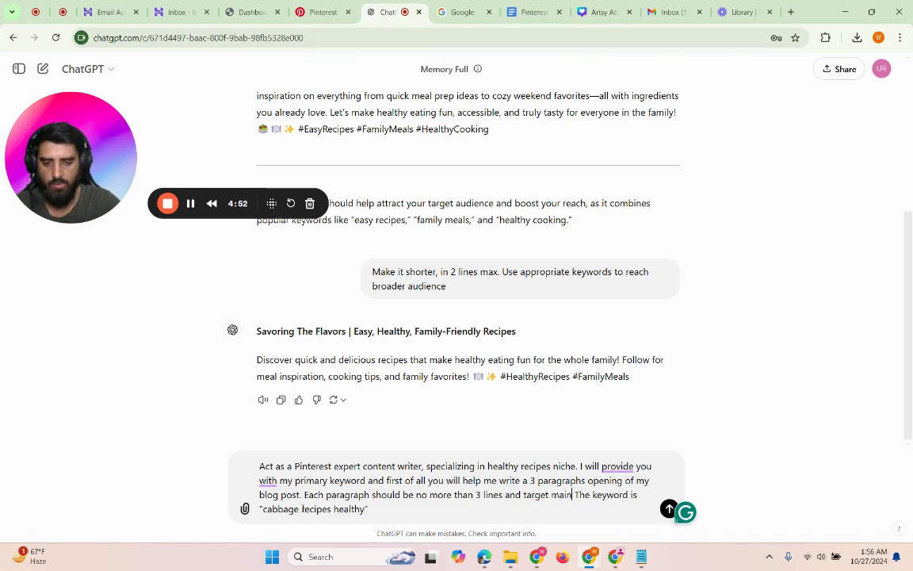
pyautogui.write('d and ')
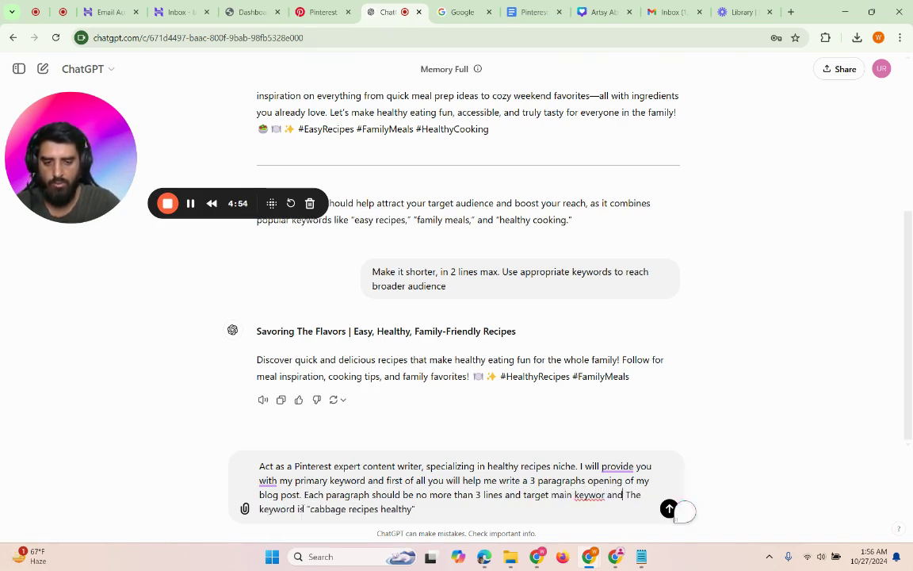
pyautogui.write('some variations ')
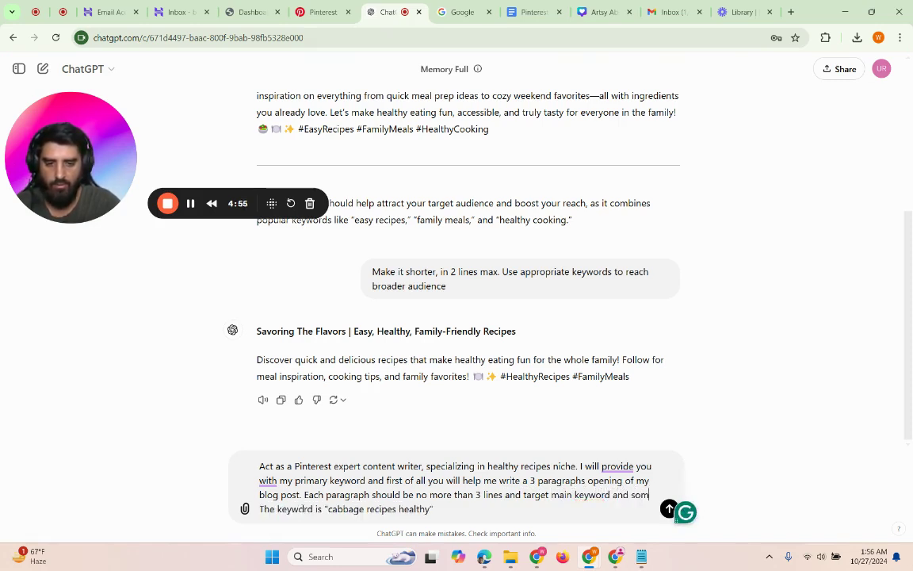
pyautogui.write('In these para')
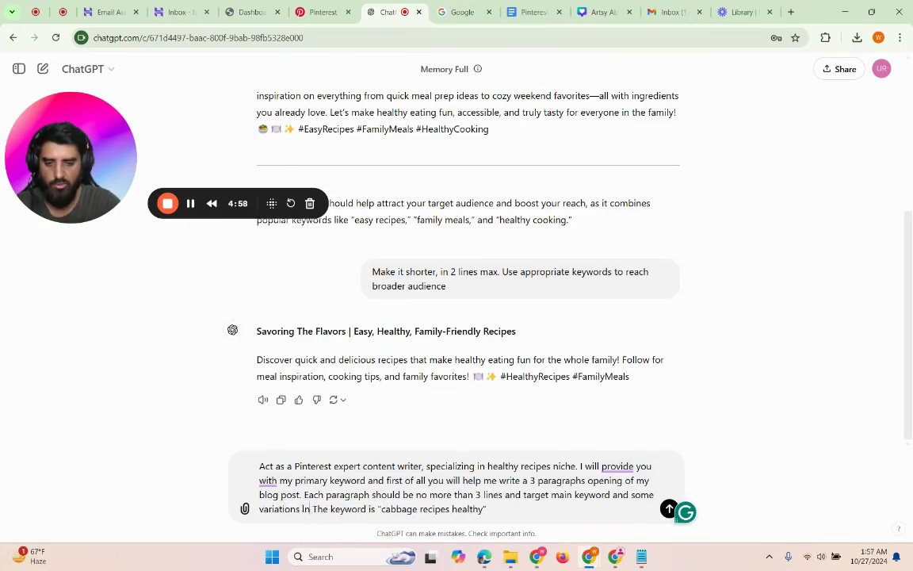
pyautogui.write('gra')
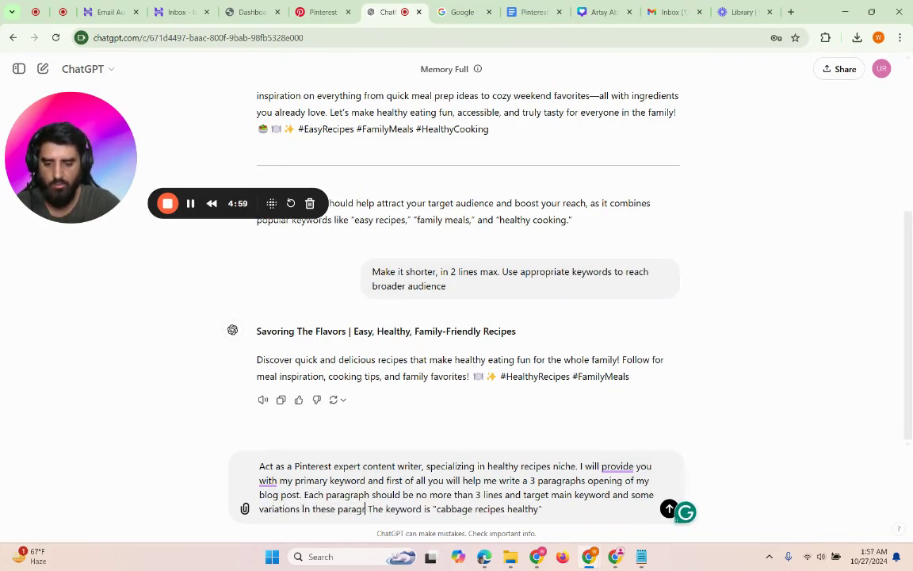
pyautogui.write('phs.')
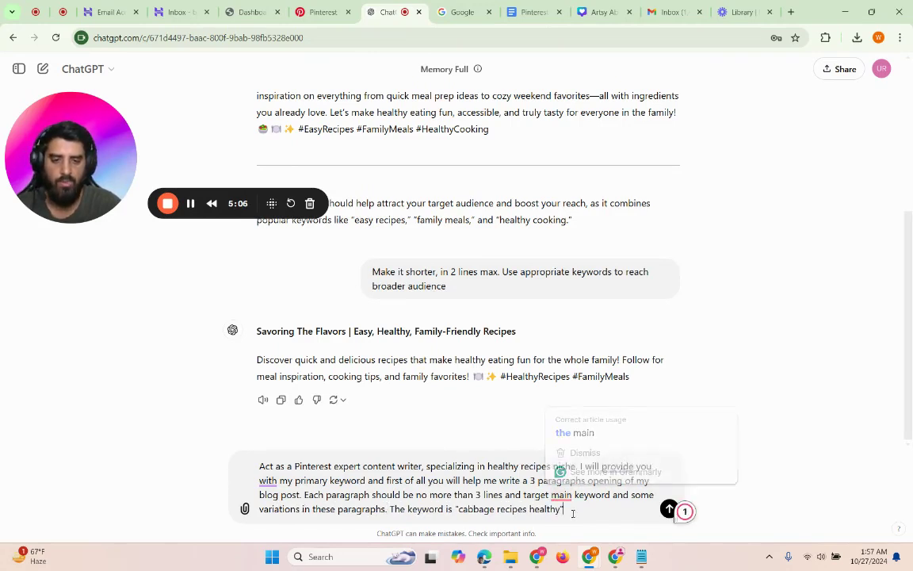
# Submit the cabbage recipes prompt to ChatGPT and select the three opening paragraphs in its response
pyautogui.press('Return')
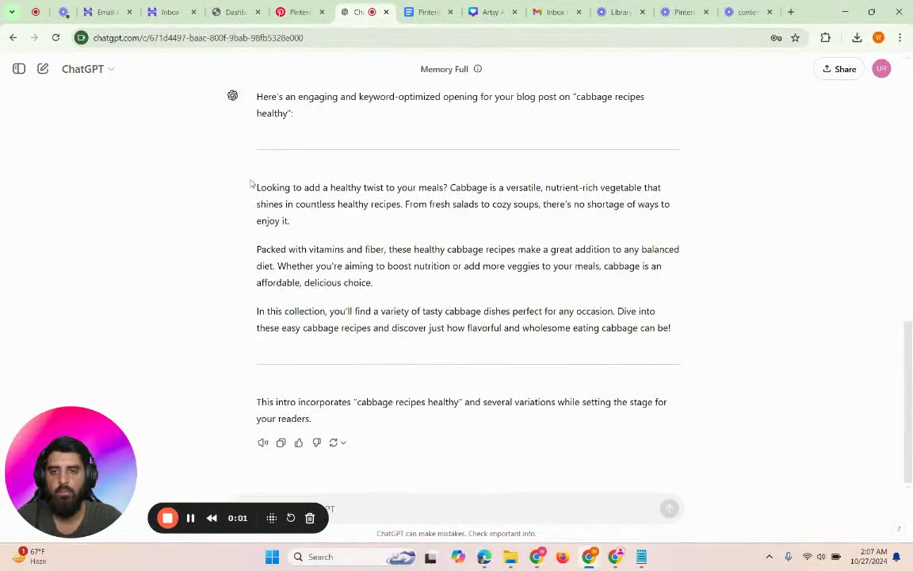
pyautogui.moveTo(257, 187); pyautogui.dragTo(720, 342)
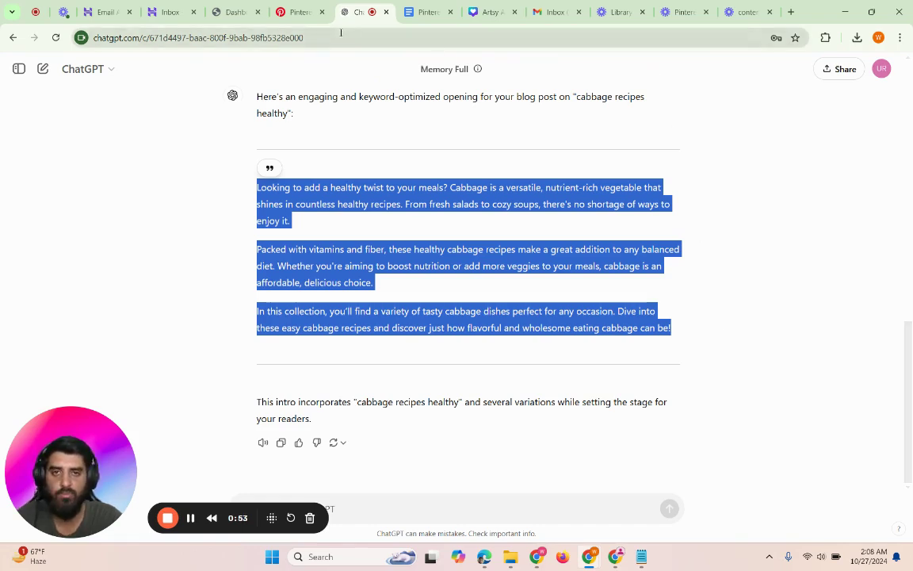
# Open a separate browser tab and search Google for "claude 3.5 sonnet"
pyautogui.middleClick(11, 37)
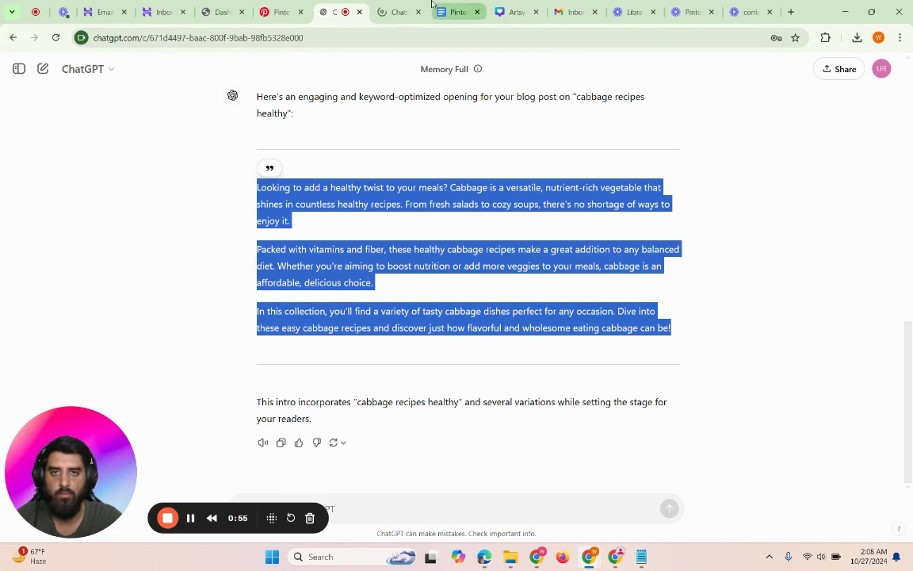
pyautogui.click(388, 6)
pyautogui.click(345, 37)
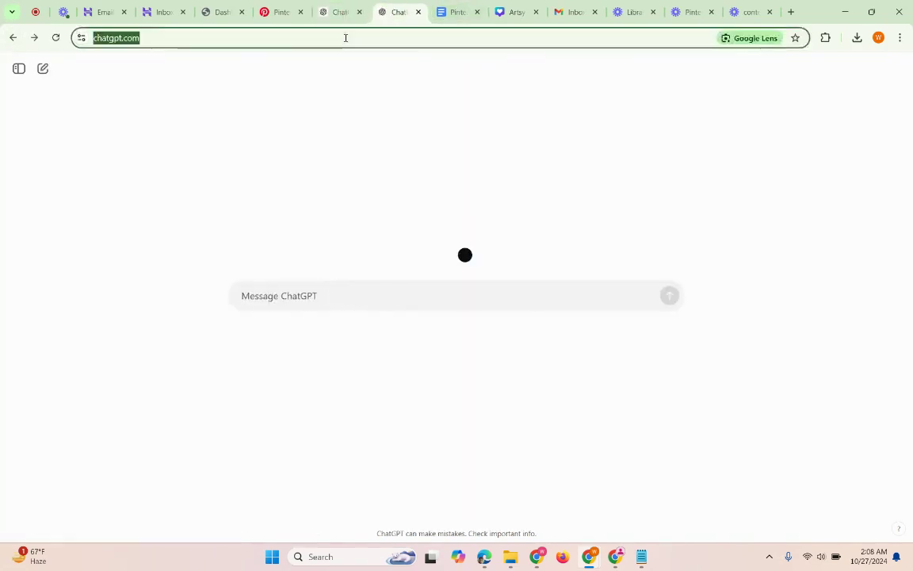
pyautogui.write('ca')
pyautogui.press('BackSpace')
pyautogui.press('BackSpace')
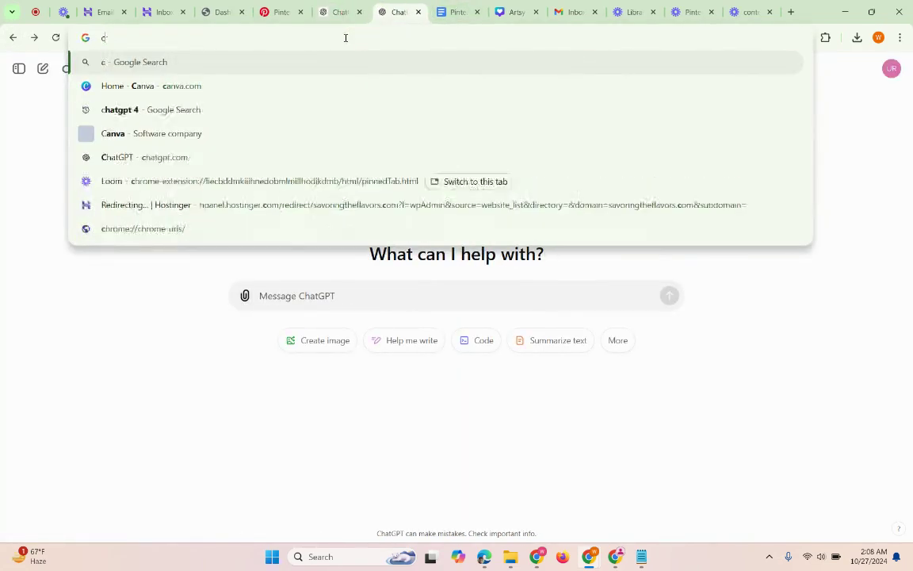
pyautogui.write('laude')
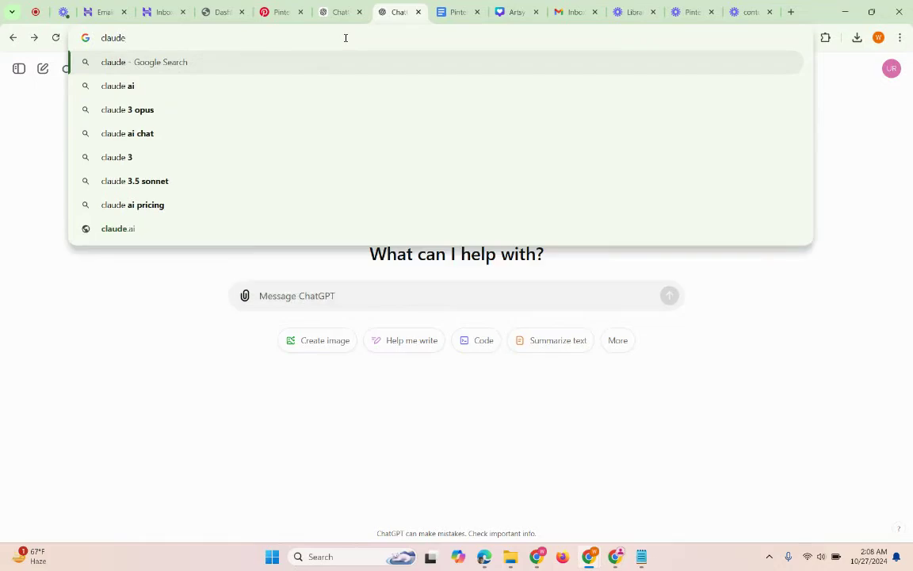
pyautogui.press('Down')
pyautogui.press('Down')
pyautogui.press('Down')
pyautogui.press('Down')
pyautogui.press('Down')
pyautogui.press('Down')
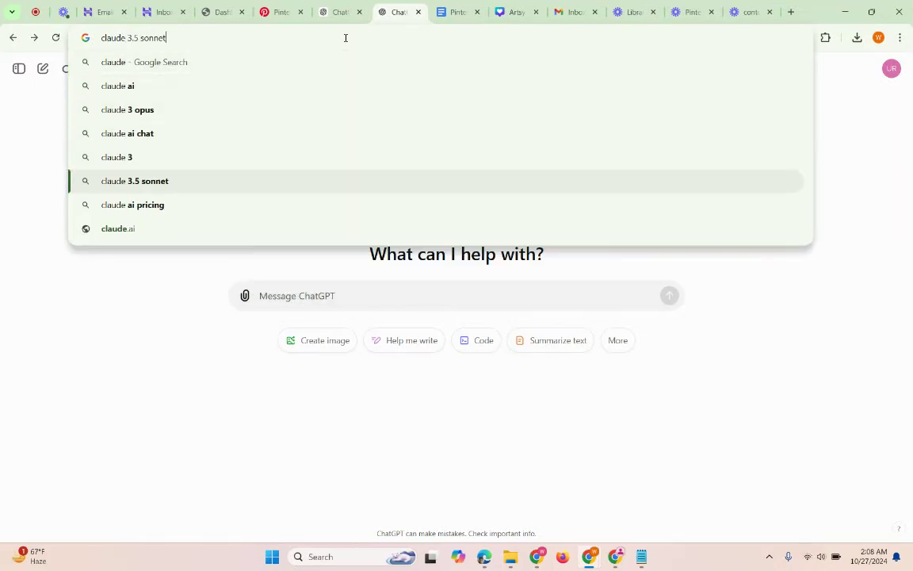
pyautogui.press('Up')
pyautogui.press('Return')
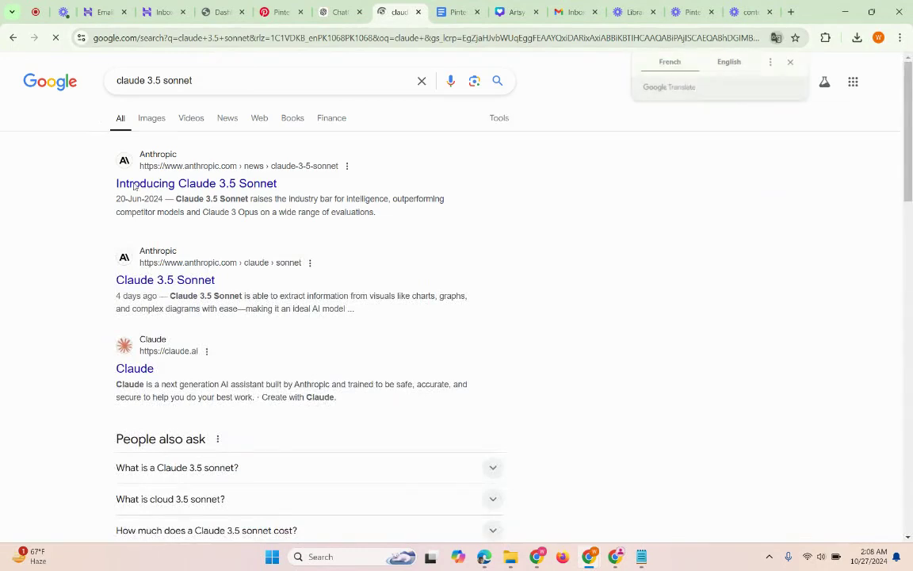
# Go to Claude.ai through Anthropic's Claude 3.5 Sonnet announcement and sign in with the existing Google account
pyautogui.click(153, 186)
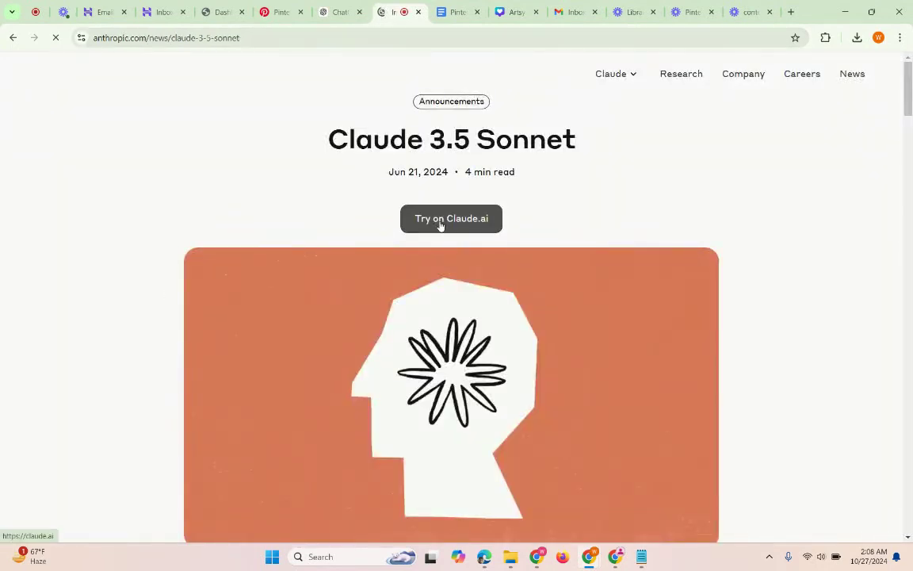
pyautogui.click(440, 226)
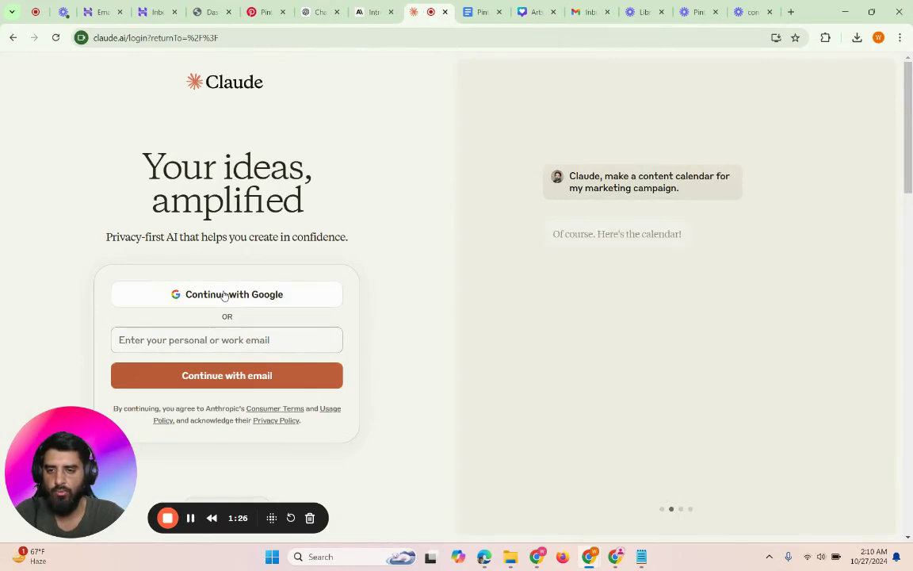
pyautogui.click(226, 295)
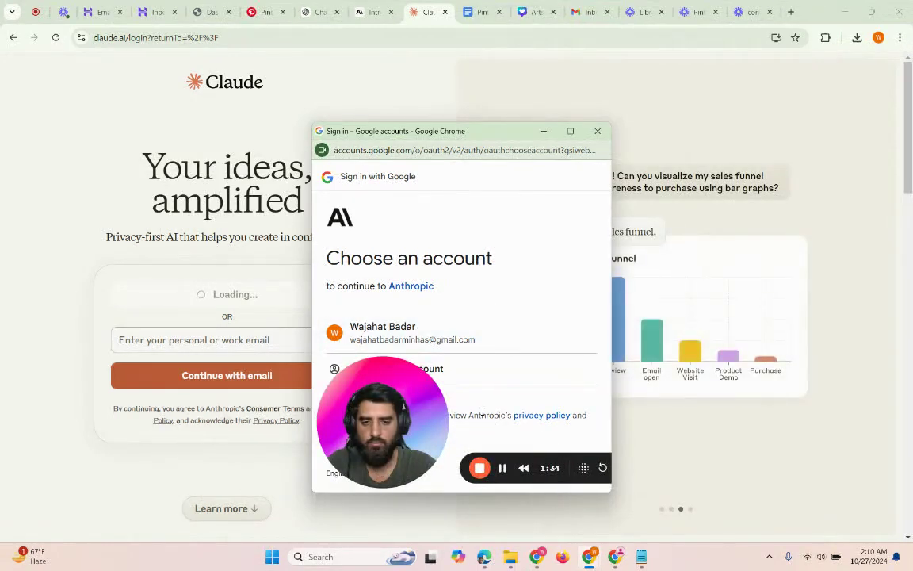
pyautogui.click(433, 335)
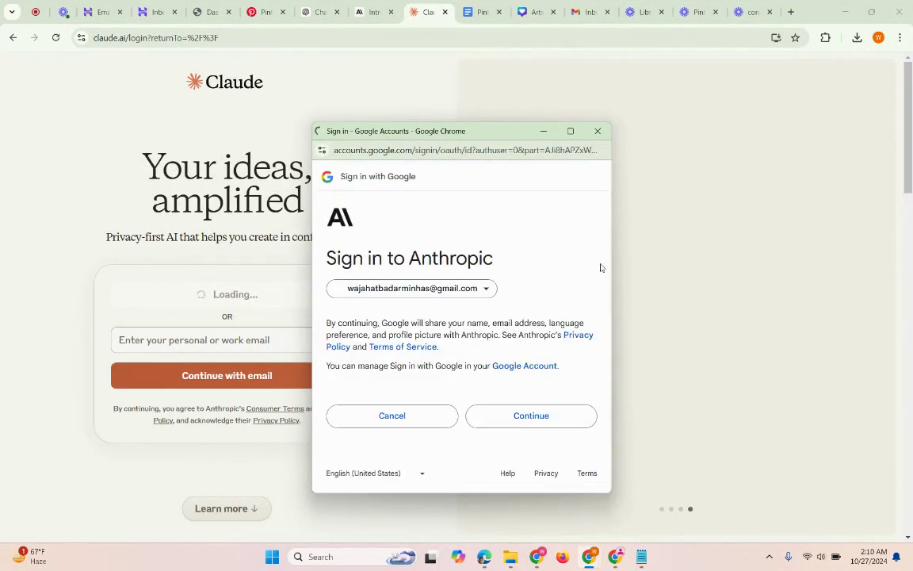
pyautogui.click(478, 418)
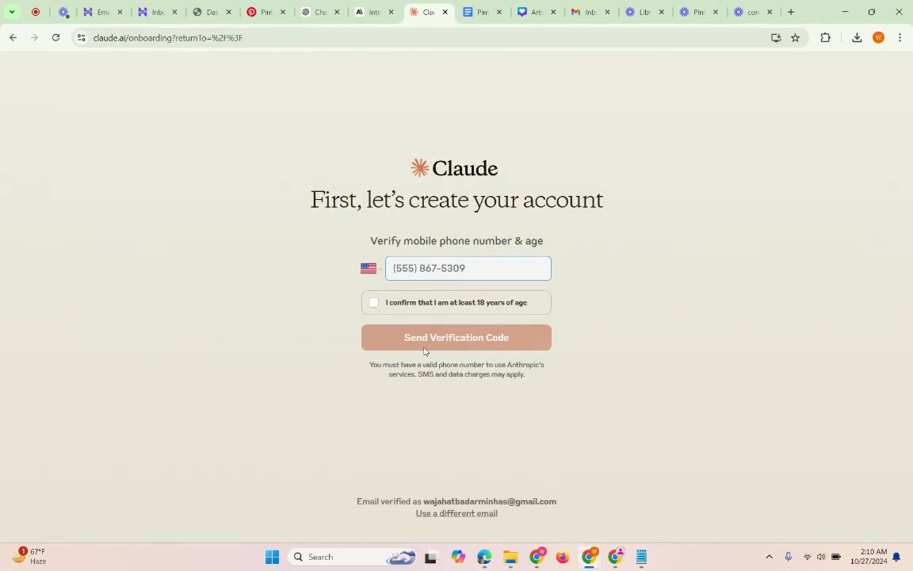
# Confirm being at least 18 years old and set the phone number's country to Pakistan for the Claude account verification
pyautogui.click(373, 302)
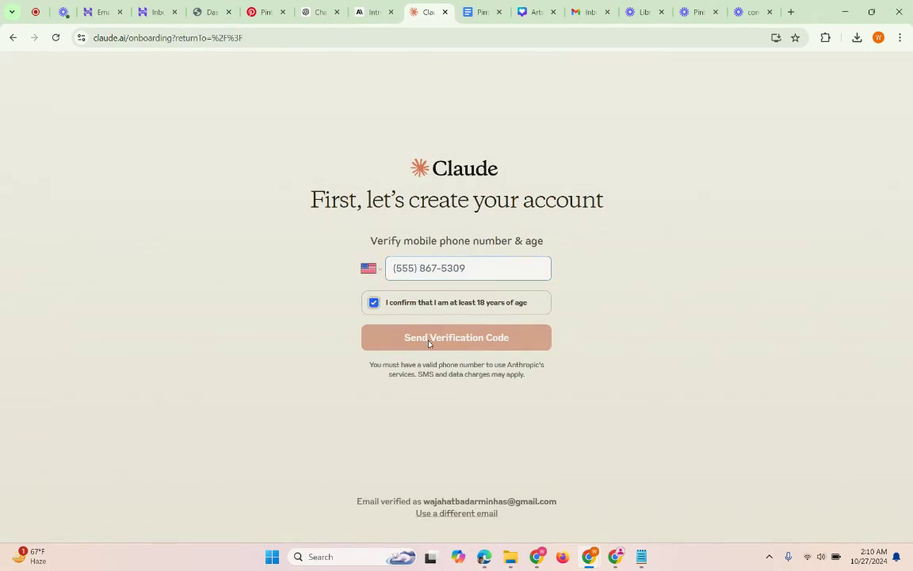
pyautogui.click(371, 12)
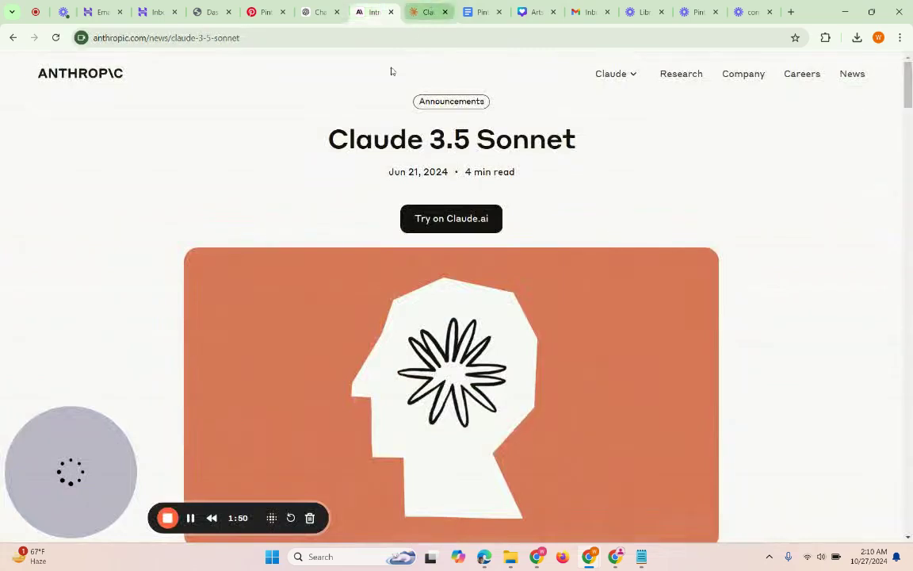
pyautogui.click(191, 519)
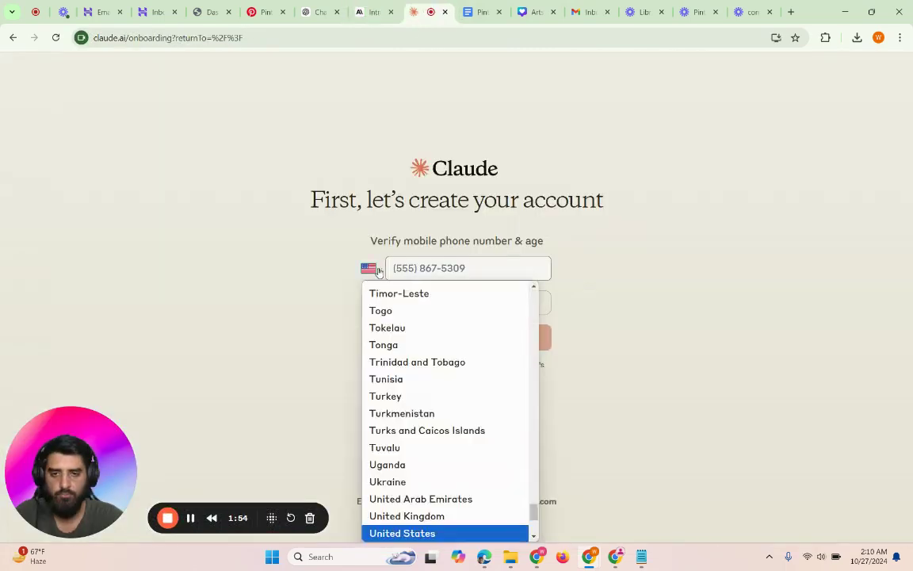
pyautogui.scroll(-3, 429, 455)
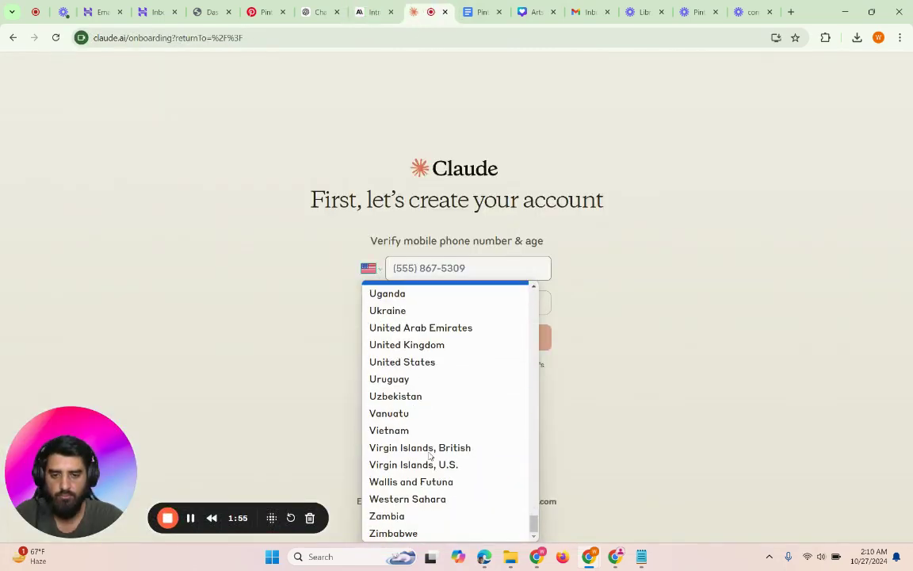
pyautogui.scroll(2, 429, 455)
pyautogui.scroll(9, 429, 455)
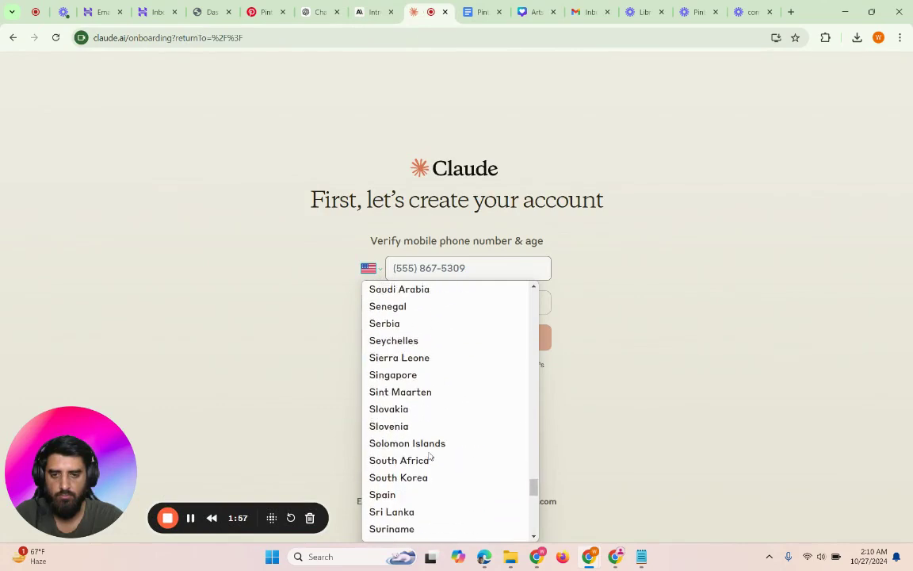
pyautogui.scroll(5, 429, 455)
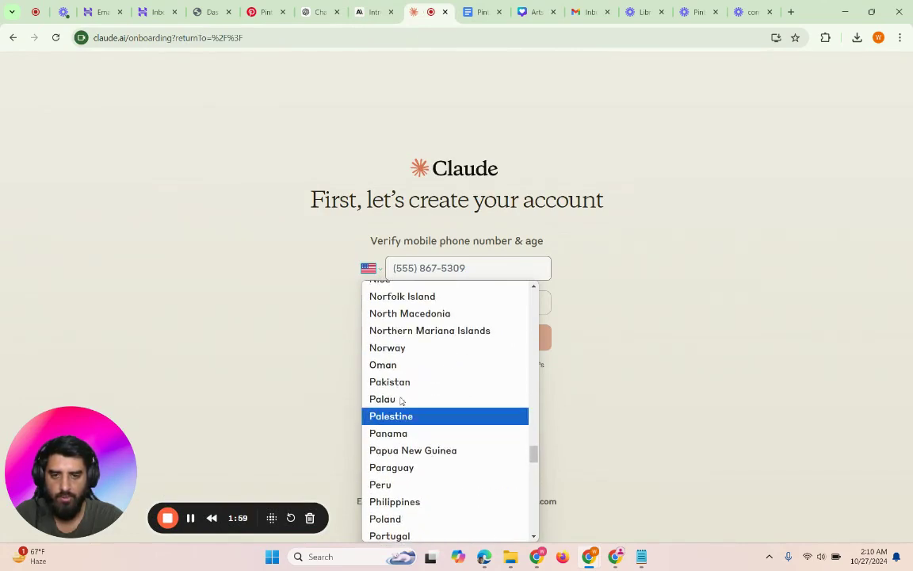
pyautogui.click(394, 383)
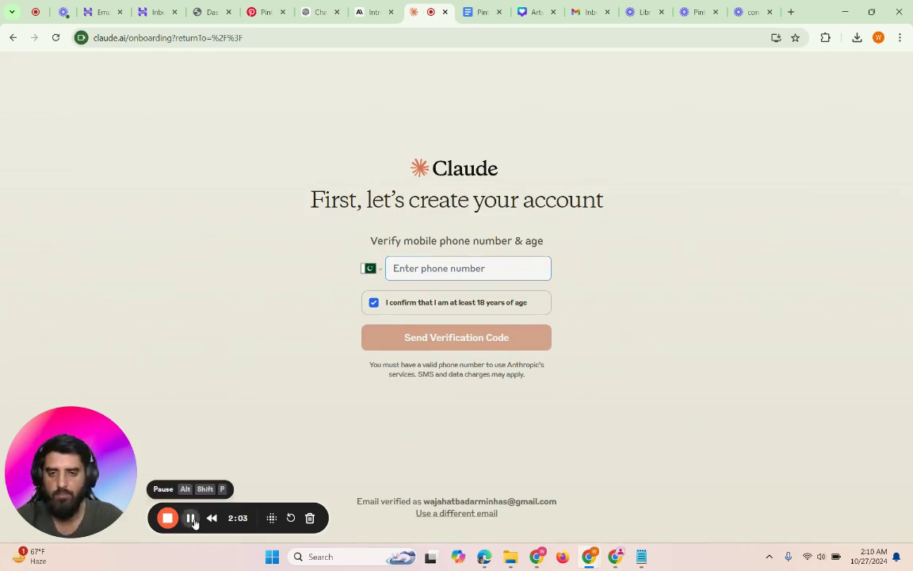
pyautogui.click(190, 519)
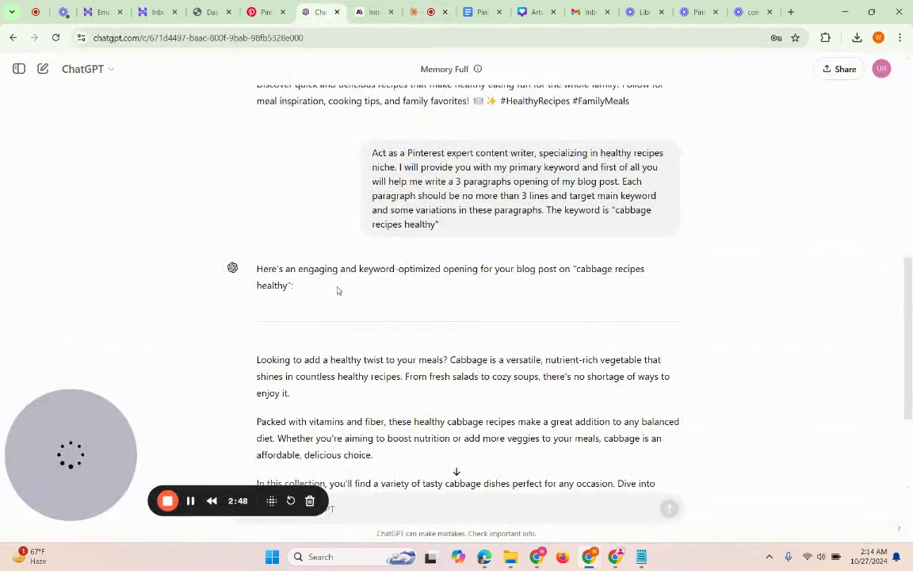
# Copy the full cabbage recipes prompt from the ChatGPT conversation and submit it in a new Claude chat
pyautogui.moveTo(371, 153); pyautogui.dragTo(483, 238)
pyautogui.hotkey('ctrl', 'c')
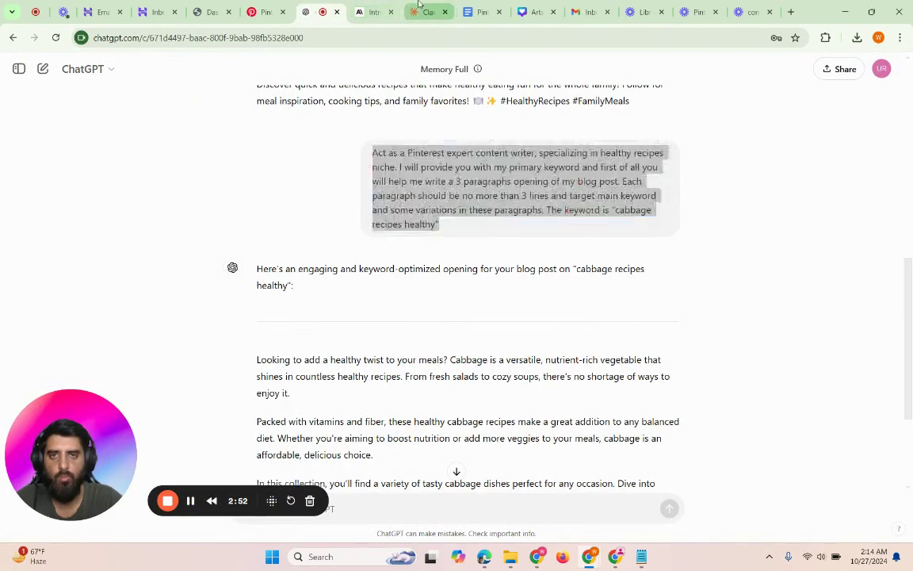
pyautogui.click(426, 12)
pyautogui.hotkey('ctrl', 'v')
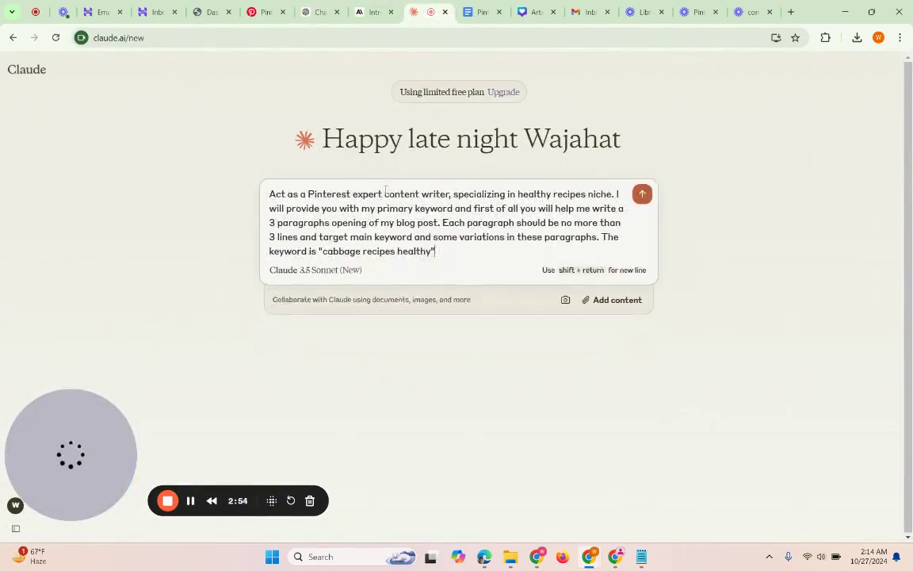
pyautogui.click(640, 196)
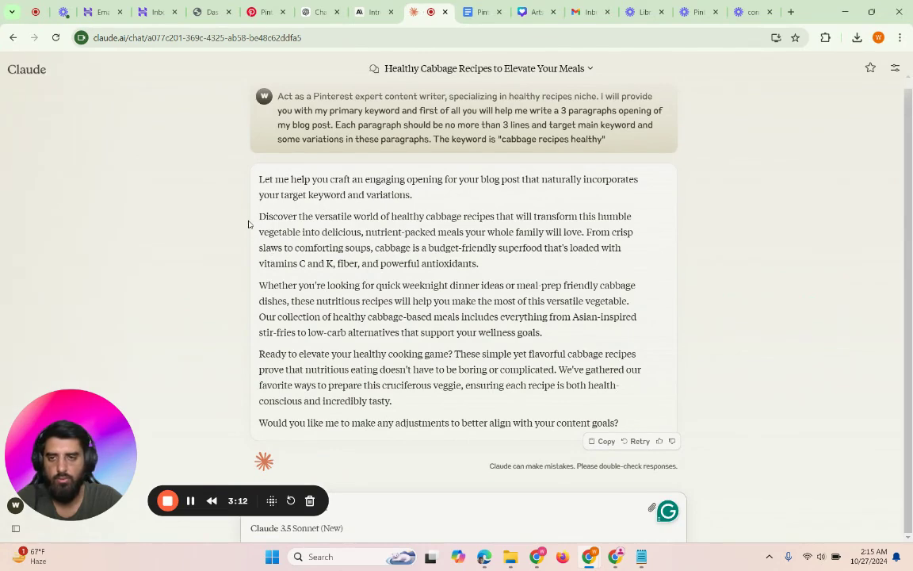
# Copy the three opening paragraphs from Claude's response and create a new post in the WordPress site's admin
pyautogui.moveTo(260, 215); pyautogui.dragTo(444, 403)
pyautogui.hotkey('ctrl', 'c')
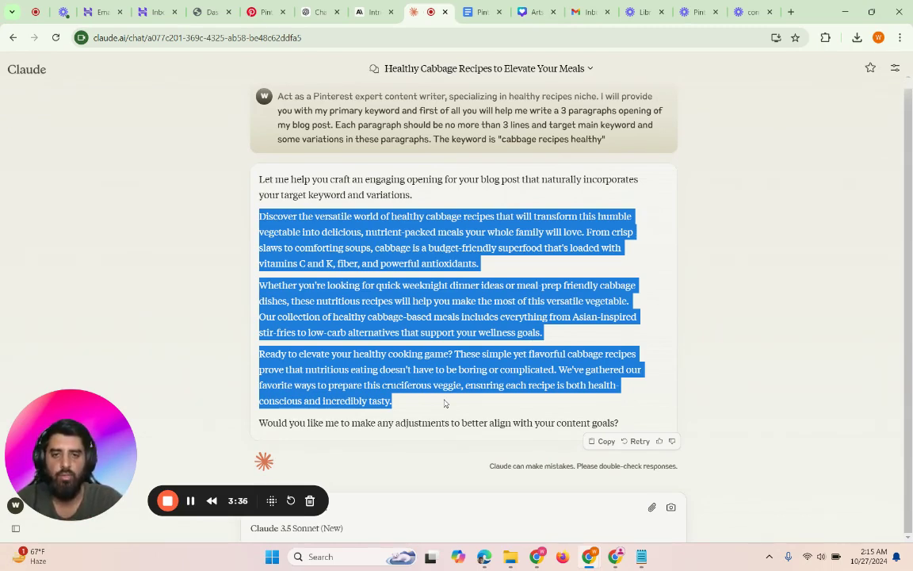
pyautogui.click(203, 5)
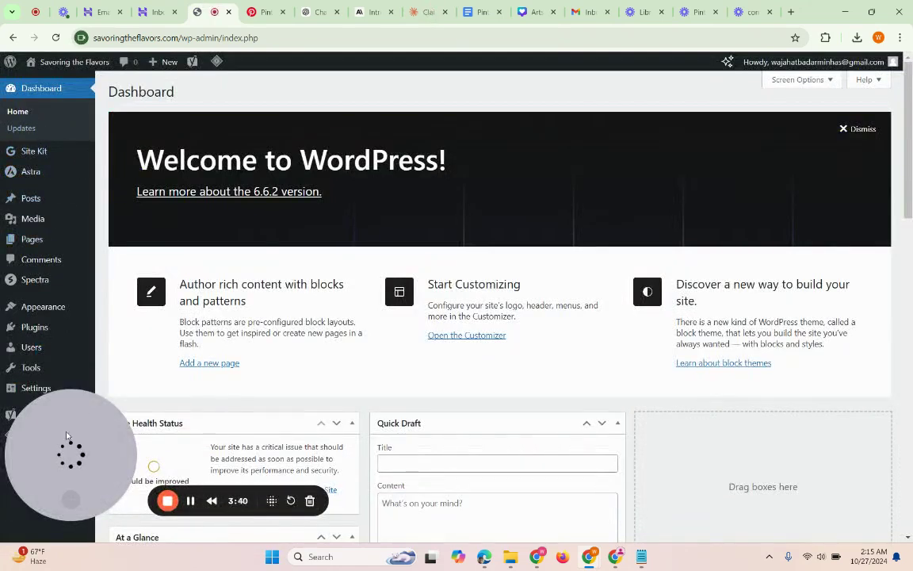
pyautogui.click(29, 200)
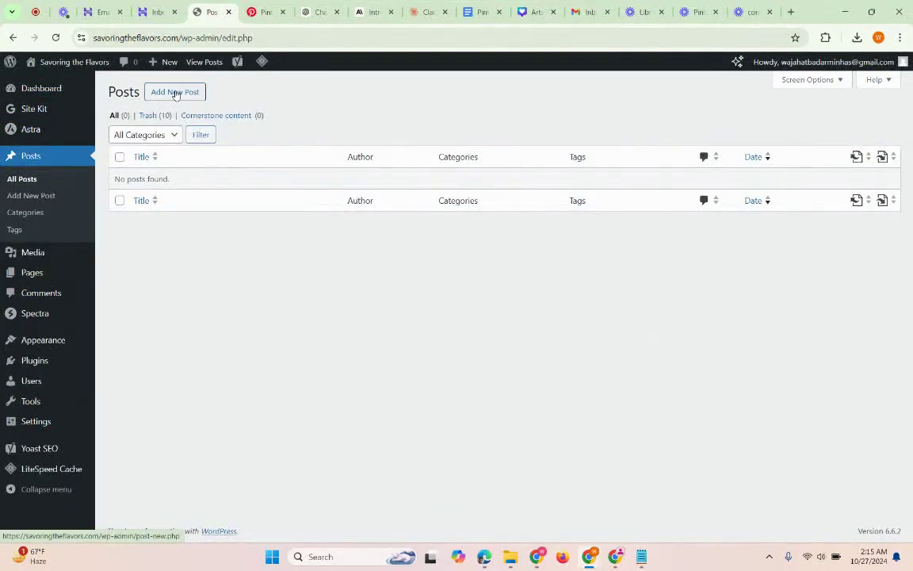
pyautogui.click(175, 92)
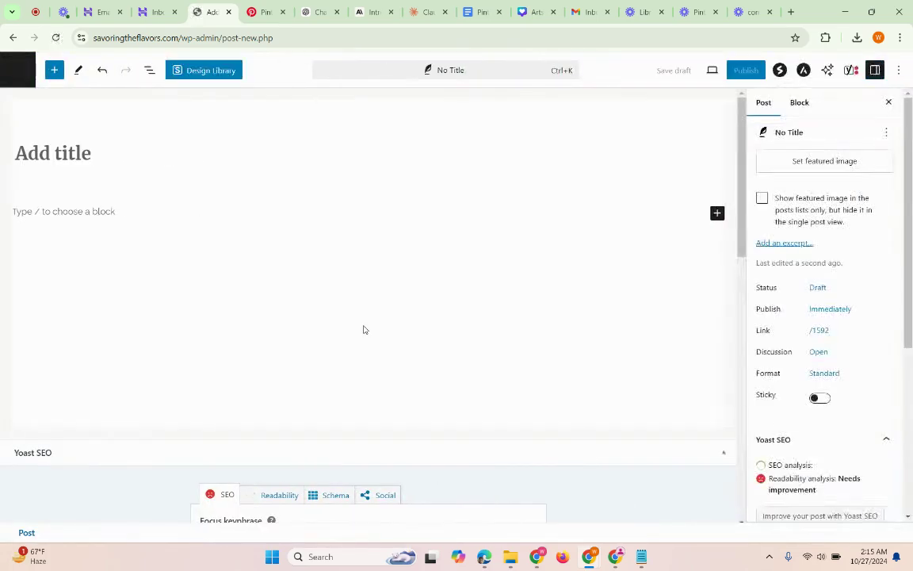
# Paste the copied opening into the post body as three separate paragraph blocks, undoing the first paste that merges them into one block
pyautogui.click(40, 210)
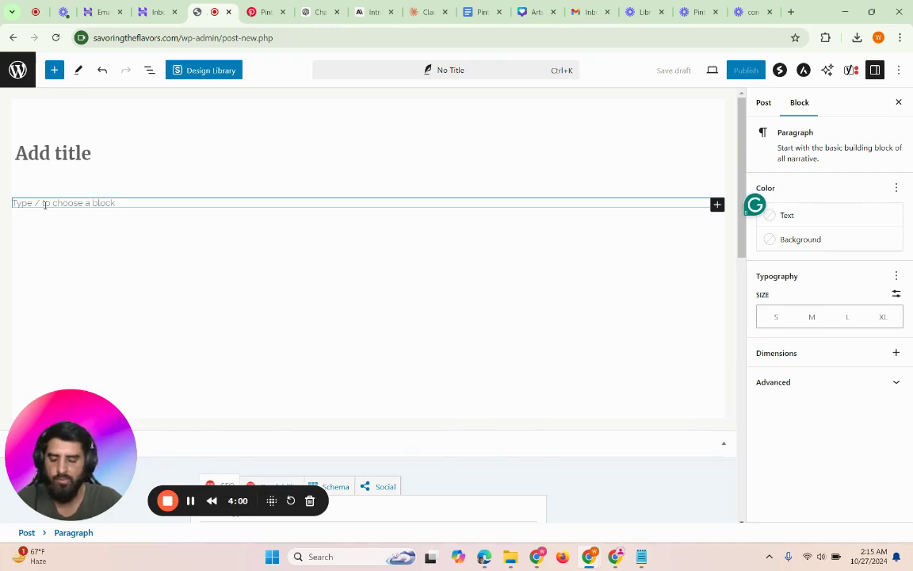
pyautogui.hotkey('ctrl', 'v')
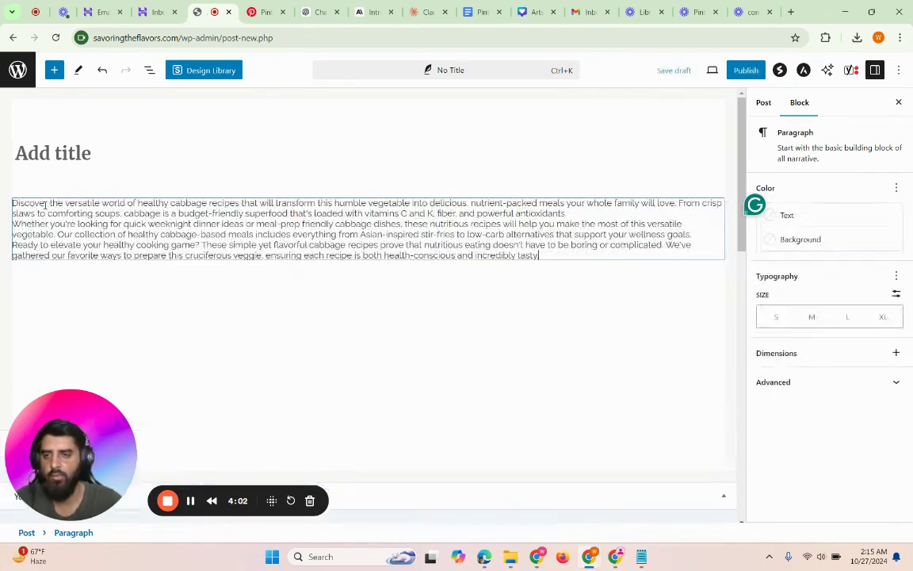
pyautogui.hotkey('ctrl', 'z')
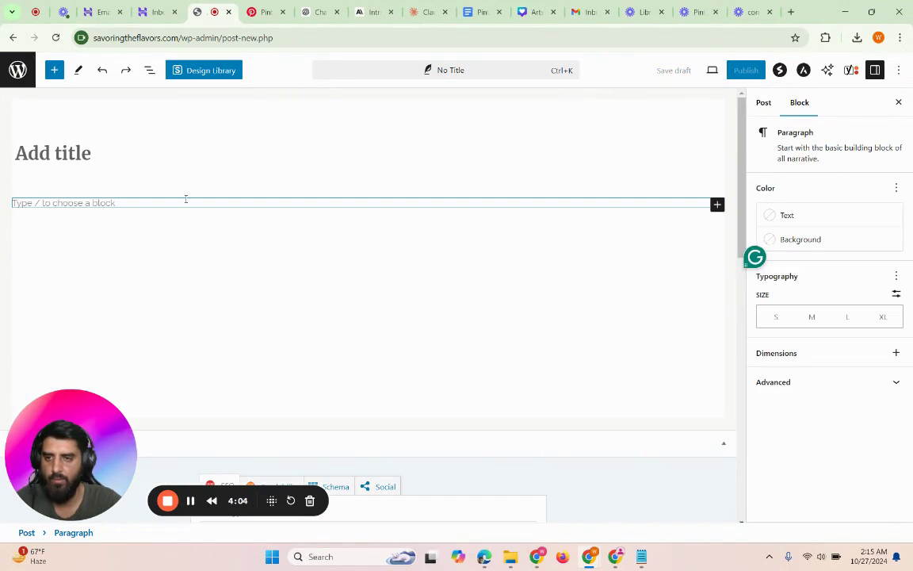
pyautogui.hotkey('ctrl', 'v')
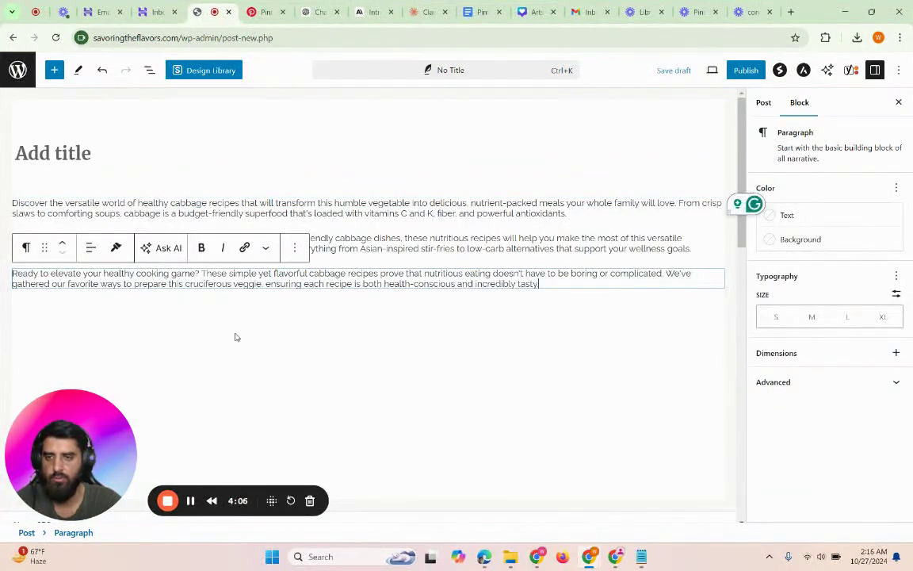
pyautogui.click(235, 336)
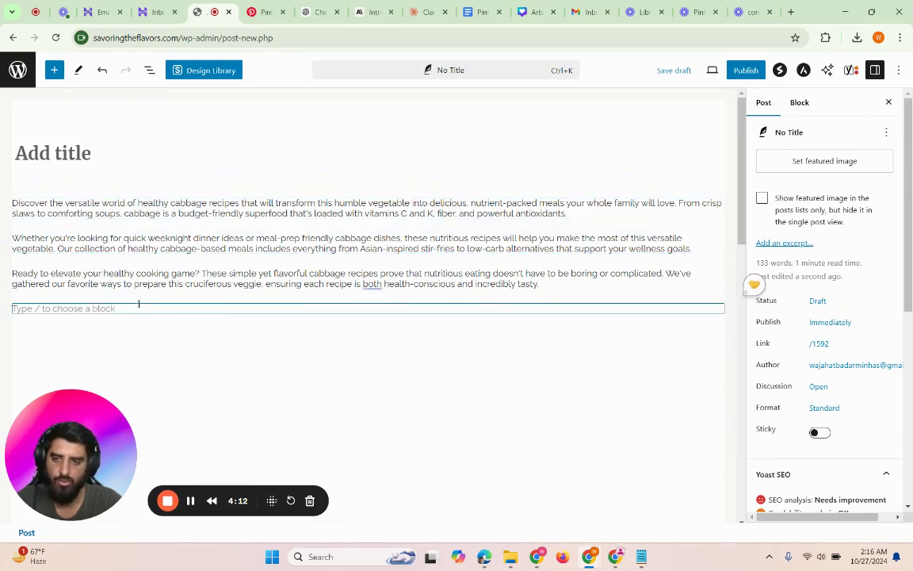
# Copy the keyword "cabbage recipes healthy" from the ChatGPT prompt and paste it as the WordPress post's title
pyautogui.click(96, 151)
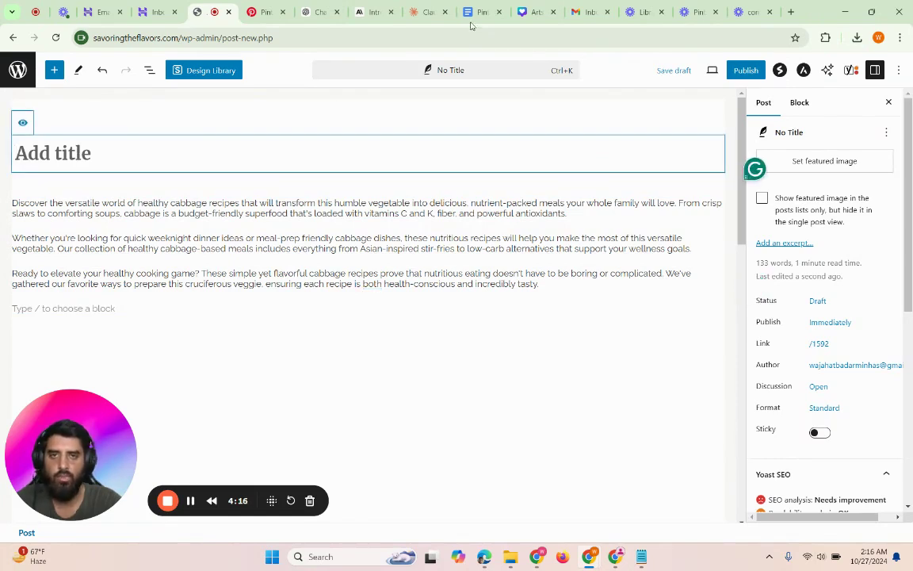
pyautogui.click(317, 12)
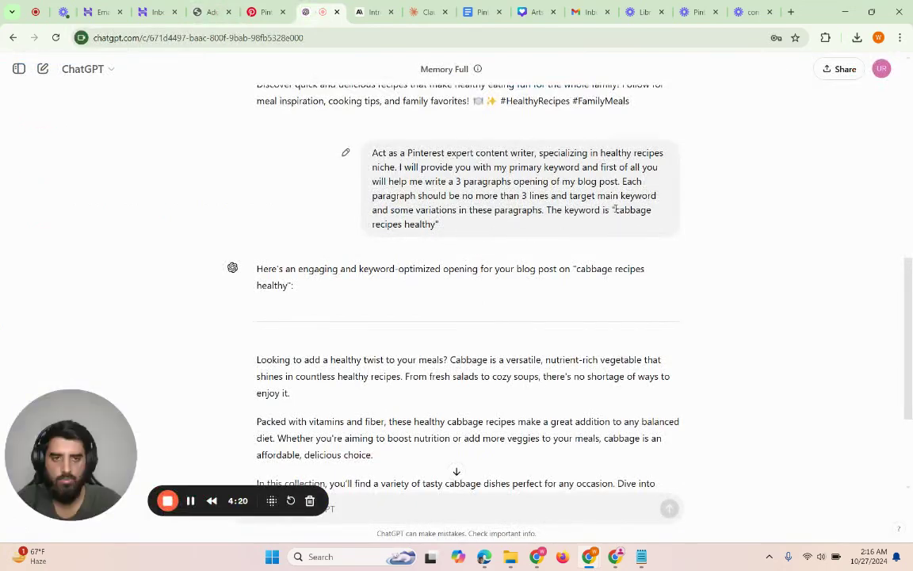
pyautogui.moveTo(615, 209); pyautogui.dragTo(437, 224)
pyautogui.hotkey('ctrl', 'c')
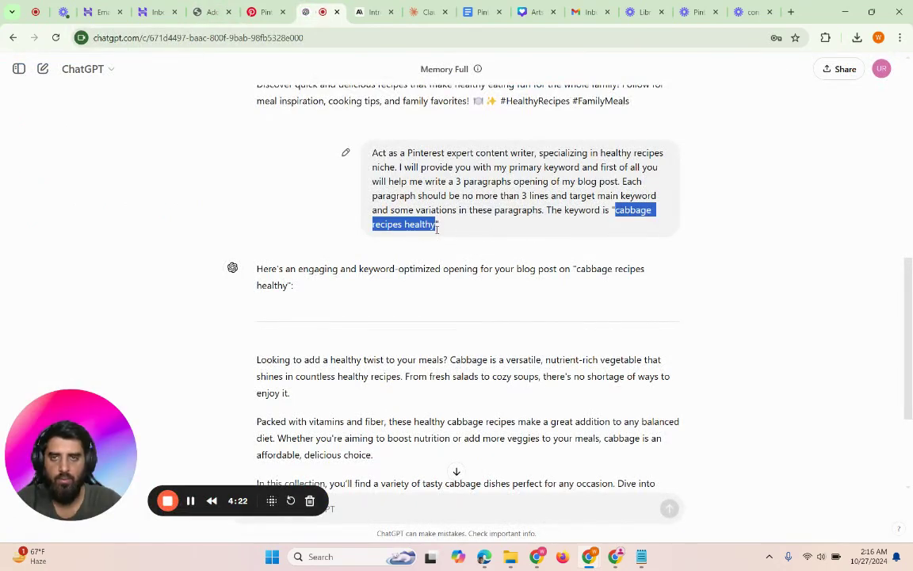
pyautogui.click(264, 12)
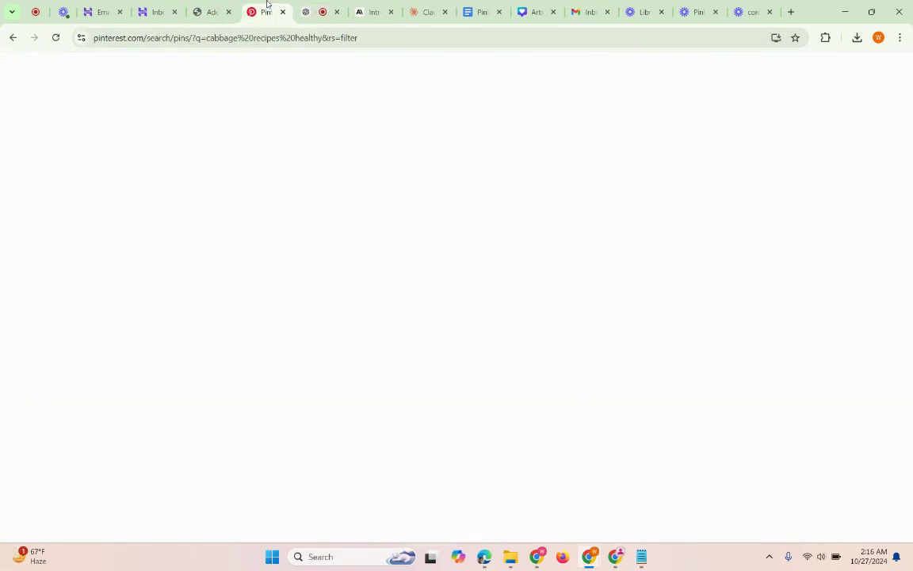
pyautogui.click(210, 12)
pyautogui.click(137, 153)
pyautogui.hotkey('ctrl', 'v')
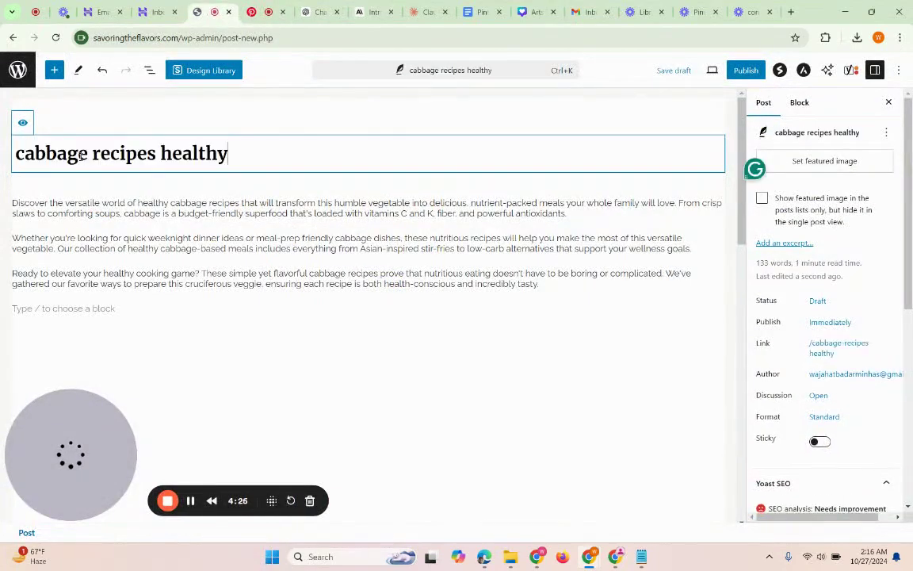
# Capitalize the first letter of each word in the post title so it reads "Cabbage Recipes Healthy"
pyautogui.click(24, 153)
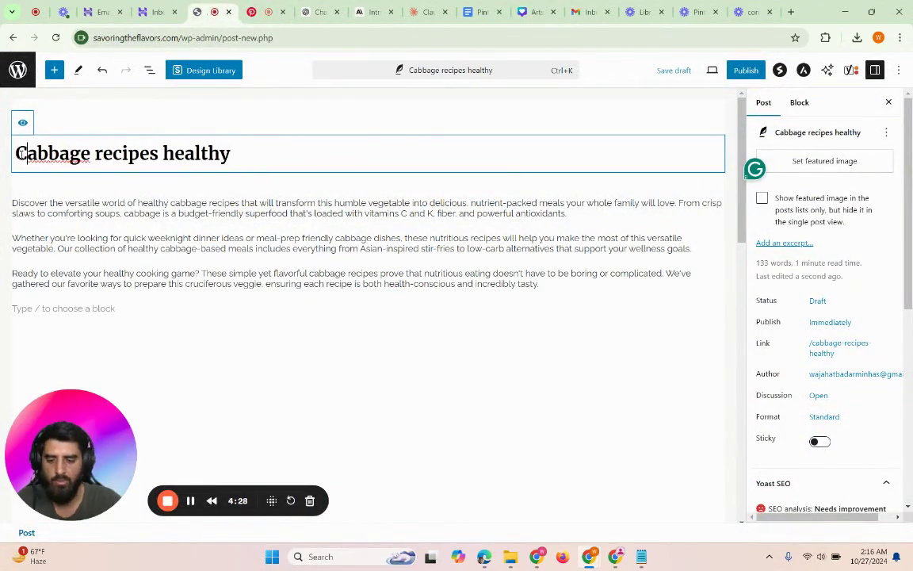
pyautogui.press('BackSpace')
pyautogui.write('C')
pyautogui.click(93, 153)
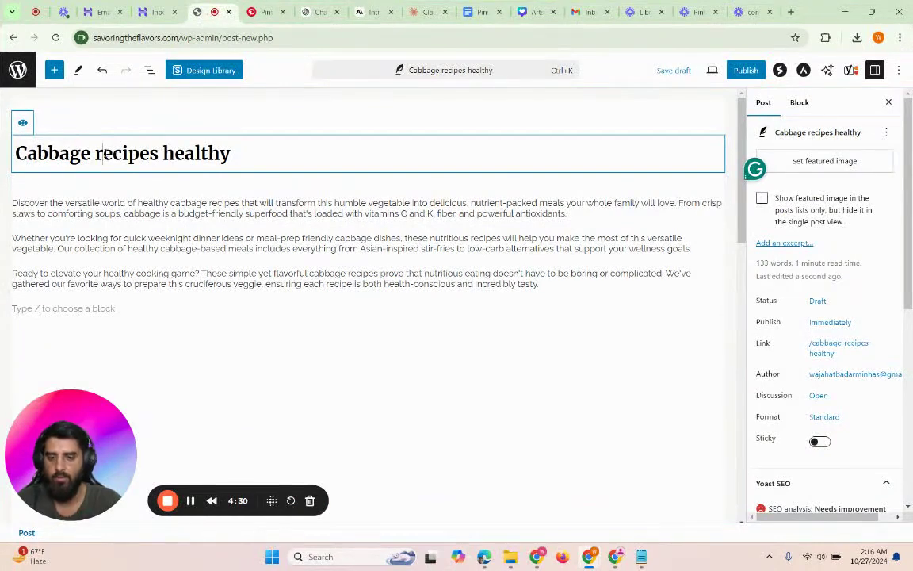
pyautogui.press('Delete')
pyautogui.write('R')
pyautogui.click(159, 153)
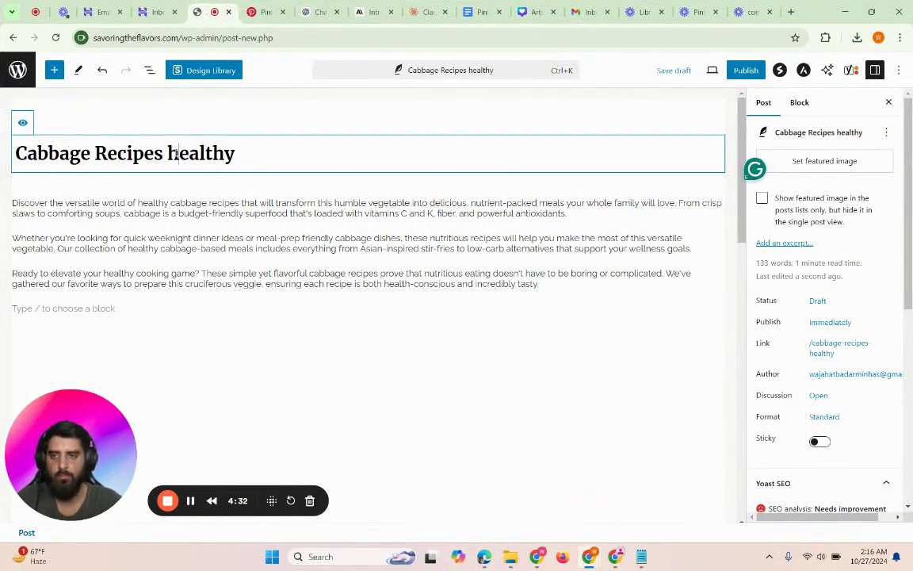
pyautogui.press('Delete')
pyautogui.write('H')
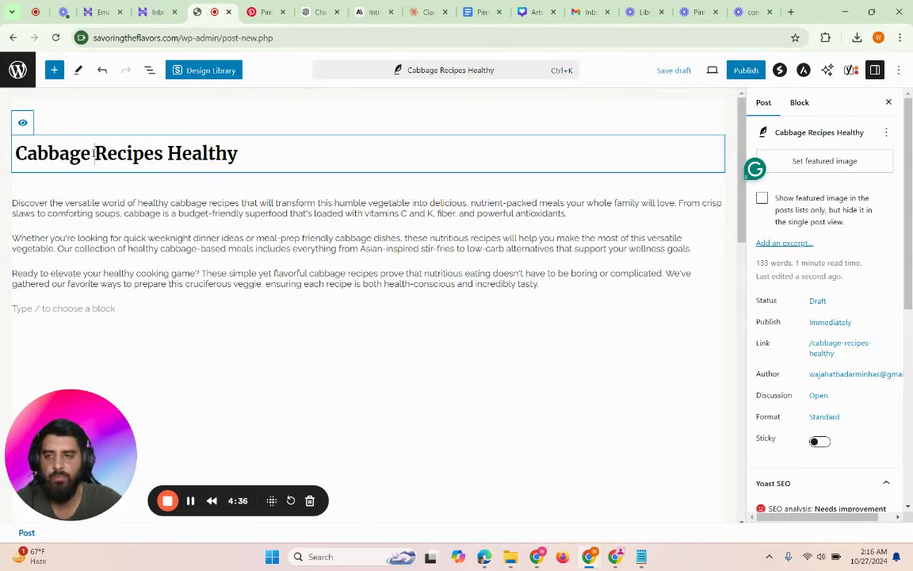
pyautogui.moveTo(95, 151); pyautogui.dragTo(164, 152)
pyautogui.click(176, 284)
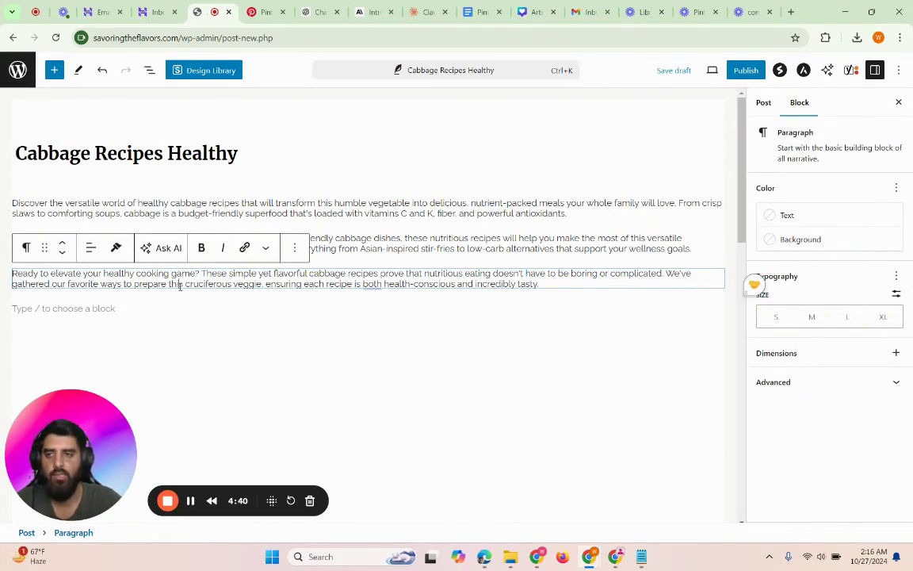
# Add "8 Best" in front of the post title, saving the draft along the way
pyautogui.click(17, 151)
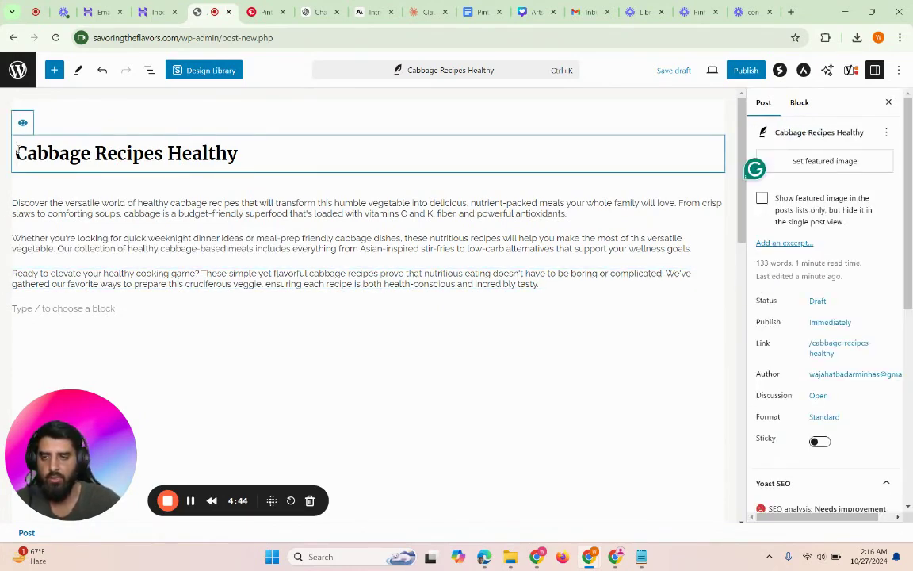
pyautogui.write('8')
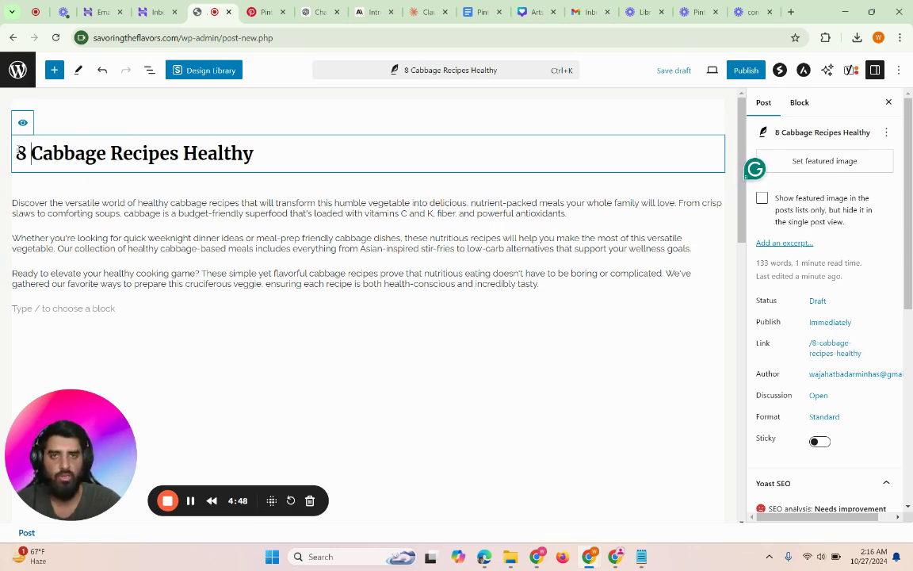
pyautogui.hotkey('ctrl', 's')
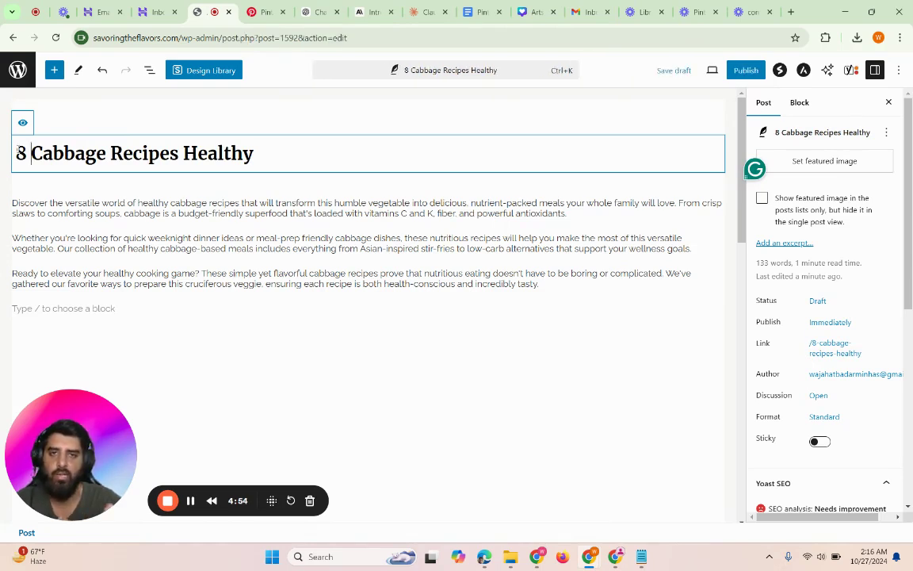
pyautogui.write('Best')
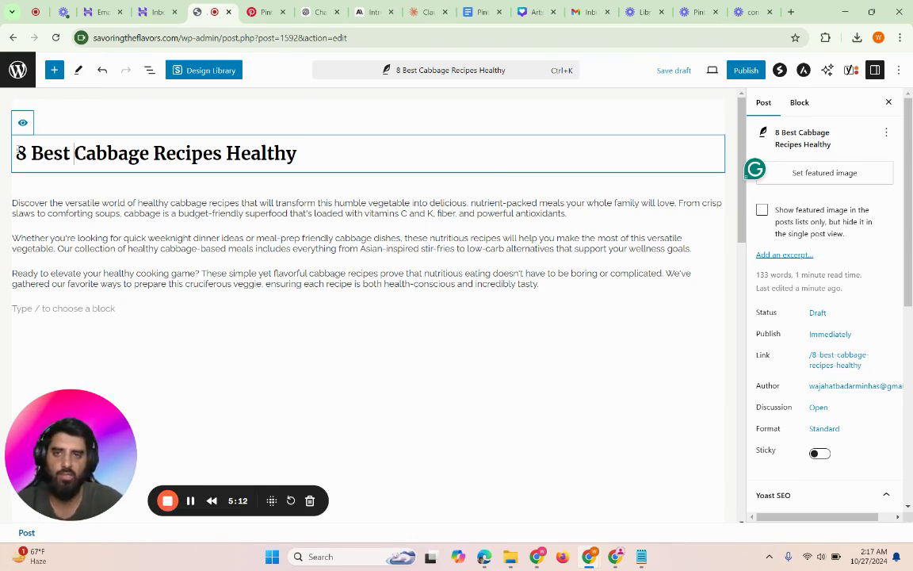
# Remove "8-best-" from the post's URL slug so it reads "cabbage-recipes-healthy", and close the link settings
pyautogui.scroll(-1, 803, 308)
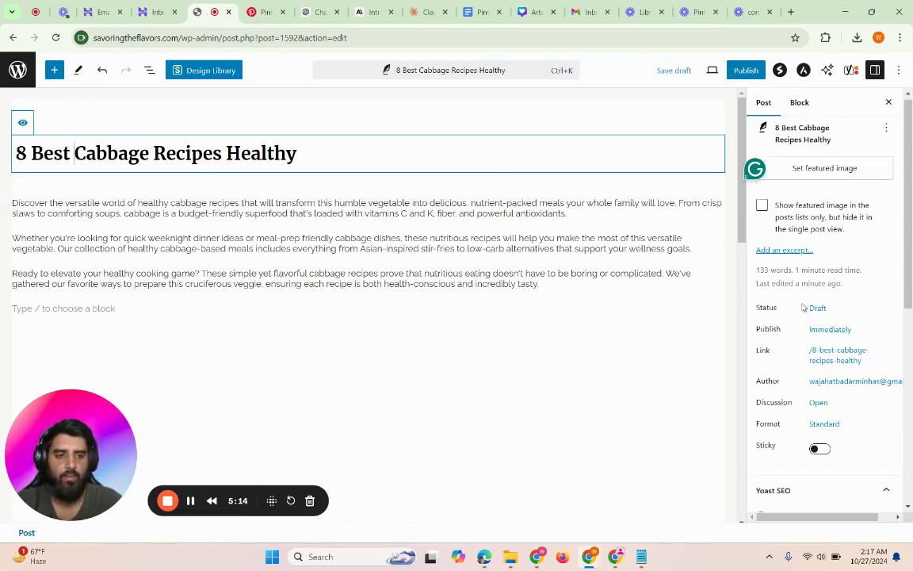
pyautogui.scroll(-2, 804, 308)
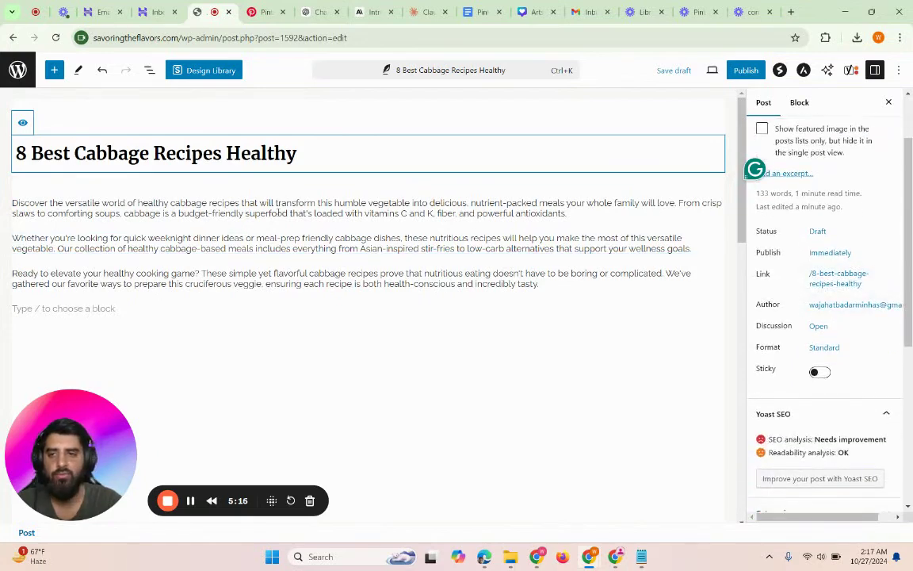
pyautogui.click(268, 276)
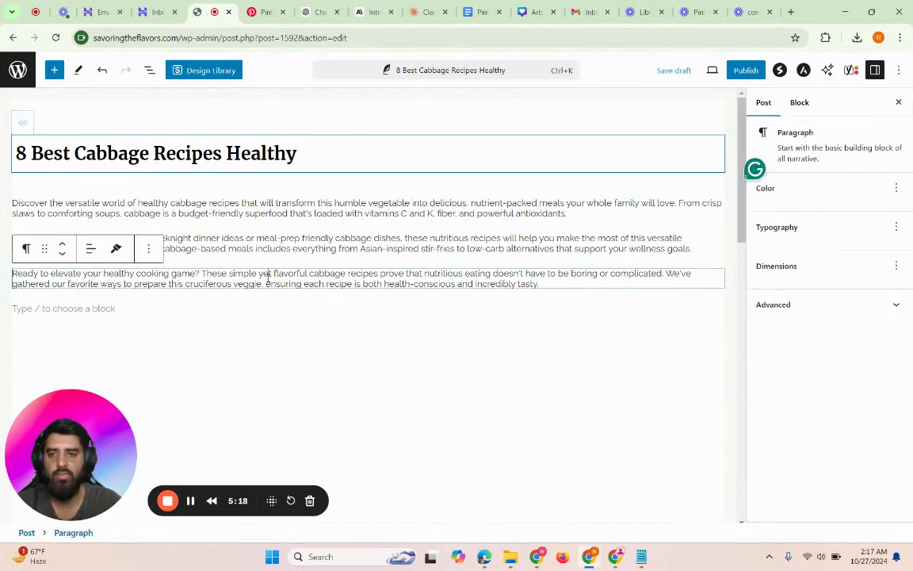
pyautogui.click(203, 307)
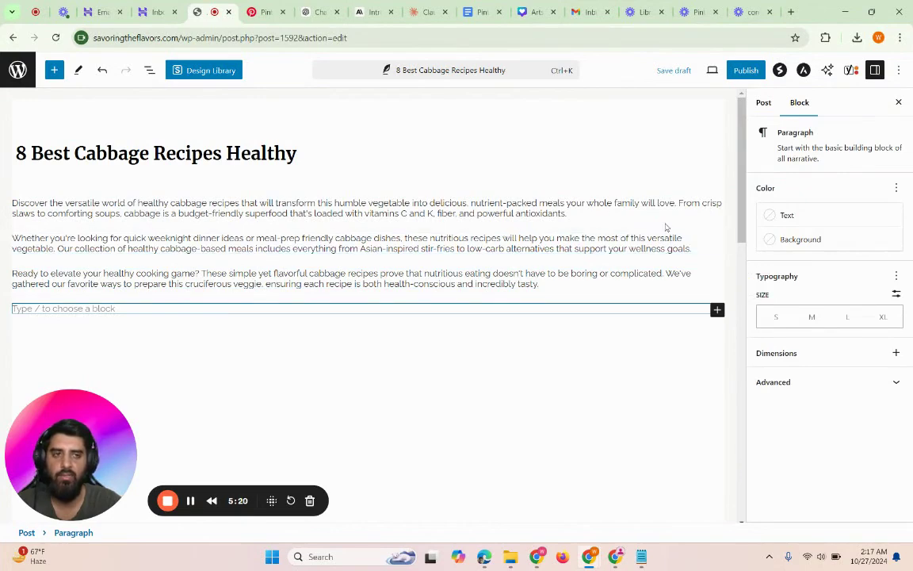
pyautogui.click(762, 105)
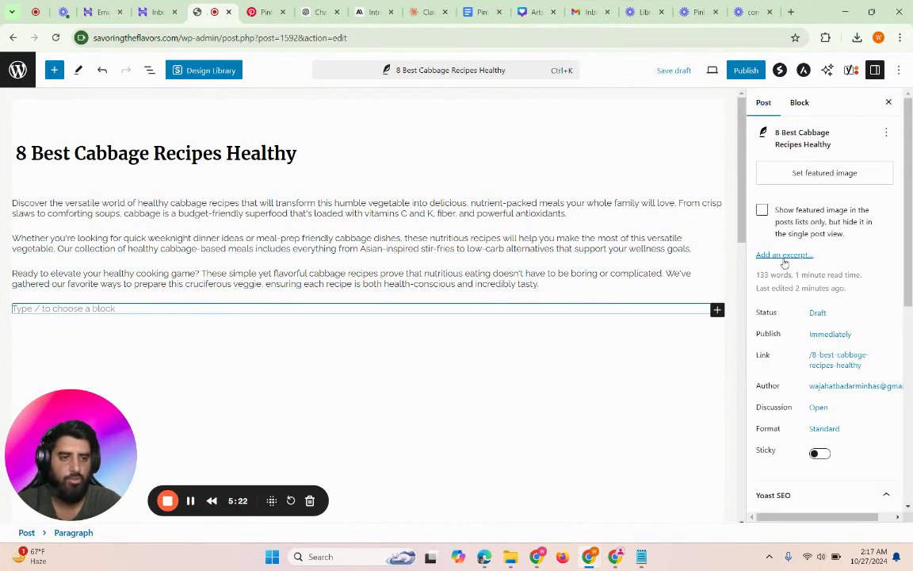
pyautogui.scroll(-2, 784, 263)
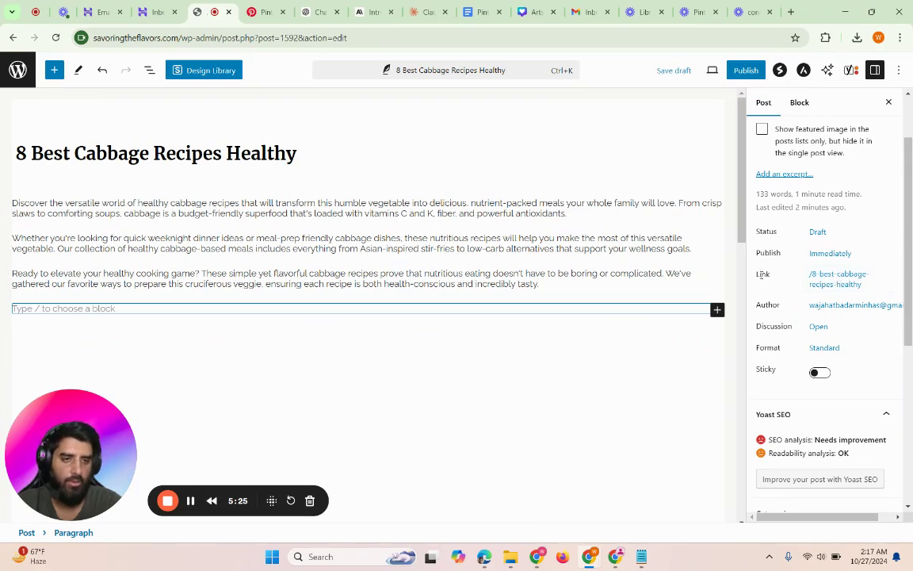
pyautogui.click(840, 289)
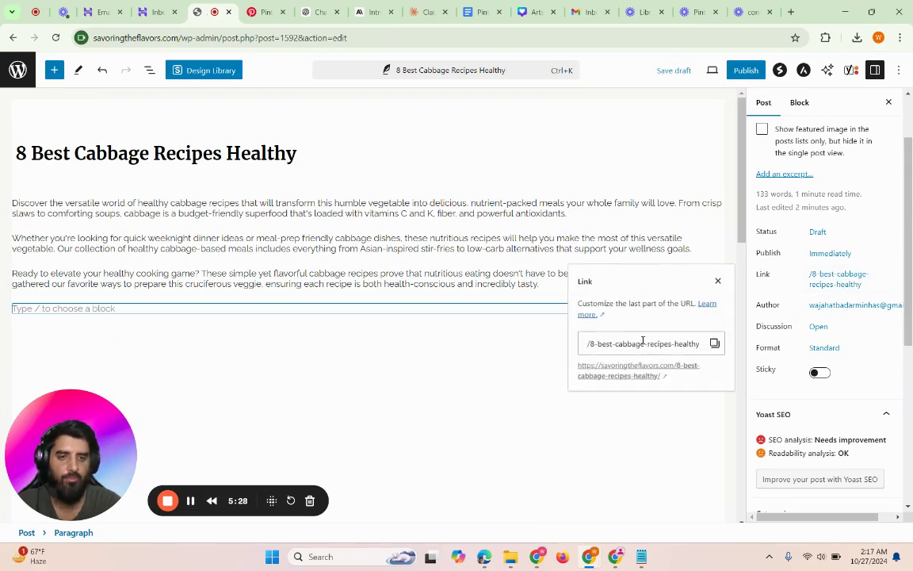
pyautogui.click(617, 344)
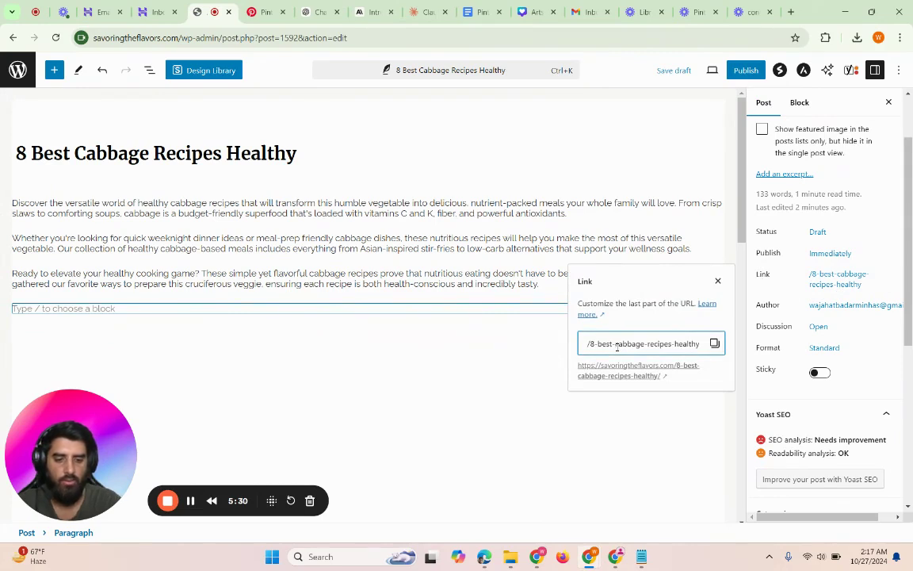
pyautogui.press('BackSpace')
pyautogui.press('BackSpace')
pyautogui.press('BackSpace')
pyautogui.press('BackSpace')
pyautogui.press('BackSpace')
pyautogui.press('BackSpace')
pyautogui.press('BackSpace')
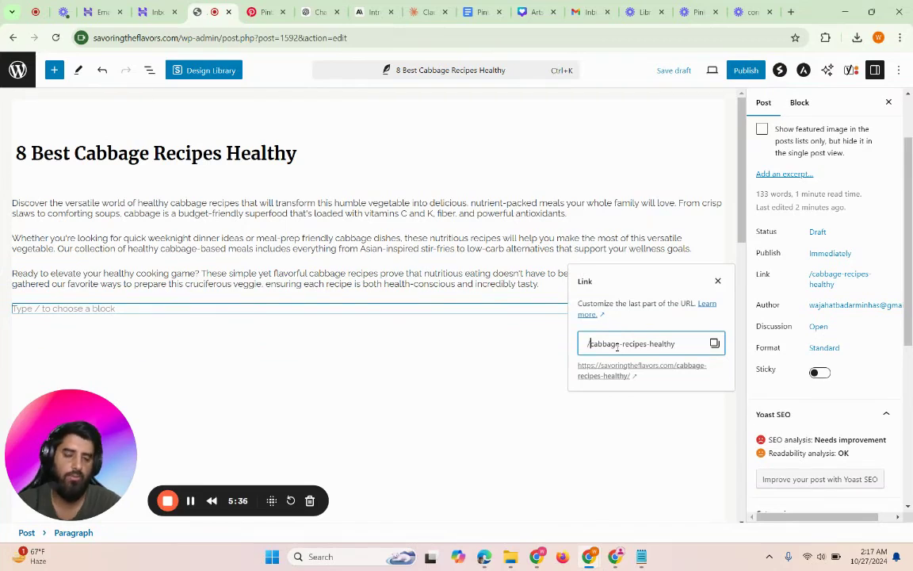
pyautogui.click(513, 340)
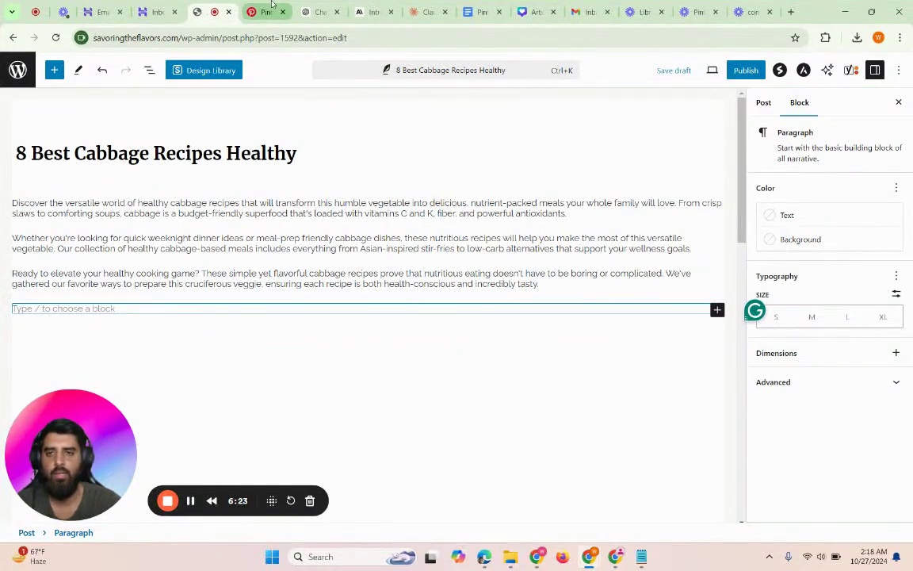
# Open the chicken cabbage stir fry pin from the Pinterest search results and go to its source recipe on wholesomeyum.com
pyautogui.click(266, 11)
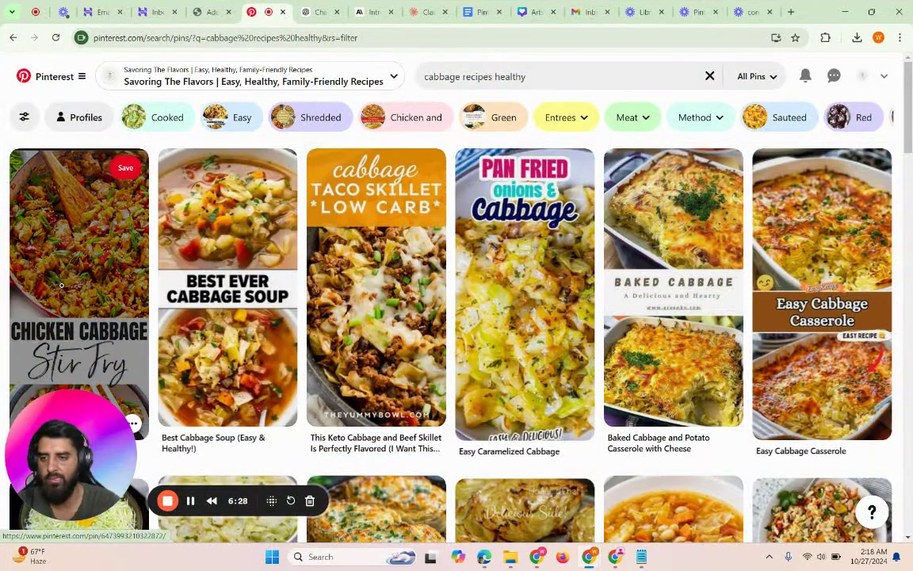
pyautogui.scroll(-1, 62, 281)
pyautogui.scroll(-1, 62, 286)
pyautogui.click(64, 240)
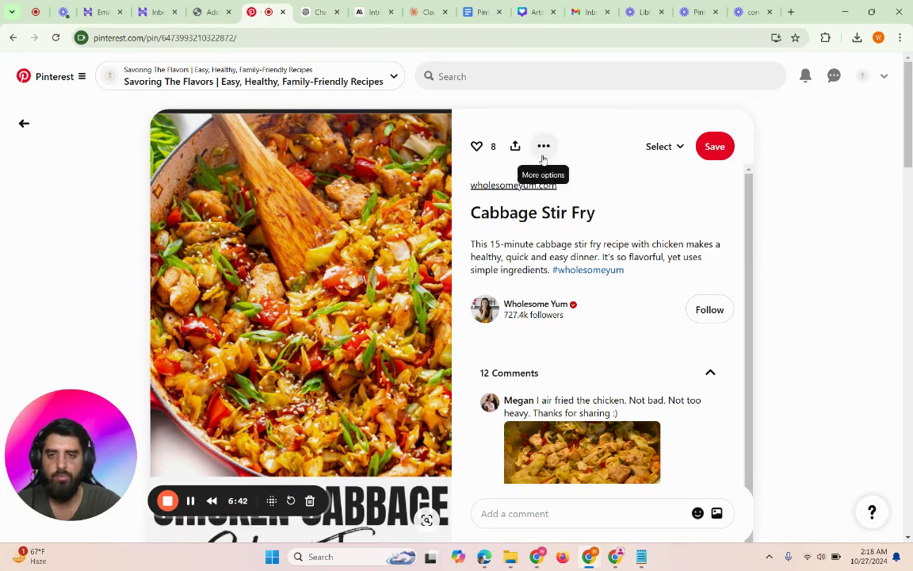
pyautogui.click(502, 220)
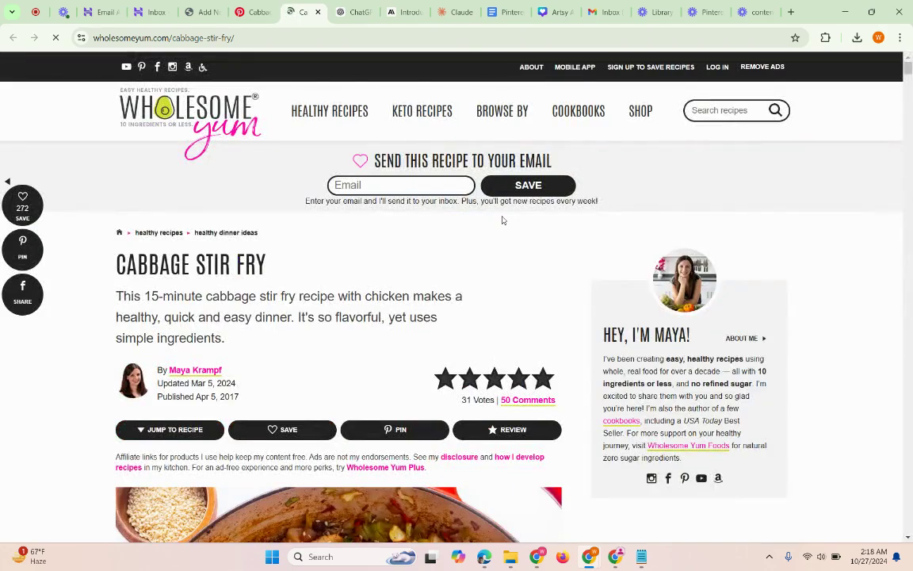
# Save the recipe page's main stir fry photo to the Downloads folder as the JPEG "wholesomeyum-Cabbage-Stir-Fry-9"
pyautogui.scroll(-2, 414, 347)
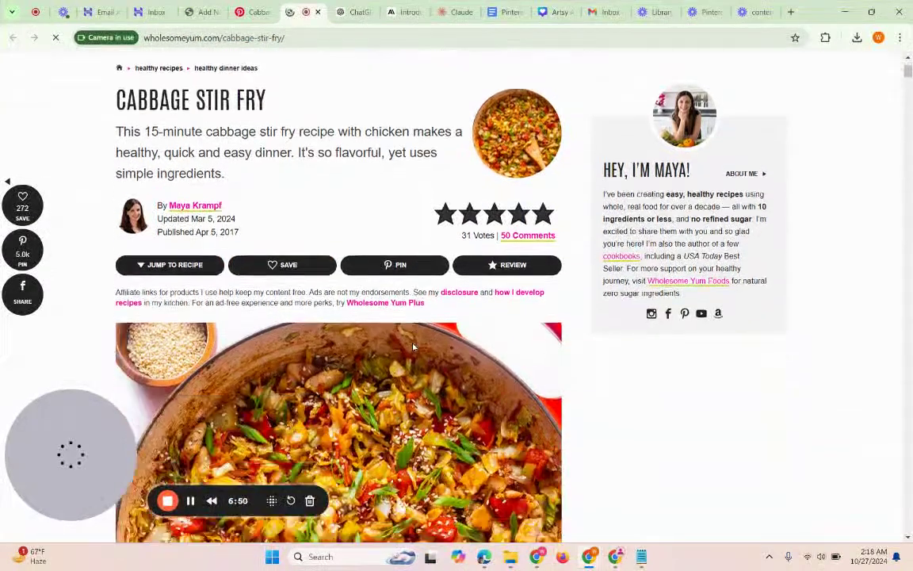
pyautogui.scroll(-5, 413, 346)
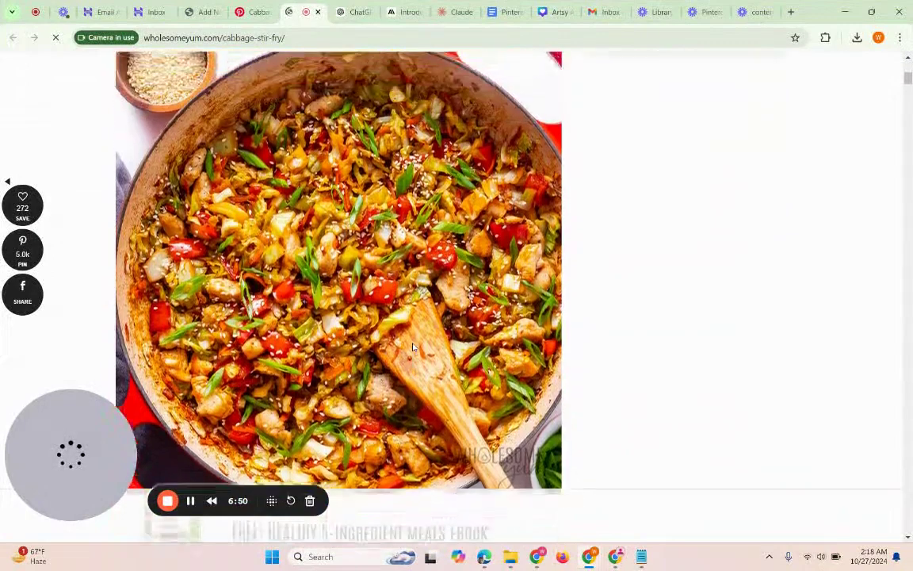
pyautogui.scroll(3, 412, 346)
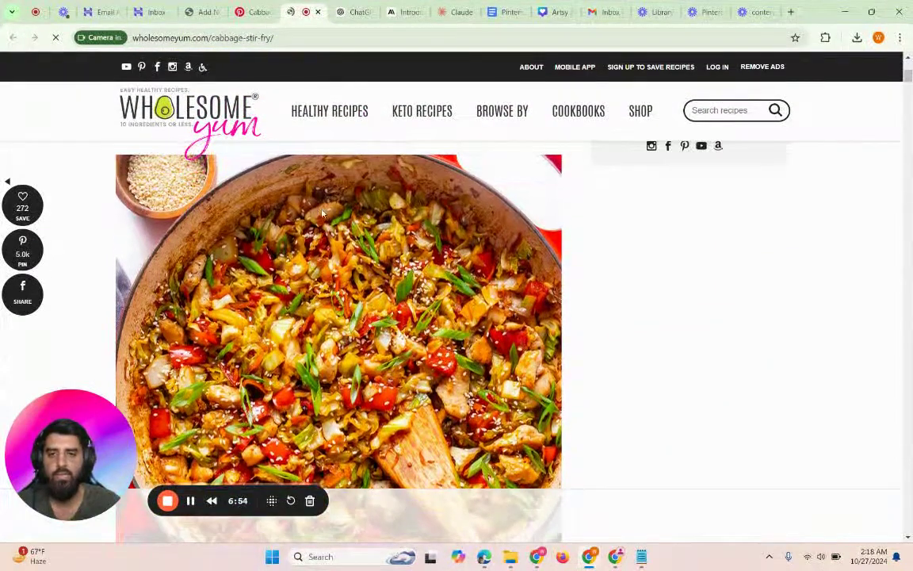
pyautogui.rightClick(322, 212)
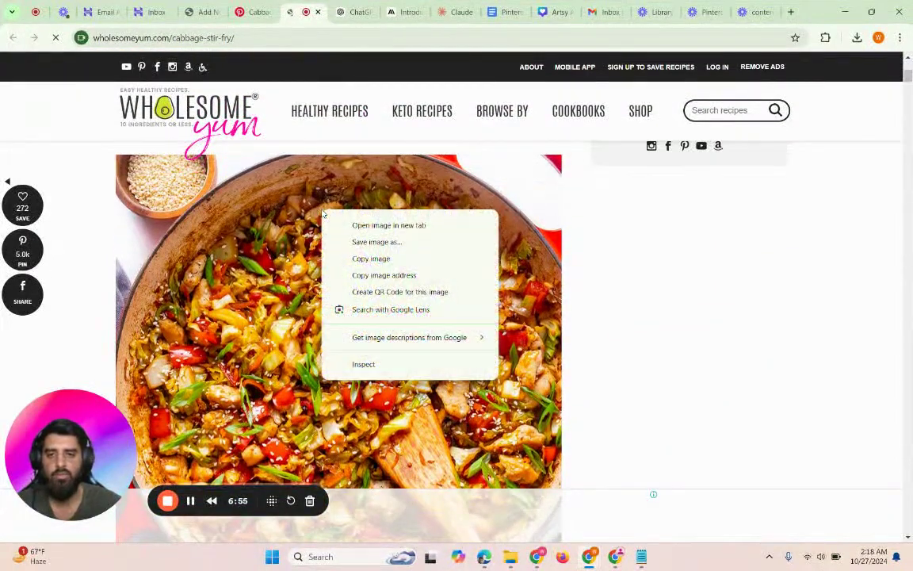
pyautogui.click(370, 244)
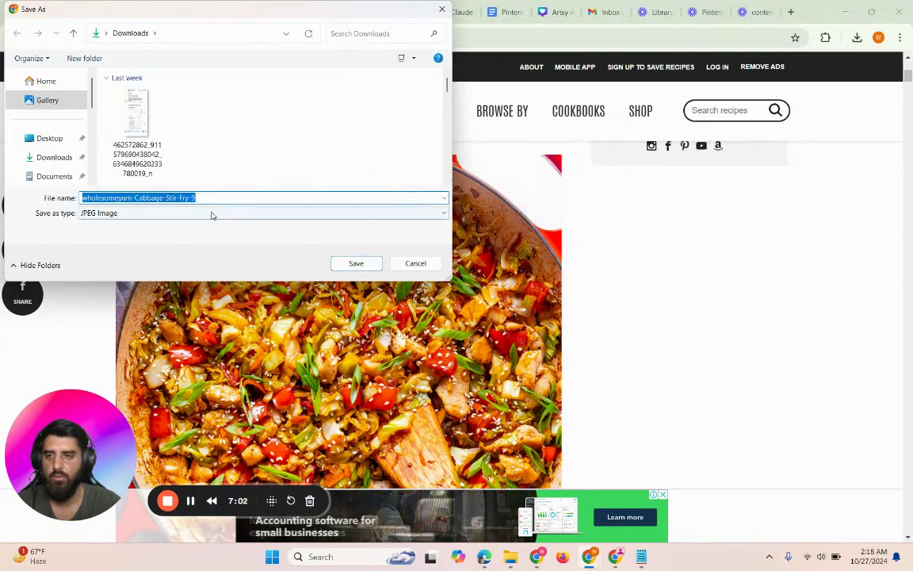
pyautogui.click(357, 264)
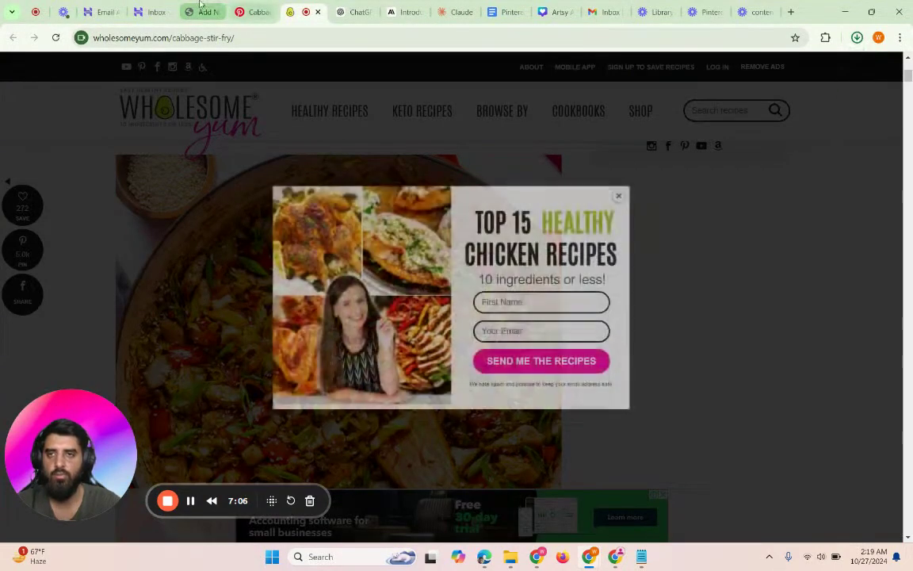
pyautogui.click(203, 11)
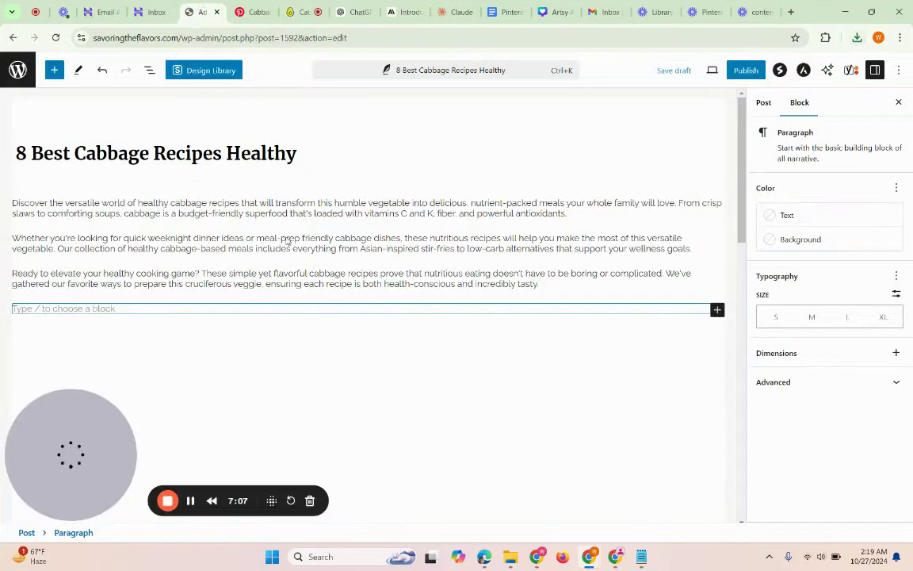
pyautogui.click(257, 6)
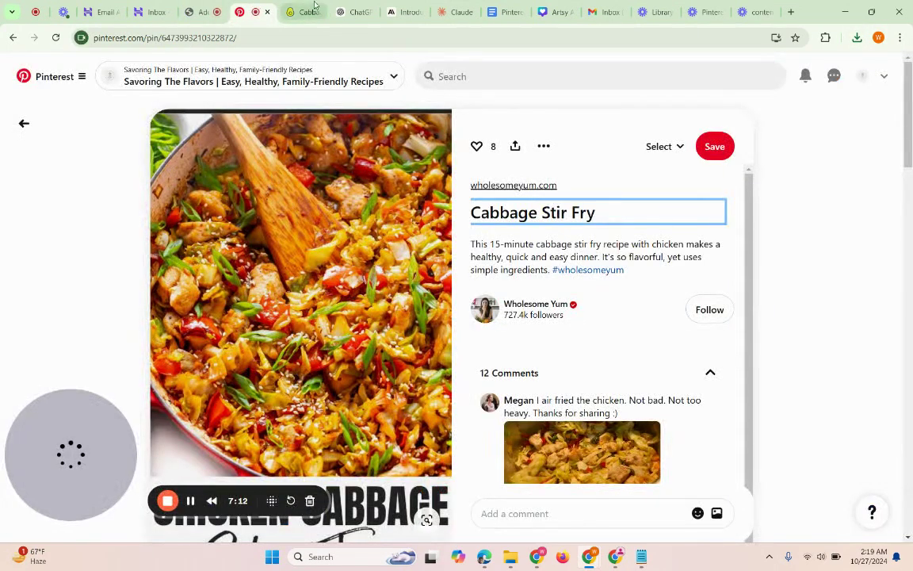
# Return to the wholesomeyum.com recipe page, dismiss the newsletter popup, and select the recipe title "Cabbage Stir Fry"
pyautogui.click(349, 11)
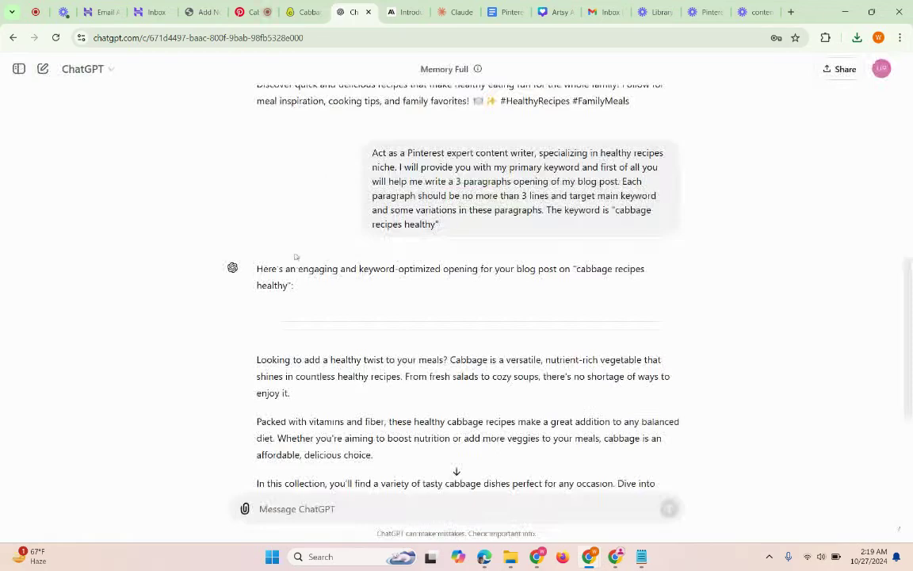
pyautogui.click(253, 11)
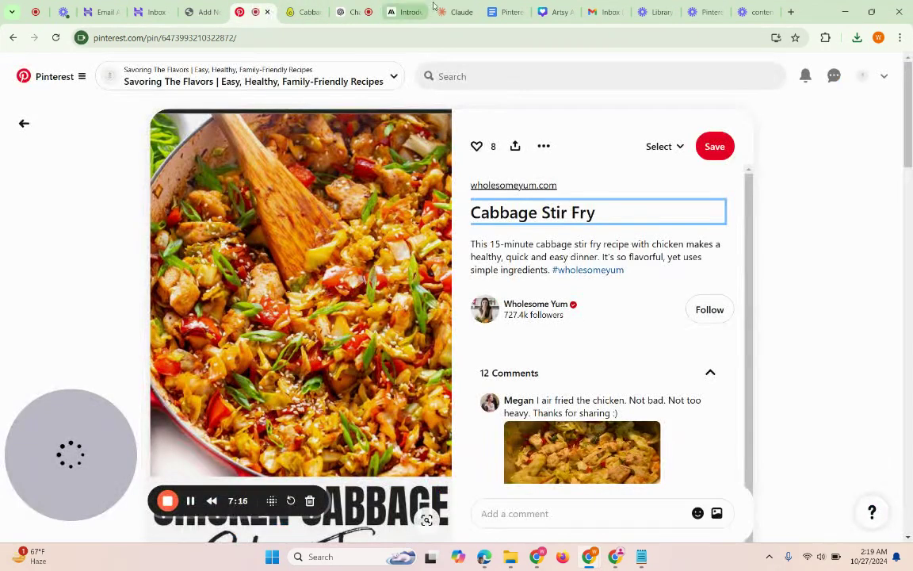
pyautogui.click(305, 12)
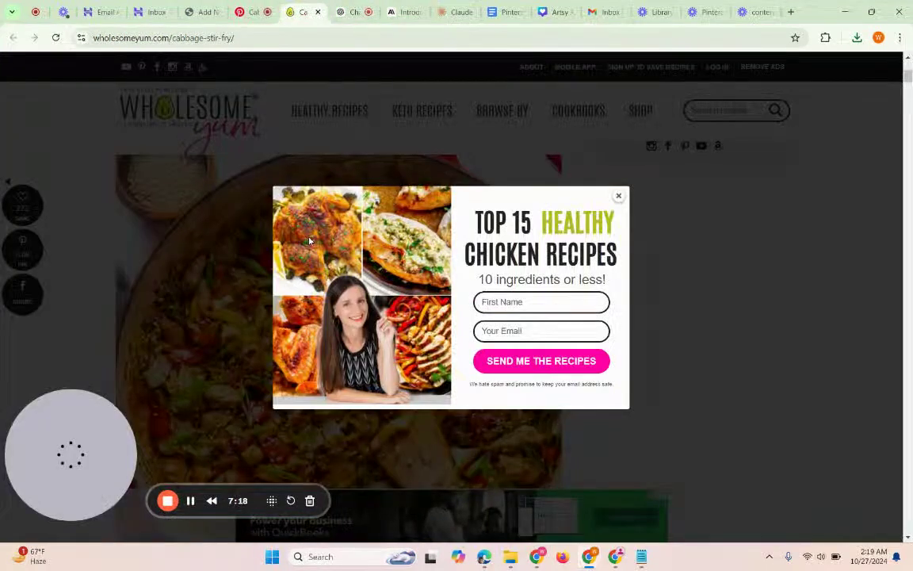
pyautogui.click(619, 195)
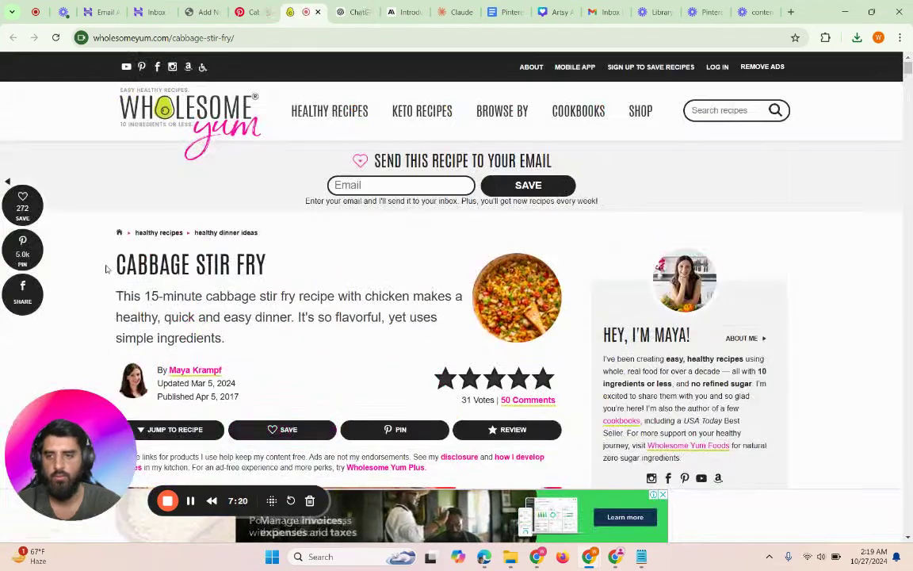
pyautogui.moveTo(105, 270); pyautogui.dragTo(269, 267)
# Switch to ChatGPT and begin a new message asking "Give me a 2-3 paragraph description of a recipe named "Cabbage Stir Fry""
pyautogui.click(353, 12)
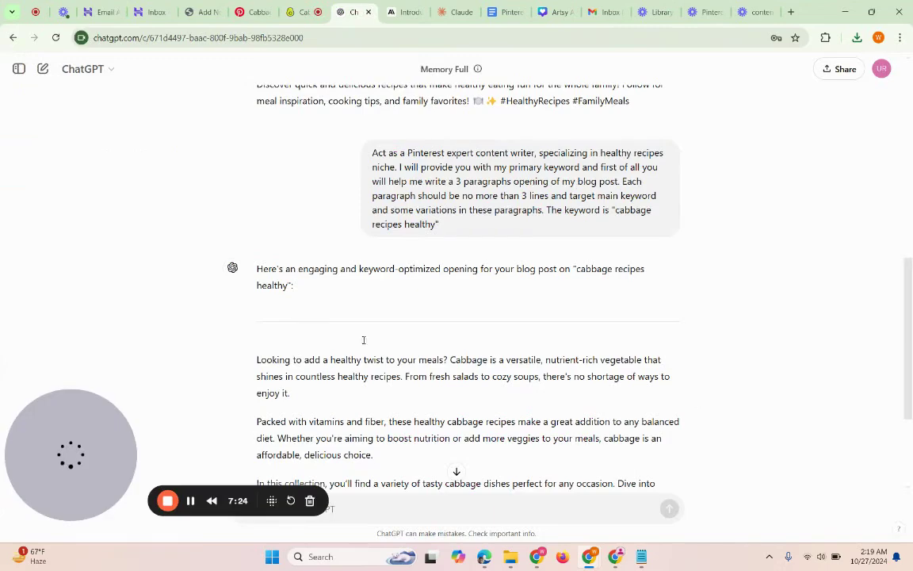
pyautogui.scroll(-3, 359, 349)
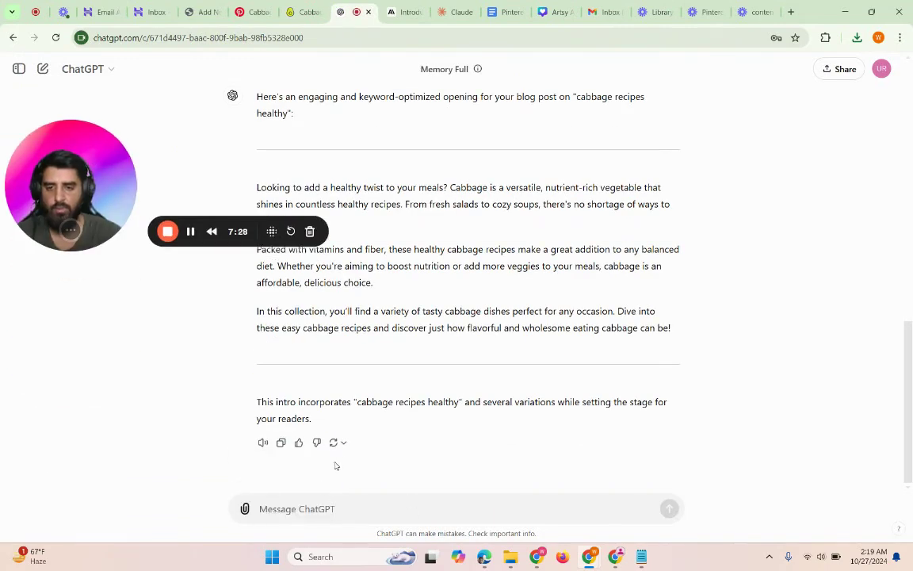
pyautogui.click(302, 509)
pyautogui.write('Give me a')
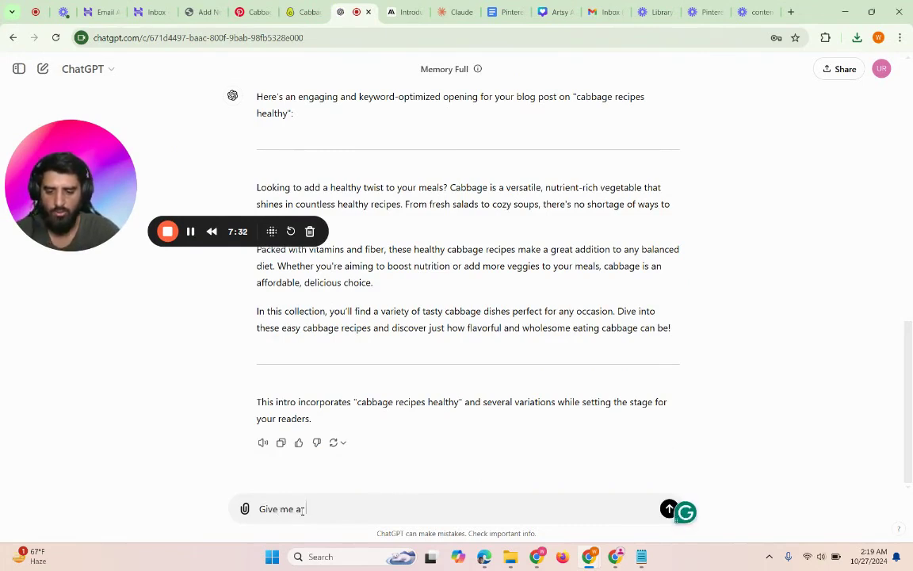
pyautogui.write(' 2')
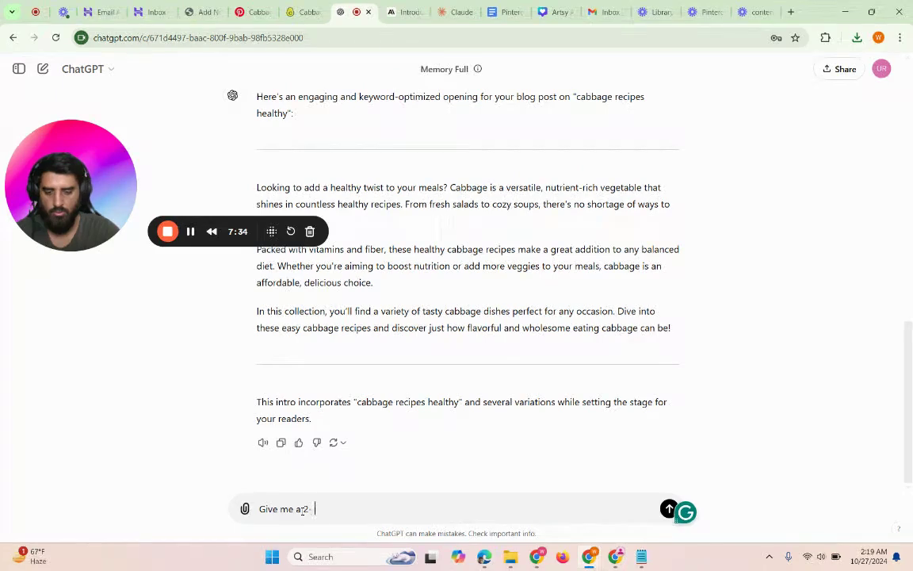
pyautogui.write('-3')
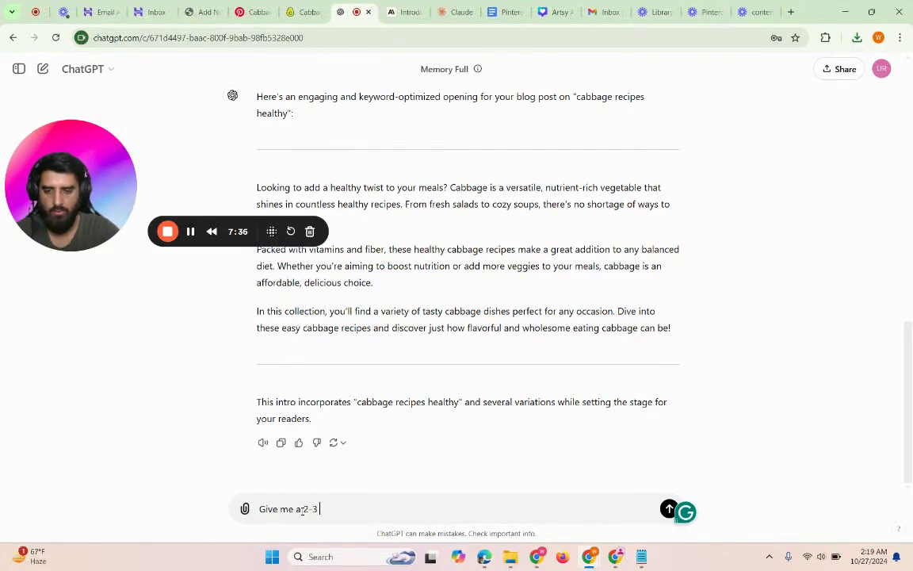
pyautogui.write(' paragrap')
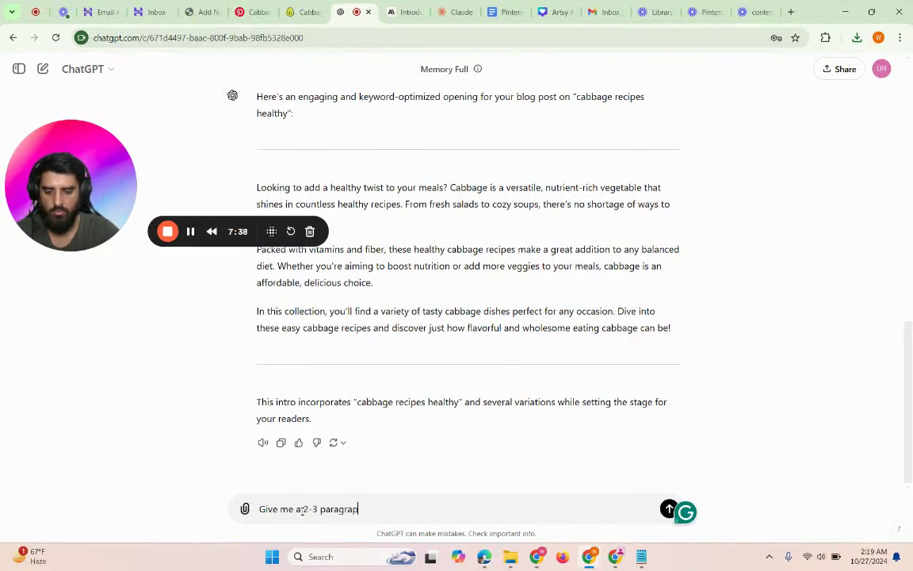
pyautogui.write('h description of a recipe')
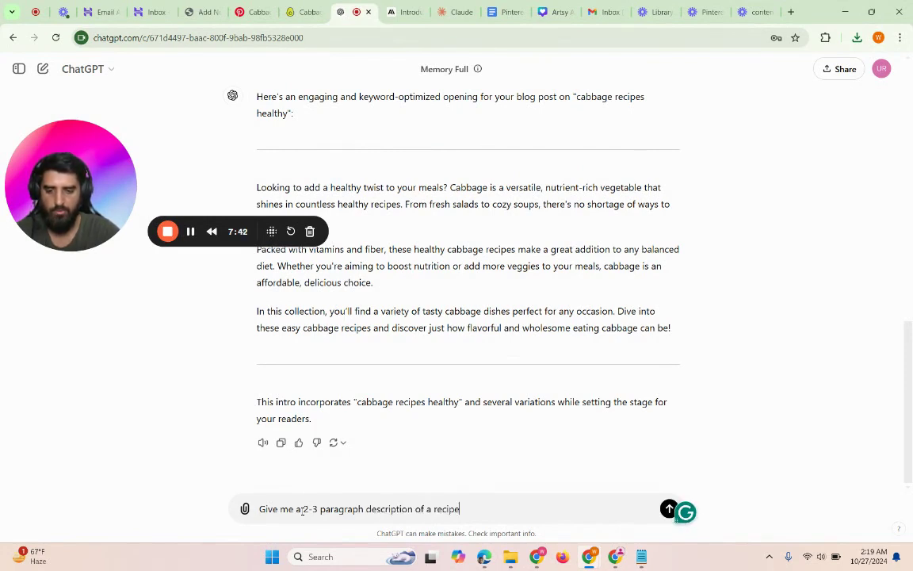
pyautogui.write(' named Cabbage Stir Fry')
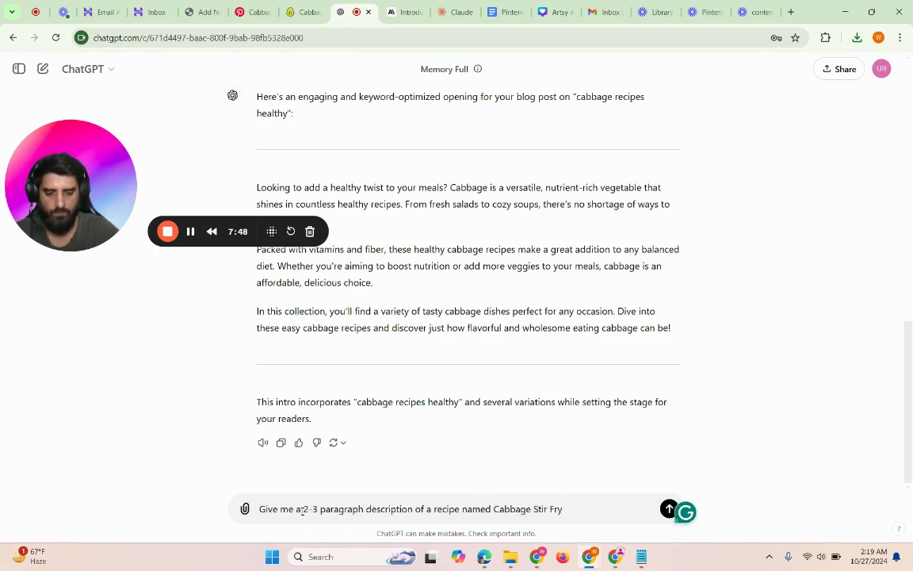
pyautogui.write('"')
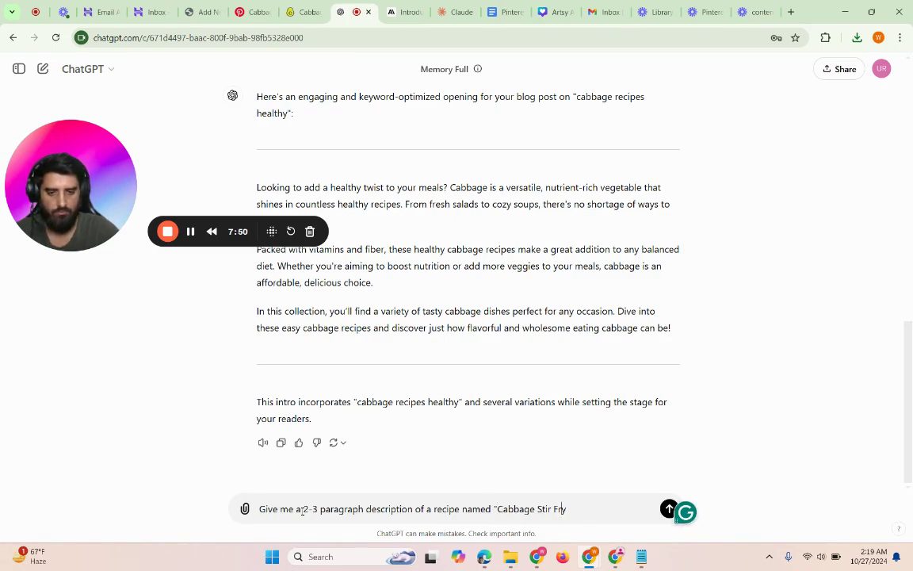
# Continue the prompt with "write it in a way that engages the reader and persuade them to read the full recipe"
pyautogui.write('", write')
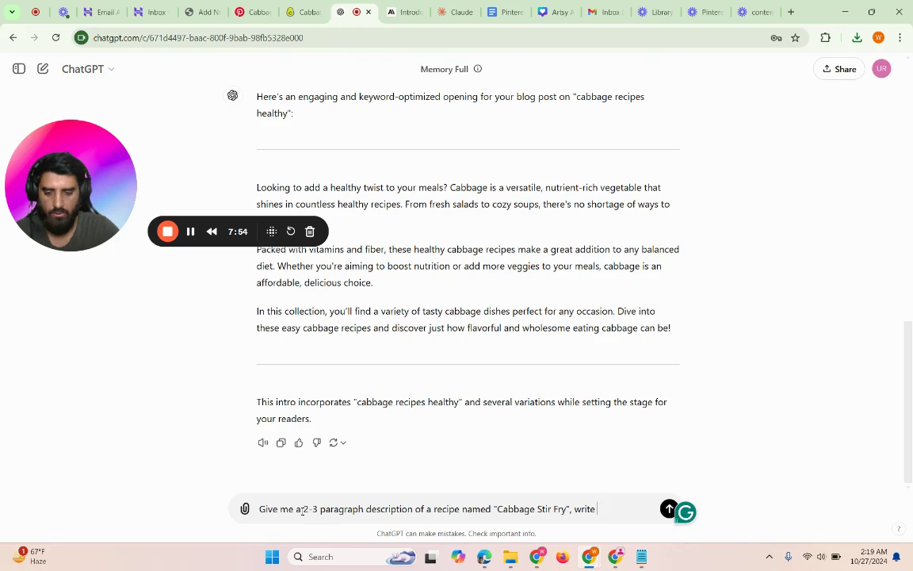
pyautogui.write(' it in a way that r')
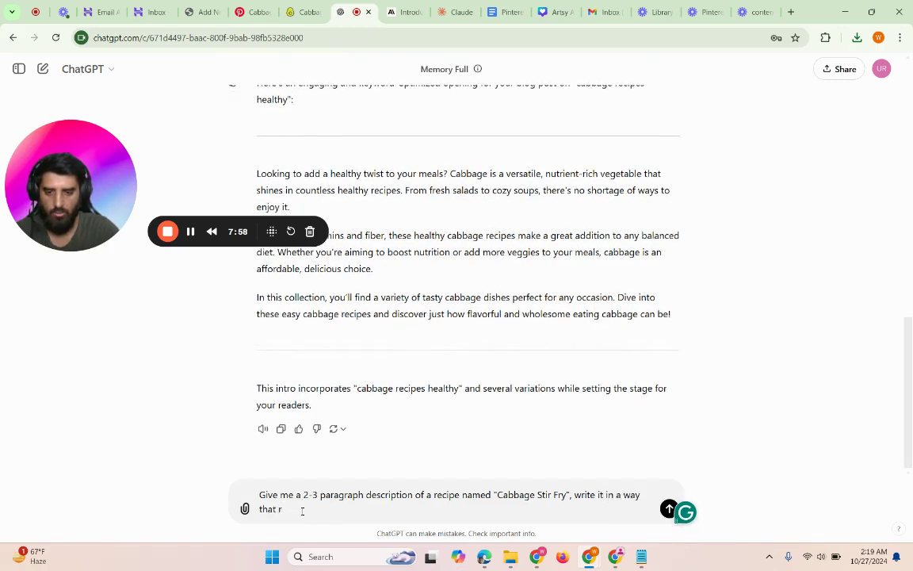
pyautogui.write('ngages teh')
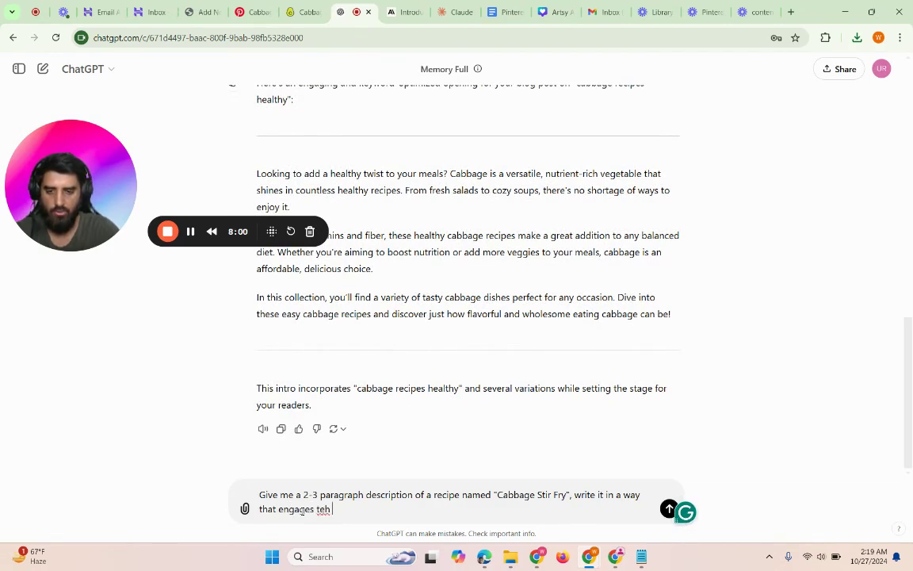
pyautogui.press('BackSpace')
pyautogui.write('he reader')
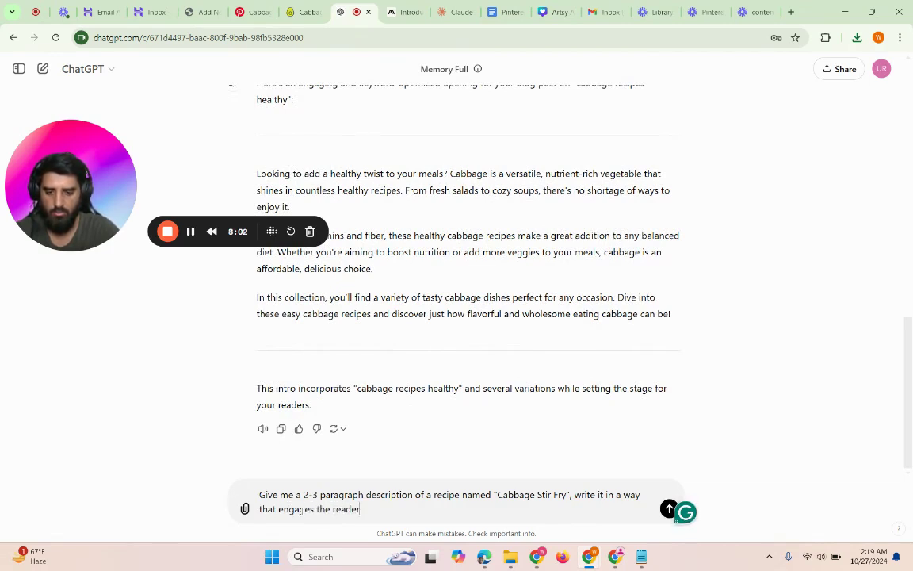
pyautogui.write(' and')
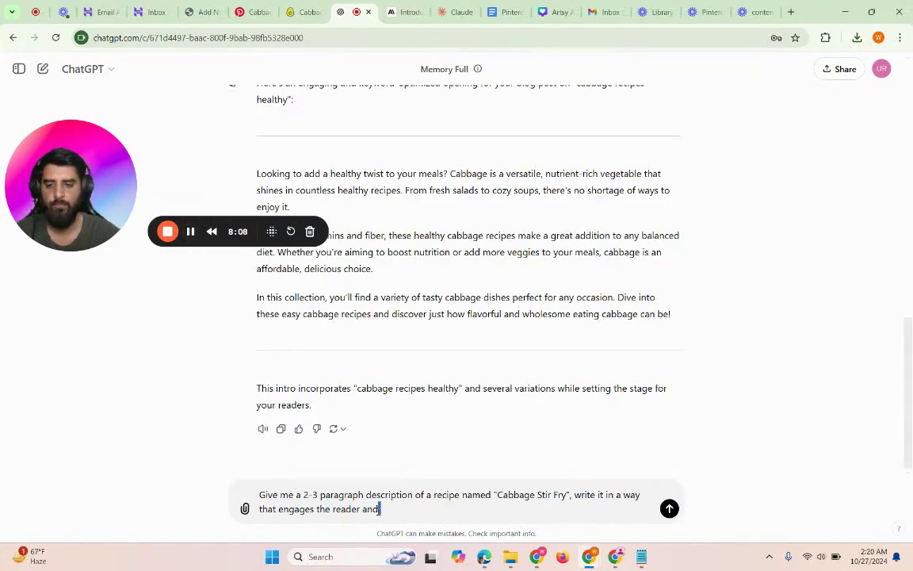
pyautogui.press('BackSpace')
pyautogui.press('BackSpace')
pyautogui.press('BackSpace')
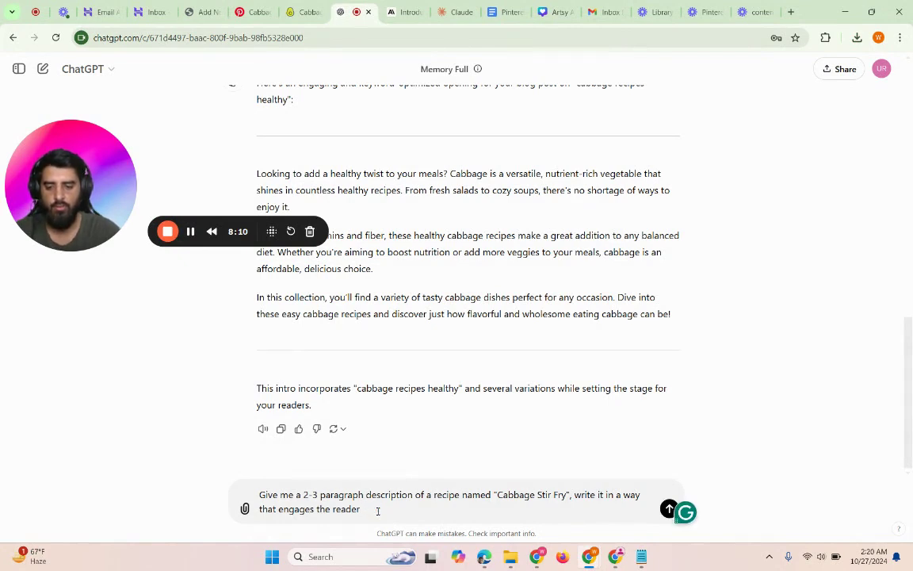
pyautogui.write('ader and')
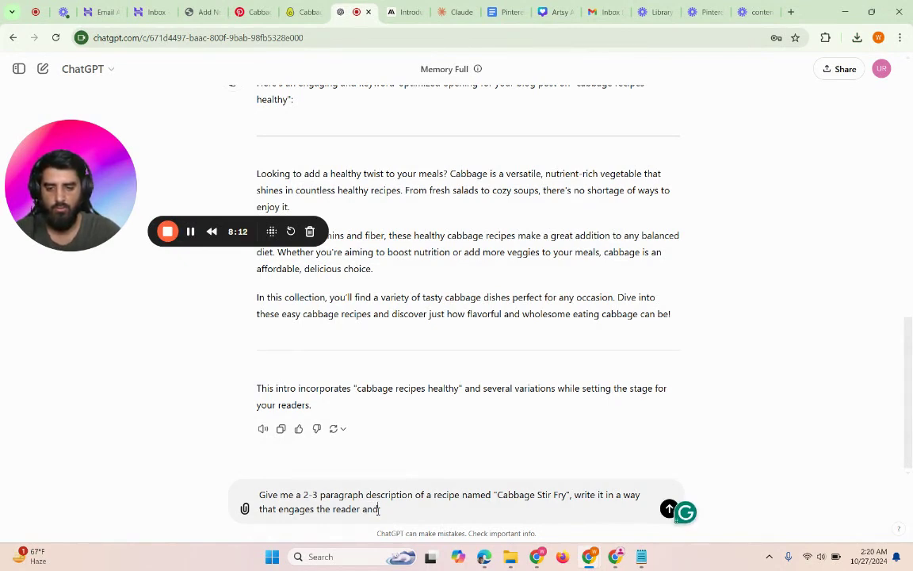
pyautogui.write(' persua')
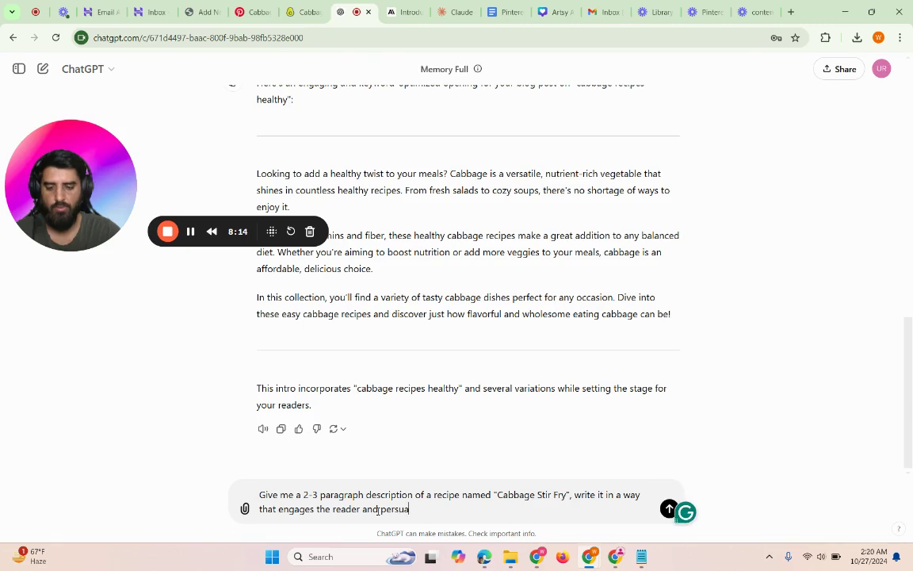
pyautogui.write('de them to')
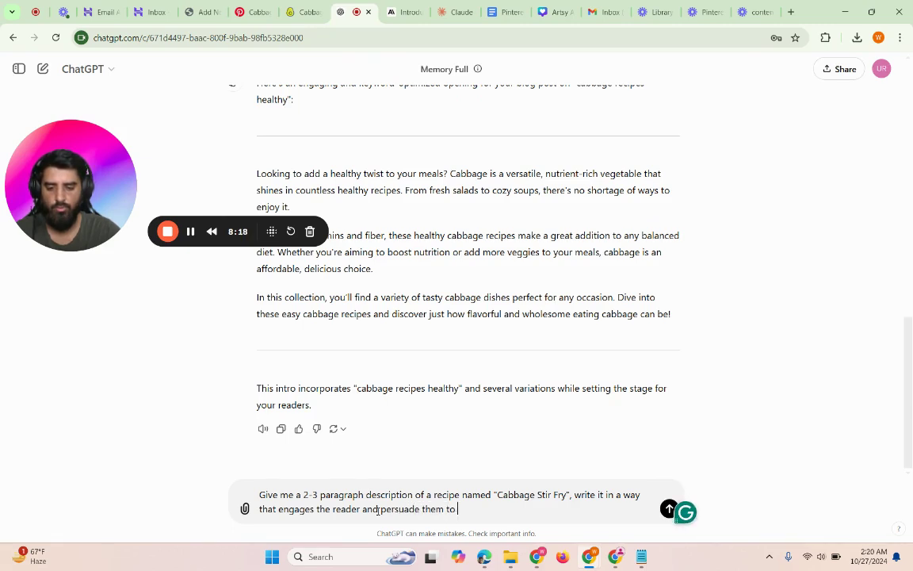
pyautogui.write(' read the ful')
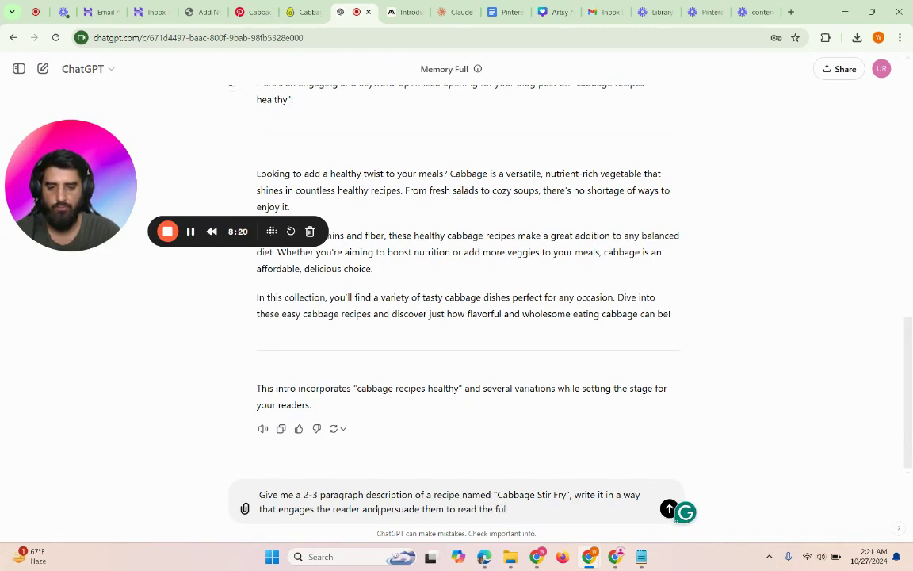
pyautogui.write('l recipe')
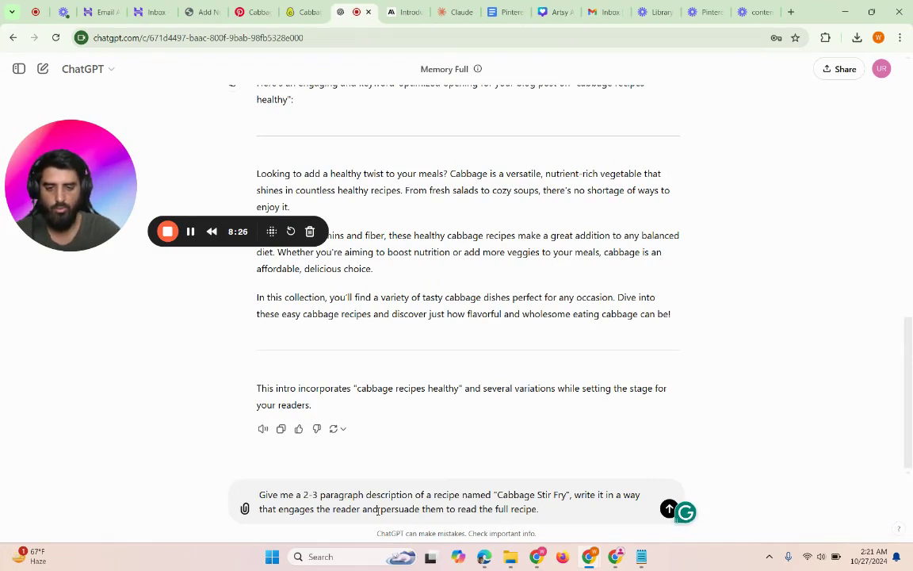
# Finish the prompt with "The paragraphs should be no more than 3 lines." and send it
pyautogui.write('. The ')
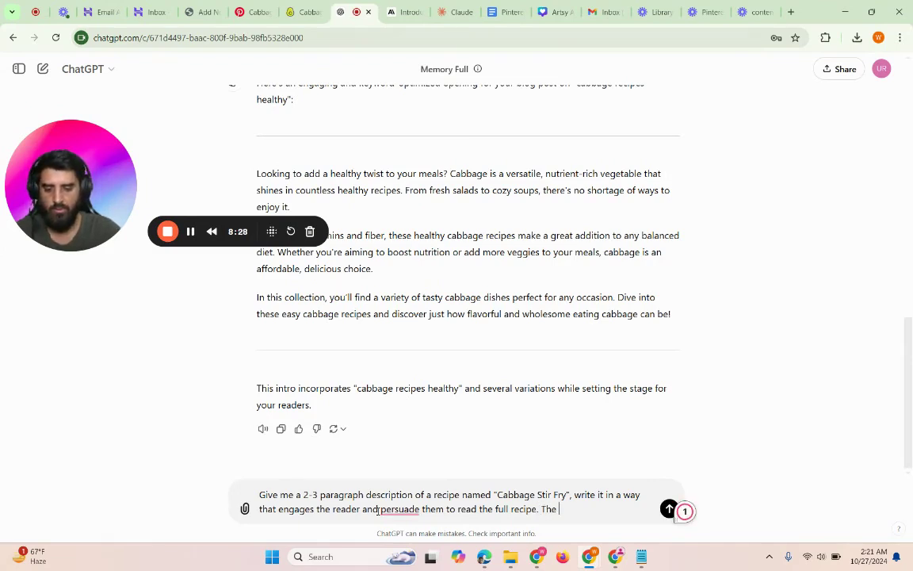
pyautogui.write('paragp')
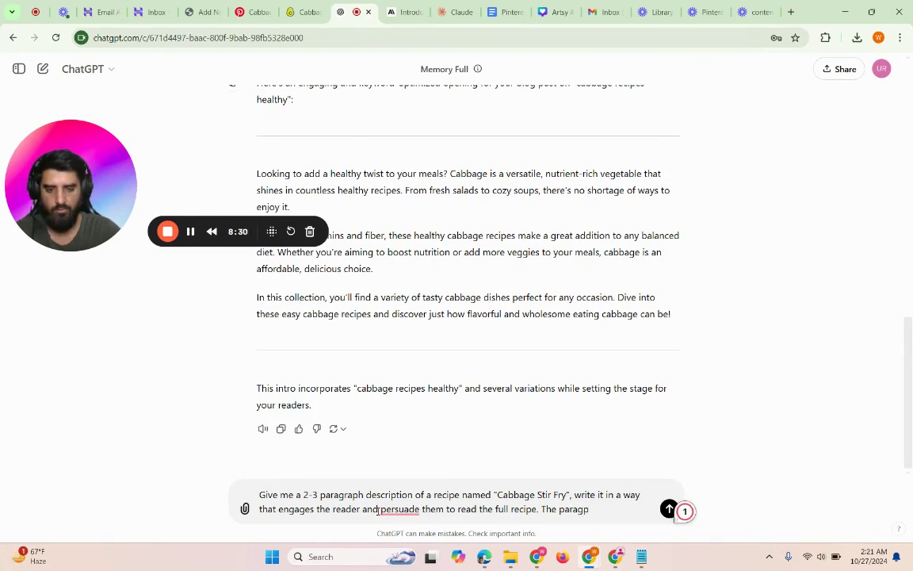
pyautogui.press('BackSpace')
pyautogui.write('raphs shoul')
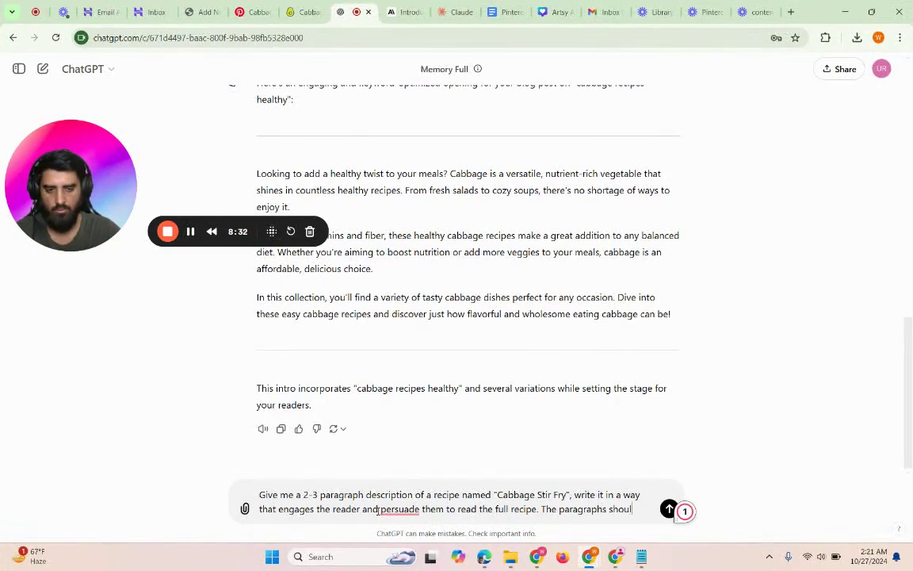
pyautogui.write('d be nor')
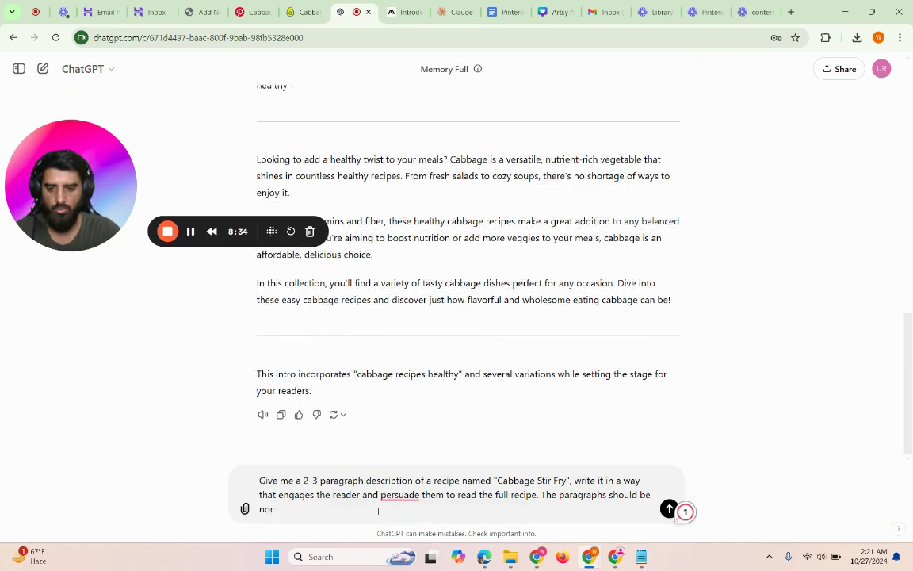
pyautogui.write('more than ')
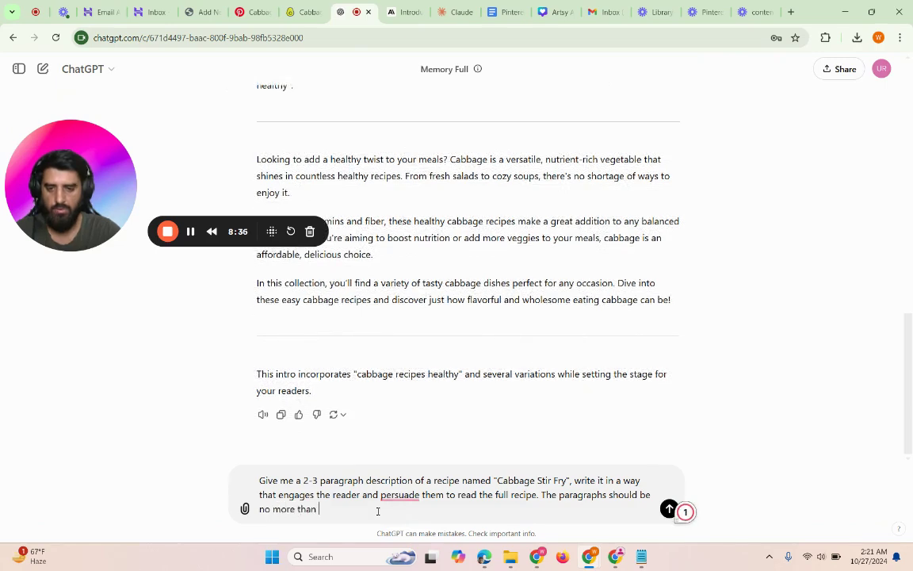
pyautogui.write('3 lines')
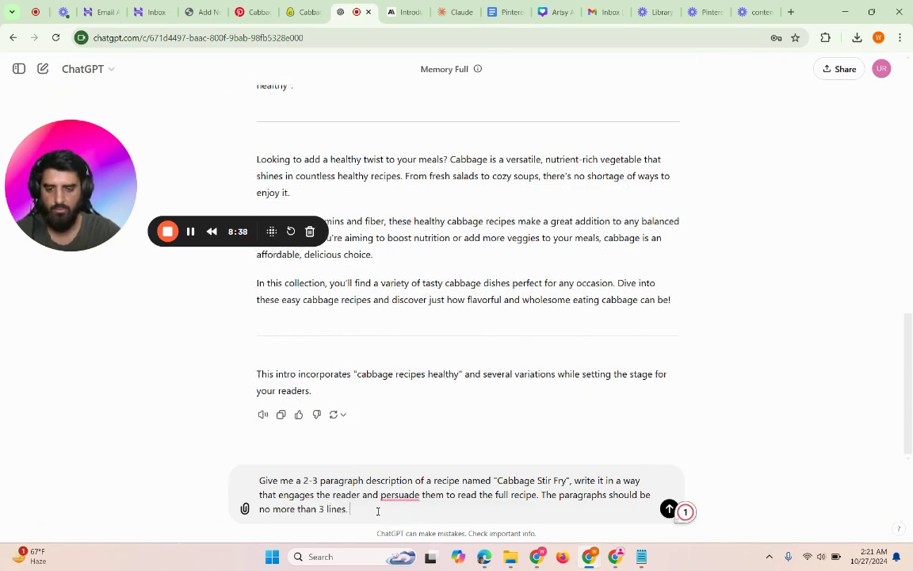
pyautogui.write('.')
pyautogui.press('Return')
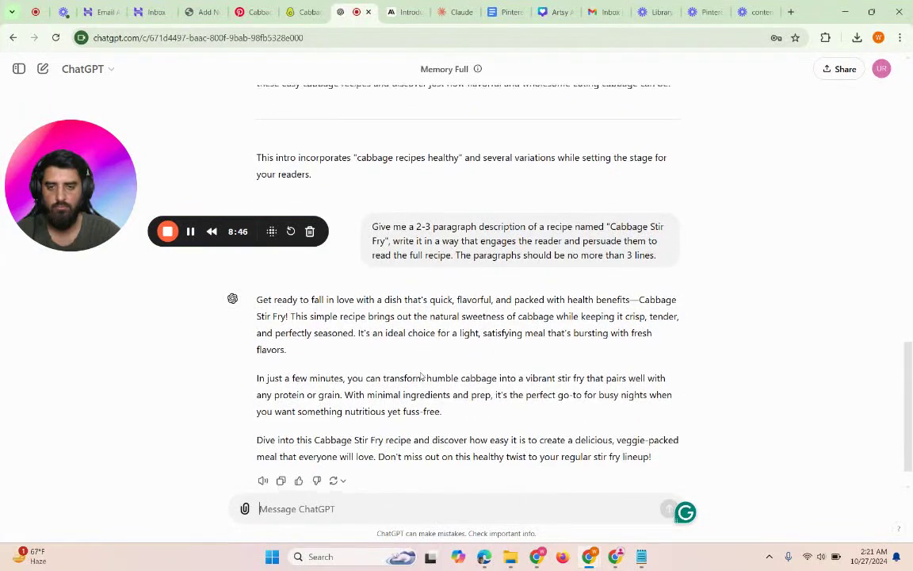
# Copy the sent recipe description prompt and submit it in the Claude chat about healthy cabbage recipes
pyautogui.tripleClick(418, 218)
pyautogui.hotkey('ctrl', 'c')
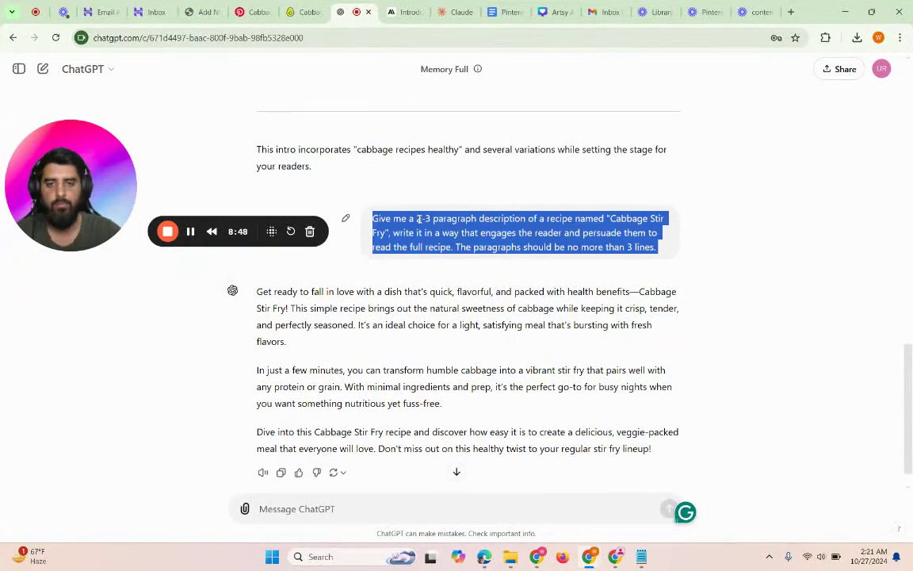
pyautogui.click(456, 12)
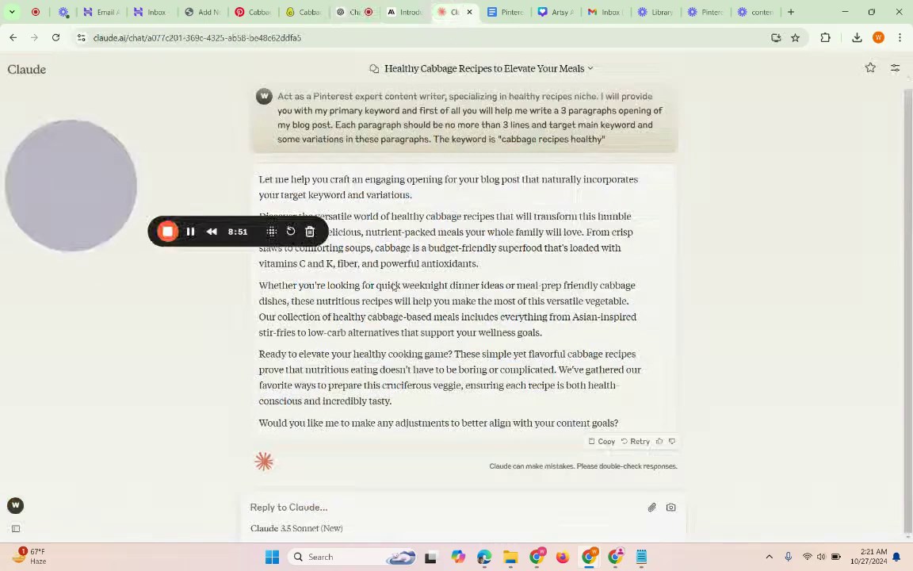
pyautogui.click(348, 516)
pyautogui.hotkey('ctrl', 'v')
pyautogui.press('Return')
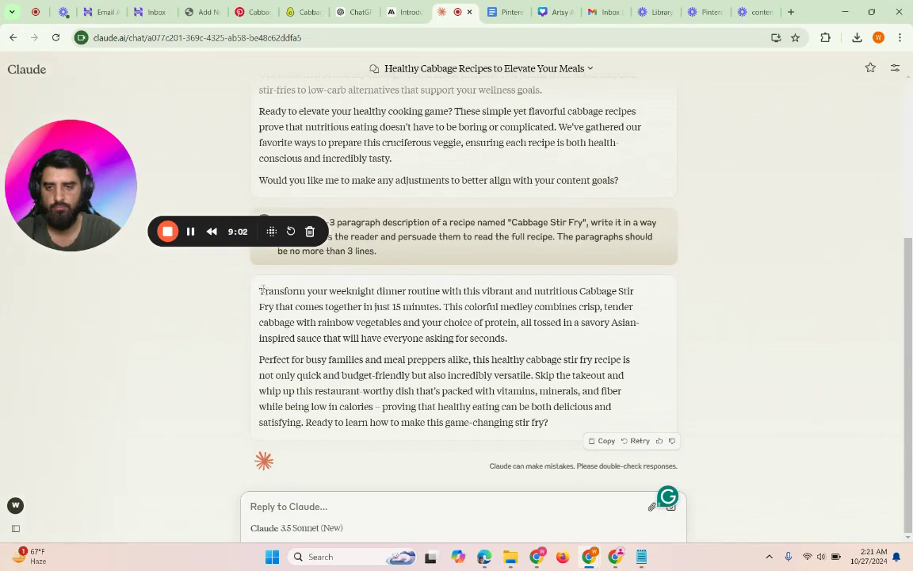
# Copy Claude's two-paragraph Cabbage Stir Fry description and switch to the WordPress post editor
pyautogui.moveTo(262, 290); pyautogui.dragTo(565, 425)
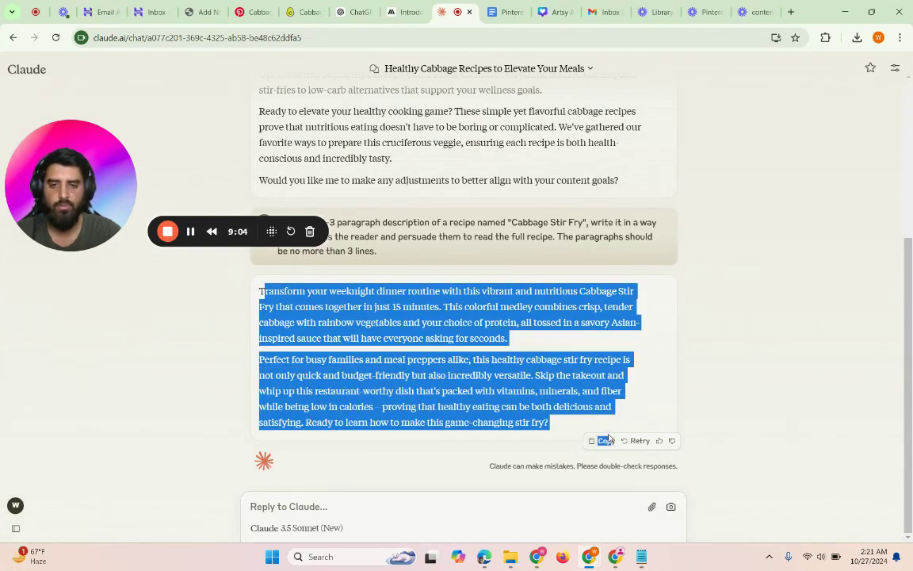
pyautogui.click(284, 317)
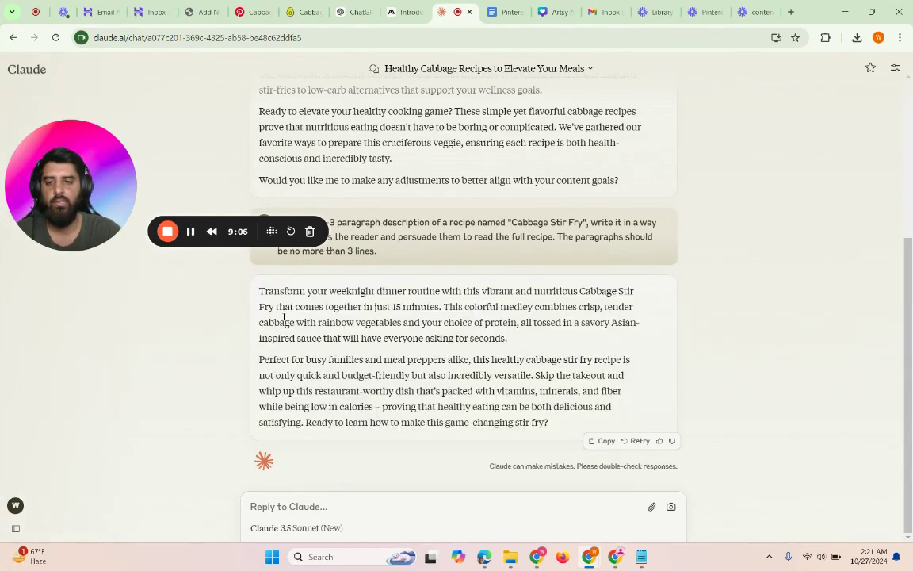
pyautogui.moveTo(259, 295); pyautogui.dragTo(555, 426)
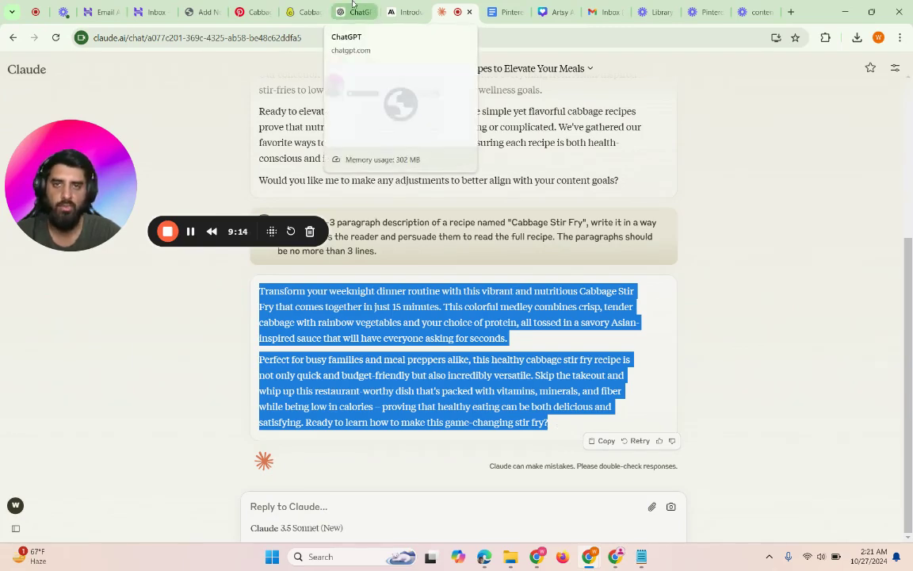
pyautogui.click(257, 5)
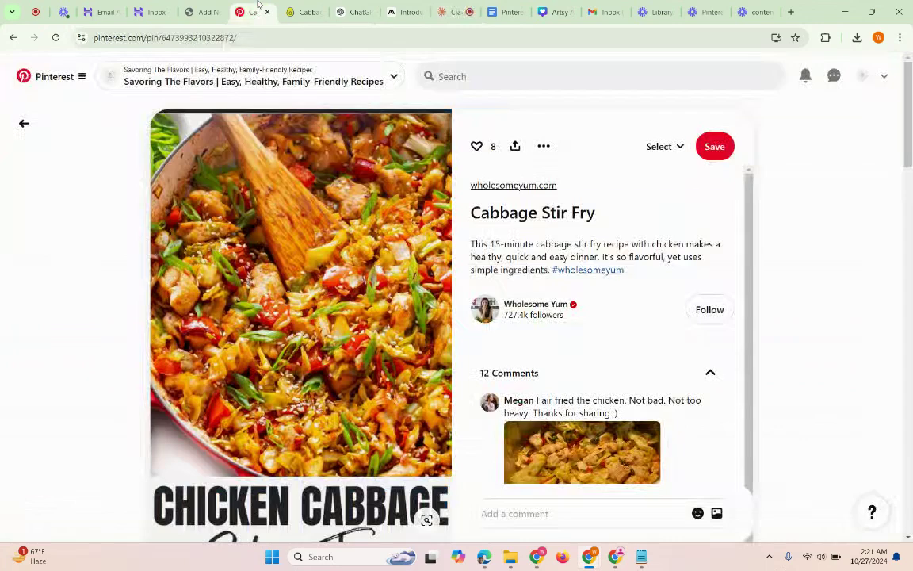
pyautogui.click(201, 10)
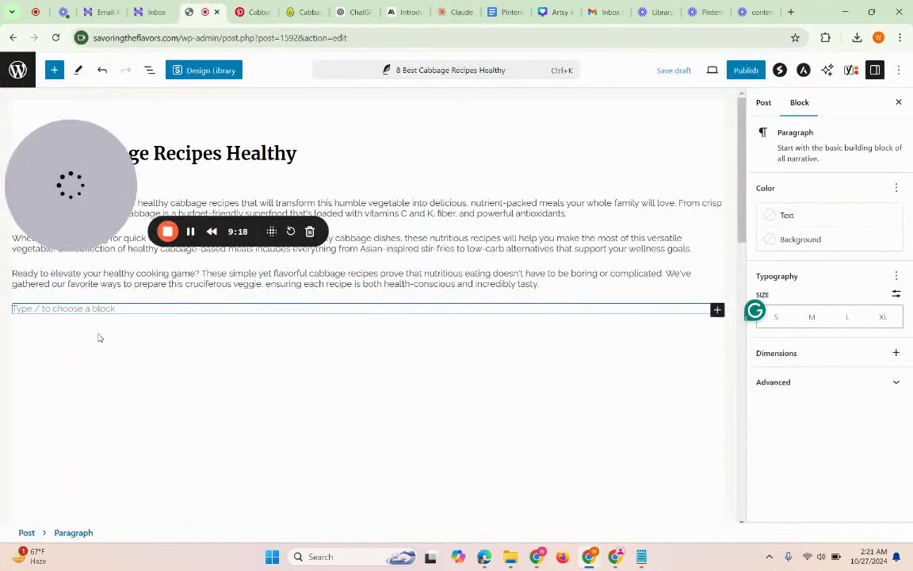
# Add a heading block below the introduction and paste the copied recipe description as paragraphs beneath it
pyautogui.click(717, 310)
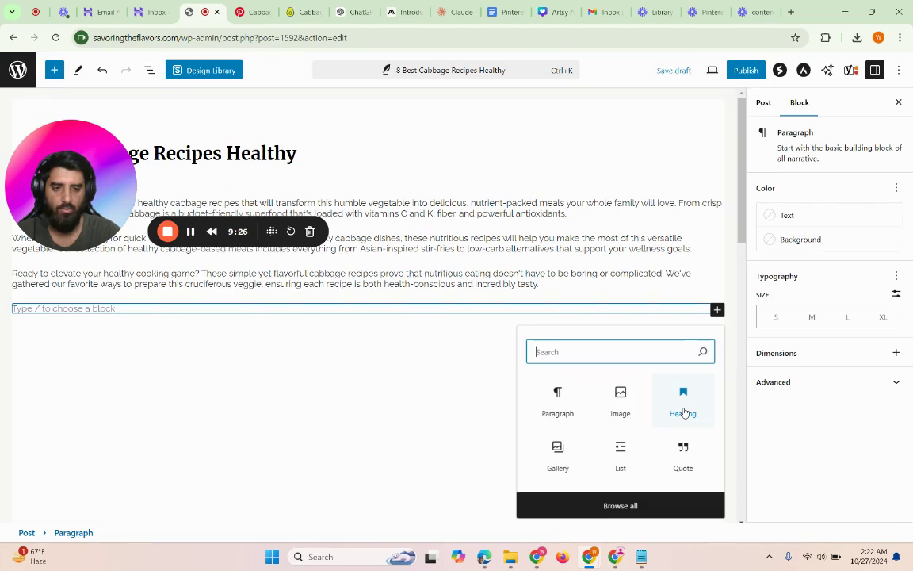
pyautogui.click(683, 405)
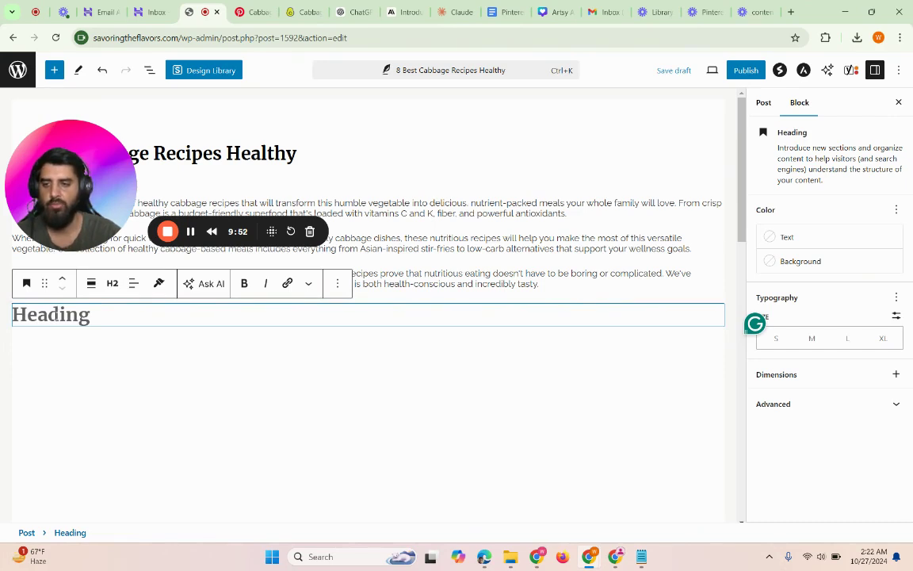
pyautogui.click(109, 361)
pyautogui.click(99, 343)
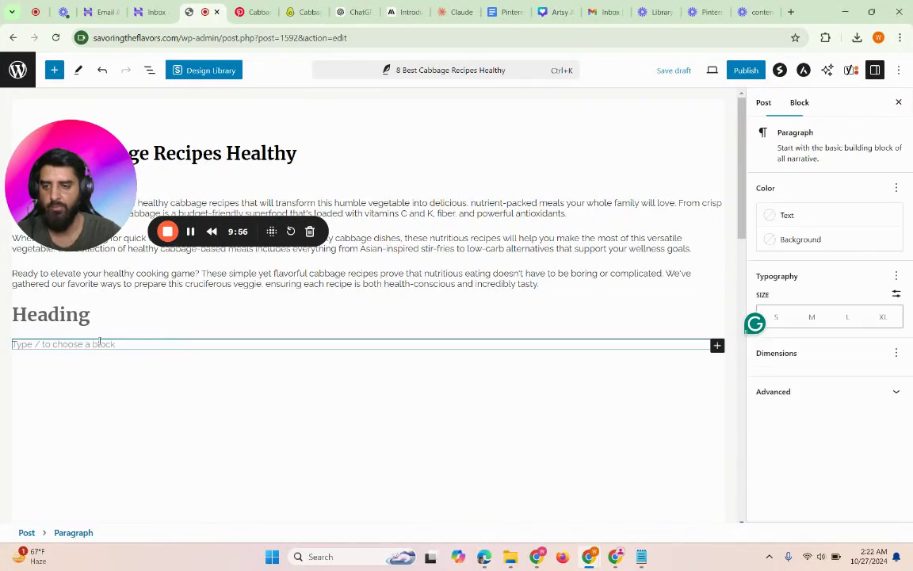
pyautogui.hotkey('ctrl', 'v')
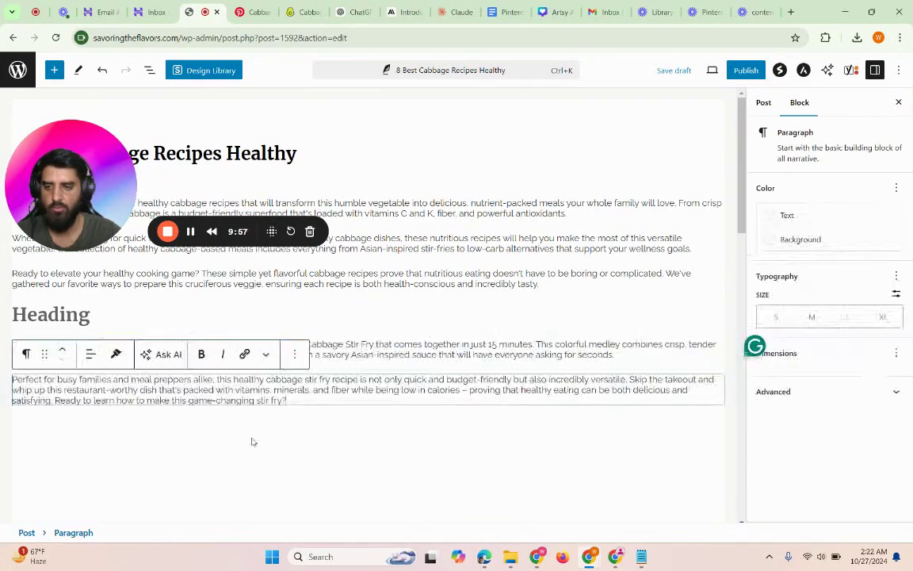
pyautogui.click(394, 467)
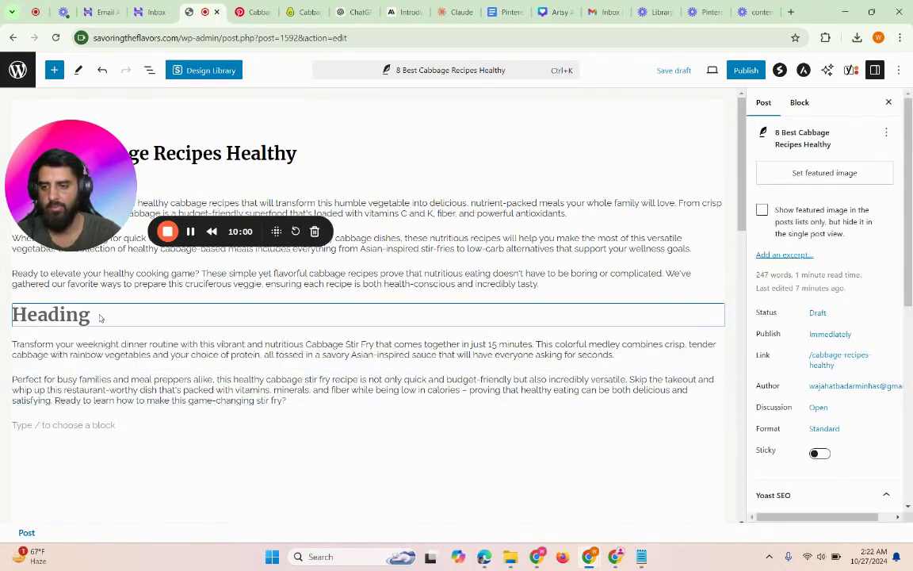
# Check the recipe name on the Pinterest pin and enter "1. Cabbage Stir Fry" as the heading text in the WordPress post
pyautogui.click(258, 4)
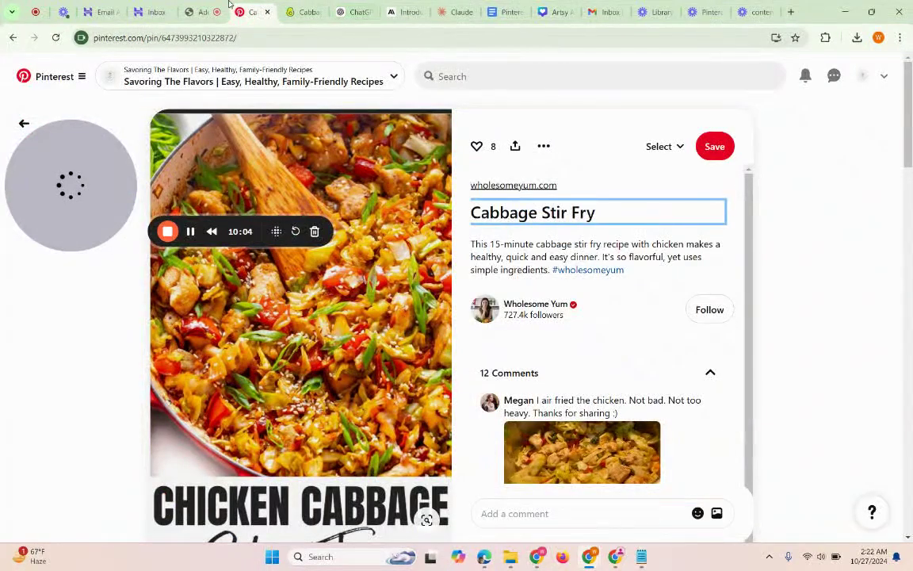
pyautogui.click(195, 11)
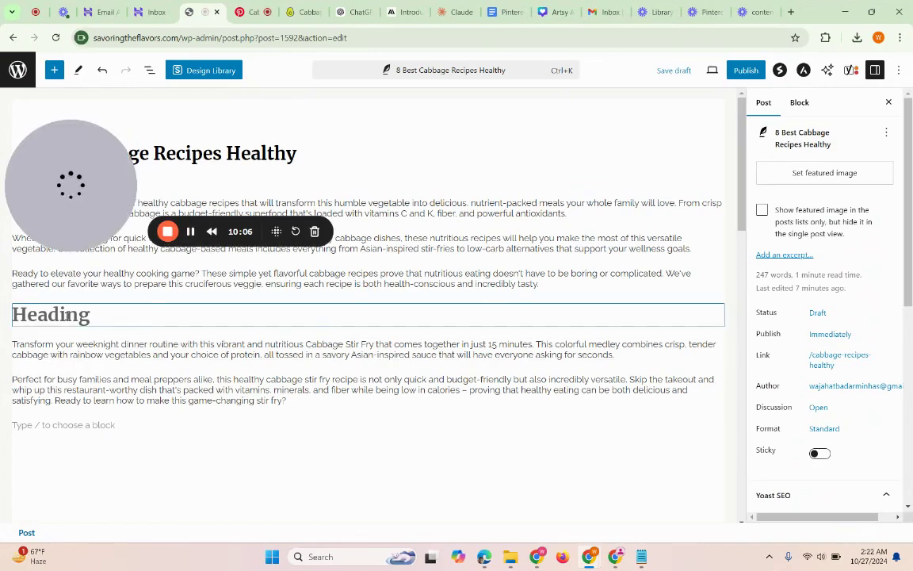
pyautogui.click(67, 314)
pyautogui.write('1.')
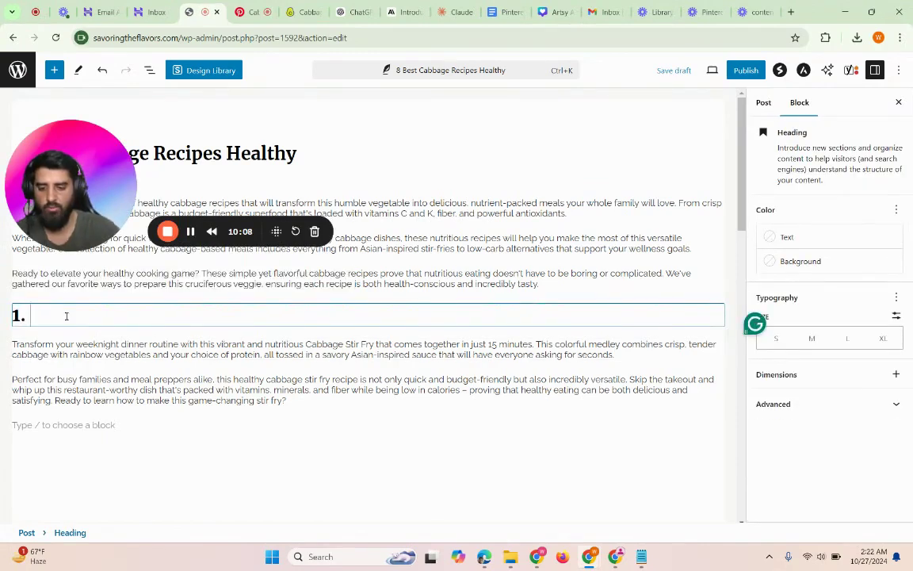
pyautogui.write(' Cabbage Stir')
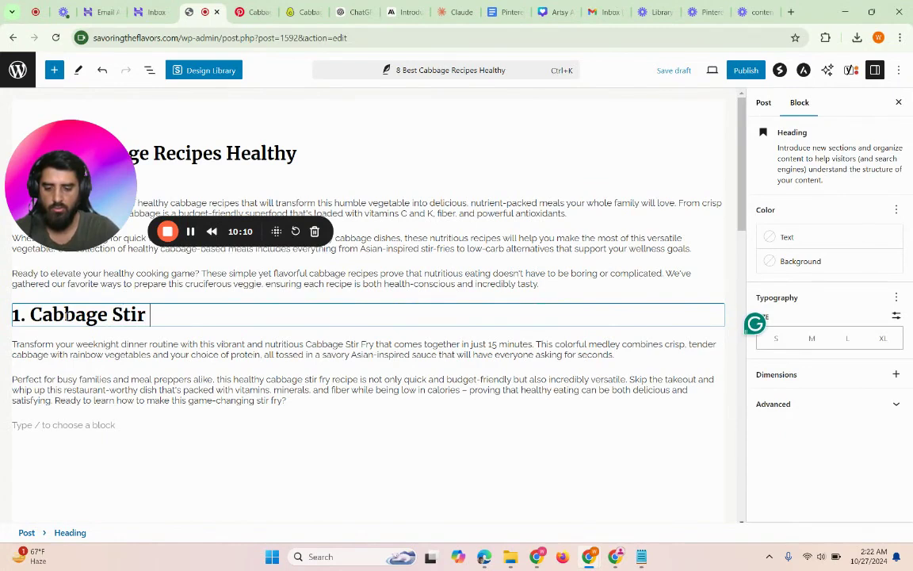
pyautogui.write(' Fry')
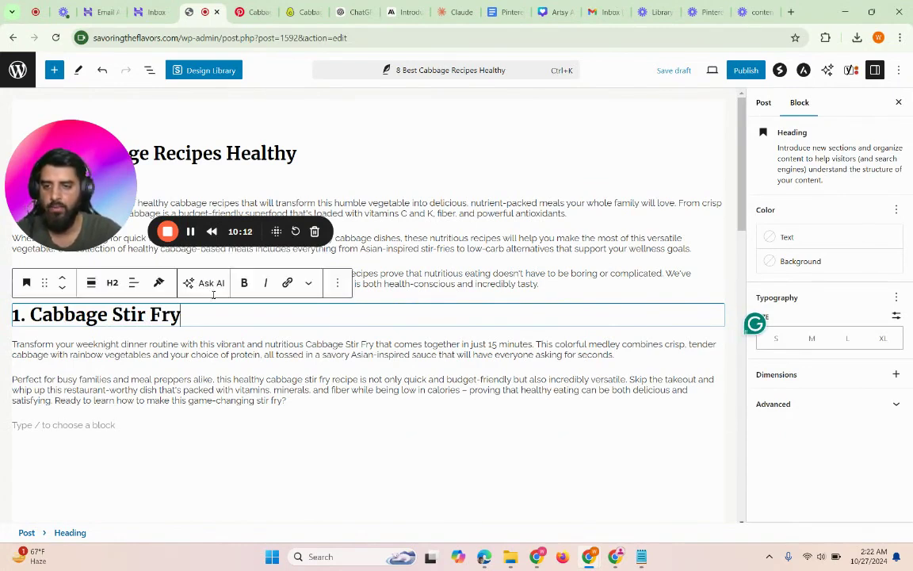
pyautogui.click(112, 284)
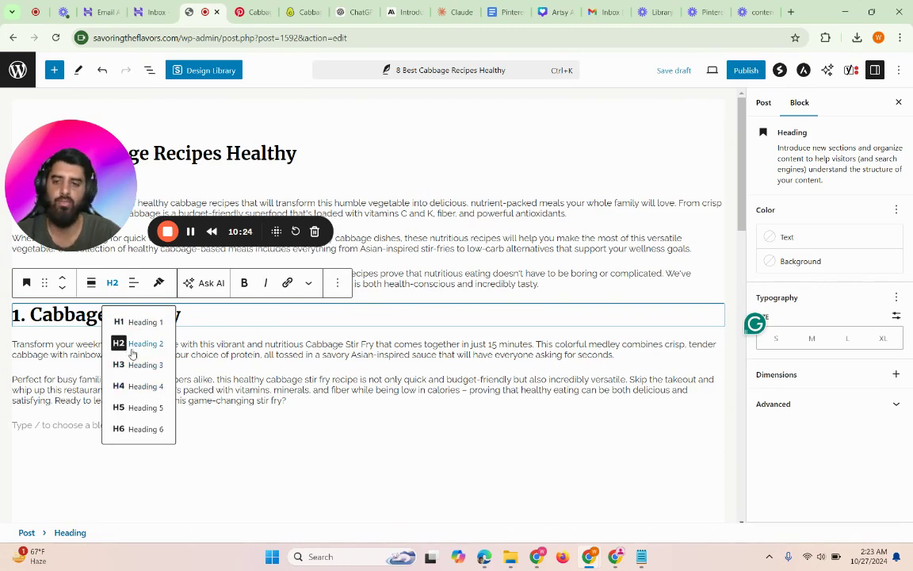
pyautogui.click(347, 349)
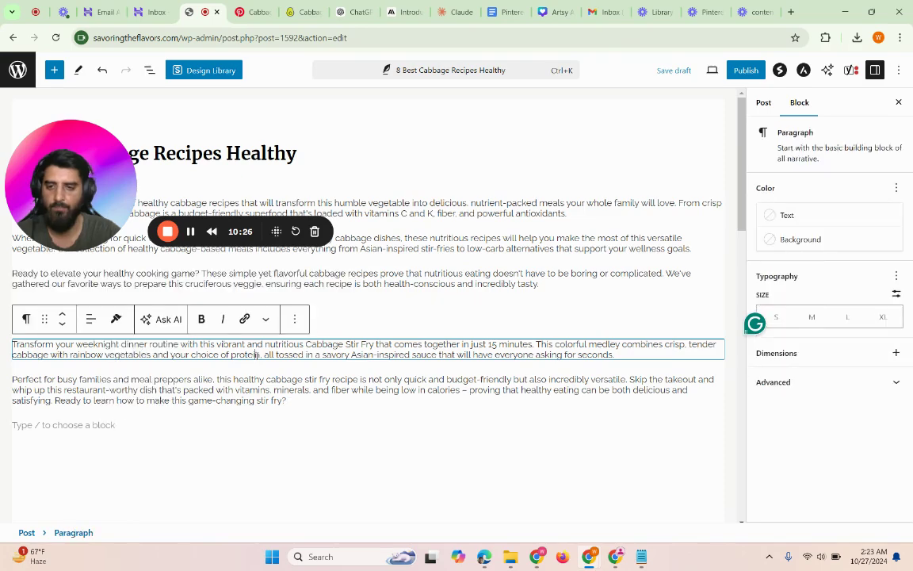
pyautogui.click(347, 322)
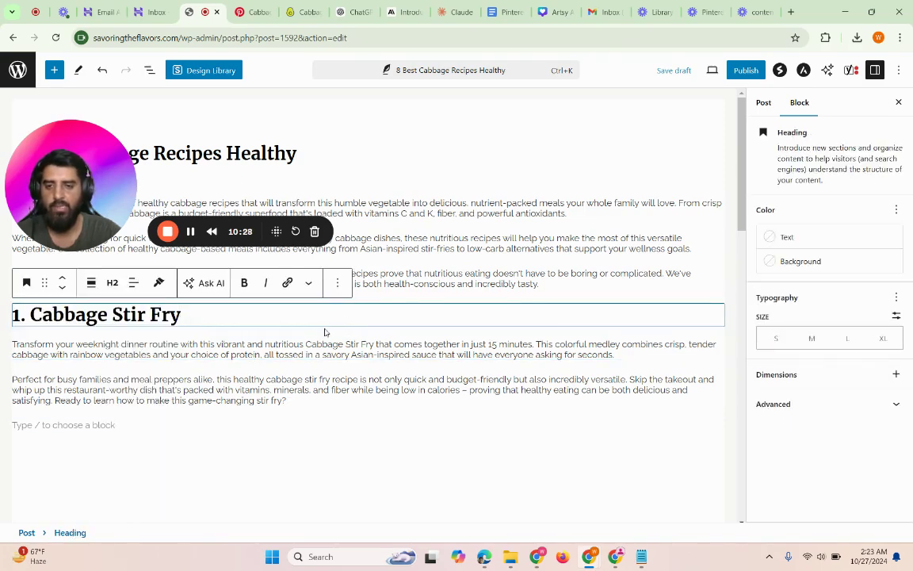
# Insert an image block between the recipe heading and its description, and select wholesomeyum-Cabbage-Stir-Fry-9 from Downloads for upload
pyautogui.click(176, 324)
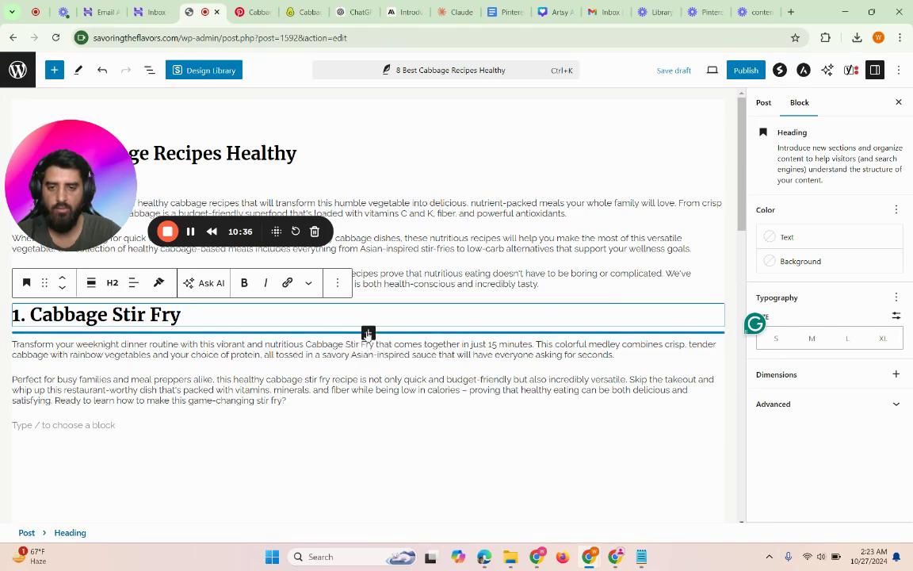
pyautogui.click(367, 334)
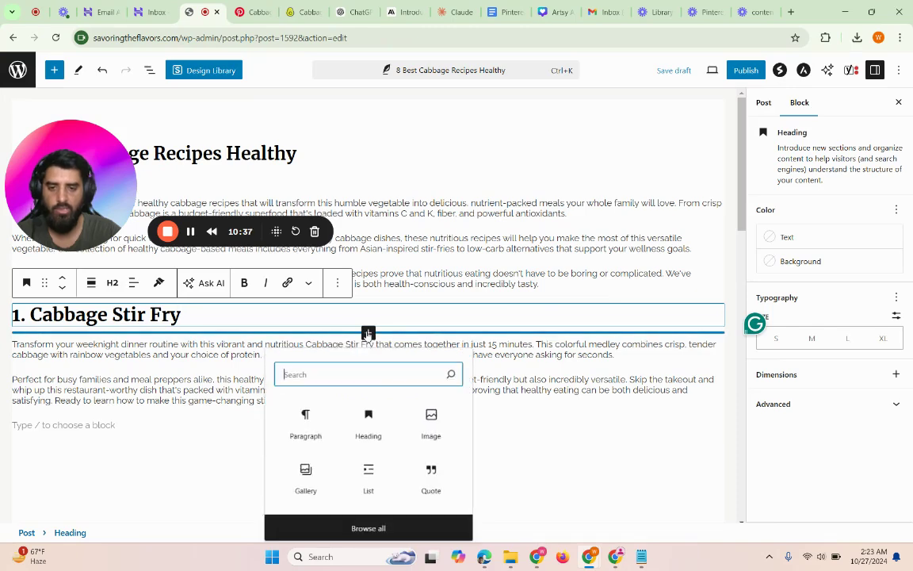
pyautogui.click(434, 432)
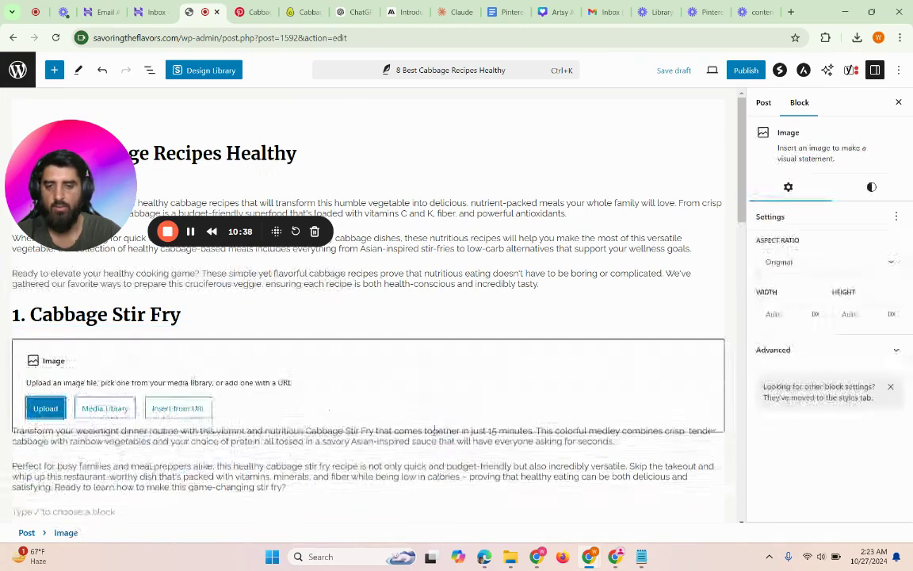
pyautogui.click(46, 409)
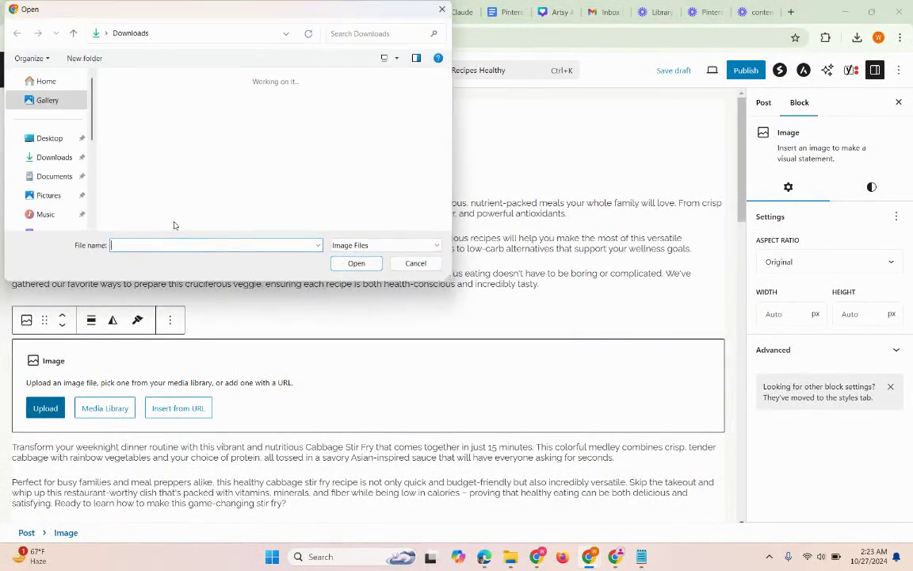
pyautogui.click(143, 157)
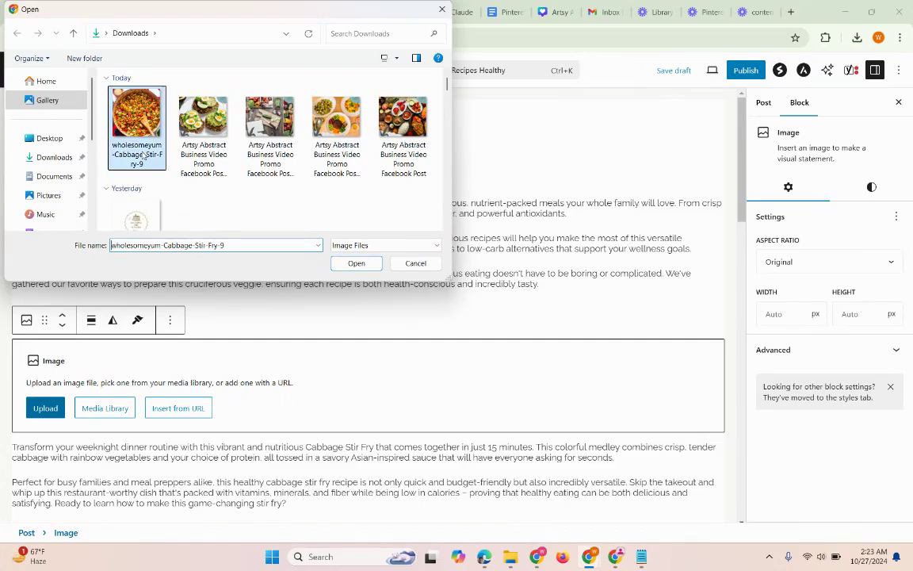
pyautogui.click(165, 247)
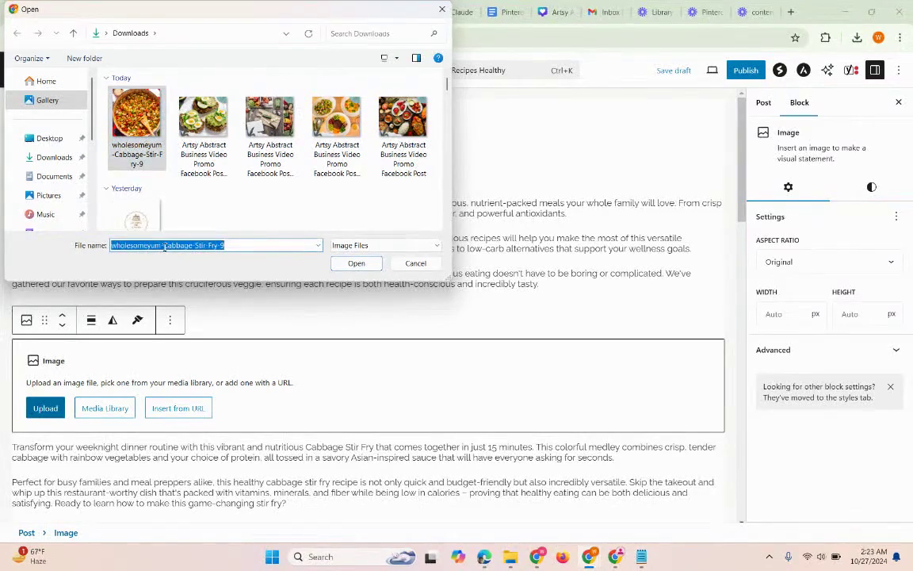
pyautogui.click(164, 246)
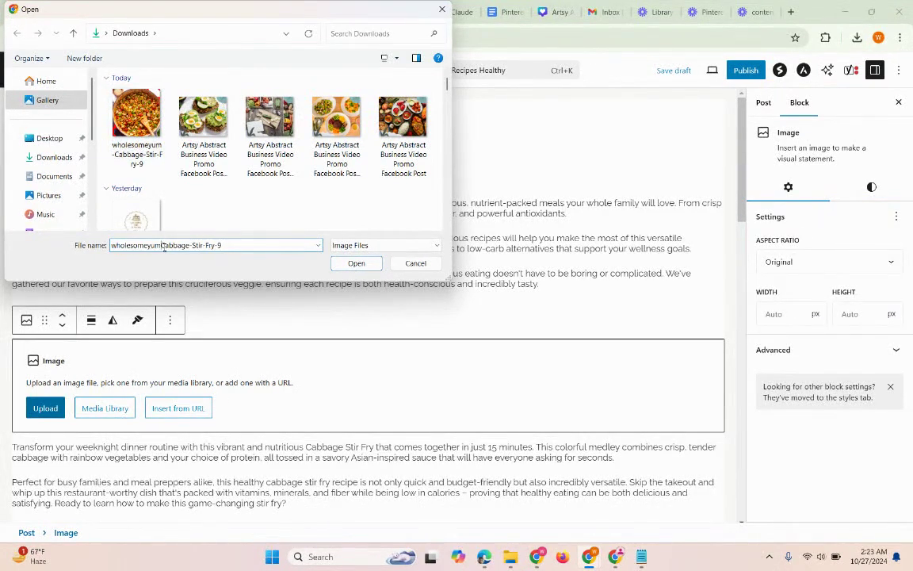
pyautogui.press('BackSpace')
pyautogui.press('BackSpace')
pyautogui.press('BackSpace')
pyautogui.press('BackSpace')
pyautogui.press('BackSpace')
pyautogui.press('BackSpace')
pyautogui.press('BackSpace')
pyautogui.press('BackSpace')
pyautogui.press('BackSpace')
pyautogui.press('BackSpace')
pyautogui.press('BackSpace')
pyautogui.press('BackSpace')
pyautogui.press('BackSpace')
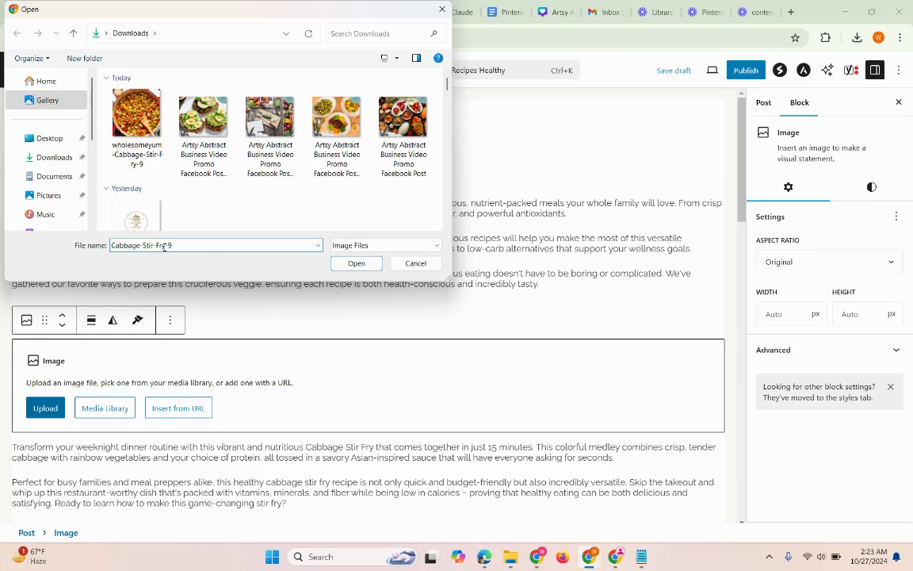
# Rename the downloaded image file wholesomeyum-Cabbage-Stir-Fry-9 as Cabbage-Stir-Fry within the file picker
pyautogui.click(148, 139)
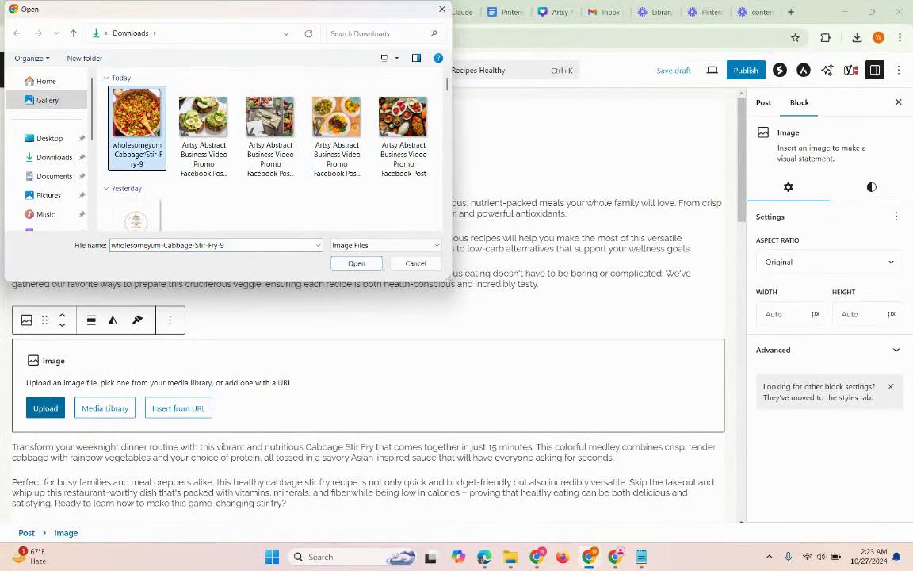
pyautogui.click(141, 151)
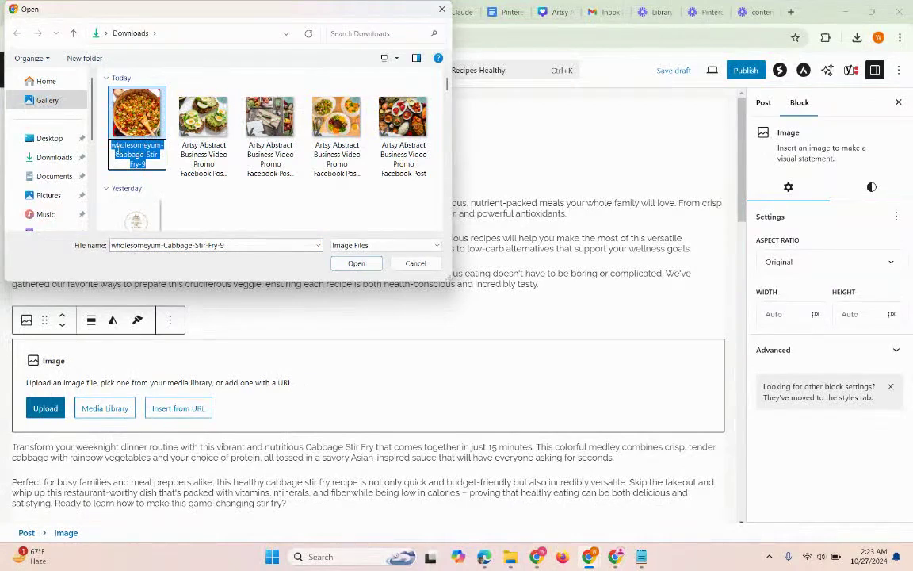
pyautogui.press('Escape')
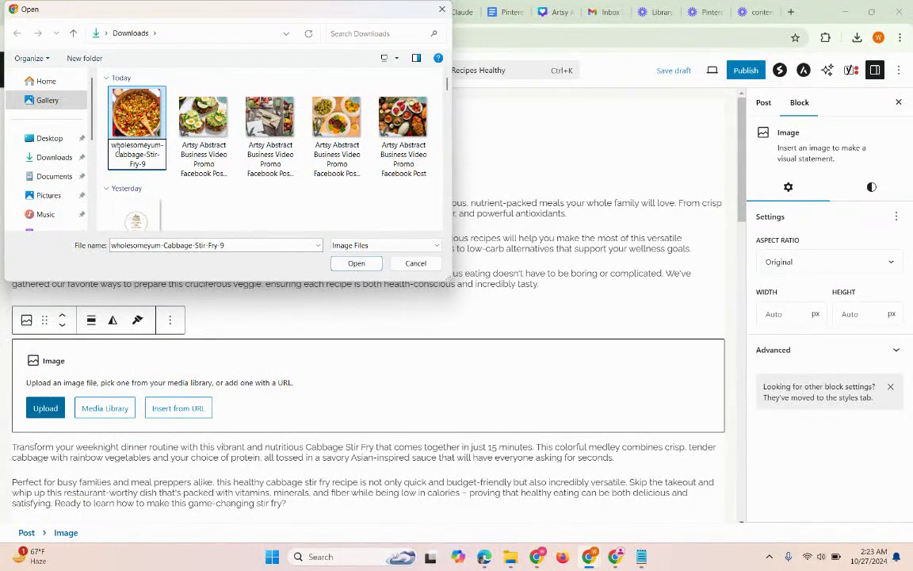
pyautogui.press('BackSpace')
pyautogui.press('BackSpace')
pyautogui.press('BackSpace')
pyautogui.press('BackSpace')
pyautogui.press('BackSpace')
pyautogui.press('BackSpace')
pyautogui.press('BackSpace')
pyautogui.press('BackSpace')
pyautogui.press('BackSpace')
pyautogui.press('BackSpace')
pyautogui.press('BackSpace')
pyautogui.press('BackSpace')
pyautogui.press('BackSpace')
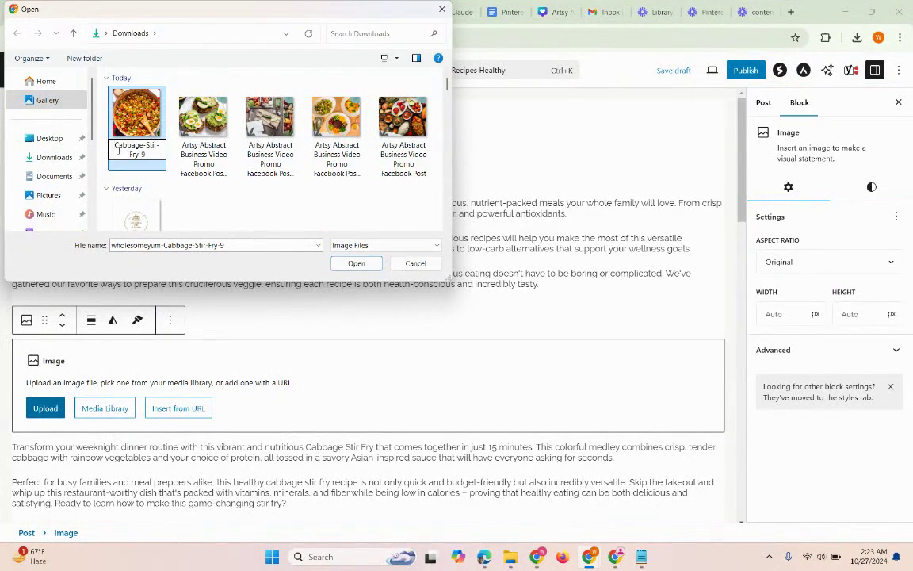
pyautogui.press('BackSpace')
pyautogui.press('BackSpace')
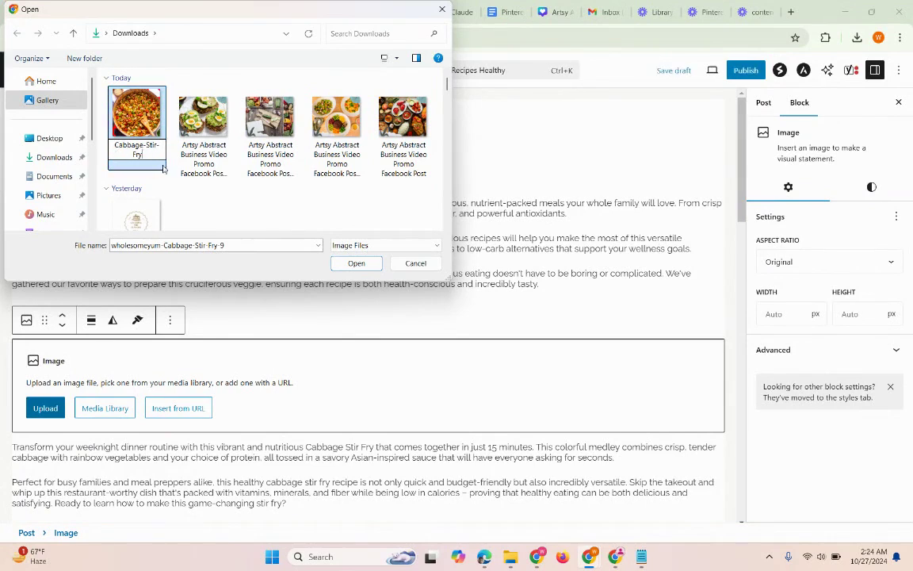
pyautogui.press('Return')
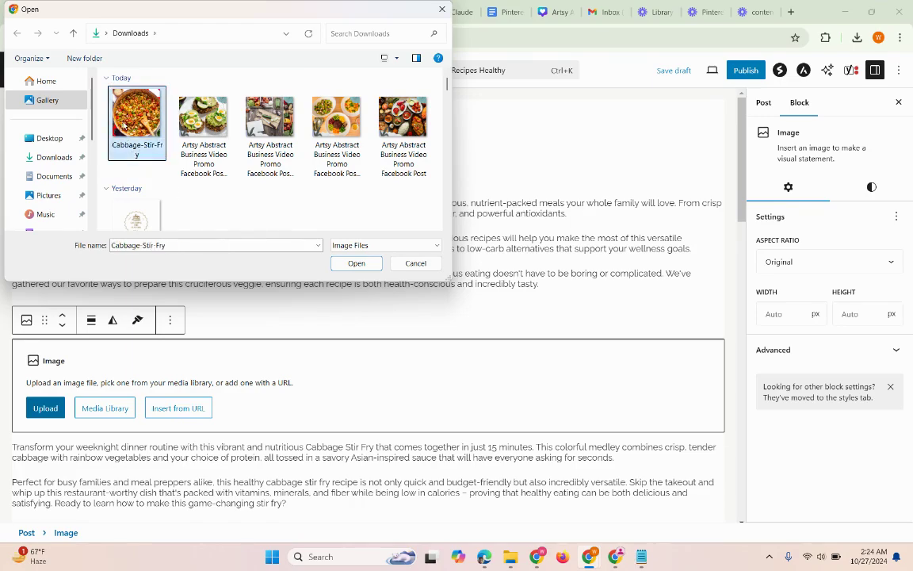
# Upload the Cabbage-Stir-Fry image into the image block and review it in the post
pyautogui.click(356, 262)
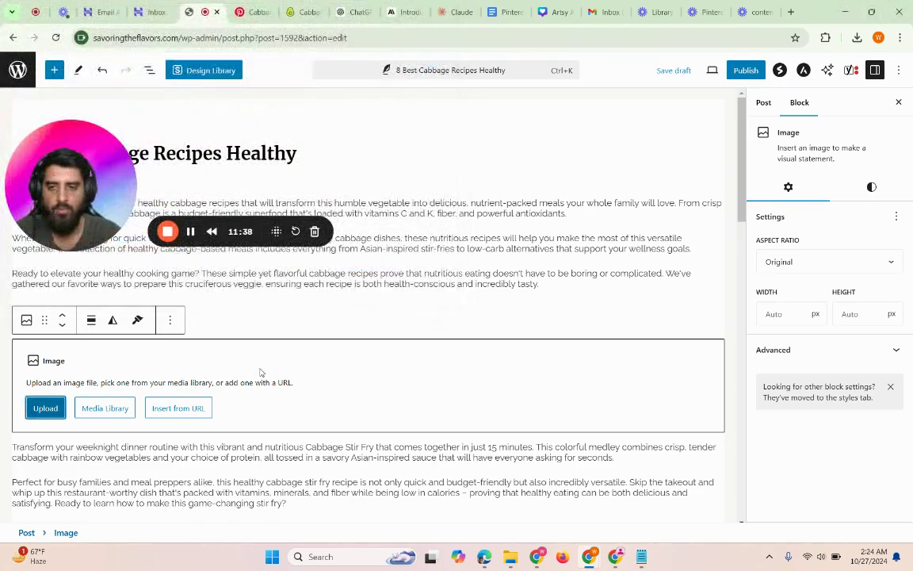
pyautogui.scroll(-5, 260, 373)
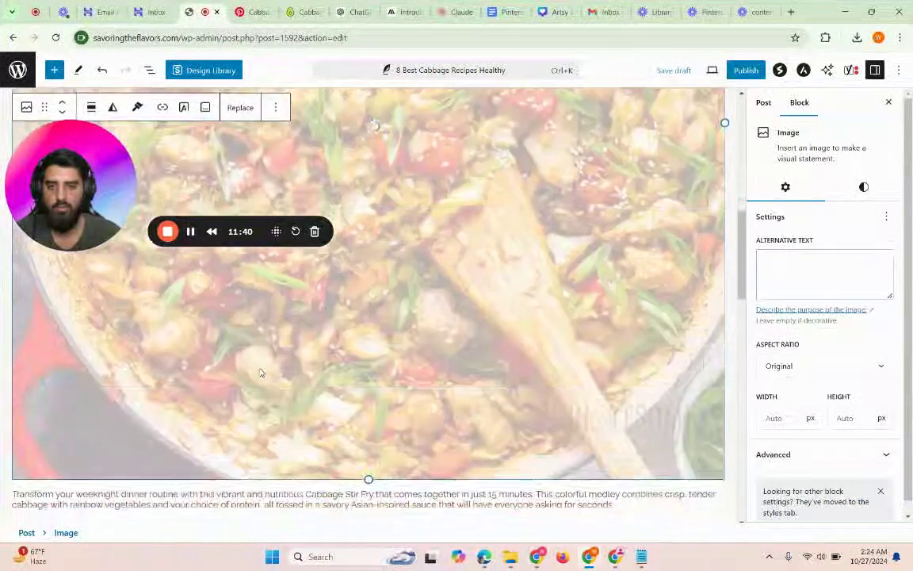
pyautogui.scroll(2, 262, 373)
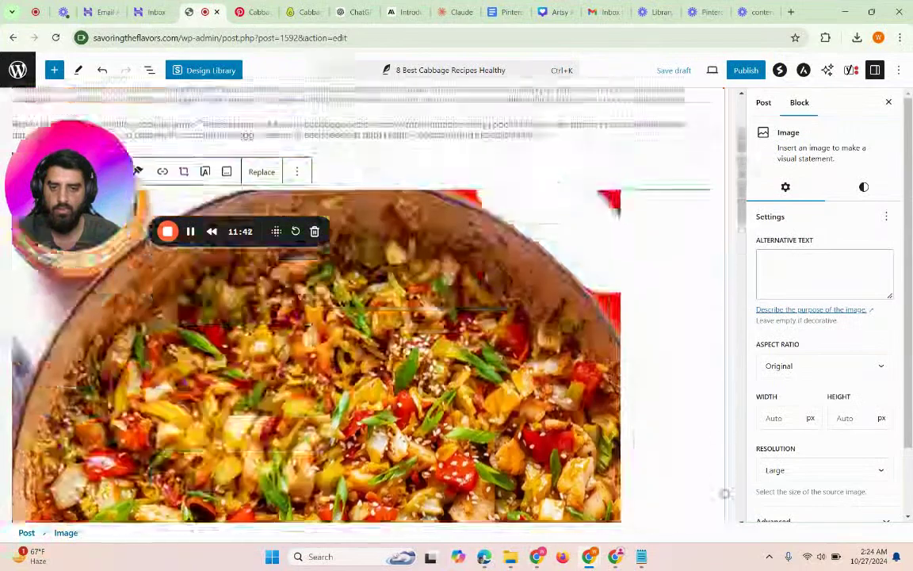
# Try the Standard - 4:3 and Square - 1:1 aspect ratios on the Cabbage Stir Fry image and return it to Original
pyautogui.scroll(-3, 529, 324)
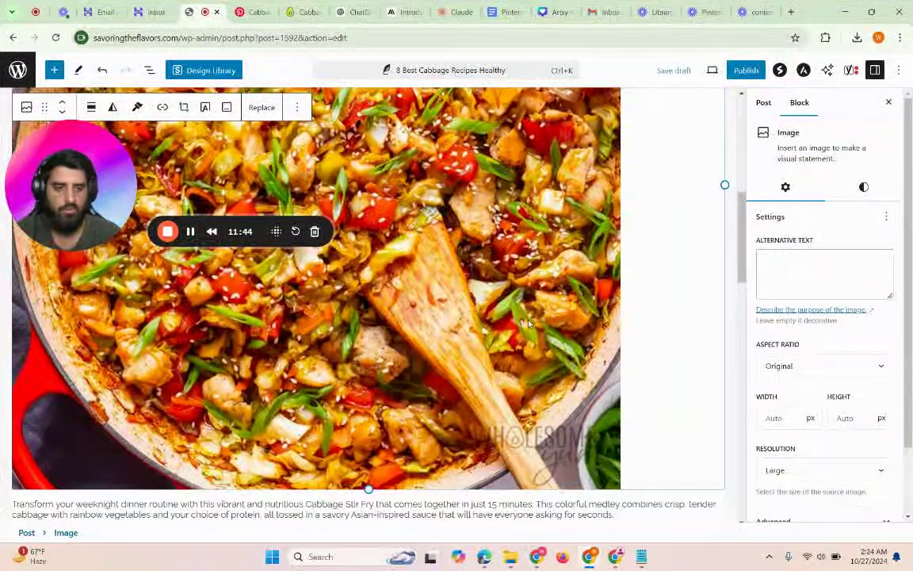
pyautogui.click(824, 369)
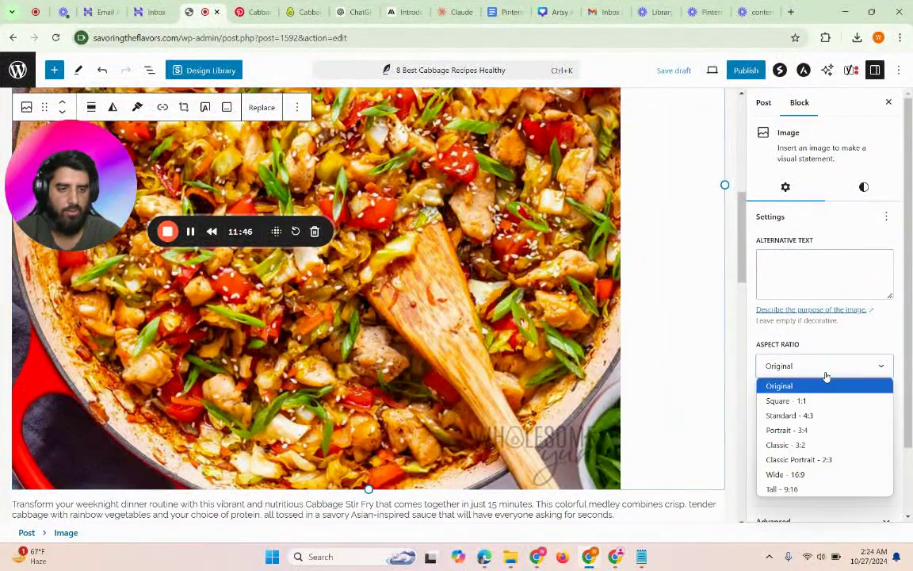
pyautogui.click(805, 415)
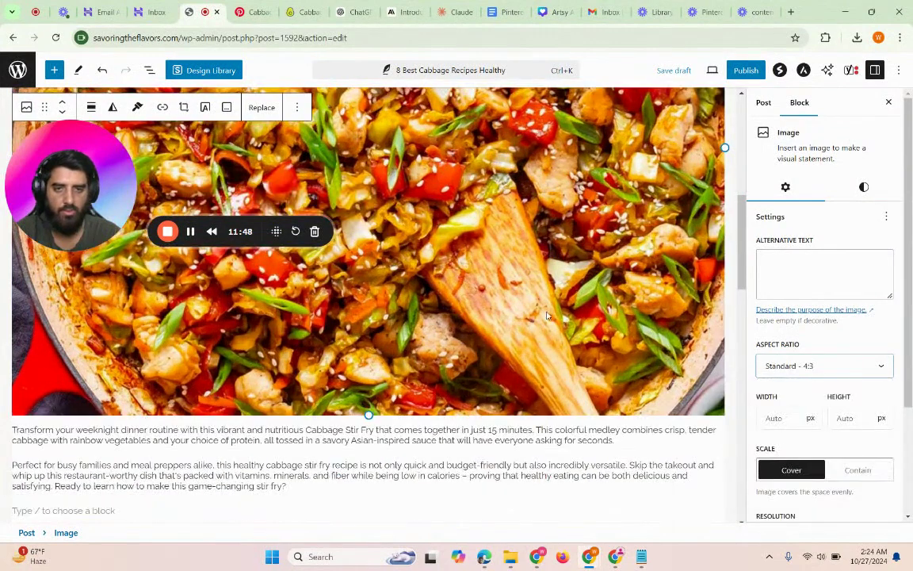
pyautogui.click(822, 366)
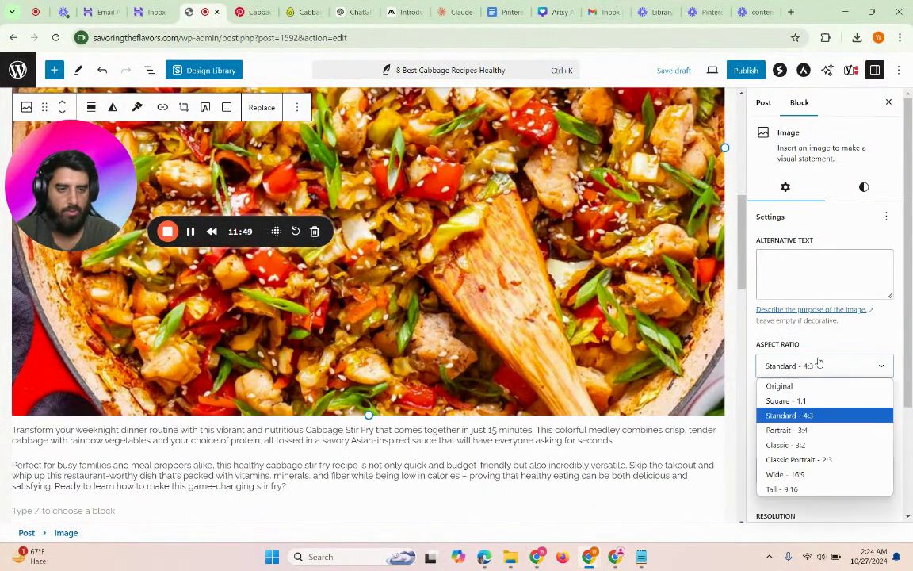
pyautogui.click(786, 400)
pyautogui.click(804, 370)
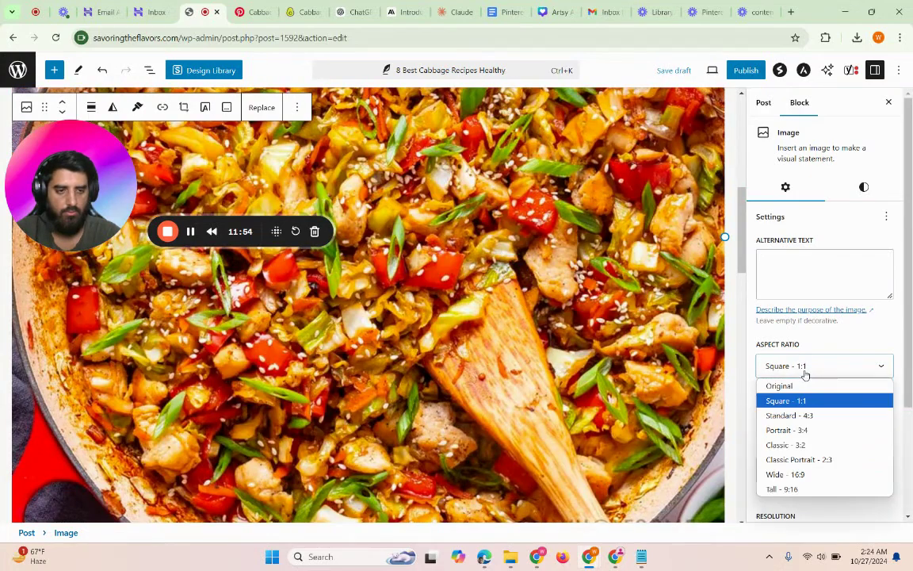
pyautogui.click(797, 386)
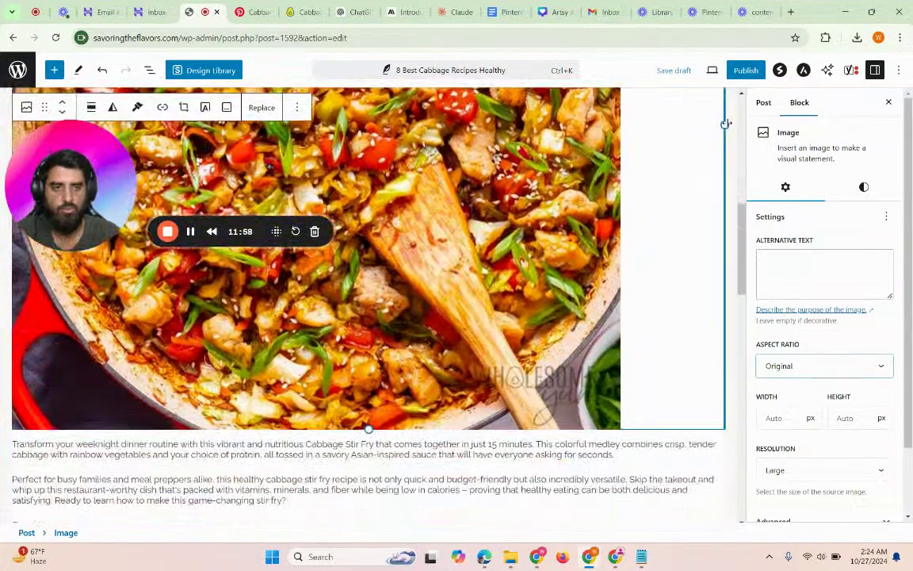
# Shrink the Cabbage Stir Fry image in the post to a width of about 693 px and review its size against the text
pyautogui.moveTo(726, 124); pyautogui.dragTo(426, 113)
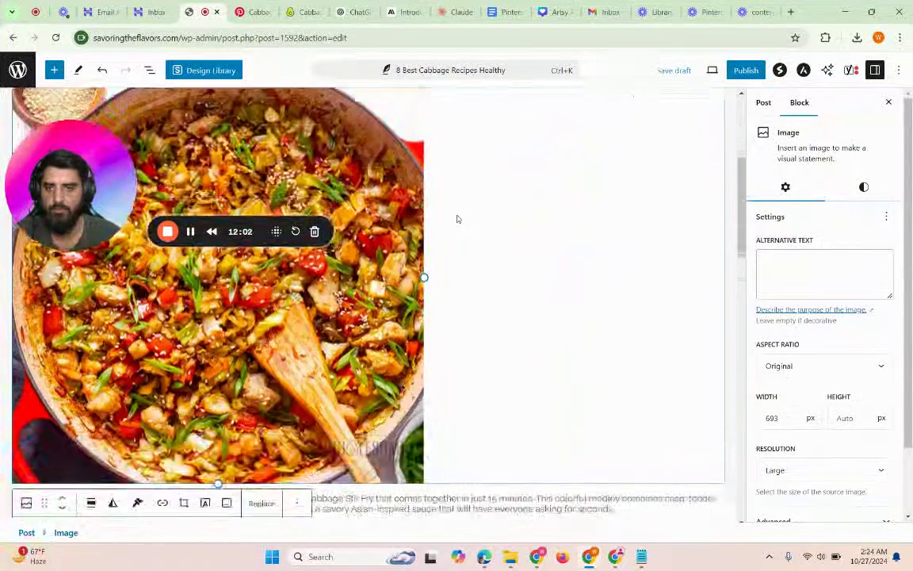
pyautogui.scroll(-3, 456, 219)
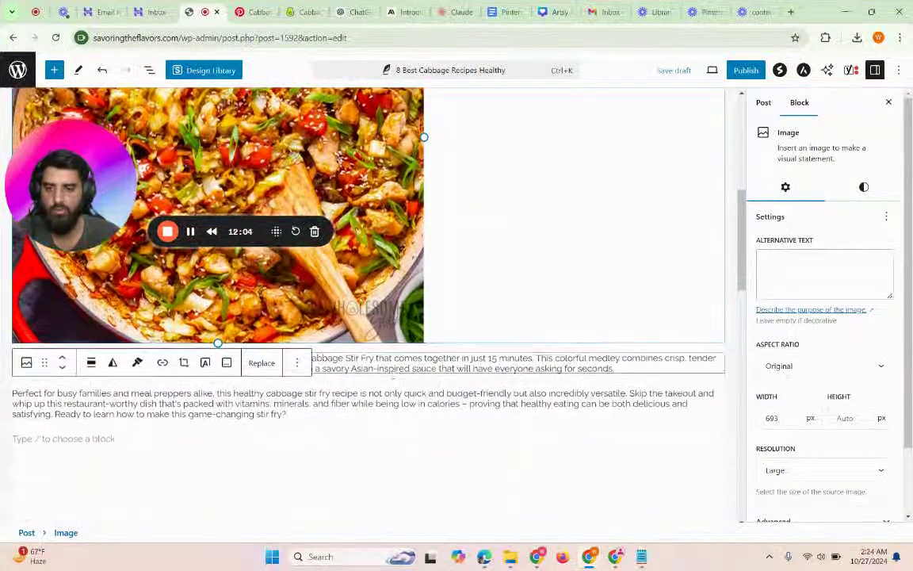
pyautogui.click(306, 455)
pyautogui.click(369, 283)
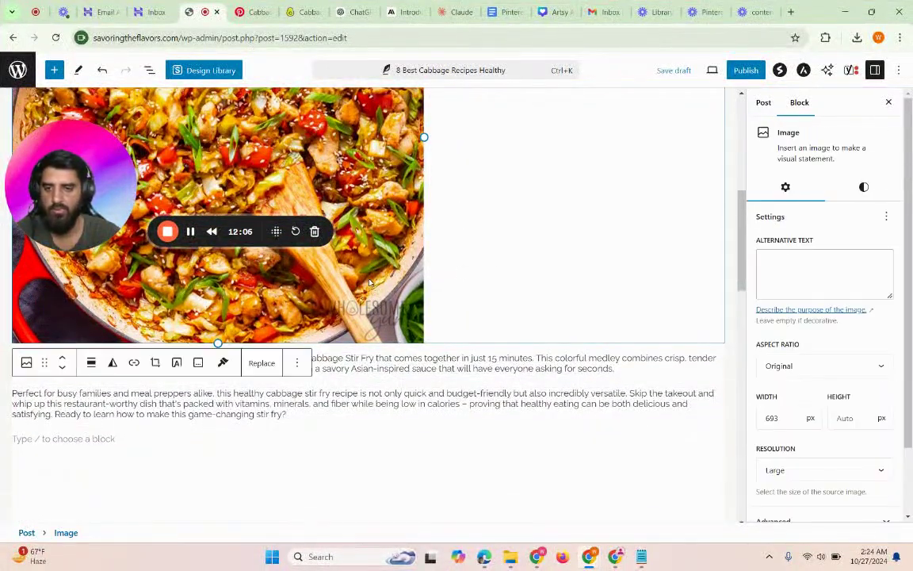
pyautogui.scroll(2, 300, 279)
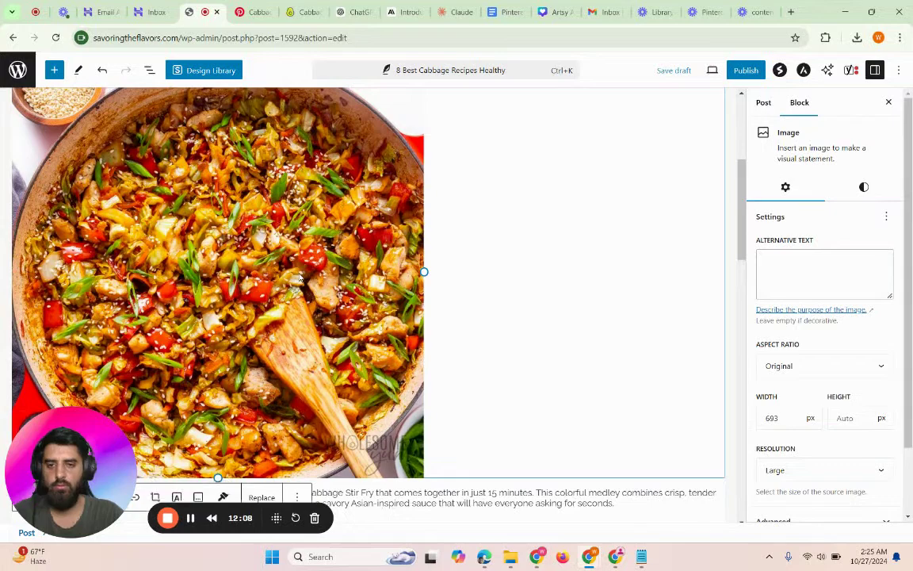
pyautogui.scroll(2, 299, 279)
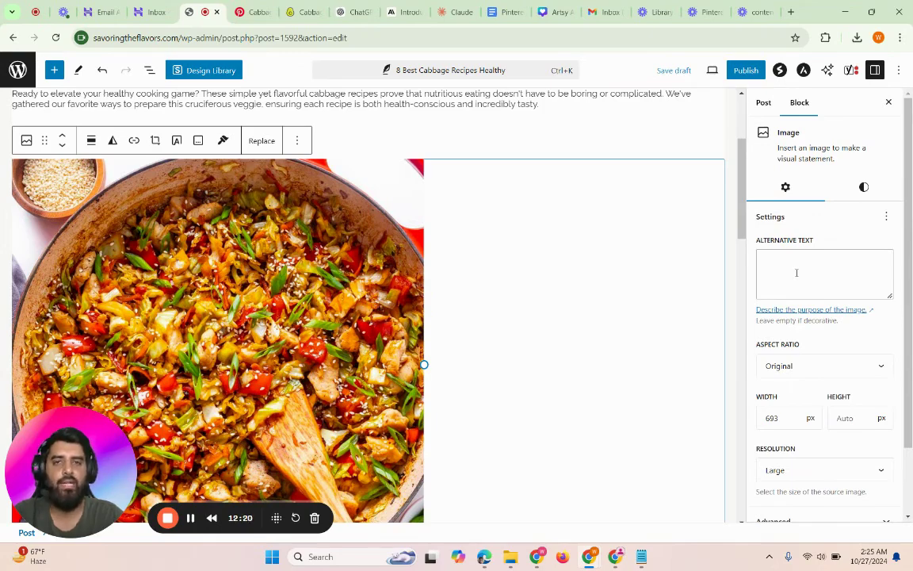
# Enter alternative text beginning with "a mouthw" for the Cabbage Stir Fry image
pyautogui.scroll(-3, 483, 379)
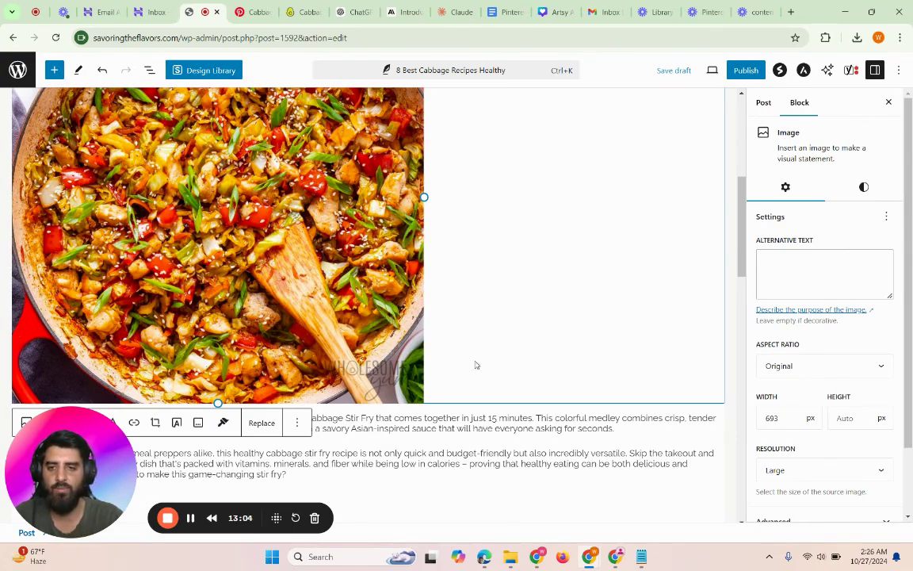
pyautogui.click(794, 281)
pyautogui.scroll(2, 535, 248)
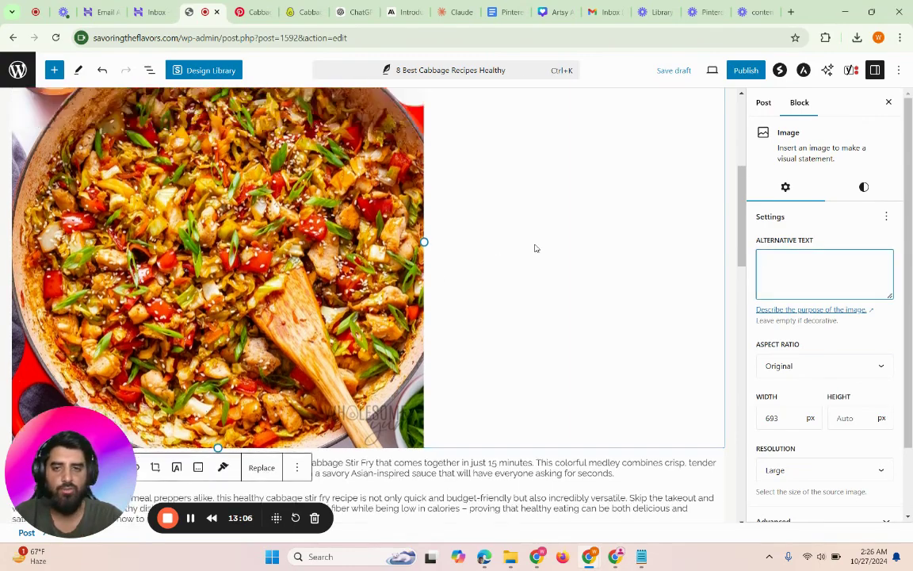
pyautogui.scroll(-1, 535, 249)
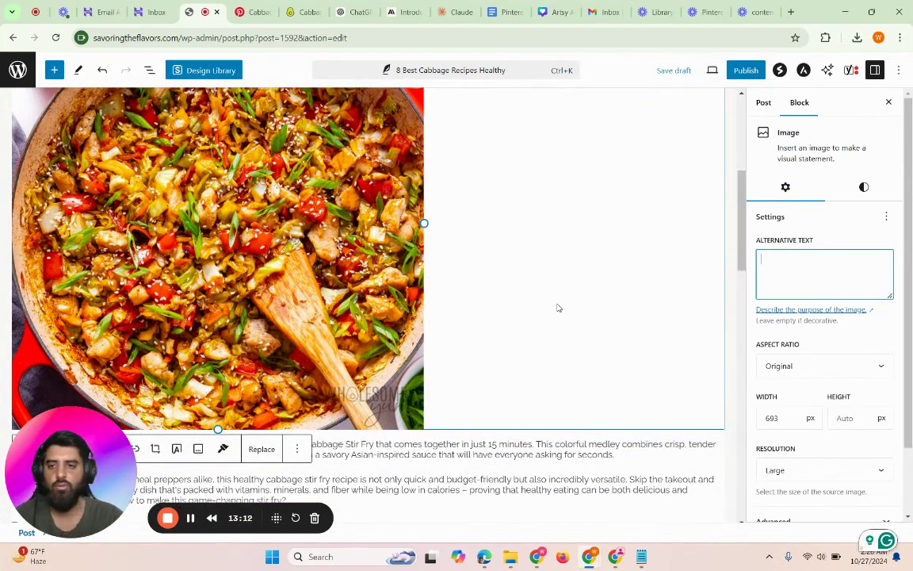
pyautogui.scroll(3, 558, 308)
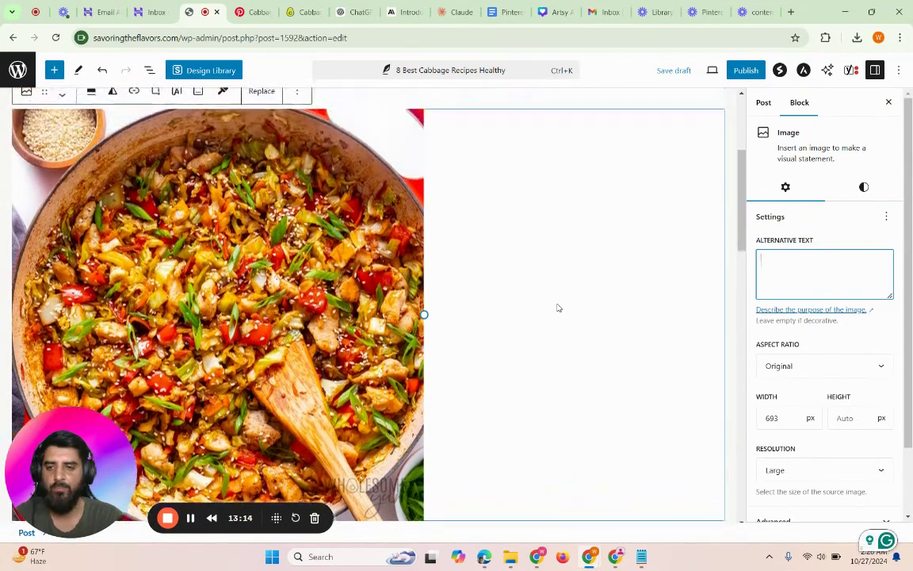
pyautogui.scroll(-1, 558, 308)
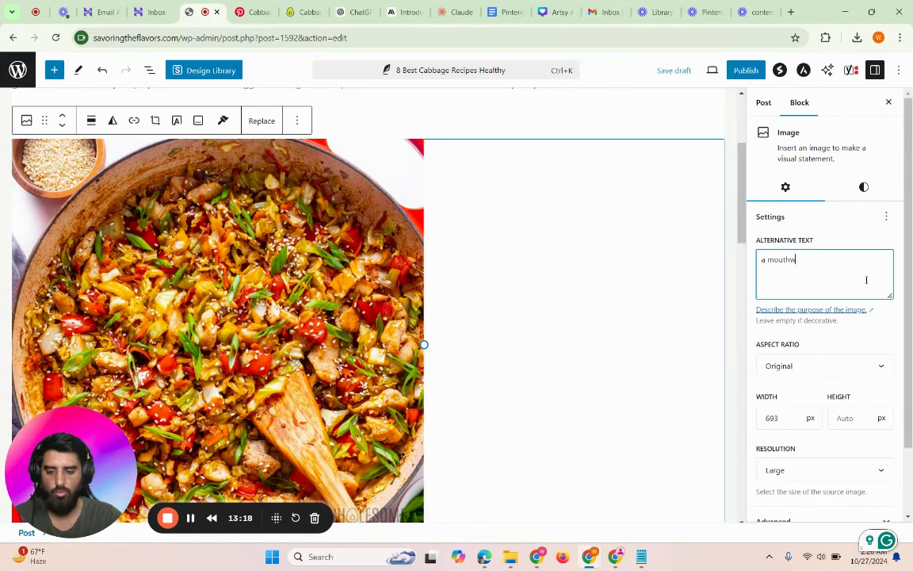
# Complete the stir fry image's alternative text as "a mouthwatering cabbage stir fry recipe"
pyautogui.write('atering')
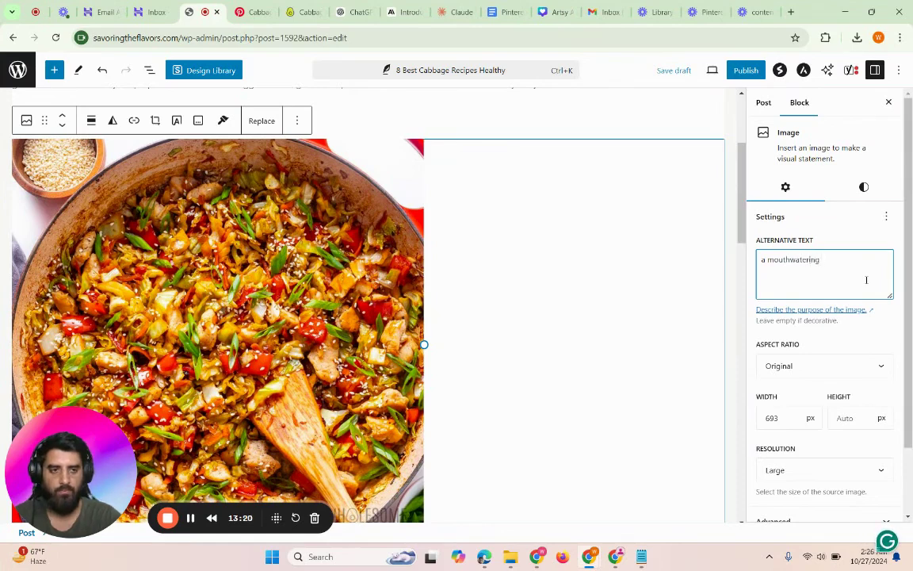
pyautogui.write(' cabbage')
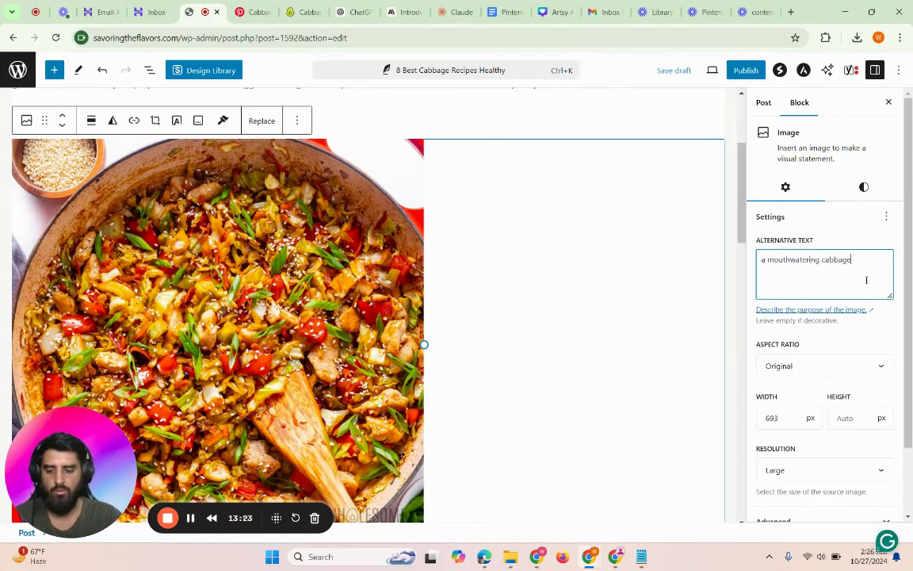
pyautogui.write(' stiry fry recipe')
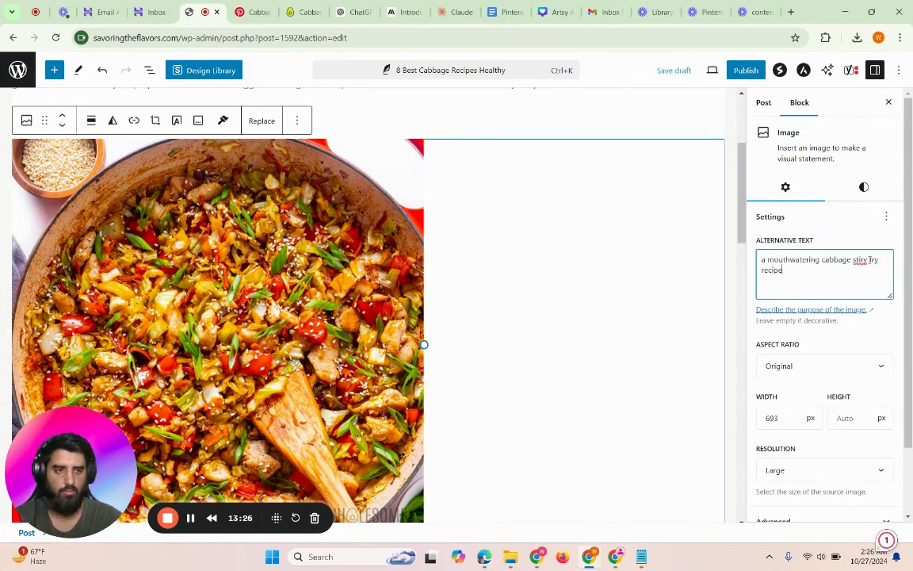
pyautogui.click(865, 260)
pyautogui.press('Delete')
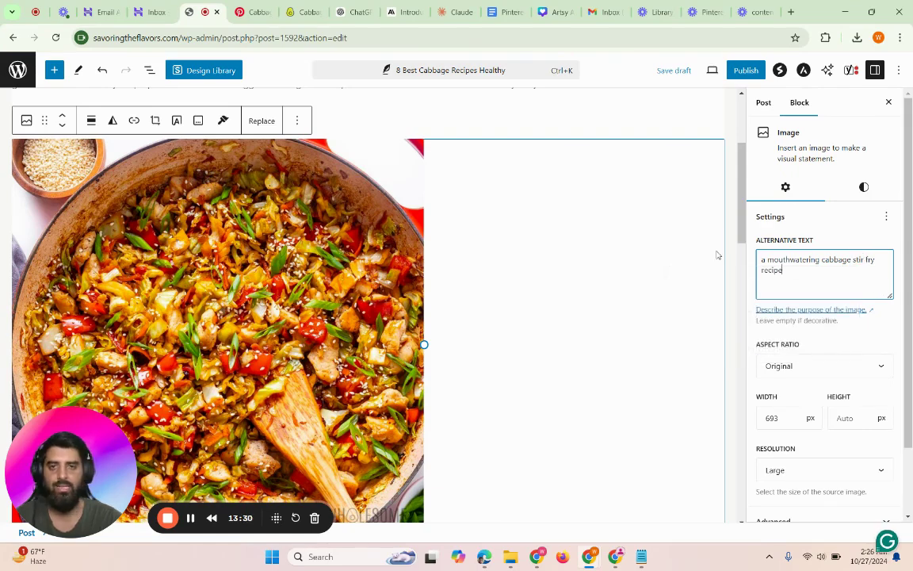
# Turn on a caption for the image under the "1. Cabbage Stir Fry" heading
pyautogui.scroll(3, 607, 285)
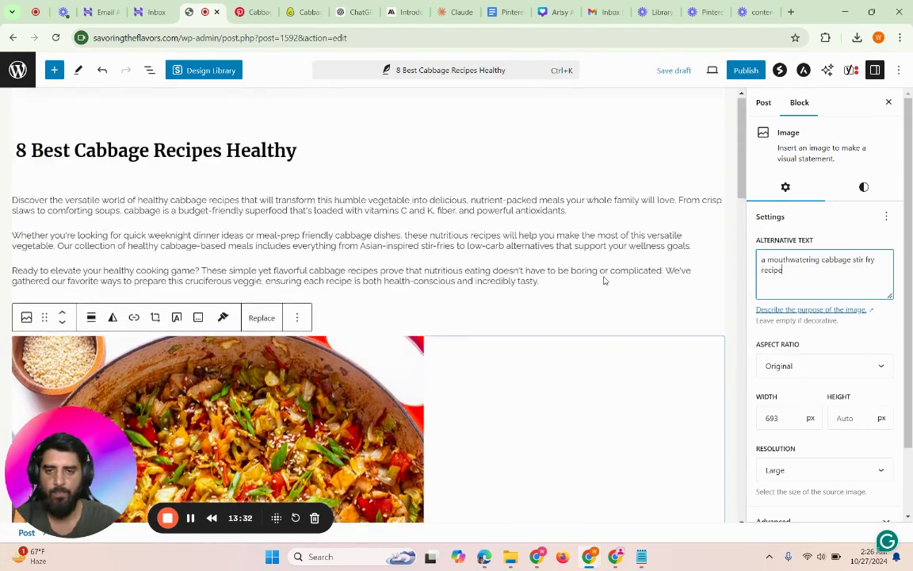
pyautogui.click(427, 193)
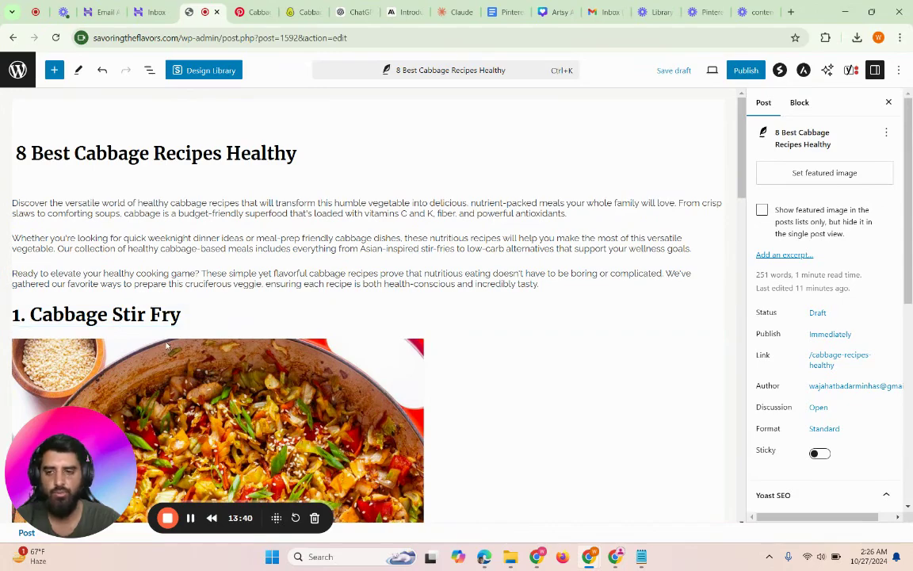
pyautogui.scroll(-5, 167, 344)
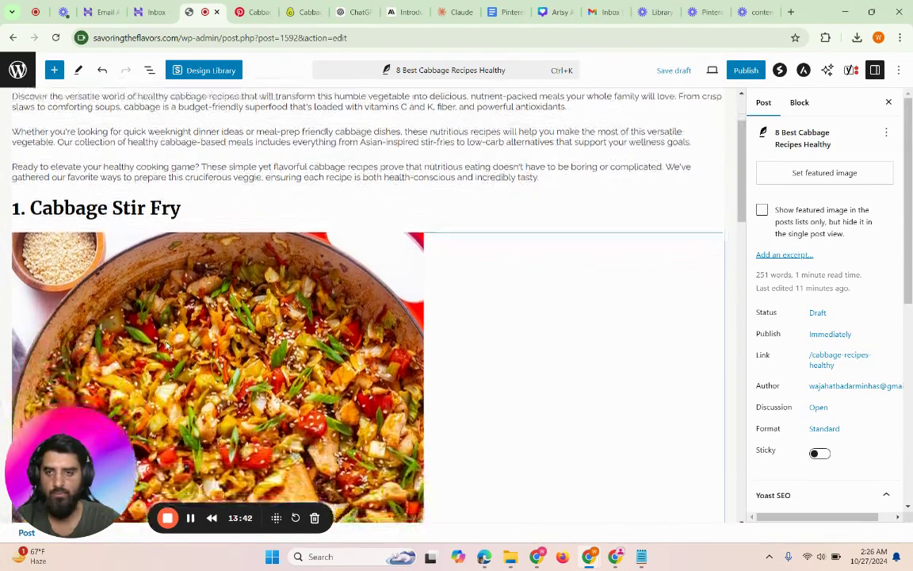
pyautogui.scroll(-1, 174, 254)
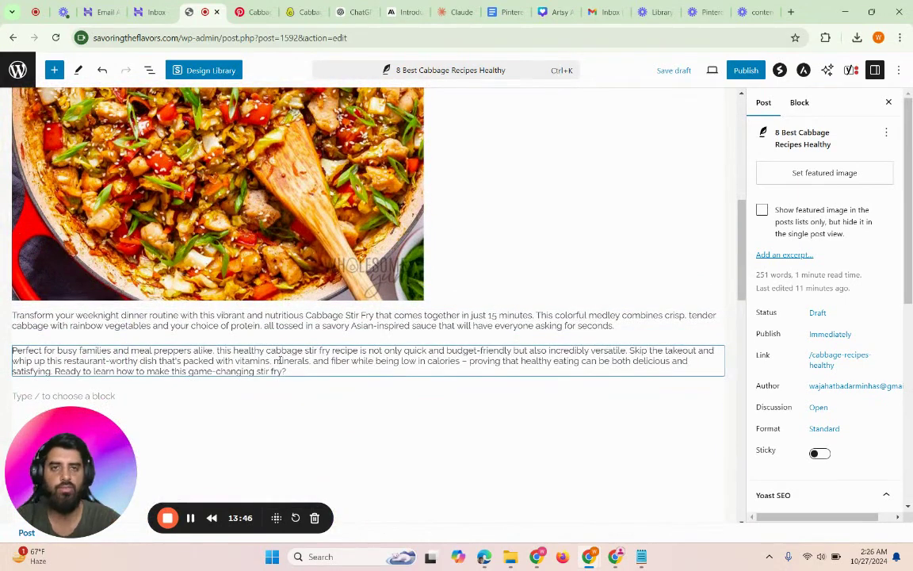
pyautogui.click(363, 278)
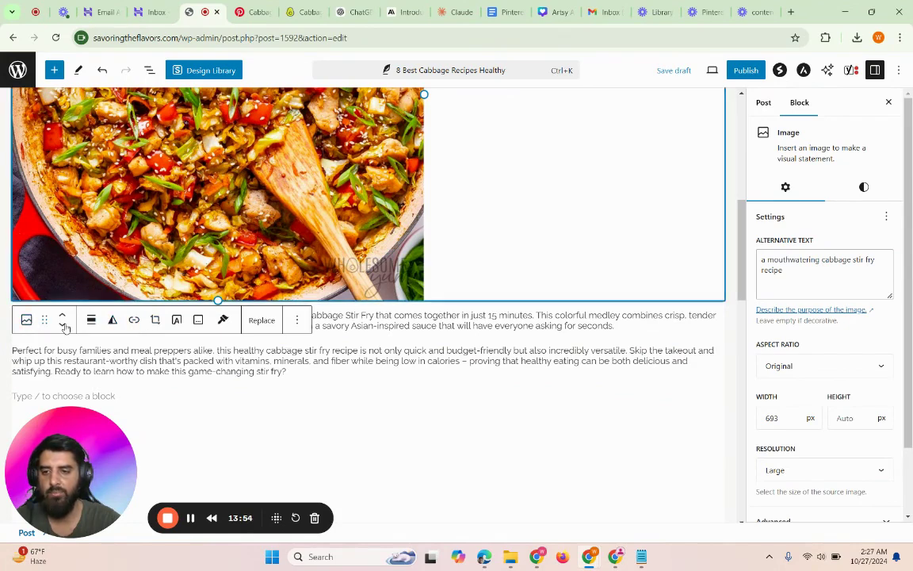
pyautogui.click(198, 319)
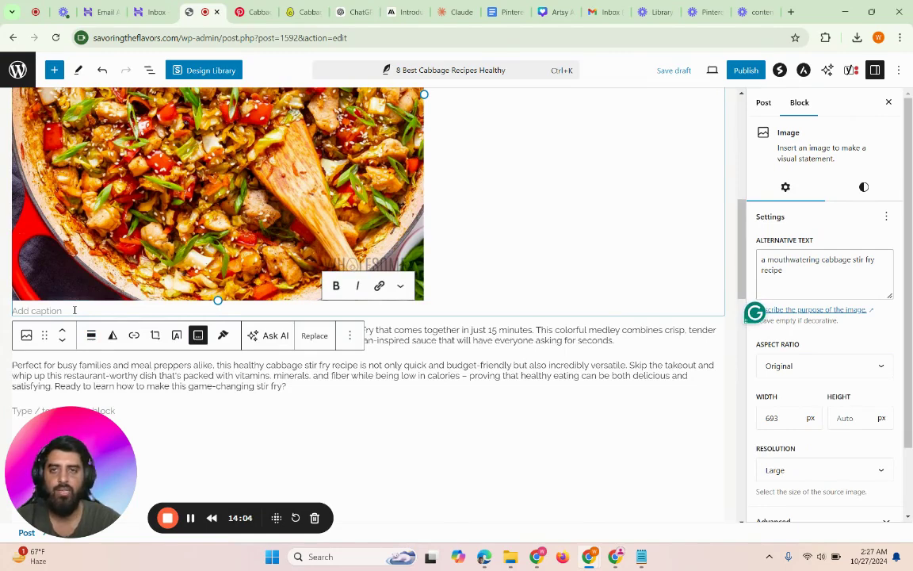
# Check the source Wholesome Yum cabbage stir fry page and its web address for the image credit
pyautogui.moveTo(288, 8)
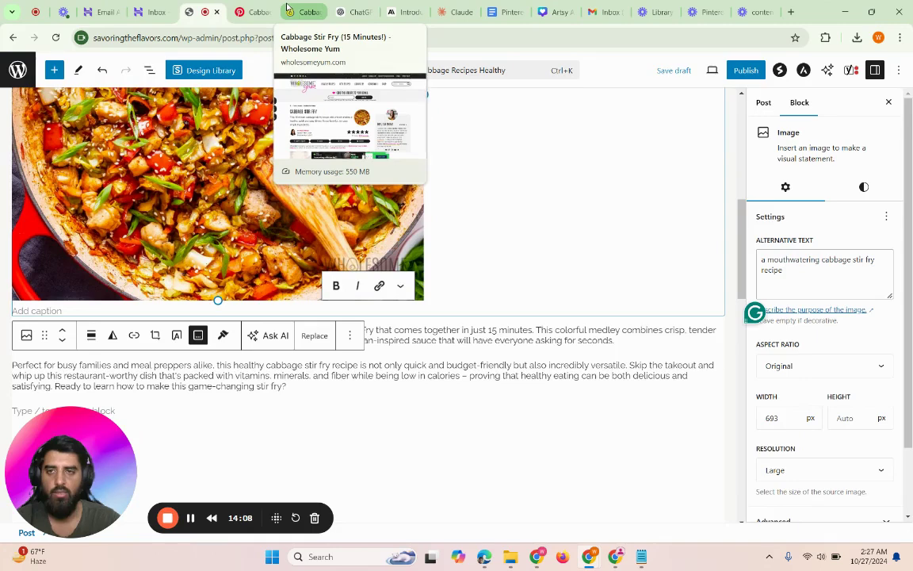
pyautogui.click(288, 8)
pyautogui.click(221, 38)
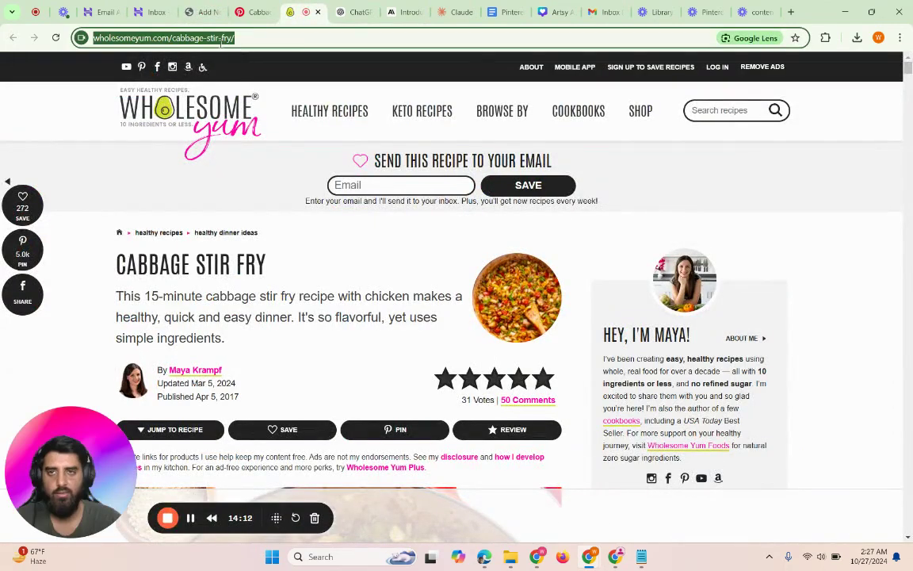
pyautogui.click(268, 6)
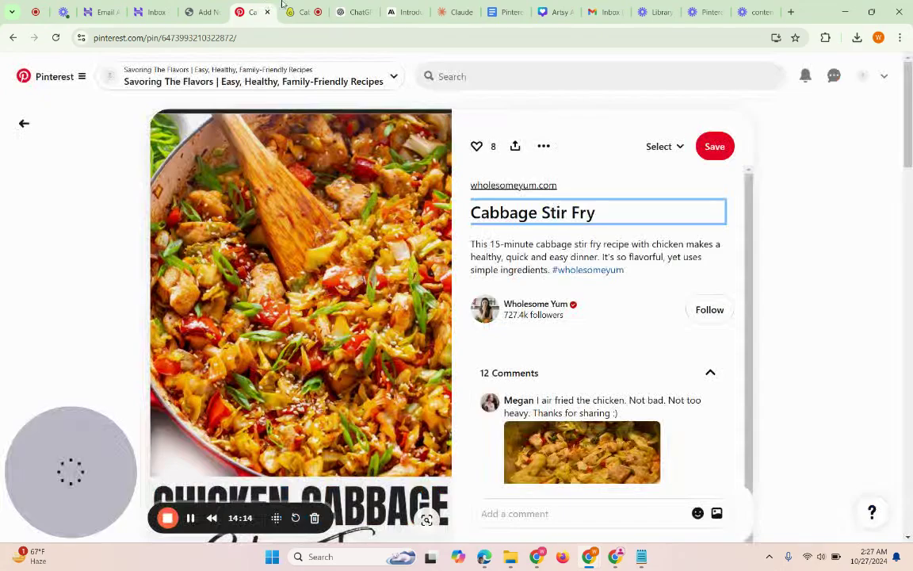
pyautogui.click(296, 11)
pyautogui.scroll(-1, 303, 324)
pyautogui.scroll(-5, 303, 324)
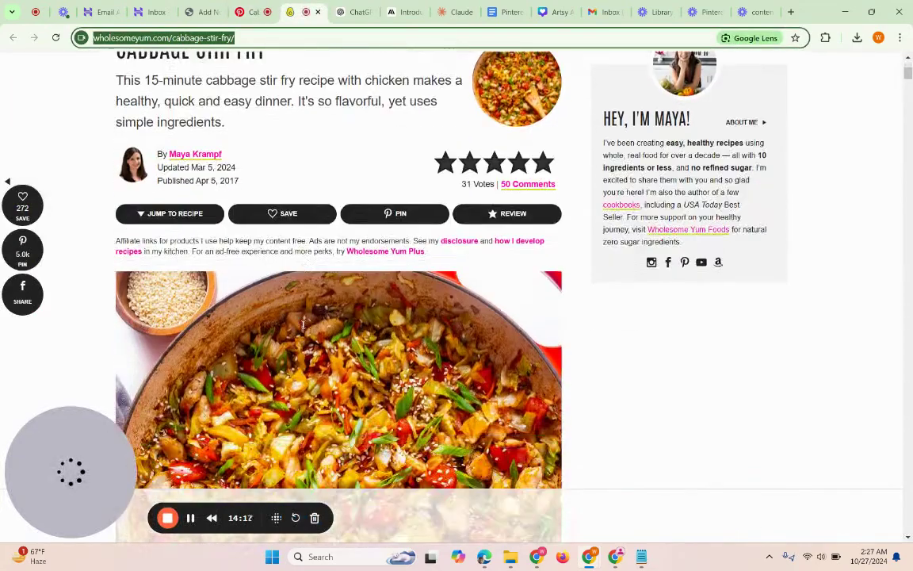
pyautogui.scroll(-7, 303, 321)
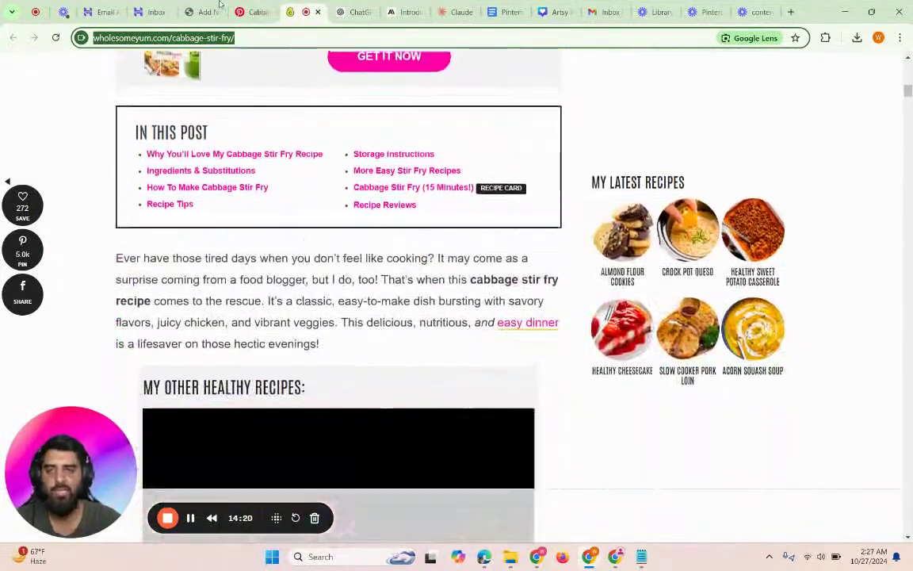
pyautogui.click(198, 11)
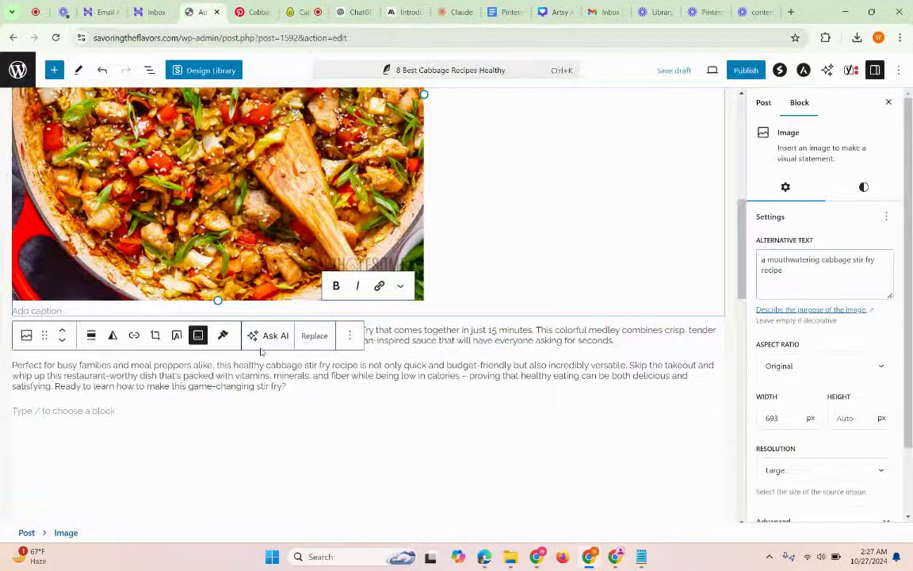
# Start the image caption with "Credits:" and try adding the source recipe page's web address after it
pyautogui.click(88, 311)
pyautogui.write('c')
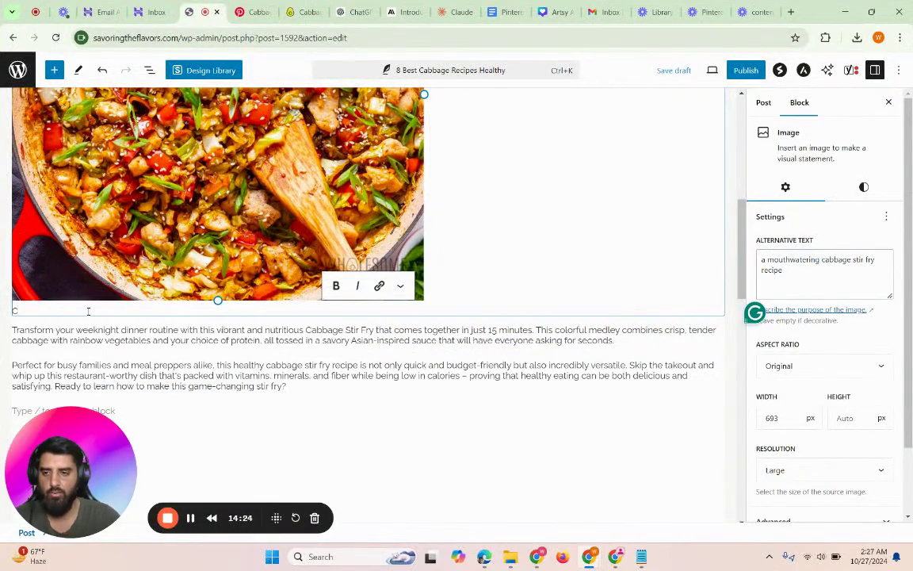
pyautogui.write('redits: @')
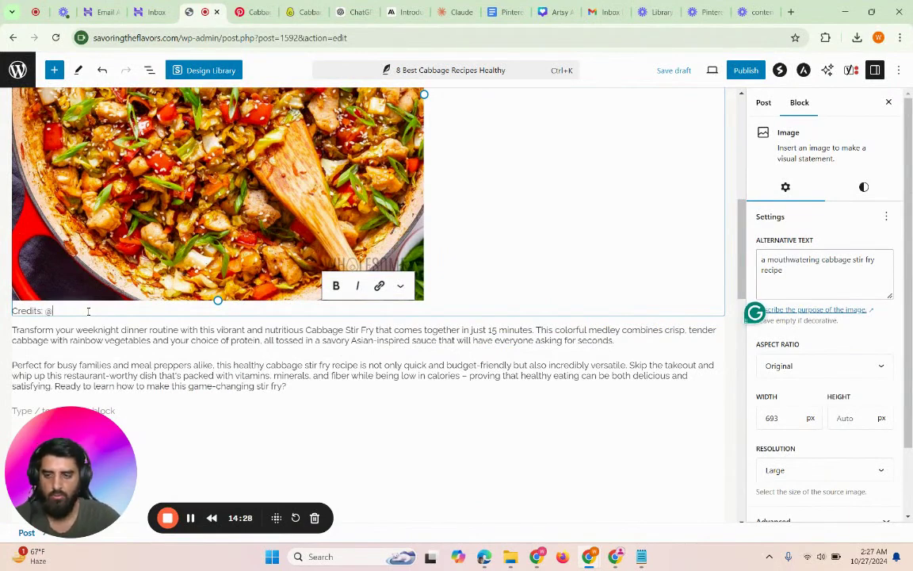
pyautogui.write('(https://www.wholesomeyum.com/cabbage-stir-fry/)')
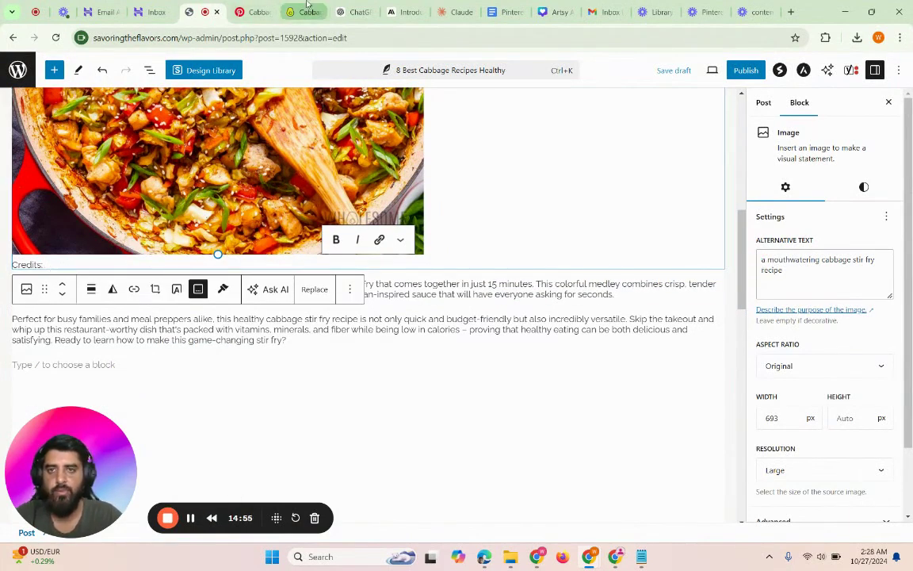
# Copy the Wholesome Yum cabbage stir fry page's address and add "wholesumyum" after "Credits:" in the image caption
pyautogui.click(307, 6)
pyautogui.click(135, 37)
pyautogui.hotkey('ctrl', 'c')
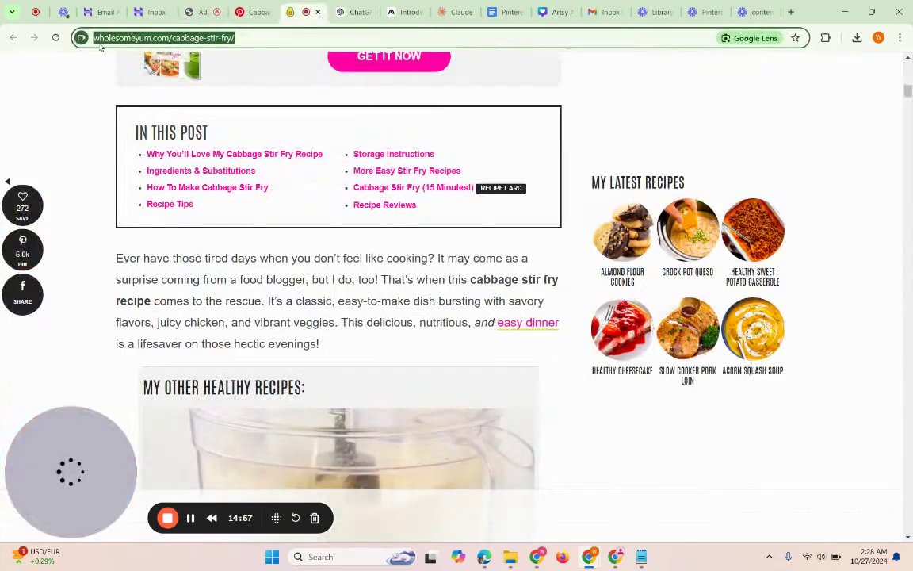
pyautogui.click(205, 5)
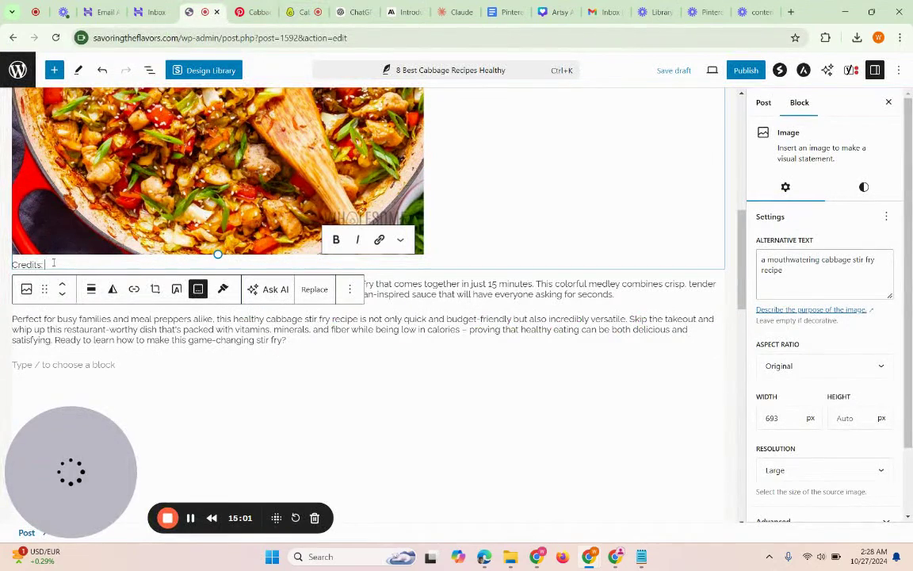
pyautogui.write('wholes')
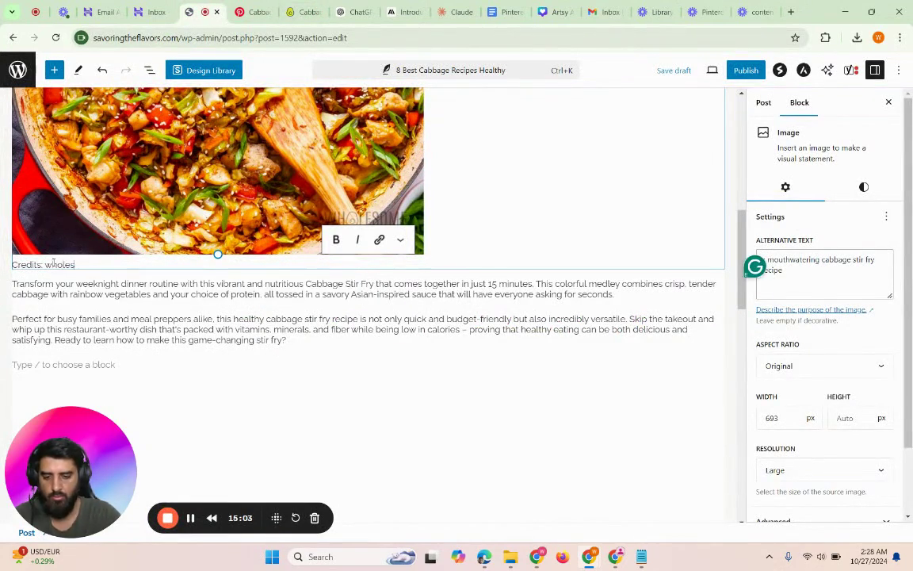
pyautogui.write('umyum')
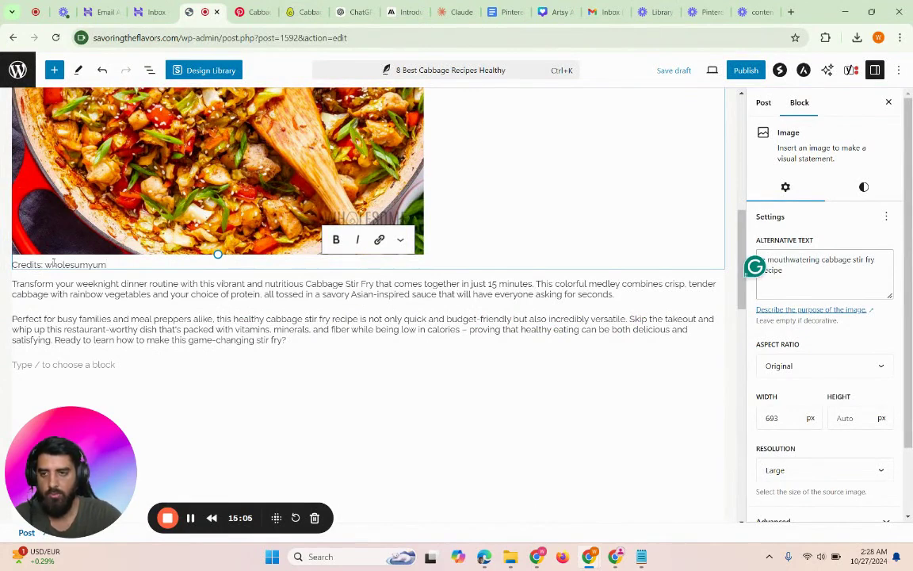
pyautogui.moveTo(52, 264); pyautogui.dragTo(109, 267)
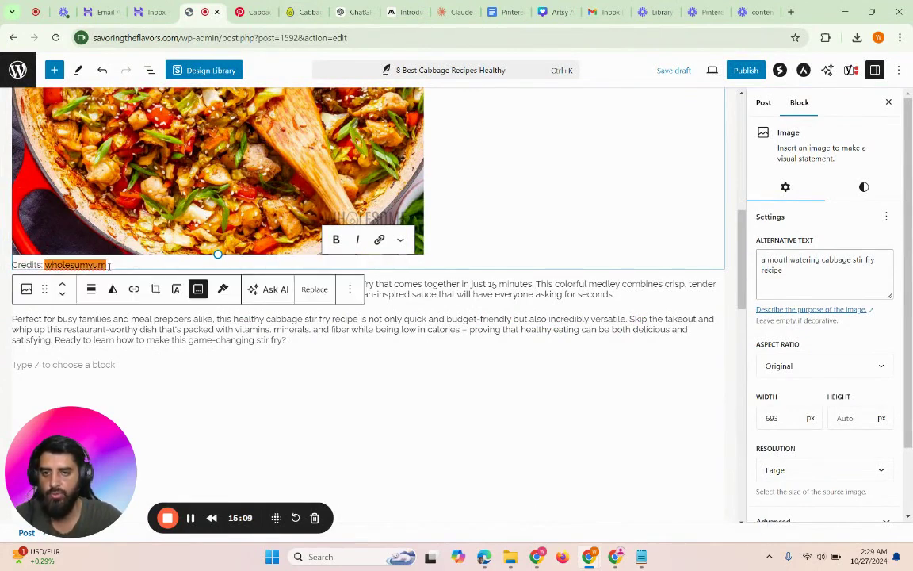
pyautogui.click(378, 241)
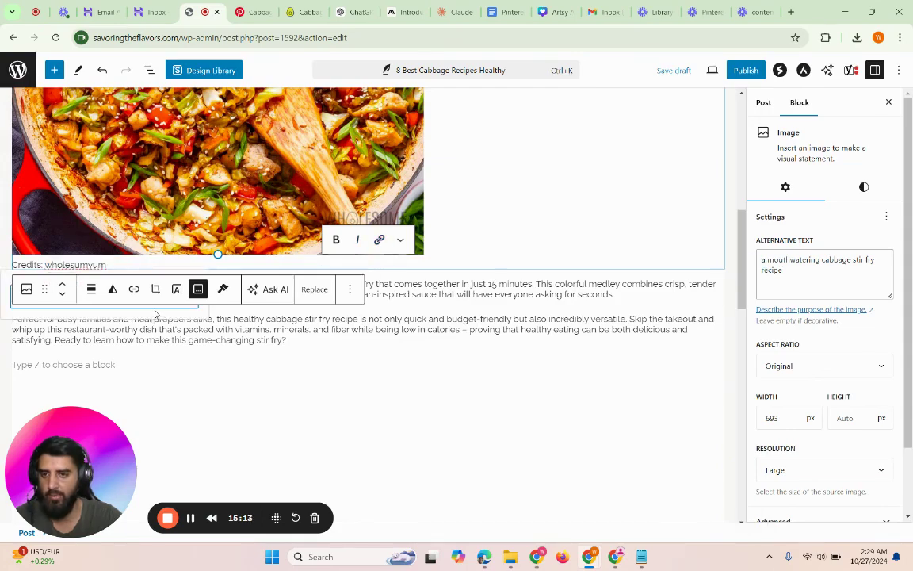
pyautogui.scroll(5, 157, 350)
pyautogui.scroll(-5, 157, 350)
pyautogui.scroll(3, 156, 352)
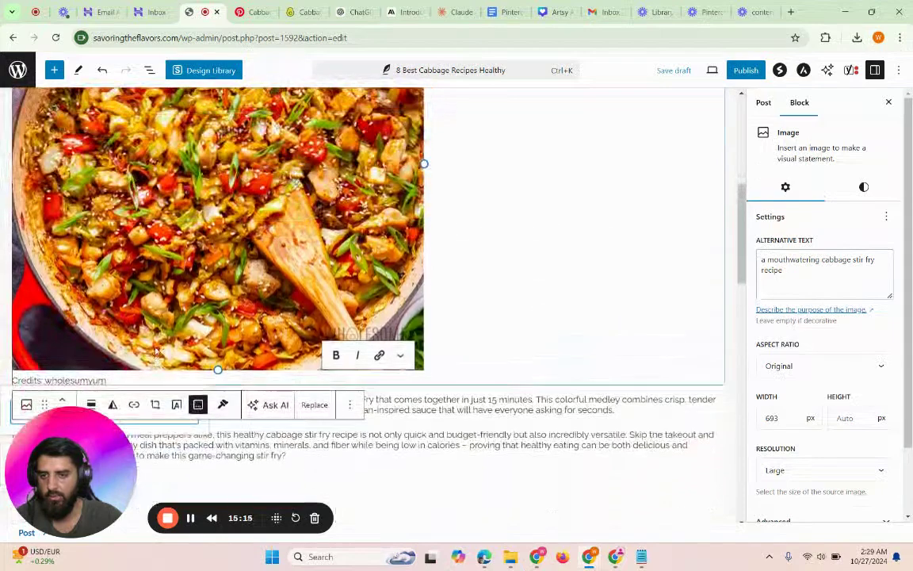
pyautogui.scroll(3, 156, 351)
pyautogui.scroll(-1, 155, 357)
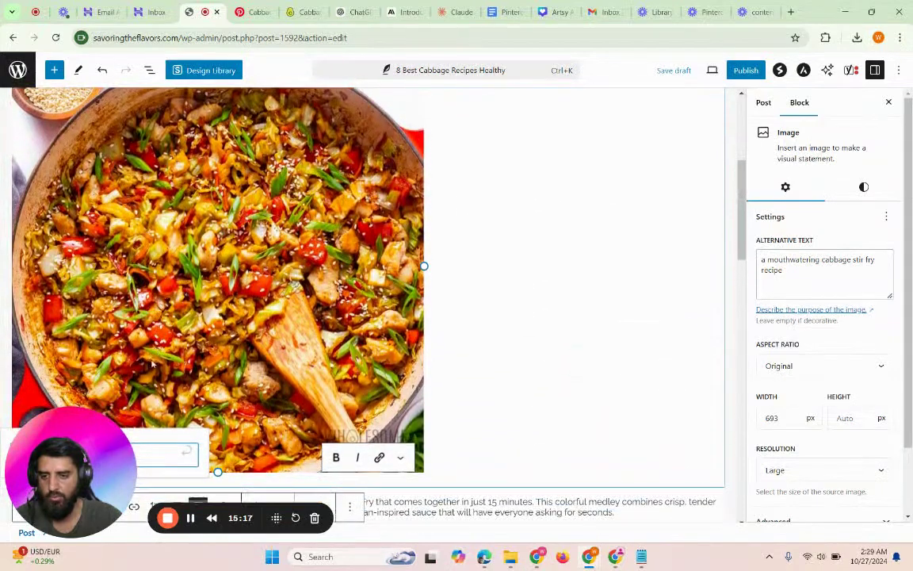
pyautogui.click(153, 364)
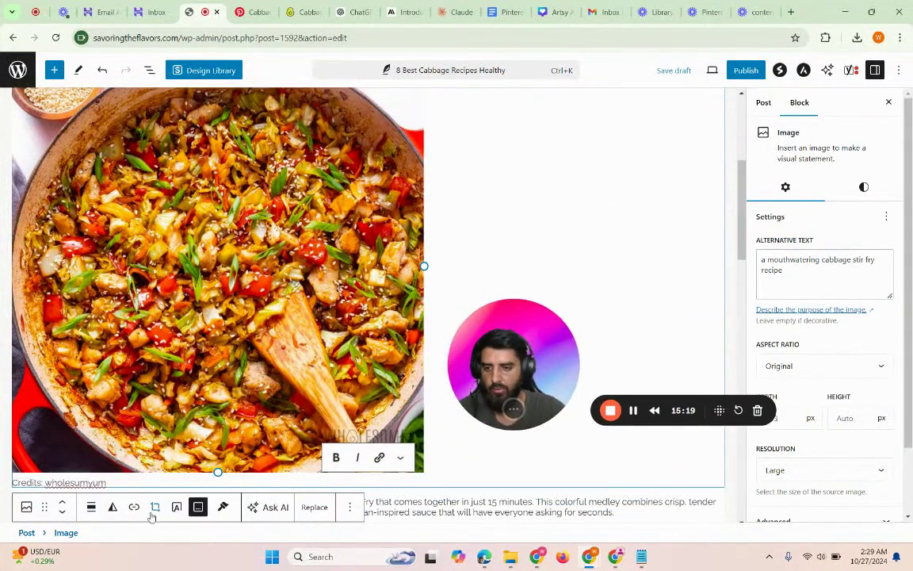
pyautogui.moveTo(46, 483); pyautogui.dragTo(112, 479)
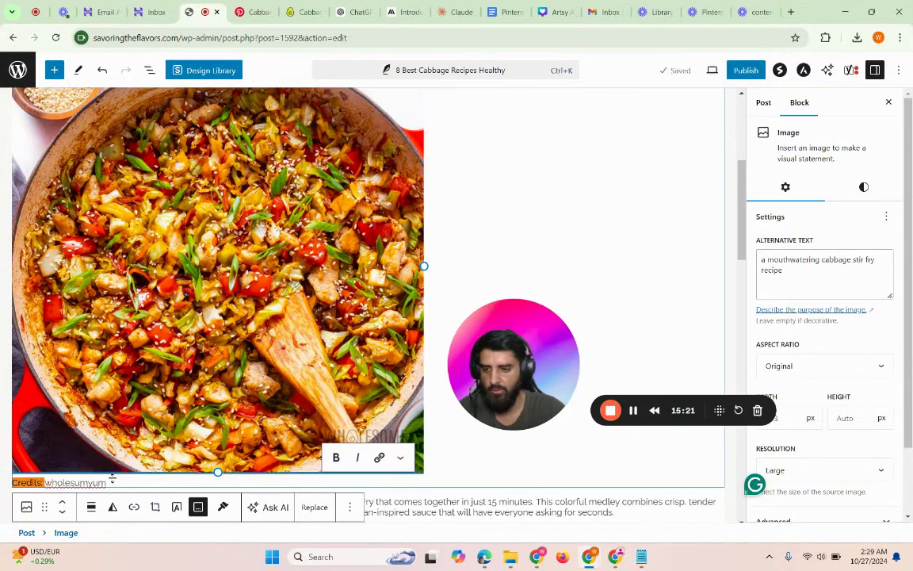
pyautogui.click(380, 458)
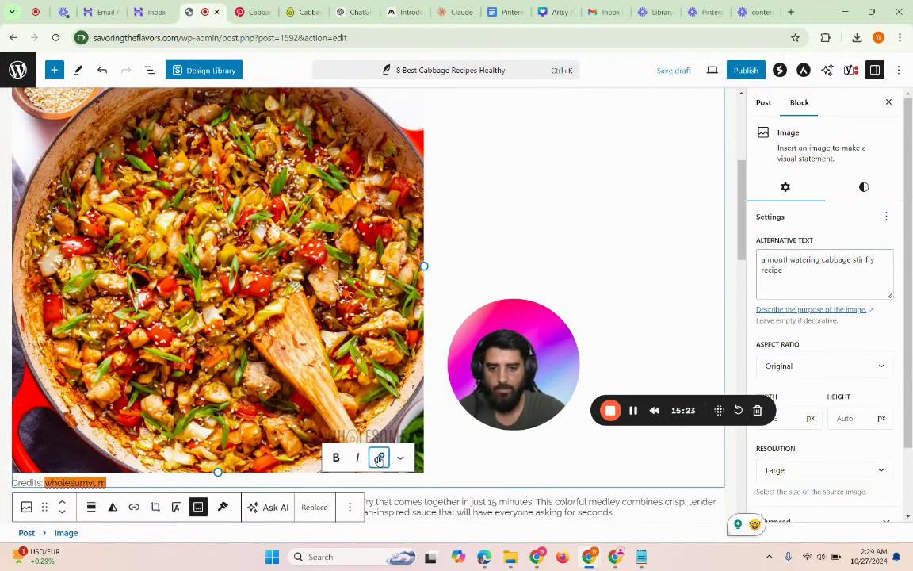
pyautogui.hotkey('ctrl', 'v')
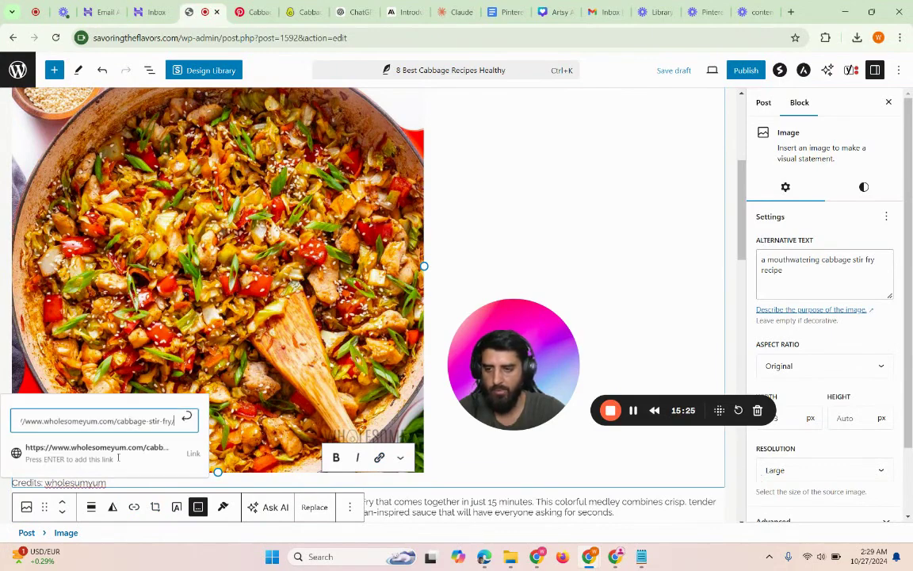
pyautogui.click(304, 12)
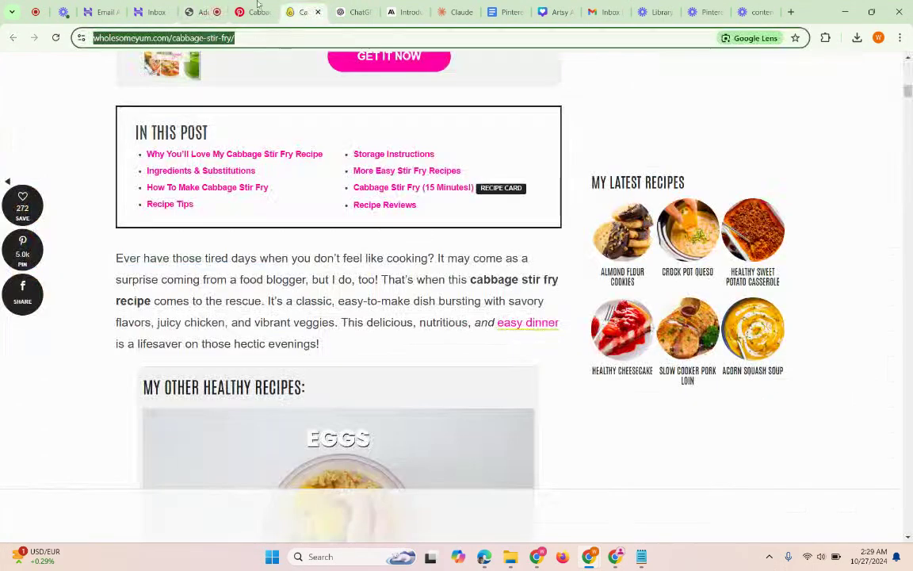
pyautogui.click(203, 8)
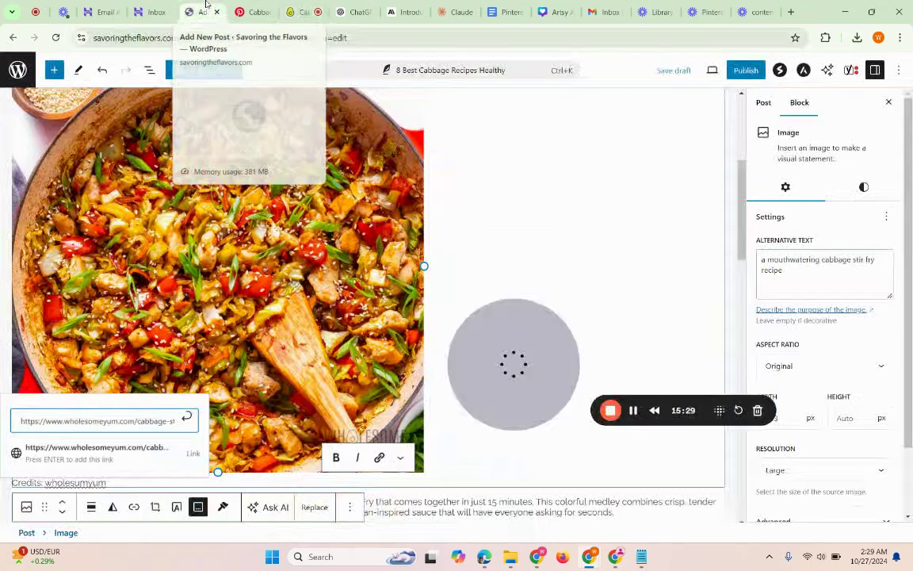
pyautogui.click(170, 454)
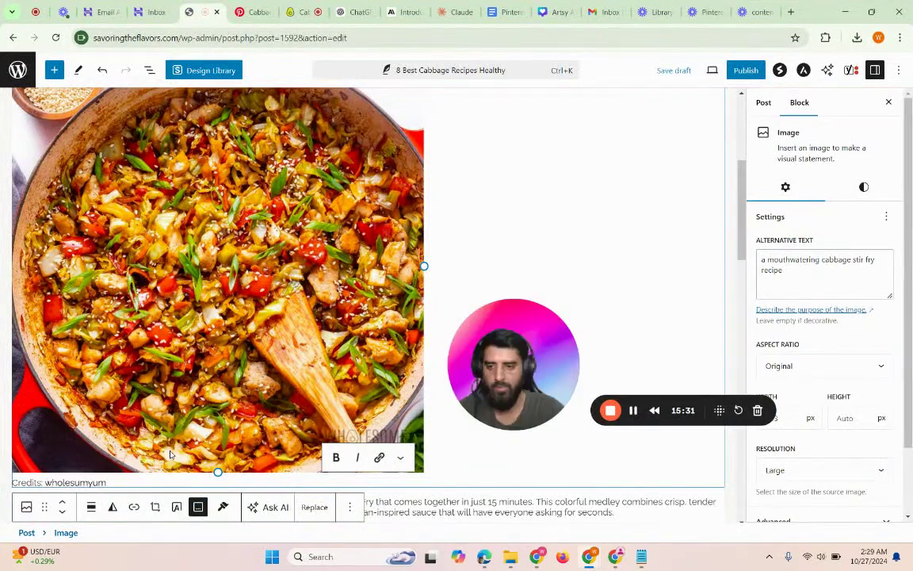
pyautogui.scroll(-2, 171, 448)
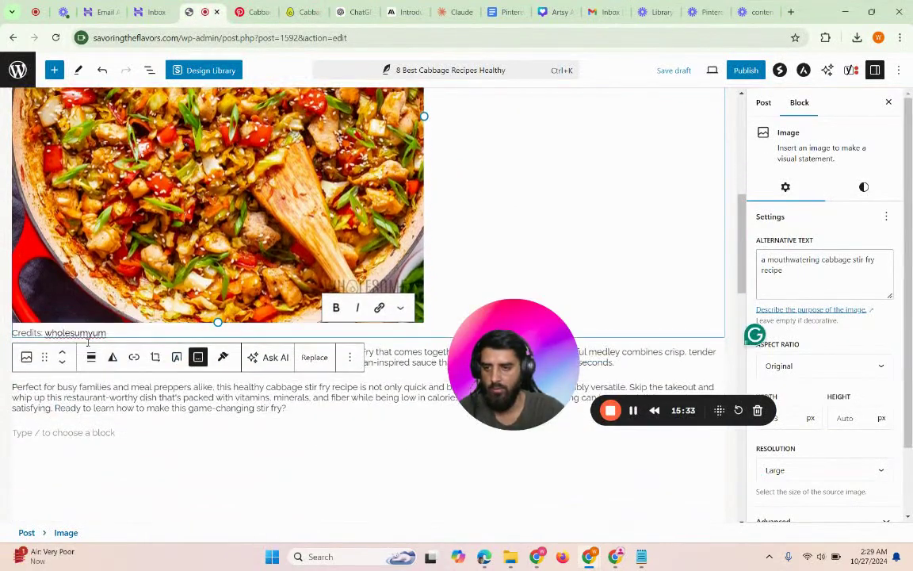
# Check the linked "wholesumyum" credit in the image caption, save the draft and open the post's preview
pyautogui.click(187, 462)
pyautogui.scroll(-1, 185, 460)
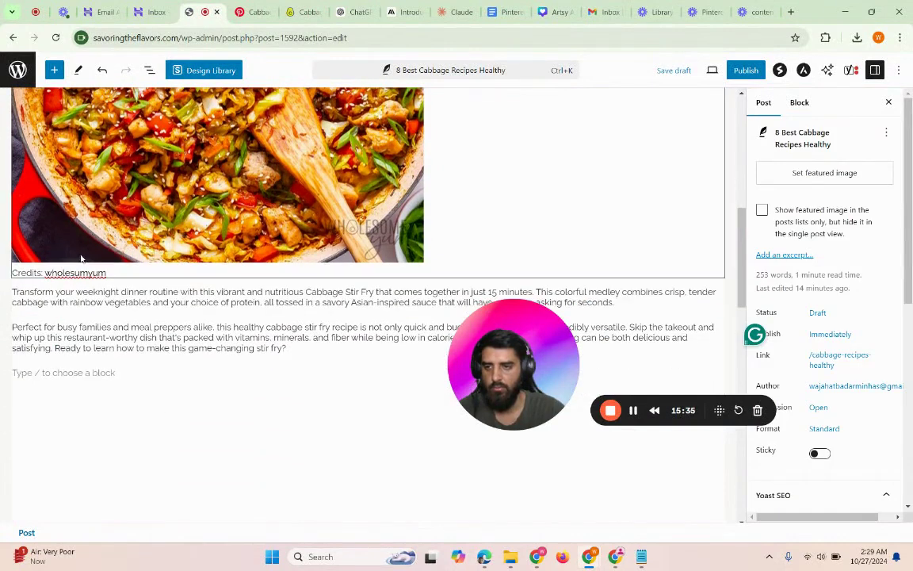
pyautogui.click(71, 272)
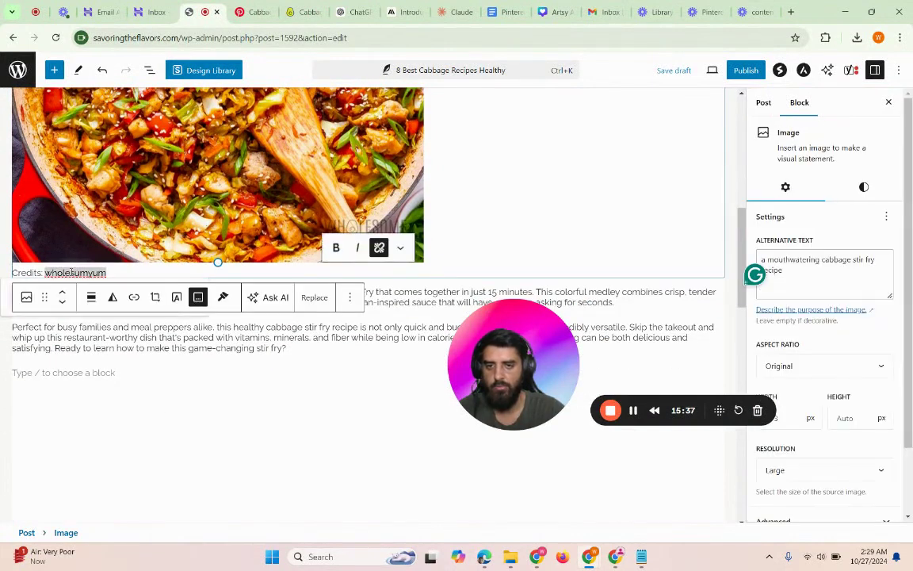
pyautogui.click(208, 394)
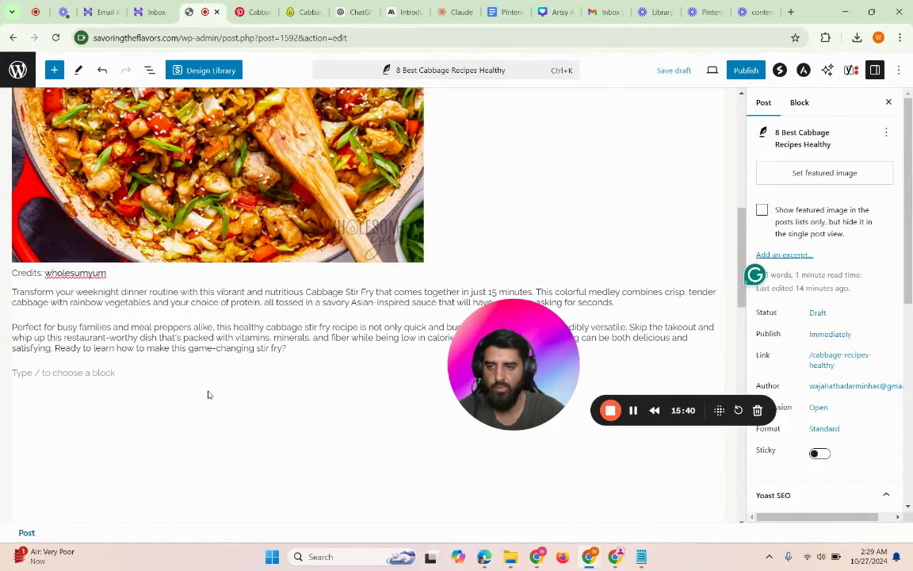
pyautogui.click(676, 72)
pyautogui.moveTo(496, 365); pyautogui.dragTo(53, 406)
pyautogui.click(107, 517)
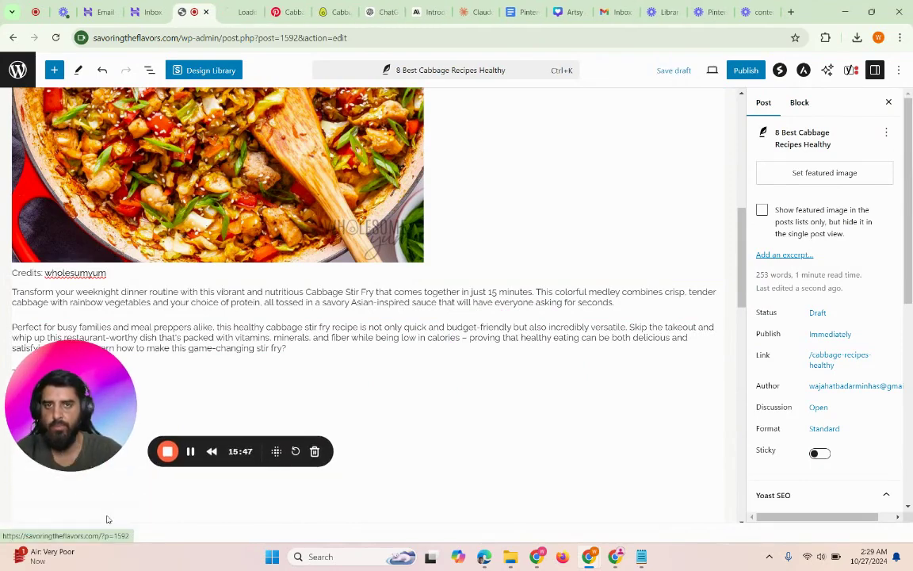
pyautogui.click(242, 11)
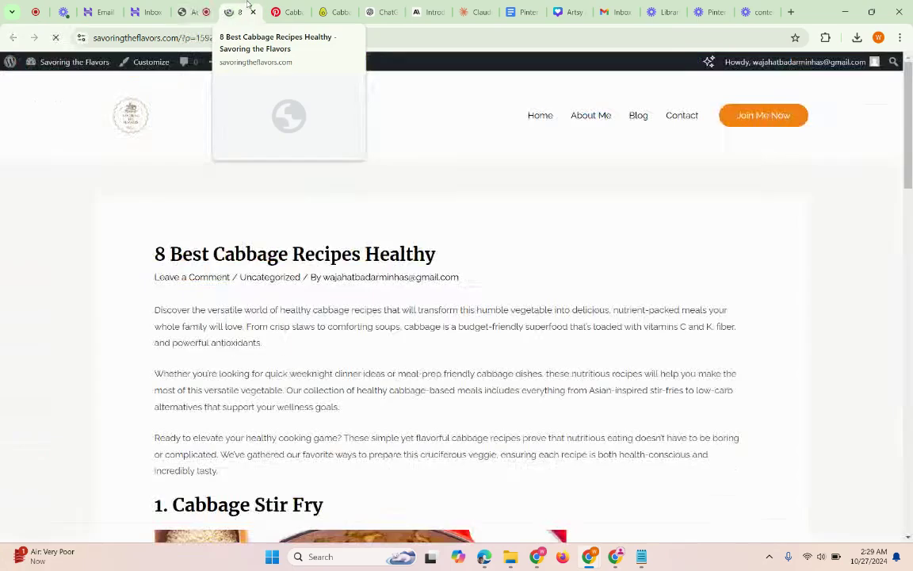
# Examine the previewed post's title, introduction, cabbage stir fry heading, image, credit and description
pyautogui.scroll(-3, 303, 230)
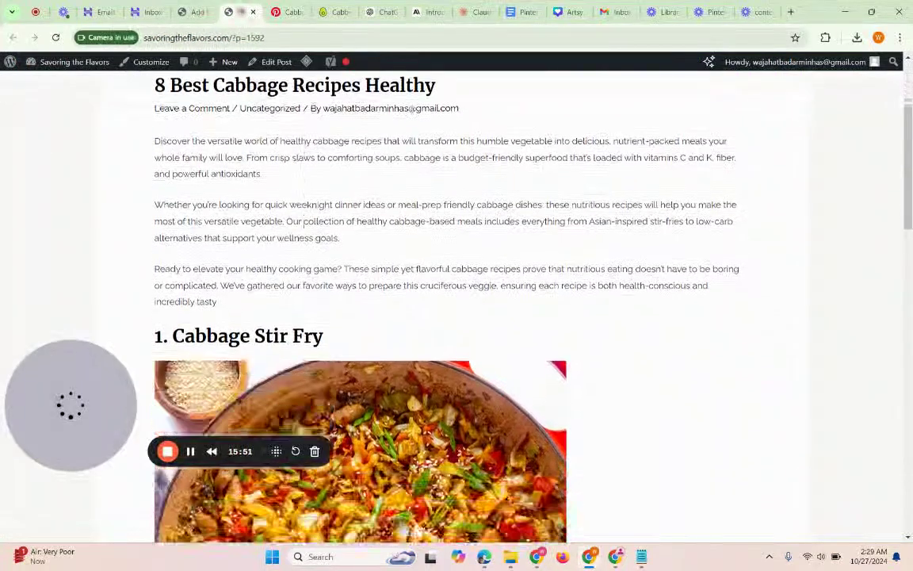
pyautogui.scroll(-5, 302, 226)
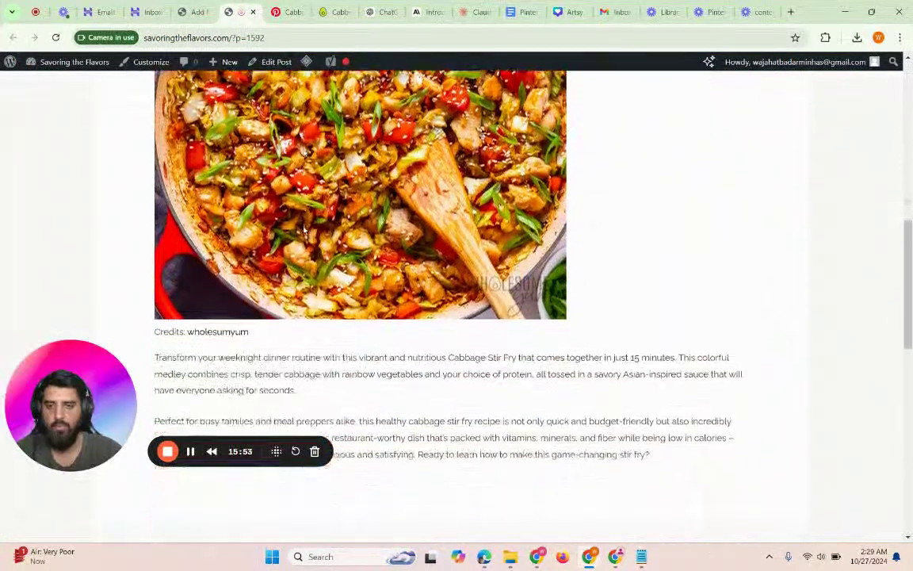
pyautogui.scroll(10, 254, 235)
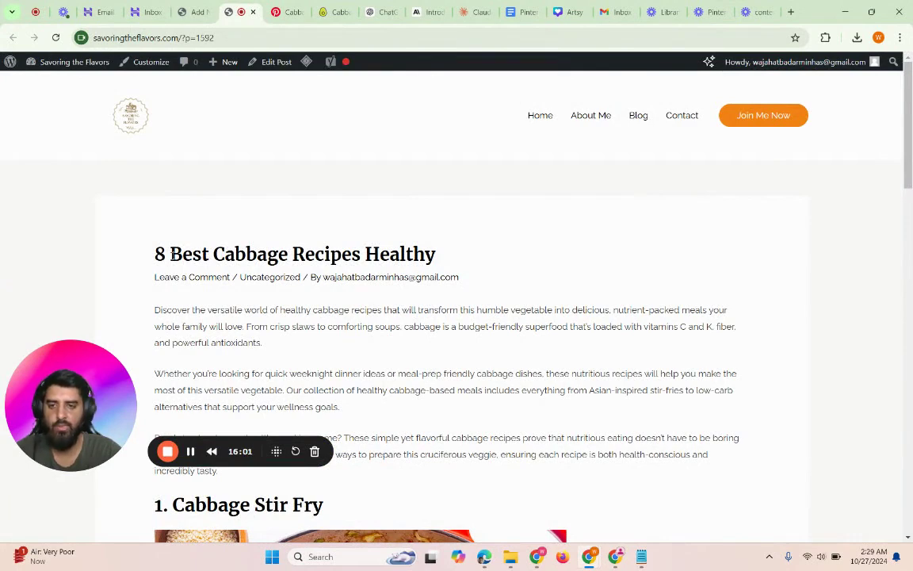
pyautogui.scroll(-3, 172, 255)
pyautogui.scroll(2, 171, 260)
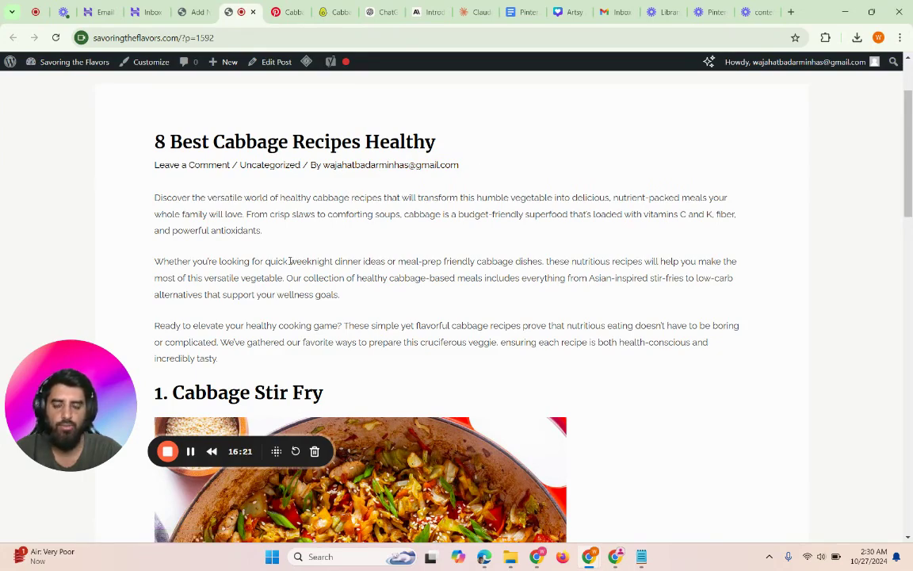
pyautogui.scroll(-5, 290, 261)
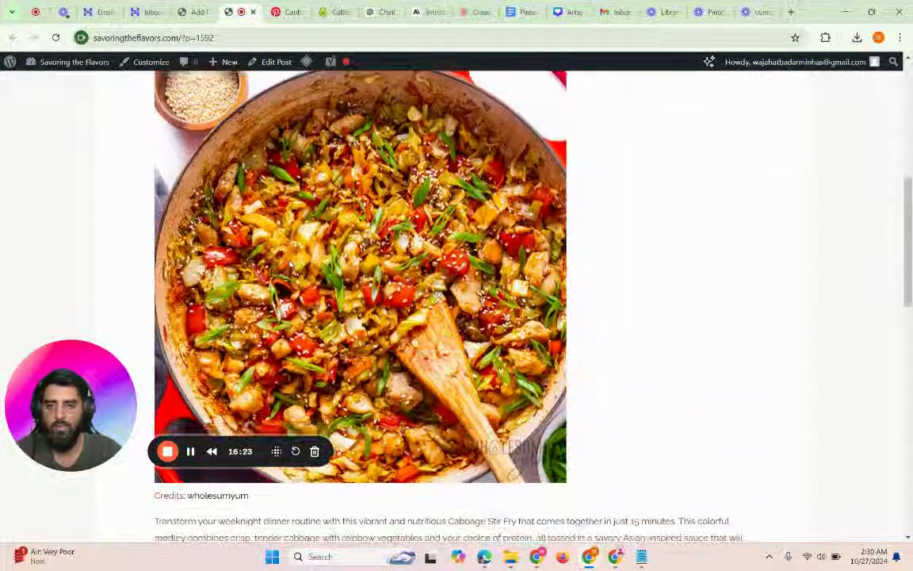
pyautogui.scroll(1, 172, 123)
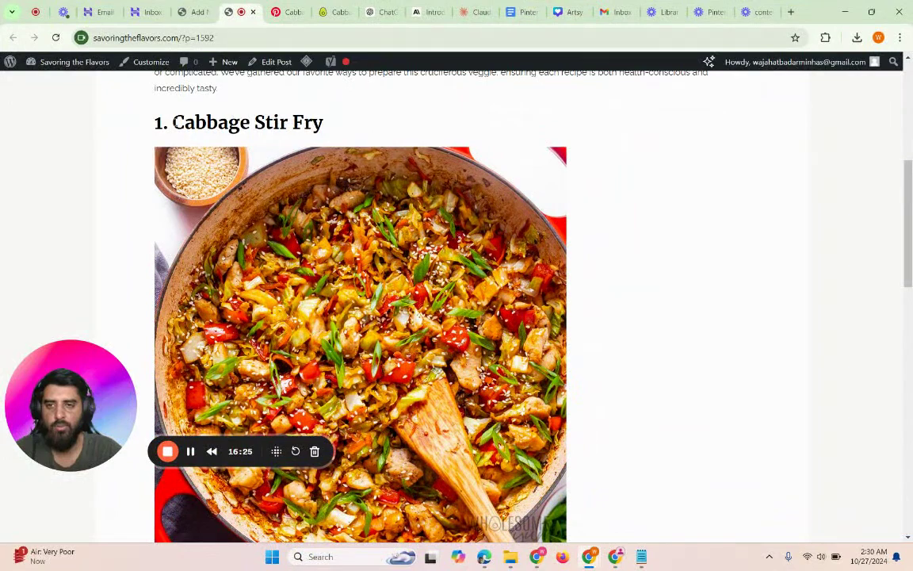
pyautogui.scroll(-2, 308, 214)
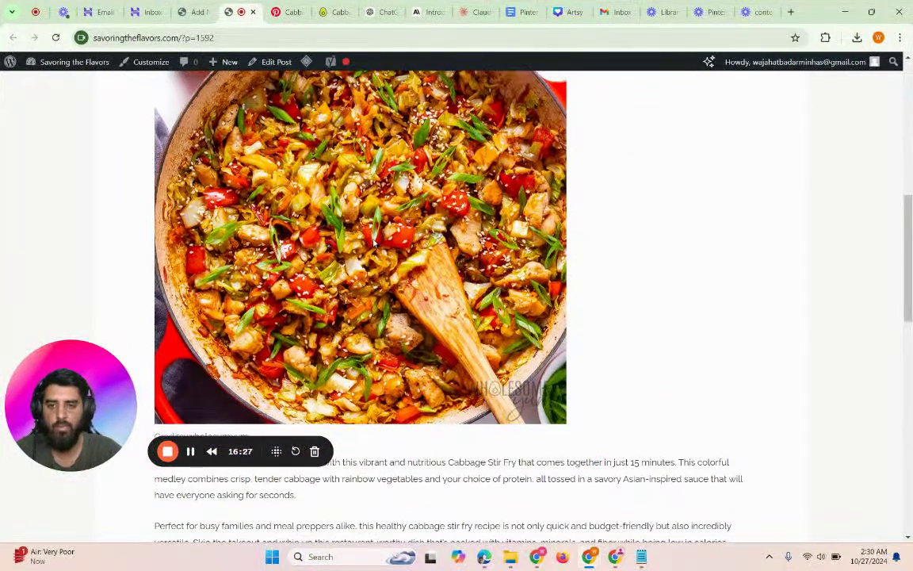
pyautogui.scroll(-3, 373, 243)
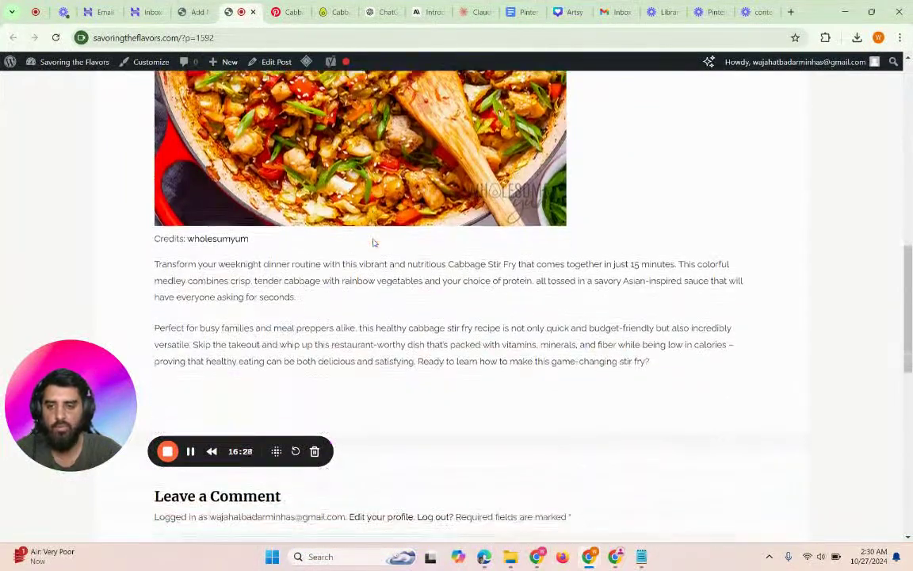
# Test the "wholesumyum" credit link from the preview, go back to recheck the image section and return to the post editor
pyautogui.click(198, 243)
pyautogui.scroll(-10, 198, 245)
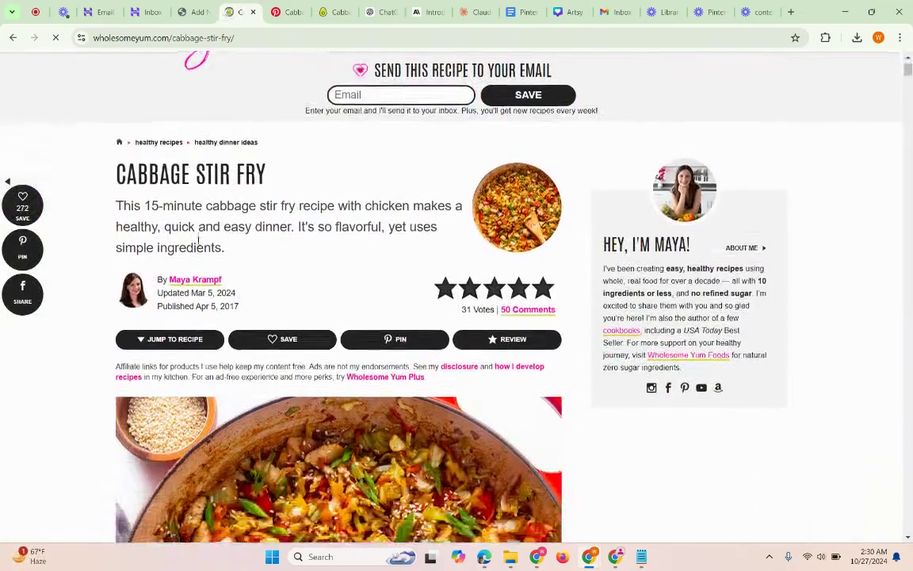
pyautogui.scroll(10, 198, 244)
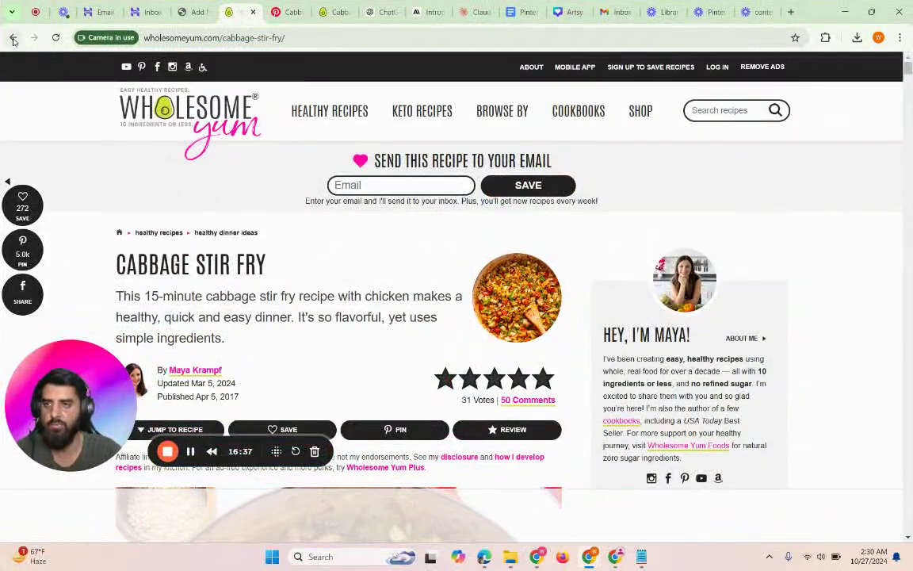
pyautogui.click(13, 38)
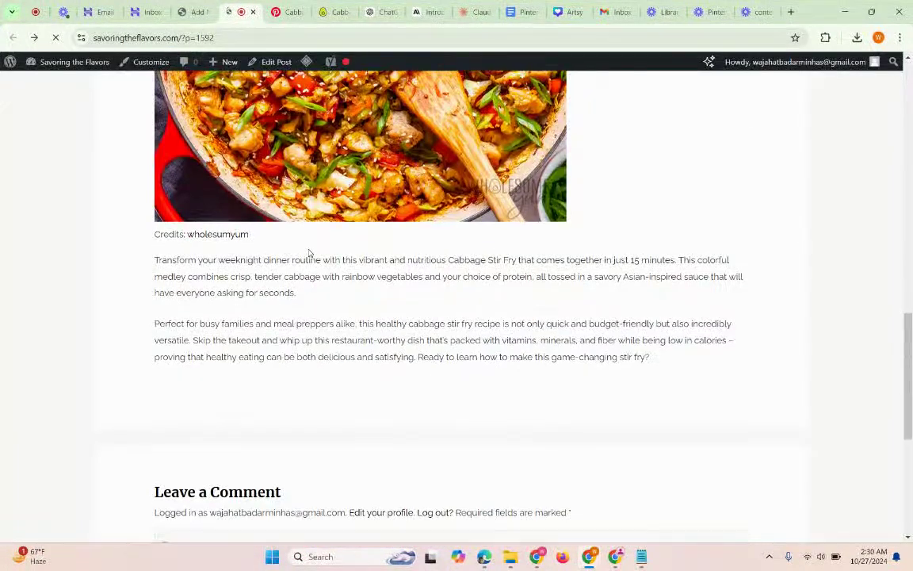
pyautogui.scroll(-3, 310, 253)
pyautogui.scroll(5, 310, 253)
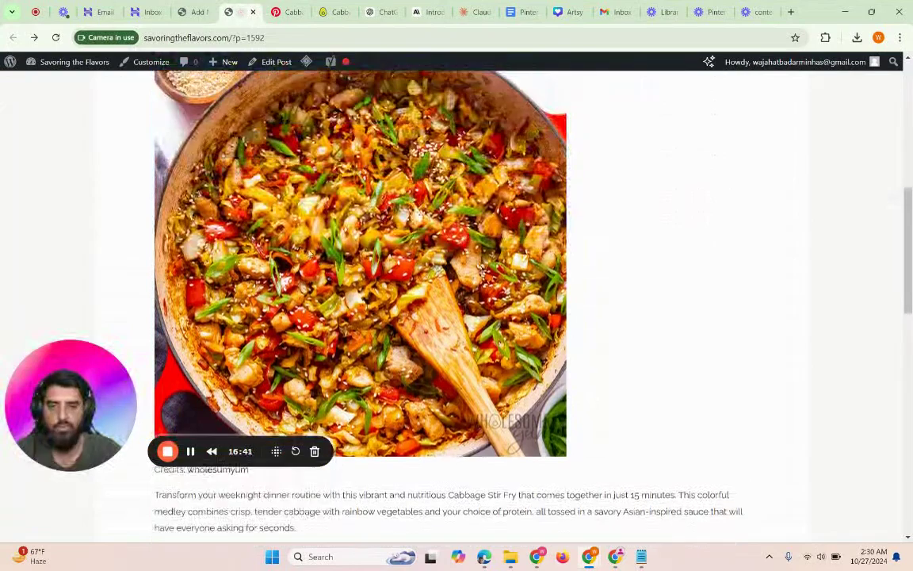
pyautogui.scroll(-3, 302, 238)
pyautogui.scroll(5, 302, 214)
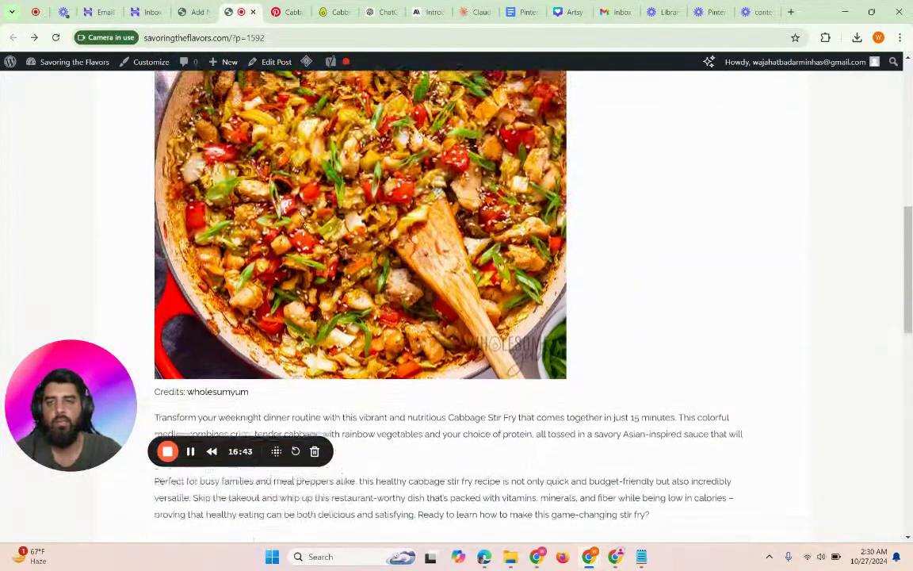
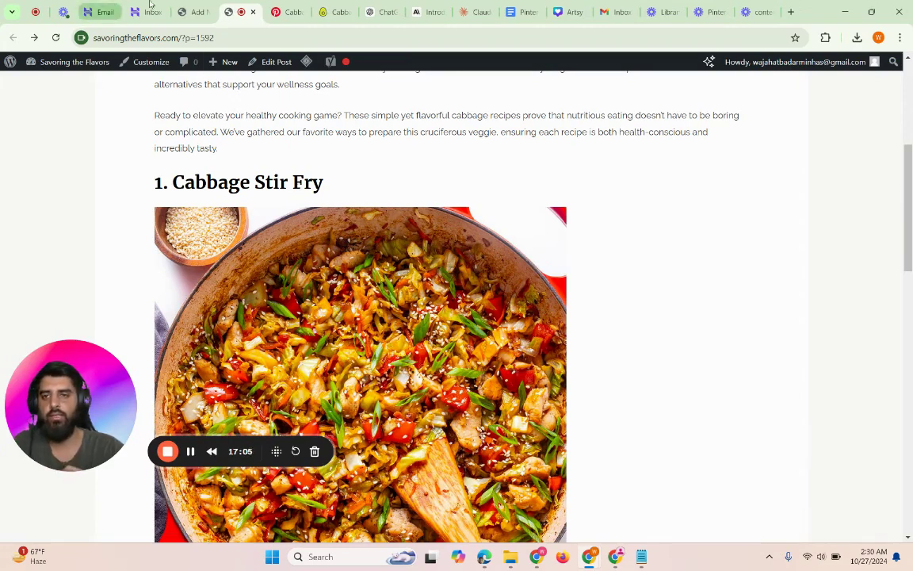
pyautogui.click(192, 11)
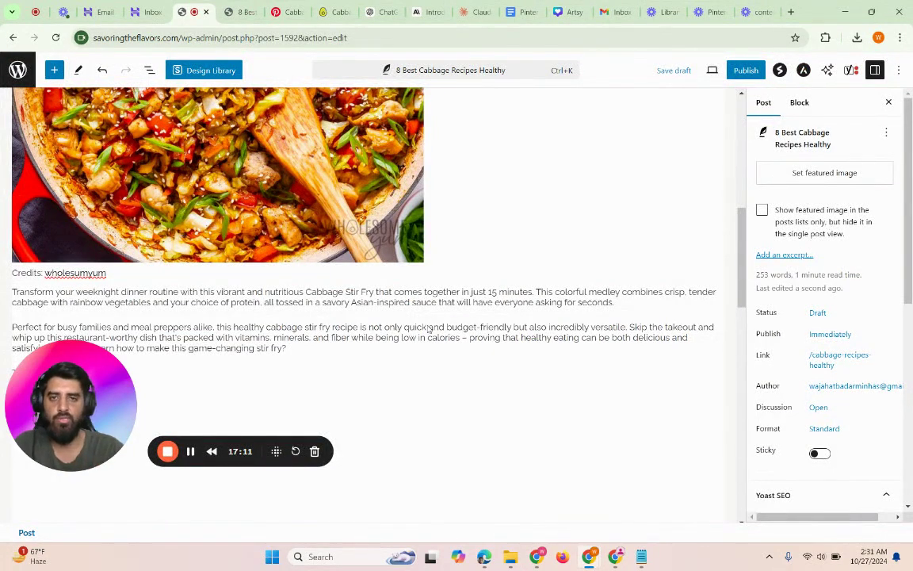
pyautogui.click(190, 452)
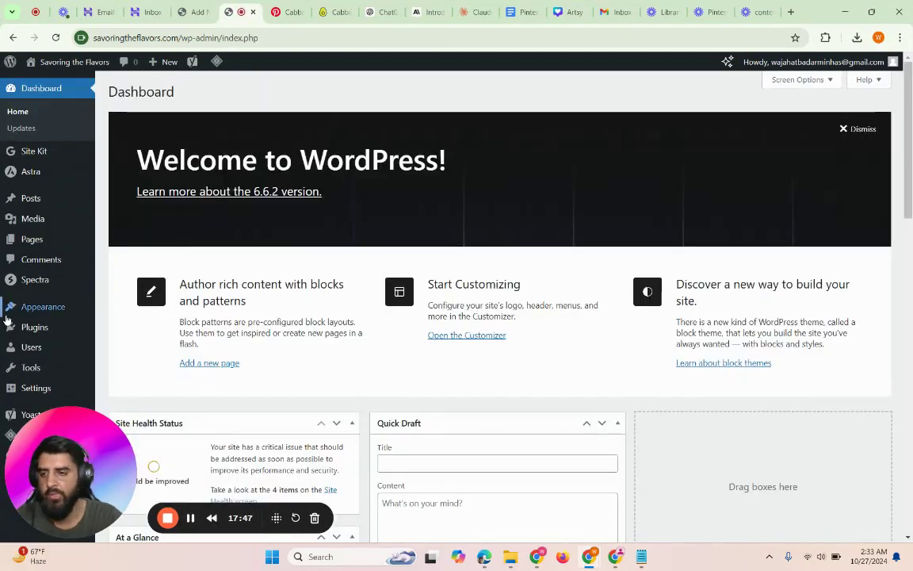
# Open the form for adding a new user to the site and check which roles can be assigned
pyautogui.moveTo(6, 319)
pyautogui.scroll(-1, 6, 320)
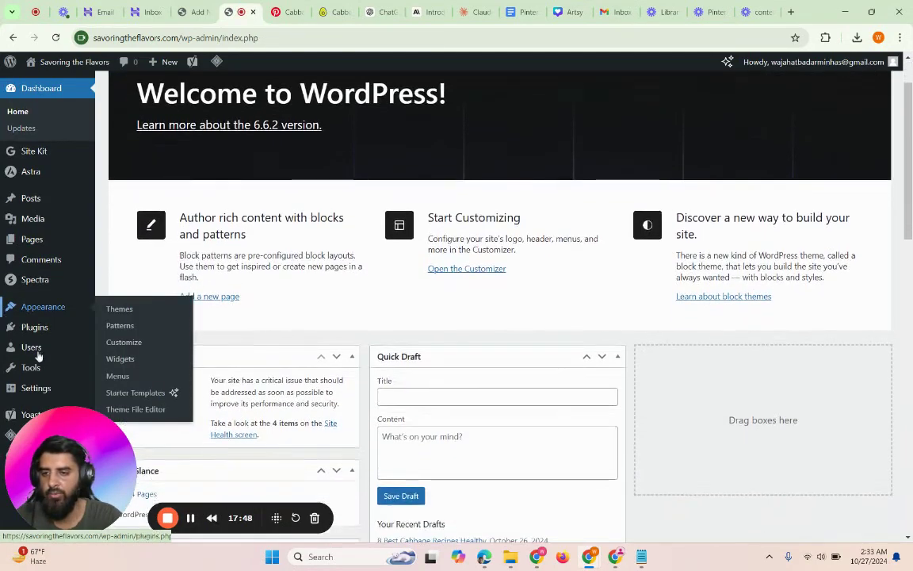
pyautogui.click(34, 354)
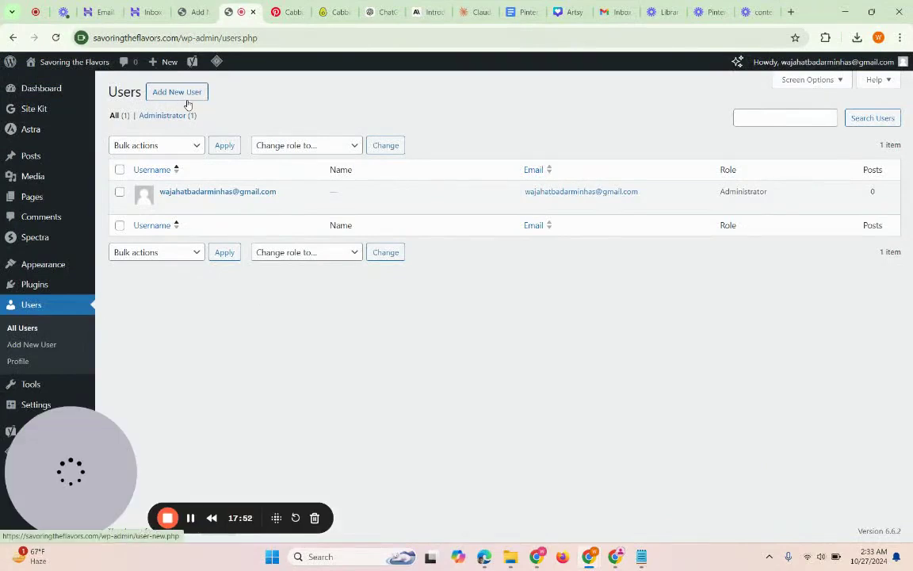
pyautogui.click(187, 102)
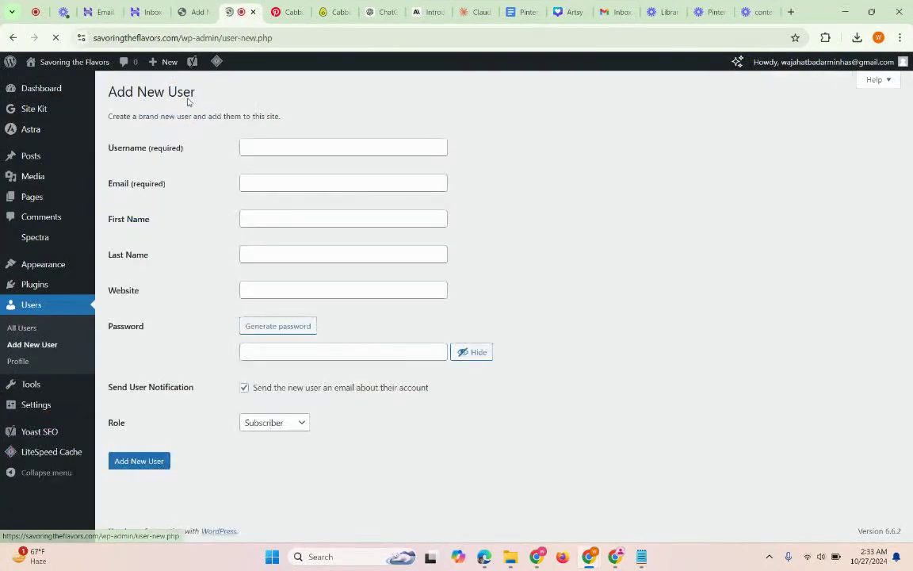
pyautogui.click(272, 149)
pyautogui.click(261, 181)
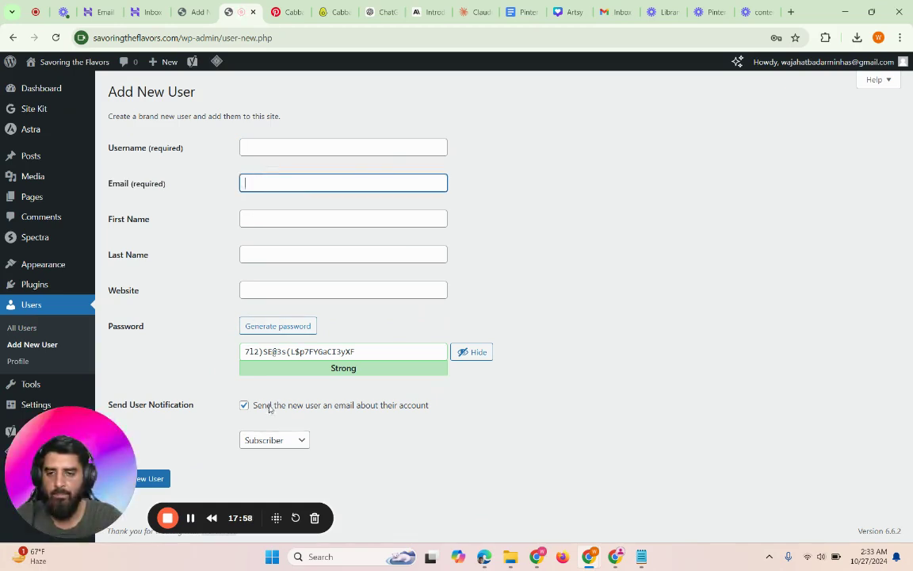
pyautogui.click(286, 441)
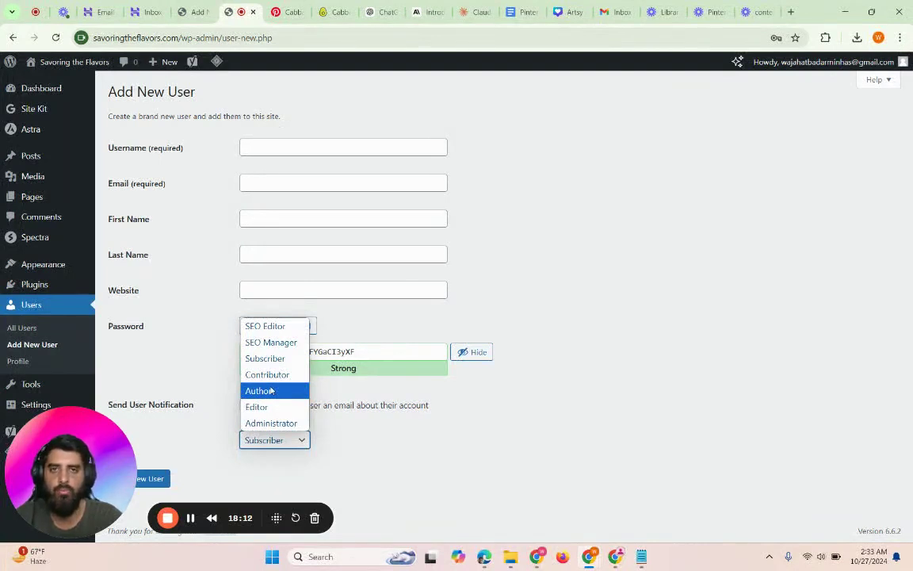
pyautogui.click(563, 267)
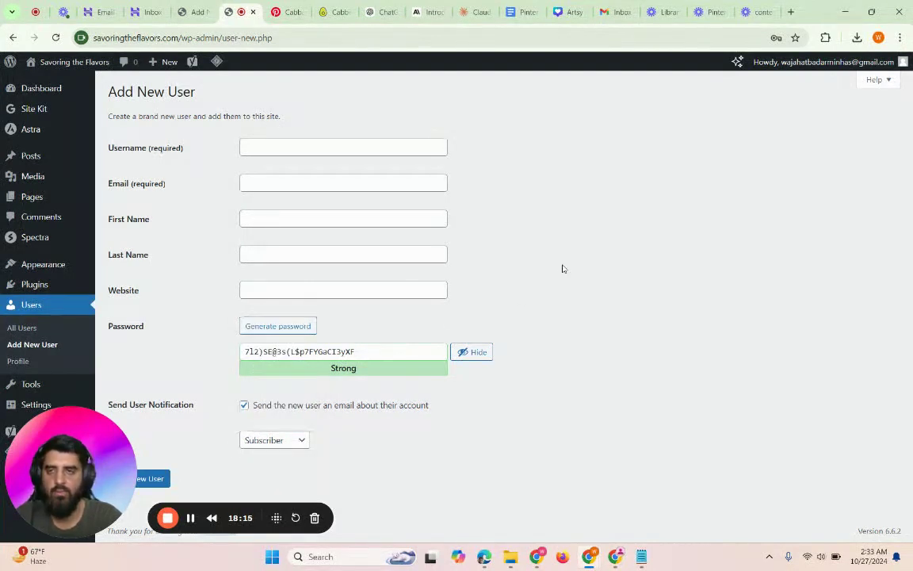
# Return to the "8 Best Cabbage Recipes Healthy" editor and look through its content and post settings, down to Yoast SEO and Categories
pyautogui.click(186, 11)
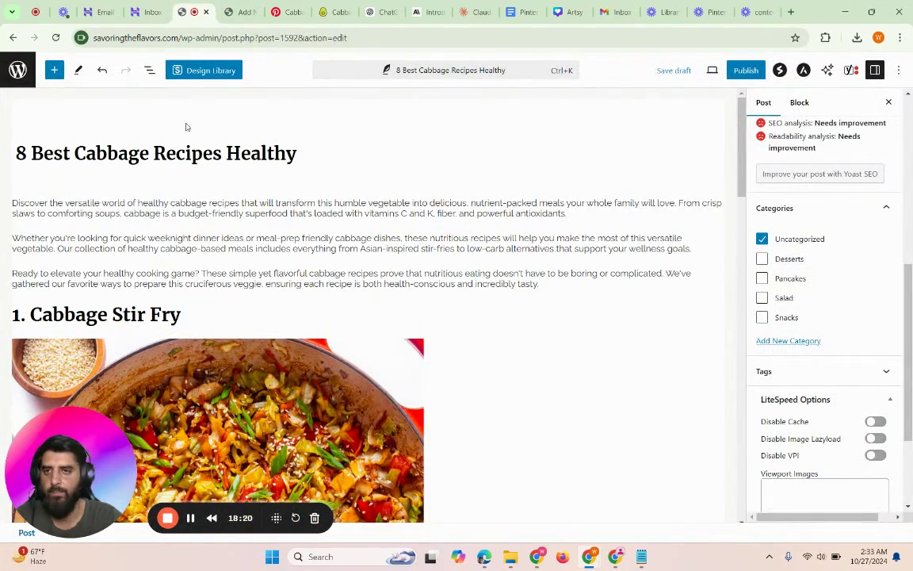
pyautogui.scroll(-1, 239, 241)
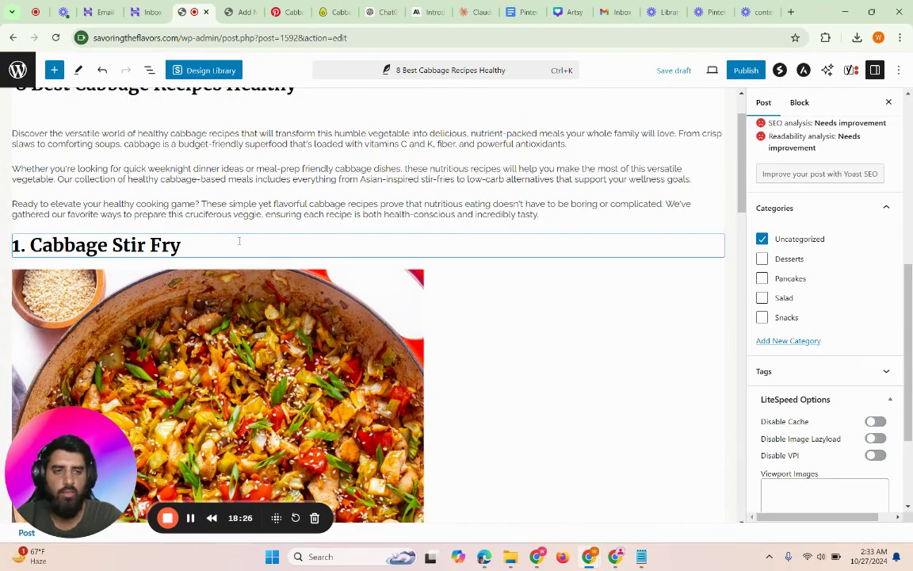
pyautogui.scroll(1, 239, 241)
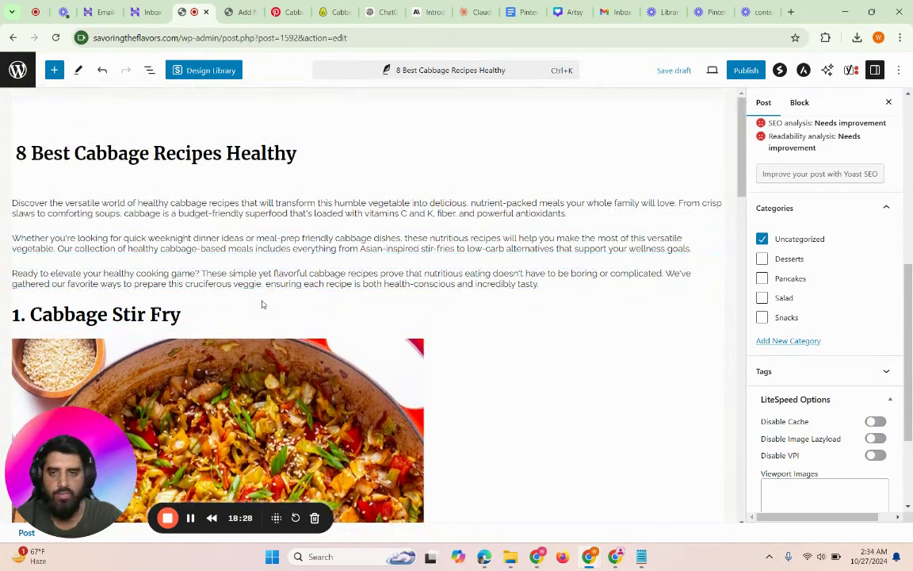
pyautogui.scroll(-1, 263, 304)
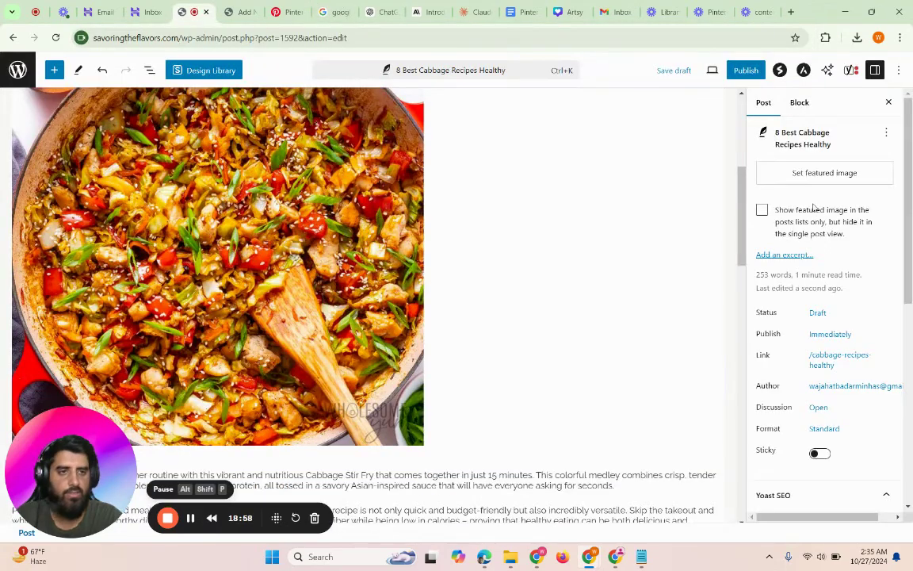
pyautogui.scroll(-2, 806, 274)
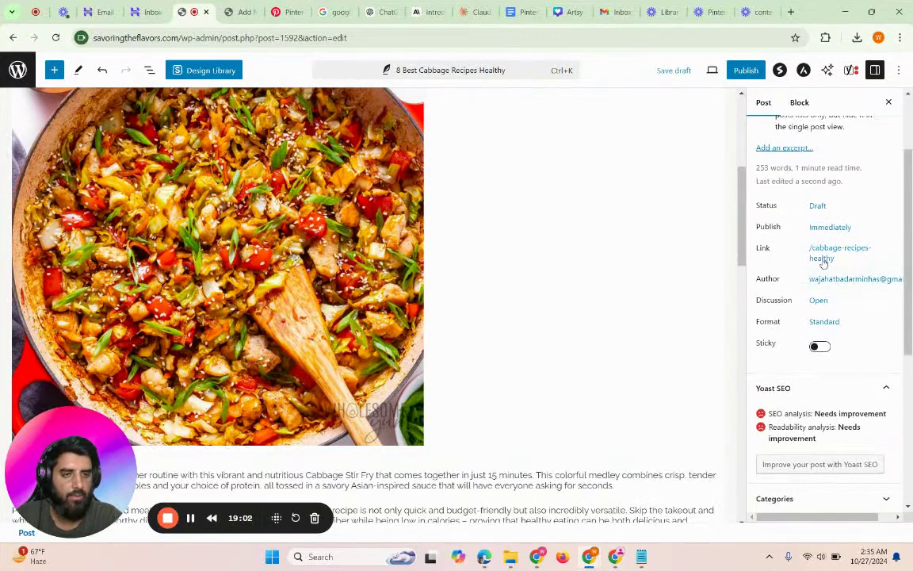
pyautogui.scroll(-1, 811, 297)
pyautogui.scroll(-1, 812, 298)
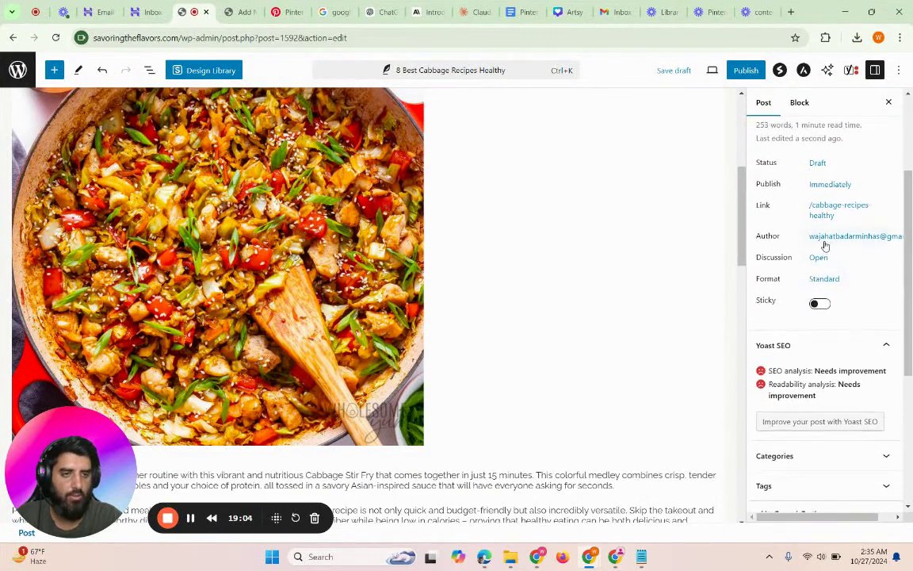
pyautogui.scroll(-1, 825, 245)
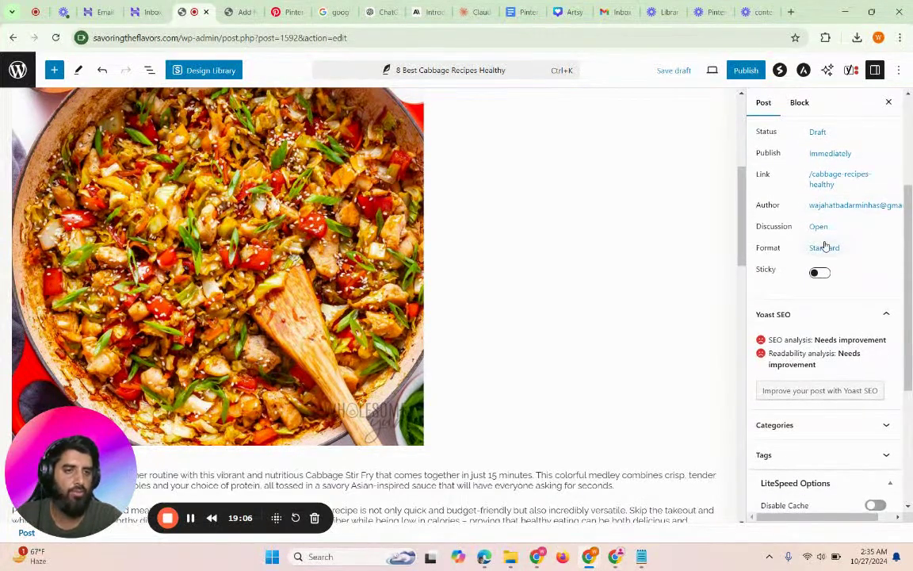
pyautogui.scroll(-1, 826, 245)
pyautogui.scroll(-1, 826, 246)
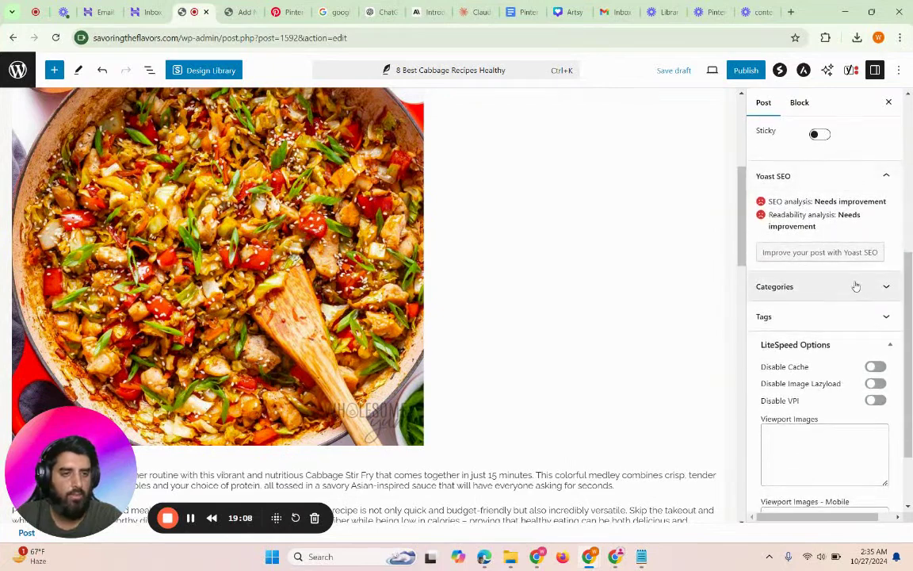
# Check the categories offered in the post settings, and open the site's Categories management page, discarding the unsaved new-user form
pyautogui.click(809, 293)
pyautogui.scroll(-1, 817, 316)
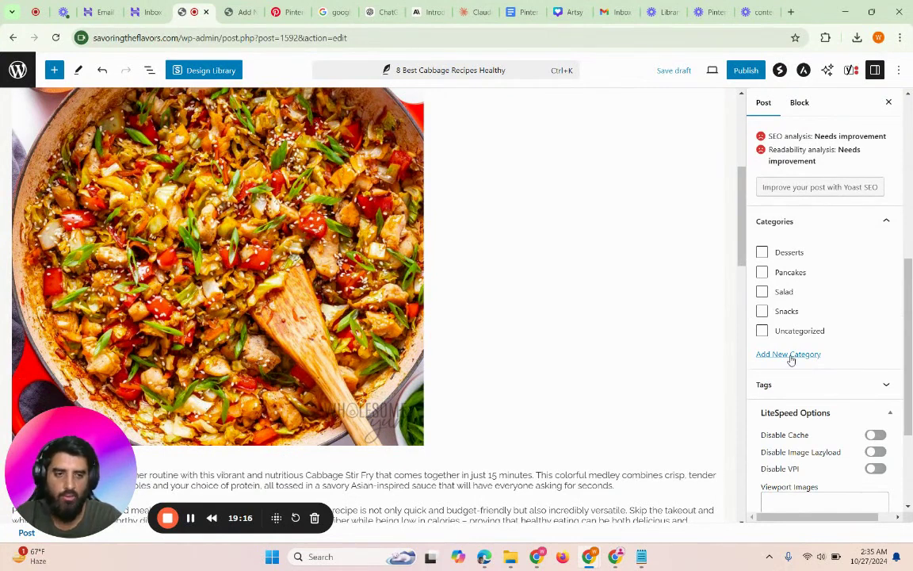
pyautogui.click(237, 11)
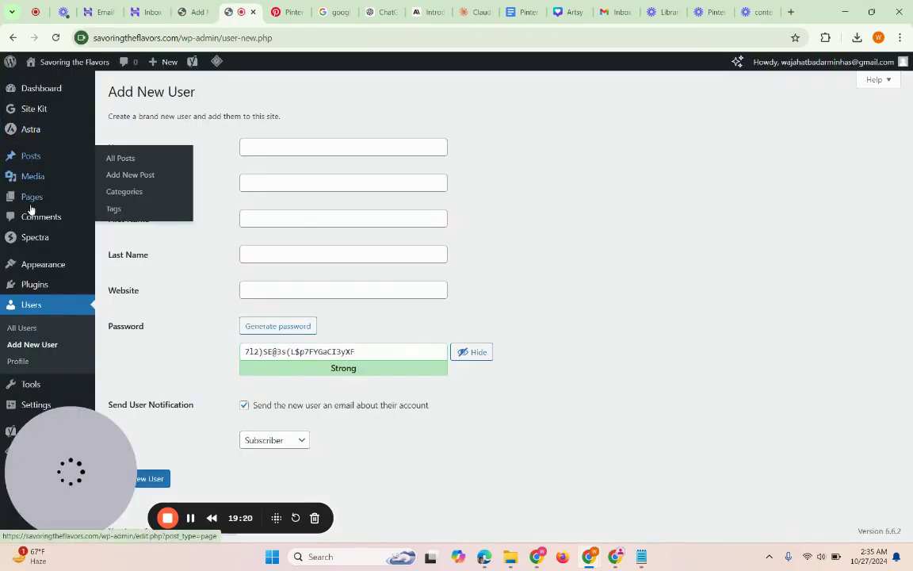
pyautogui.click(32, 88)
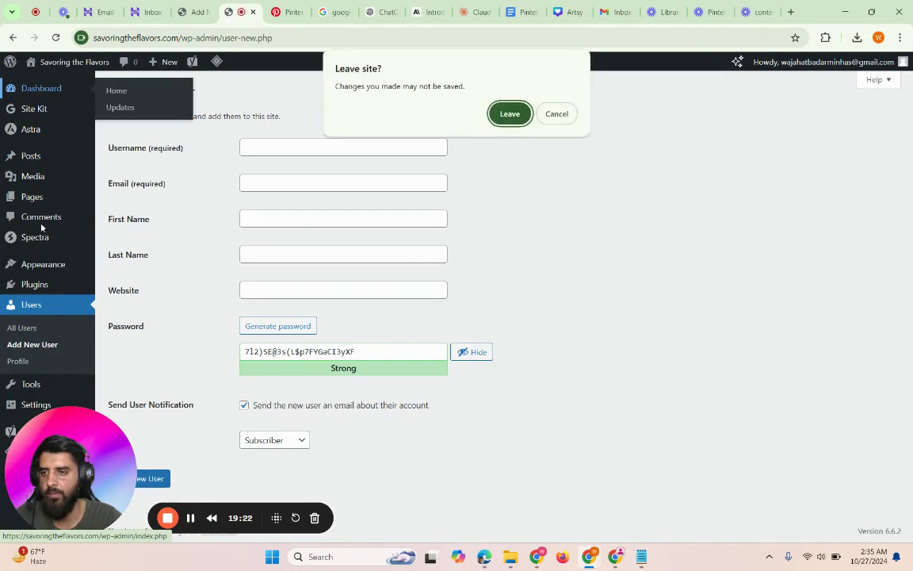
pyautogui.click(510, 113)
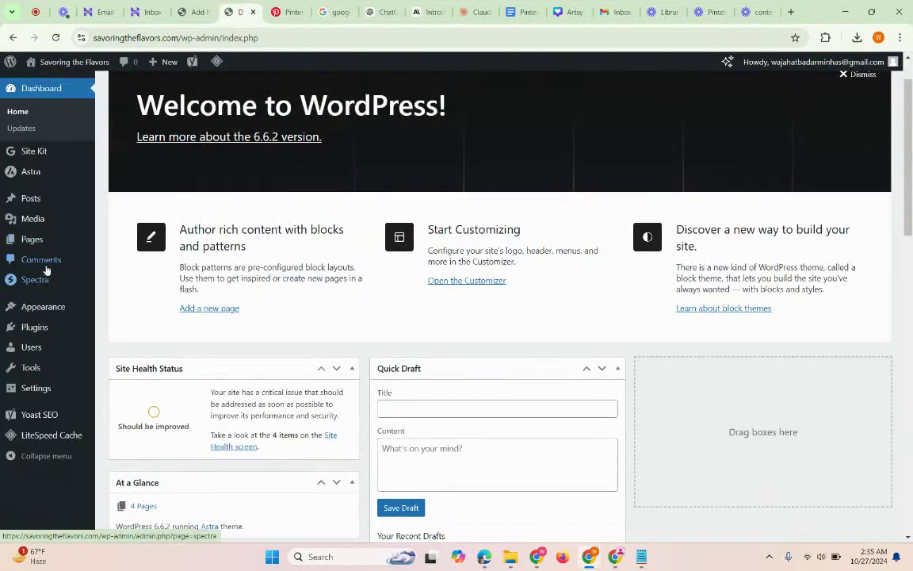
pyautogui.moveTo(50, 315)
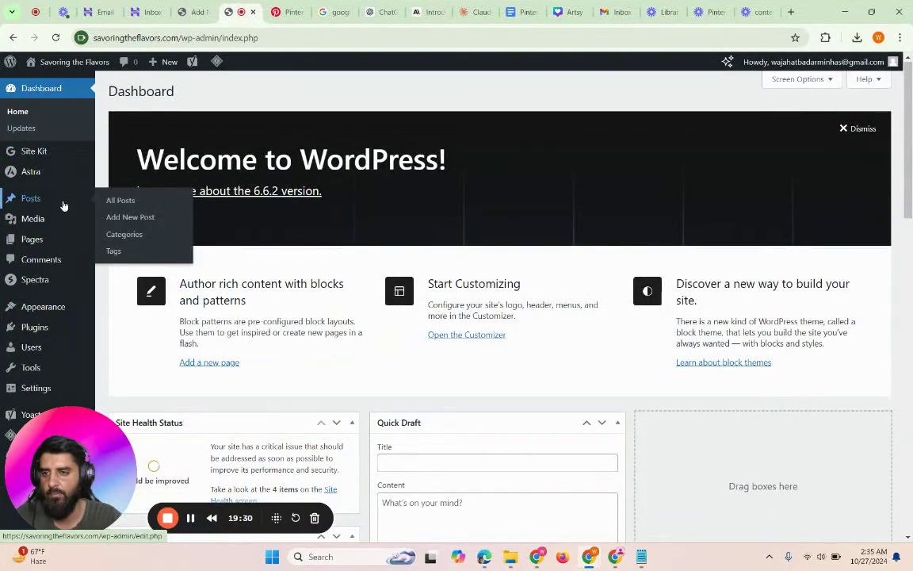
pyautogui.click(121, 240)
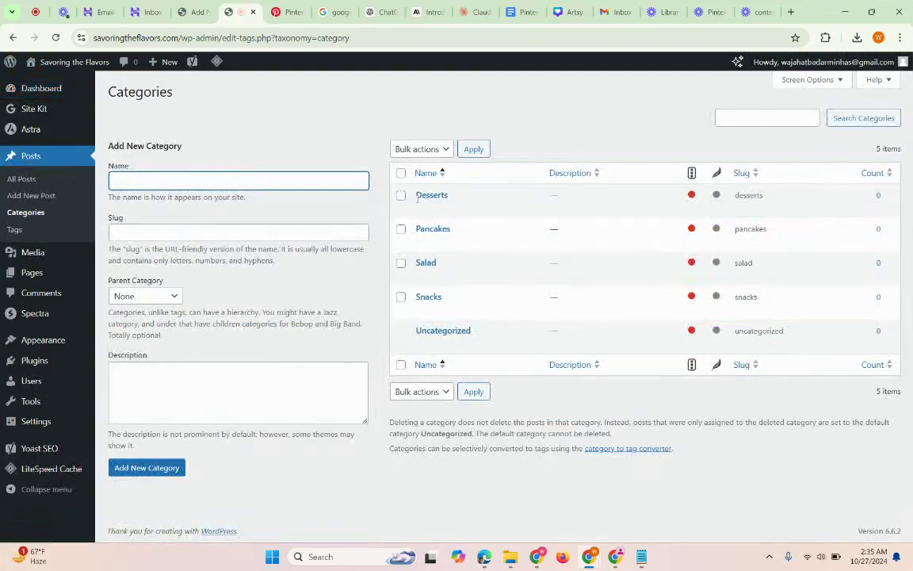
# Bulk-delete the Desserts, Pancakes, Salad and Snacks categories from the site
pyautogui.click(401, 197)
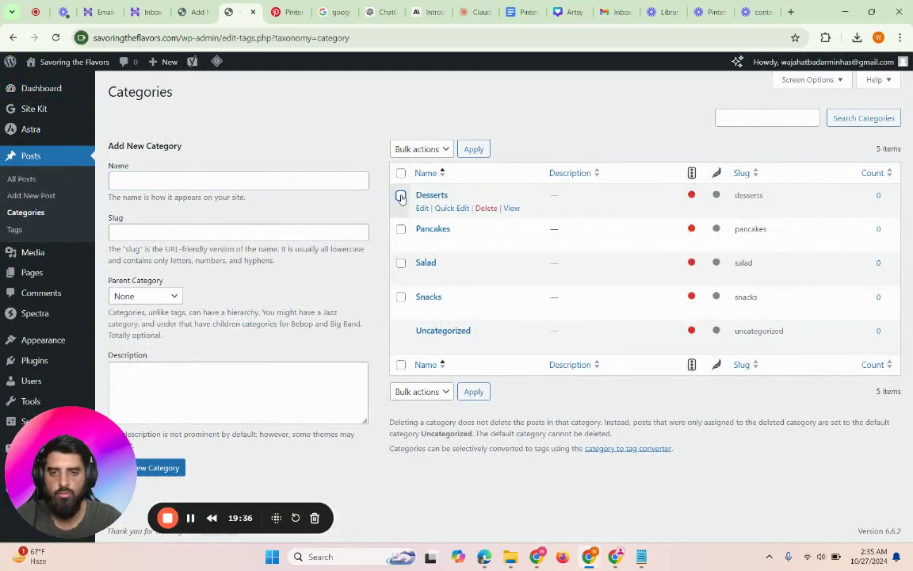
pyautogui.click(401, 230)
pyautogui.click(401, 232)
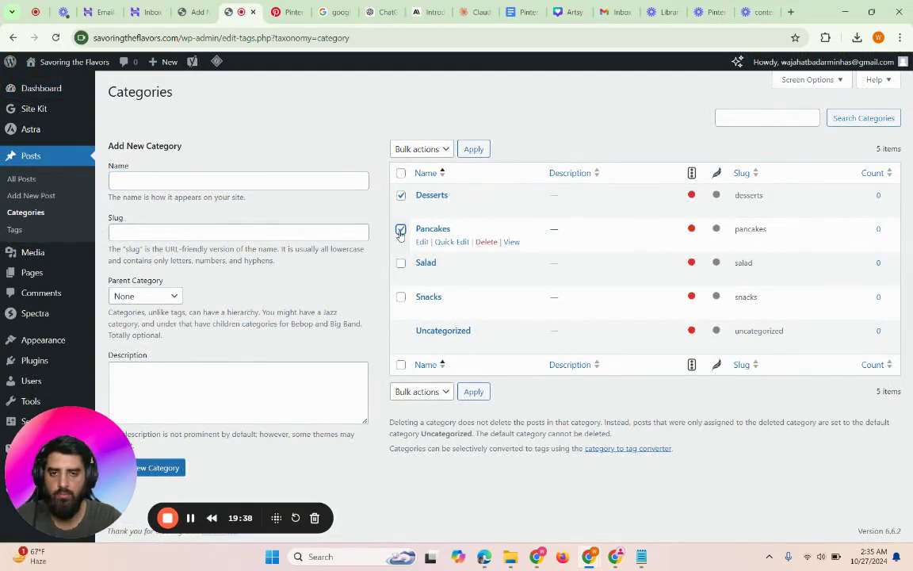
pyautogui.click(401, 264)
pyautogui.click(402, 297)
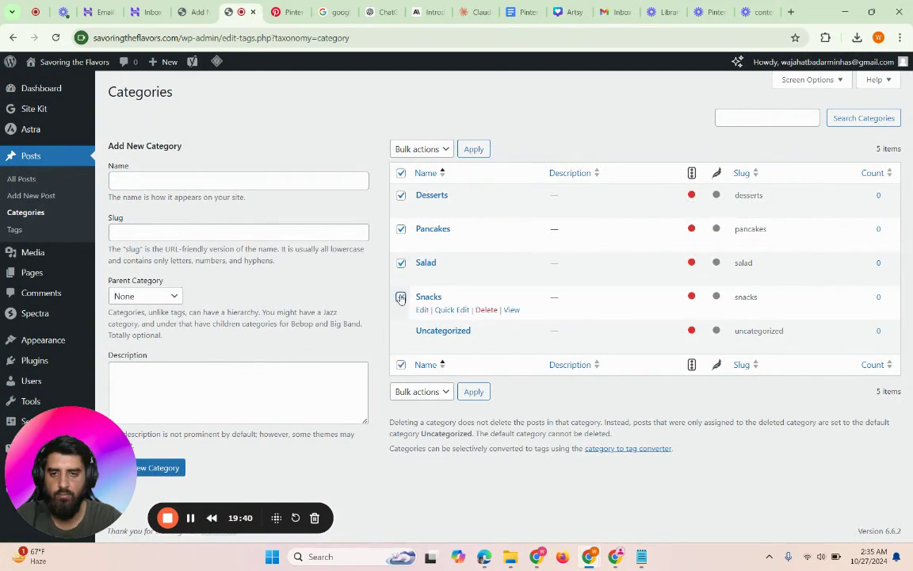
pyautogui.click(439, 150)
pyautogui.click(428, 181)
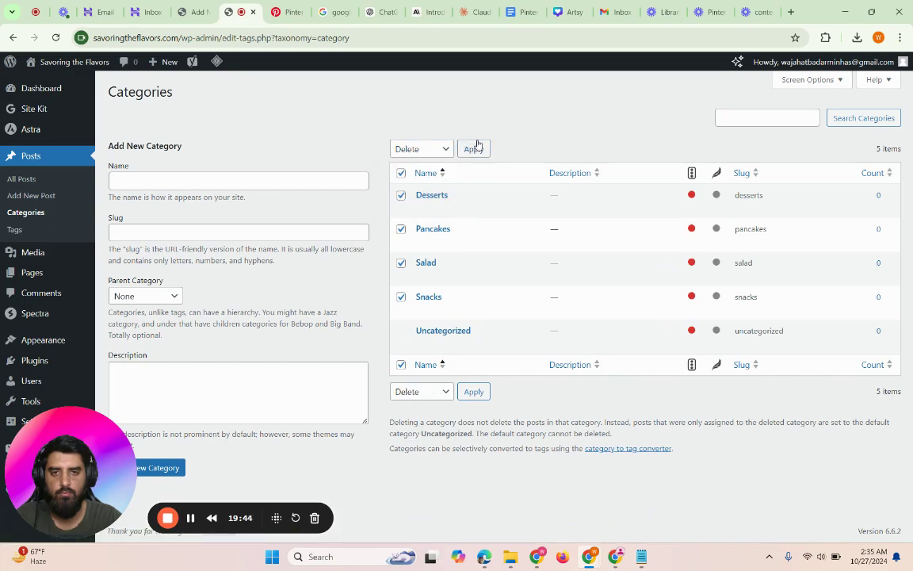
pyautogui.click(479, 148)
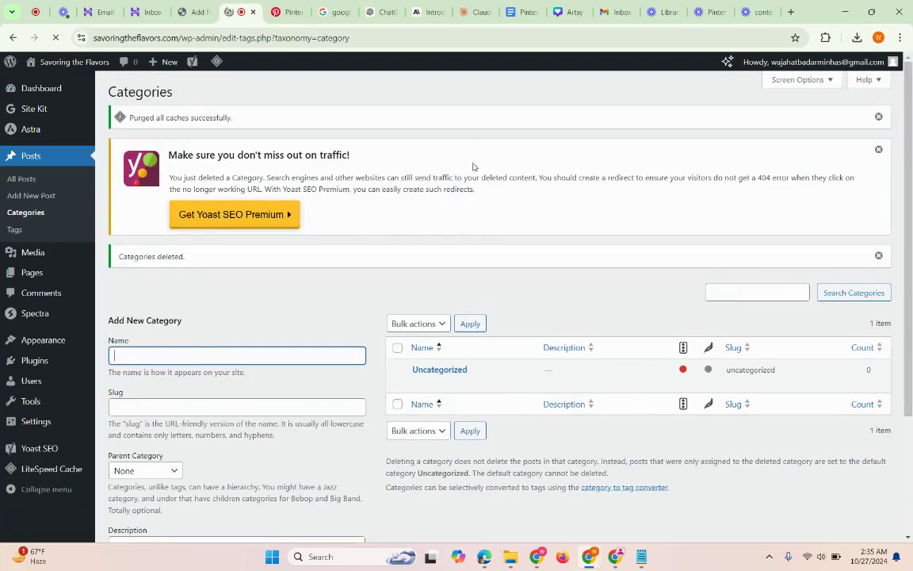
pyautogui.scroll(-2, 420, 298)
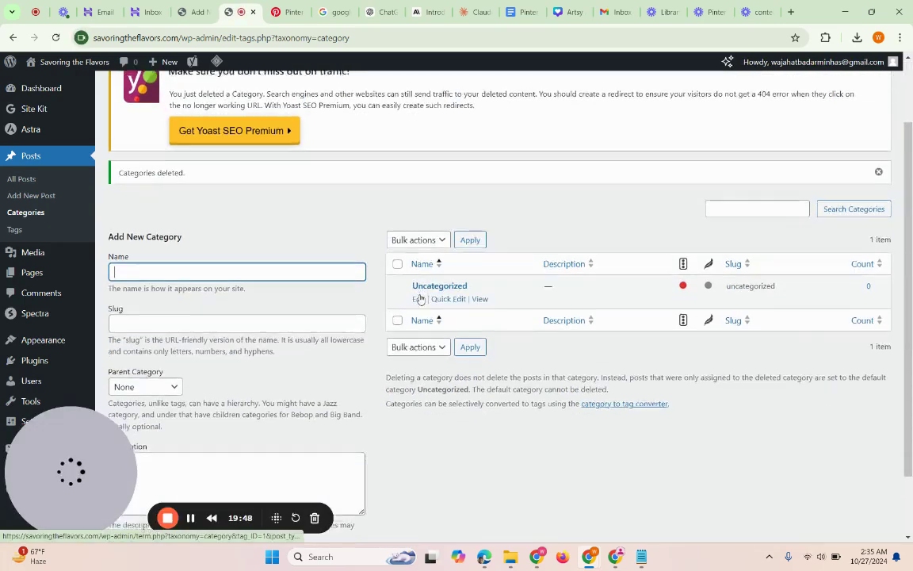
# Return to the "8 Best Cabbage Recipes Healthy" editor and save the post's draft
pyautogui.click(205, 10)
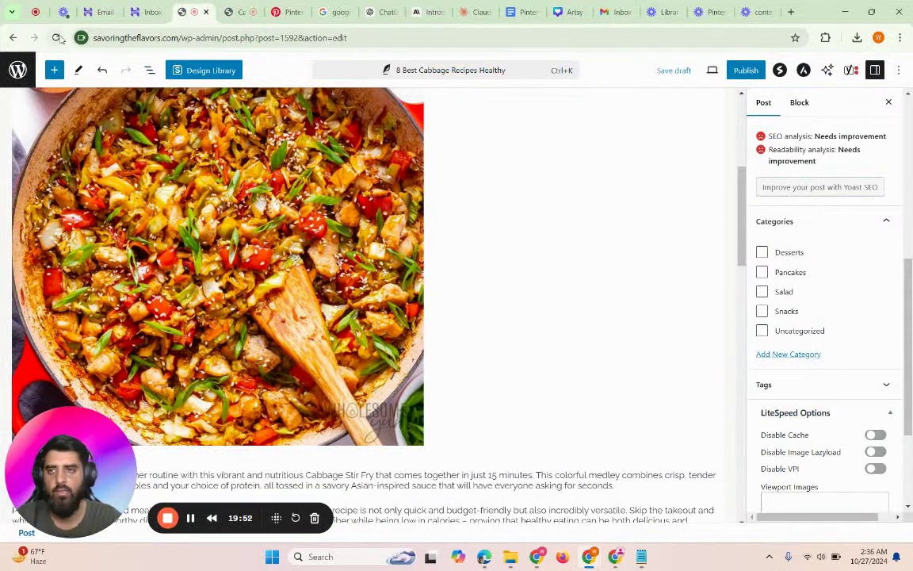
pyautogui.hotkey('ctrl', 'Tab')
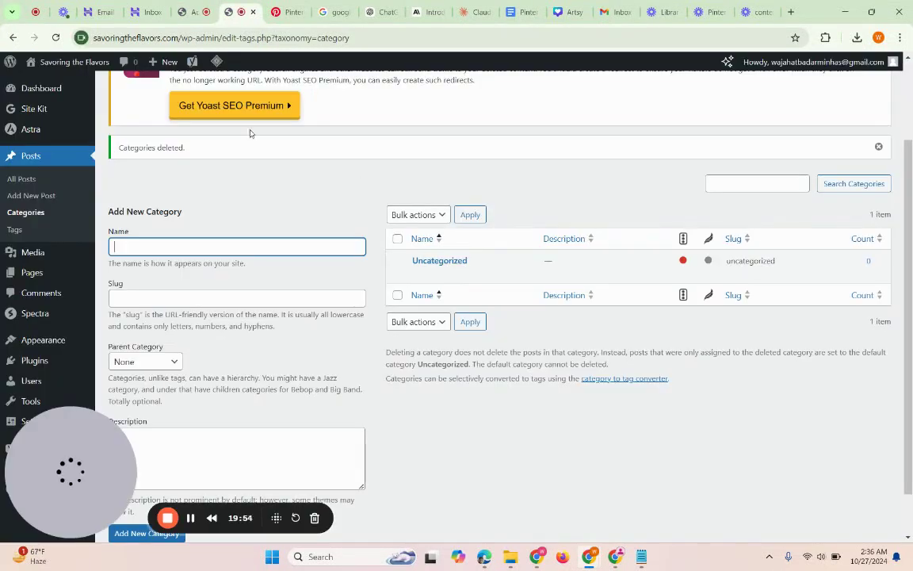
pyautogui.click(200, 8)
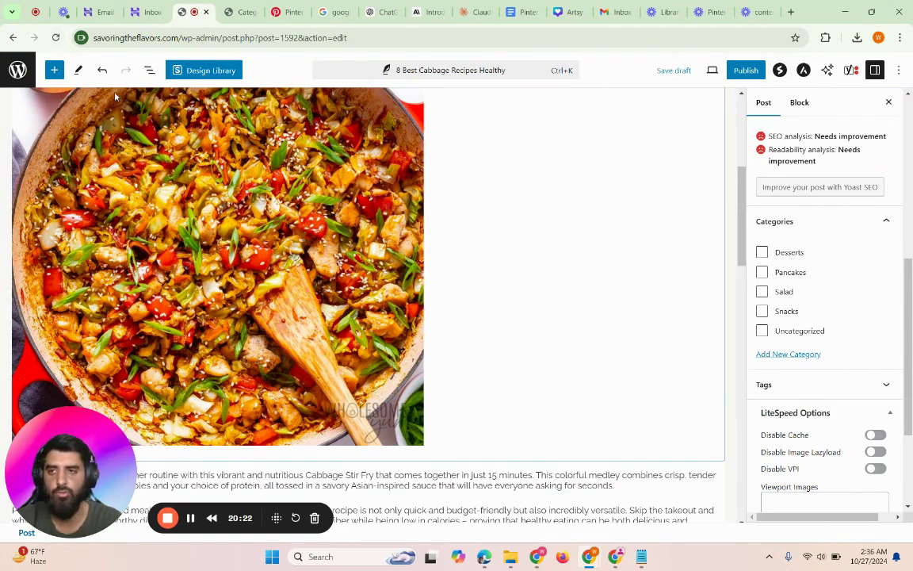
pyautogui.click(55, 37)
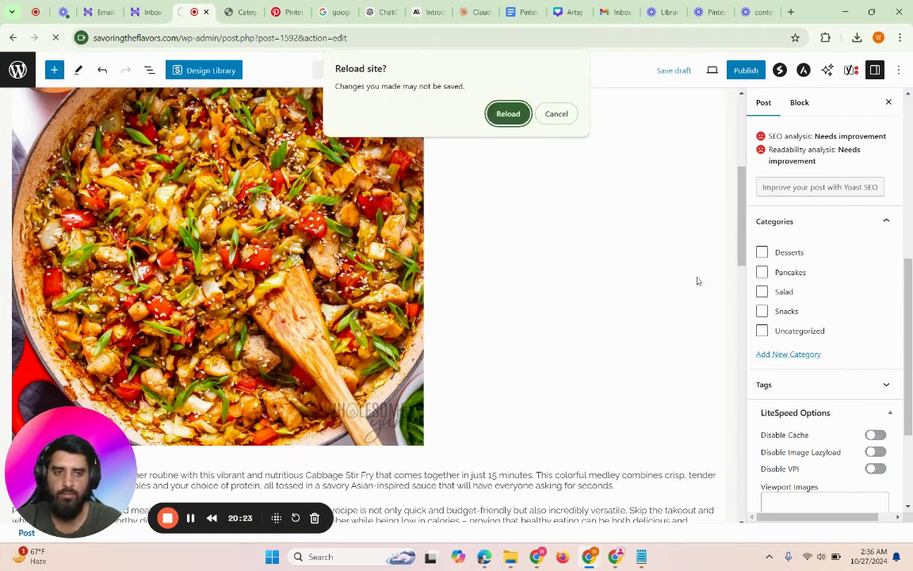
pyautogui.click(558, 113)
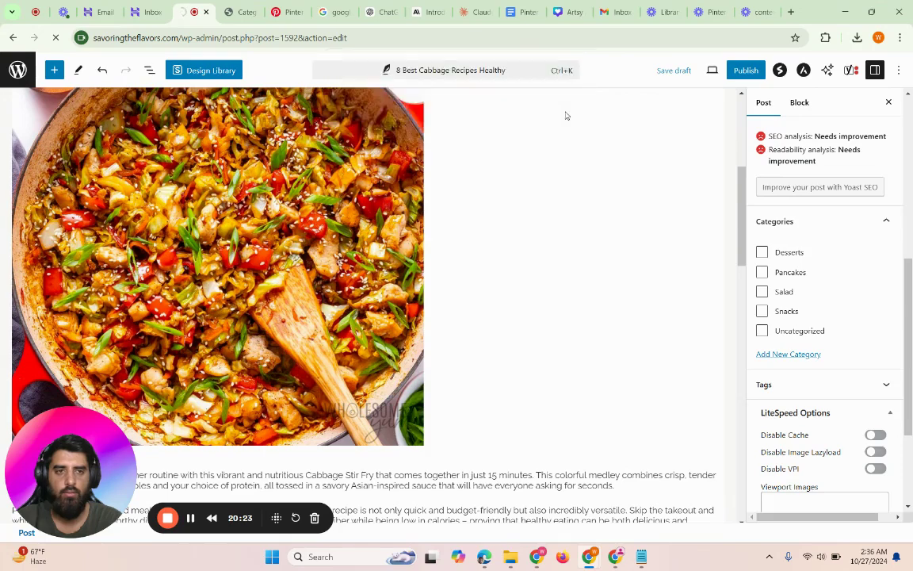
pyautogui.click(674, 69)
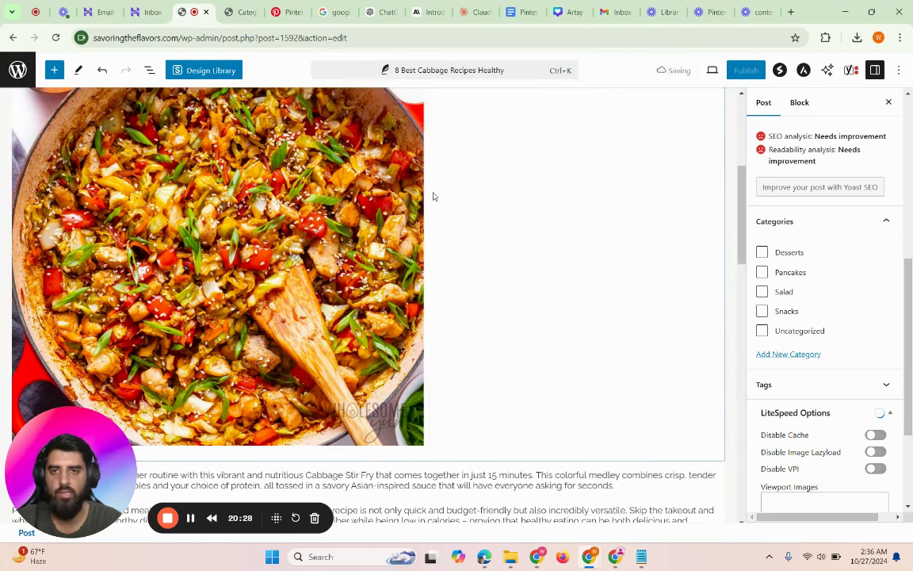
# Reload the post editor to refresh the category list in the post settings
pyautogui.scroll(5, 432, 197)
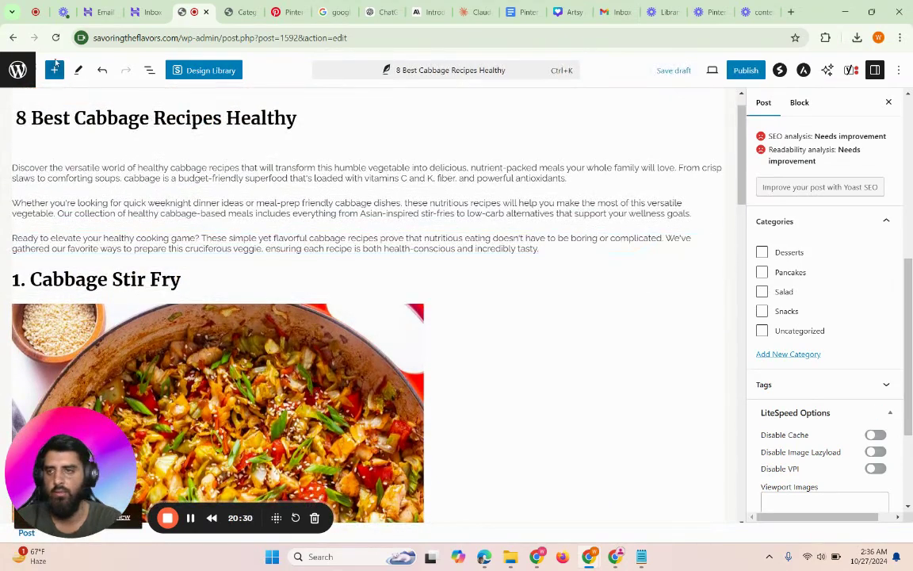
pyautogui.click(55, 38)
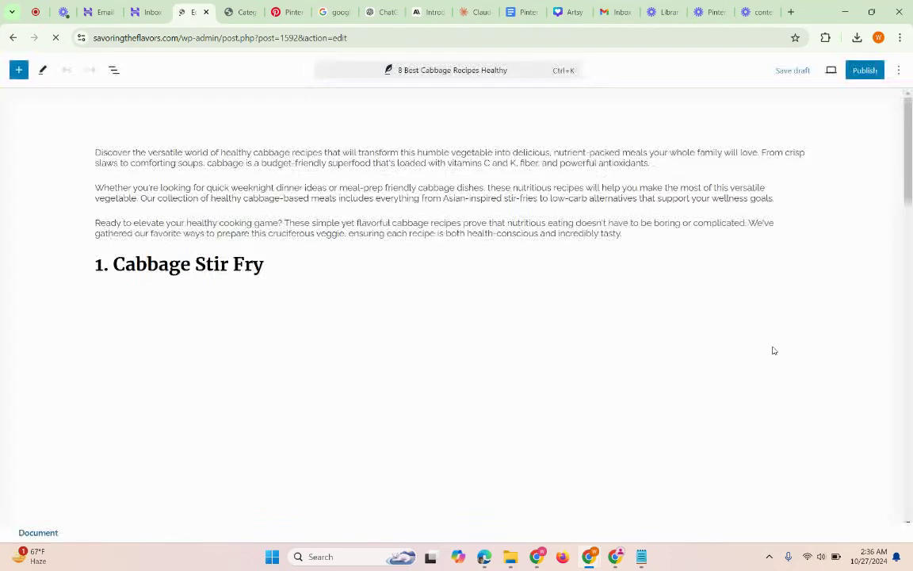
pyautogui.scroll(-3, 840, 334)
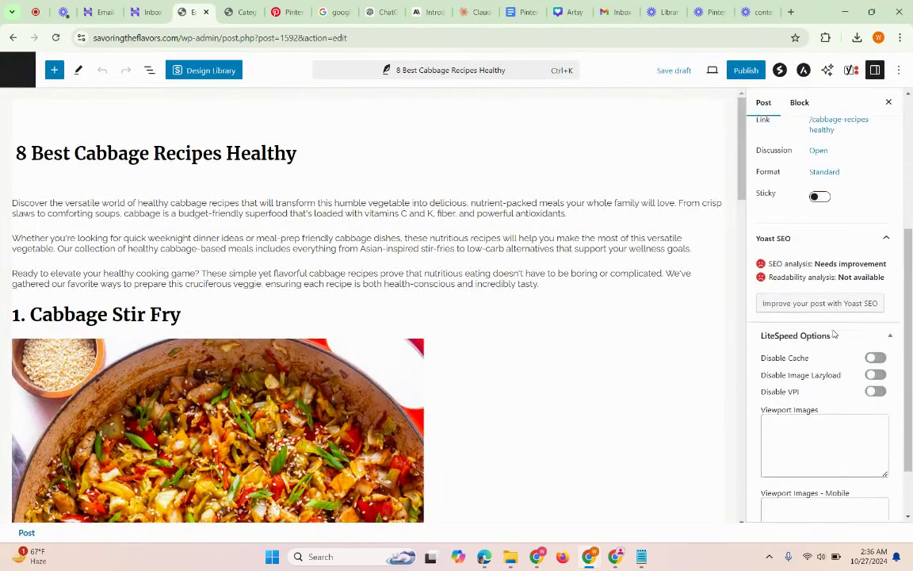
pyautogui.scroll(-1, 834, 334)
pyautogui.scroll(3, 834, 334)
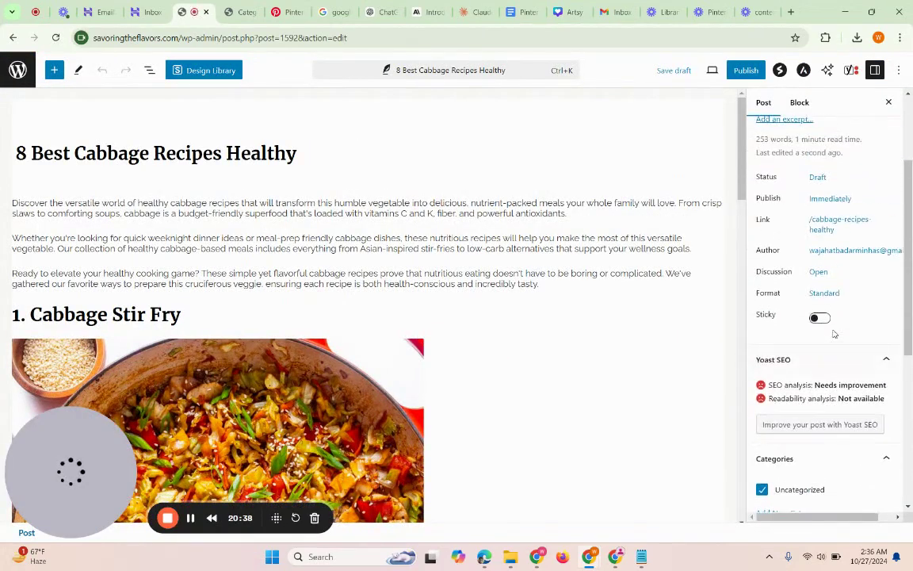
pyautogui.scroll(-3, 834, 334)
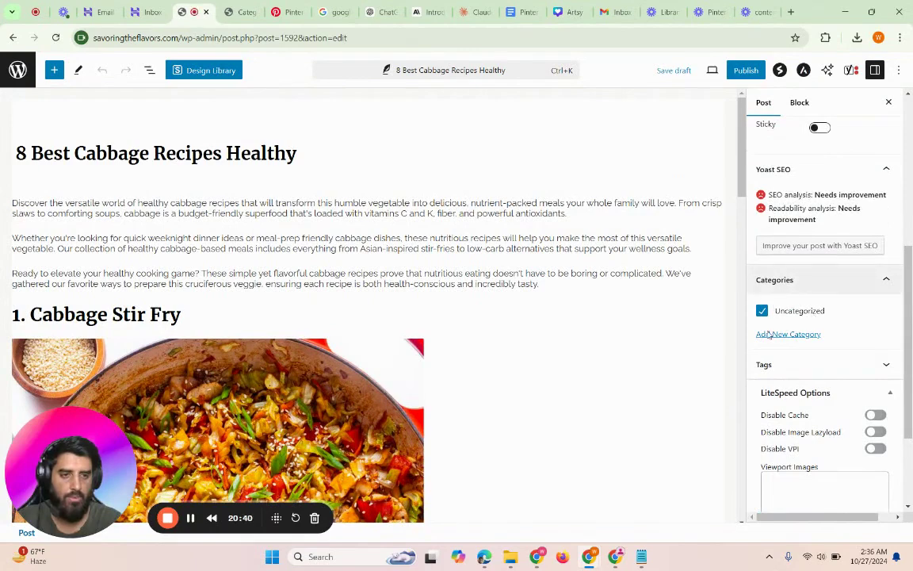
# Add a new "Vegetable Recipes" category without a parent to the post and remove the post from Uncategorized
pyautogui.click(783, 335)
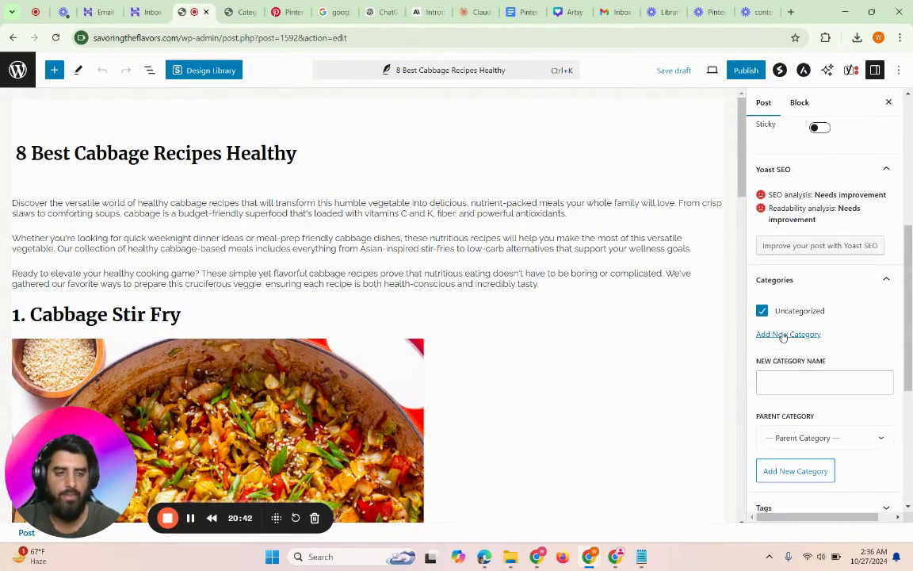
pyautogui.click(781, 386)
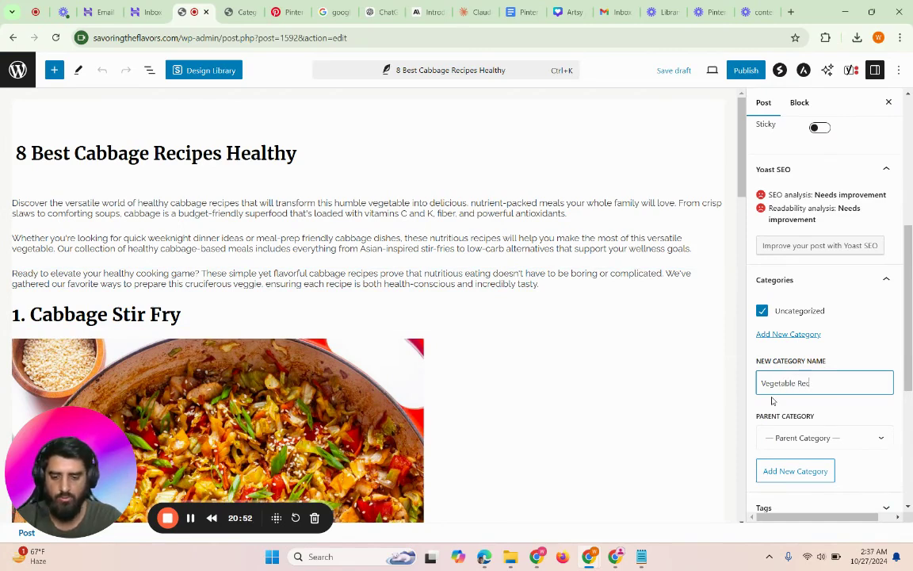
pyautogui.scroll(-1, 773, 401)
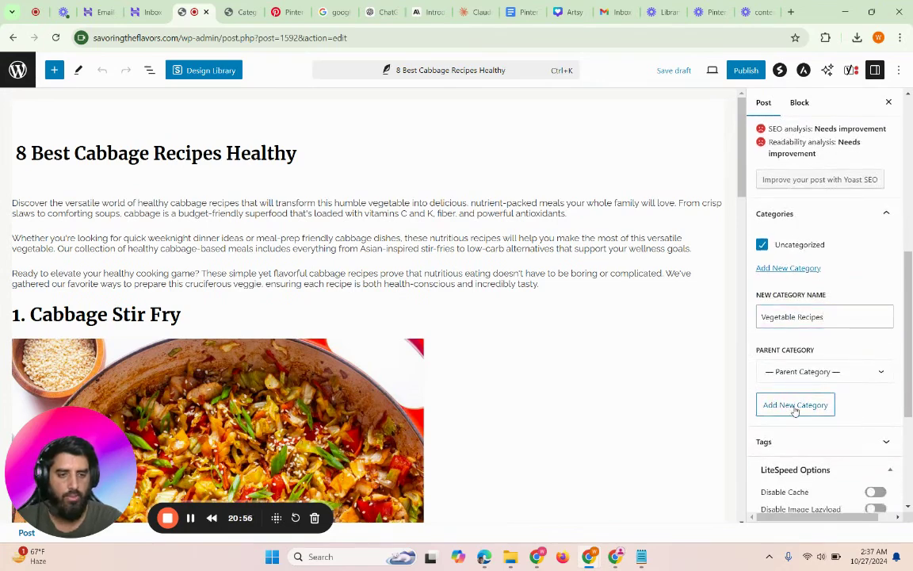
pyautogui.click(795, 405)
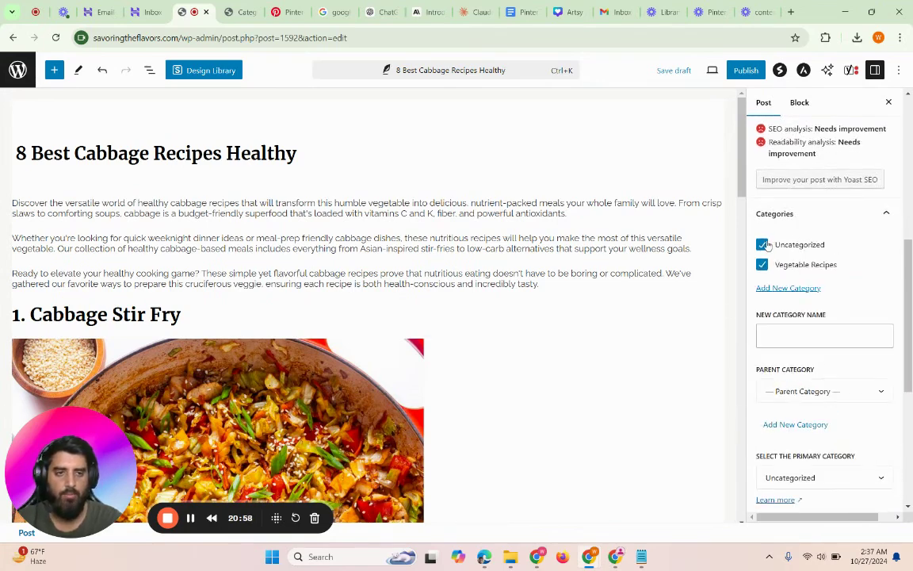
pyautogui.click(764, 245)
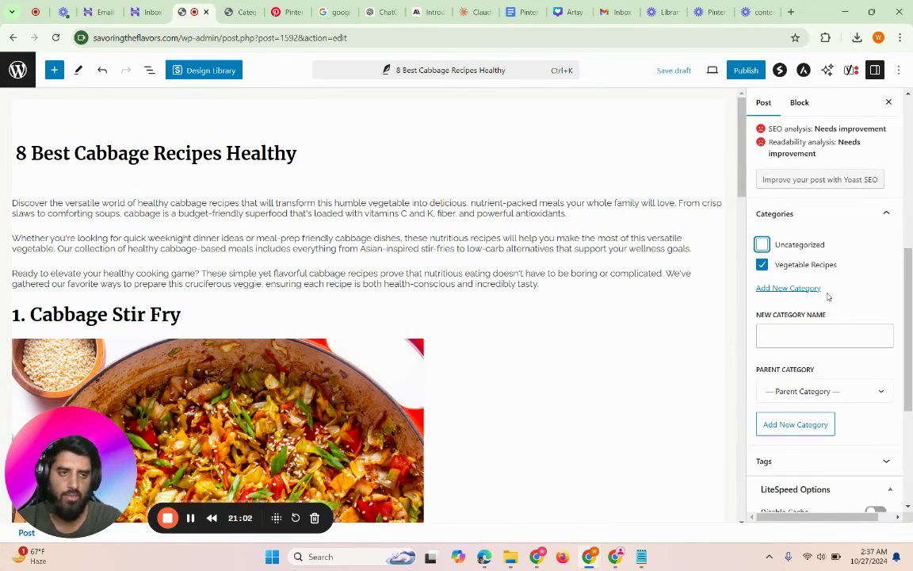
pyautogui.scroll(-1, 828, 297)
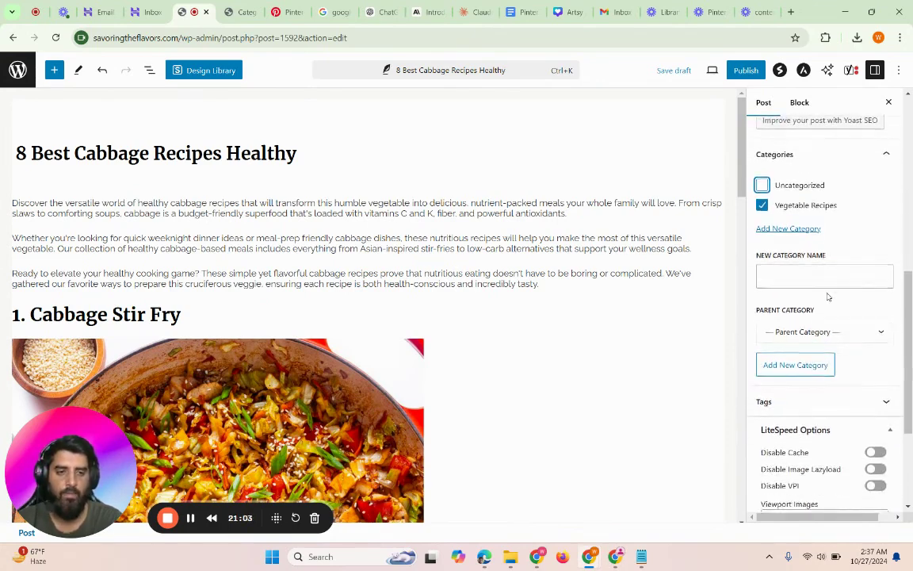
# Search Google for "cabbage stir fry" in place of the Categories management page
pyautogui.click(244, 11)
pyautogui.click(221, 37)
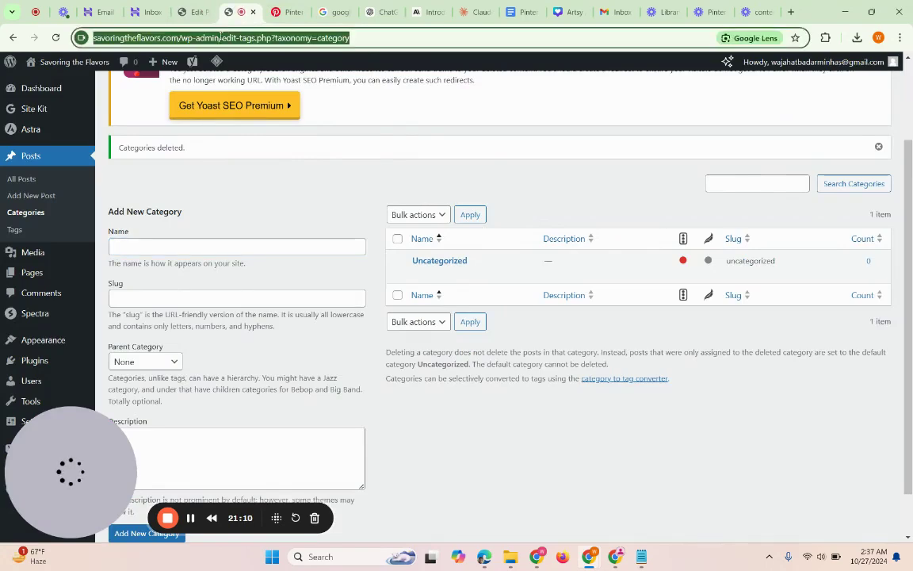
pyautogui.write('ca')
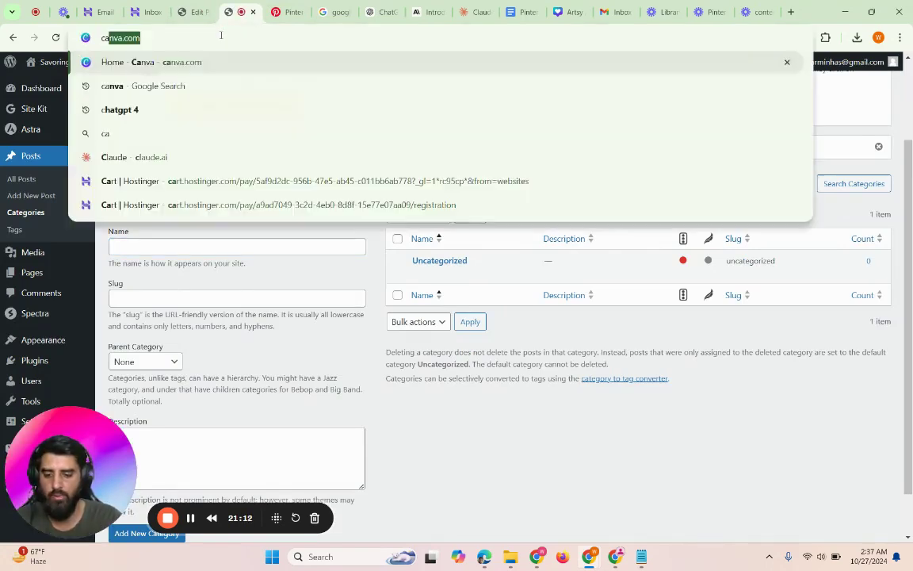
pyautogui.write('bbage stir fry')
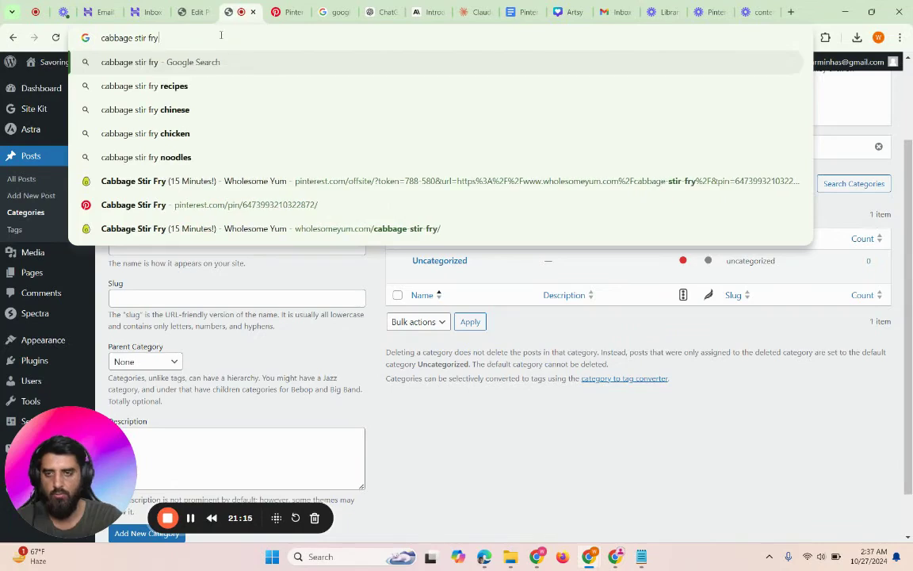
pyautogui.press('Return')
# Recheck the cabbage stir fry image and credit in the post, and switch to the Pinterest results for "cabbage recipes healthy"
pyautogui.click(198, 11)
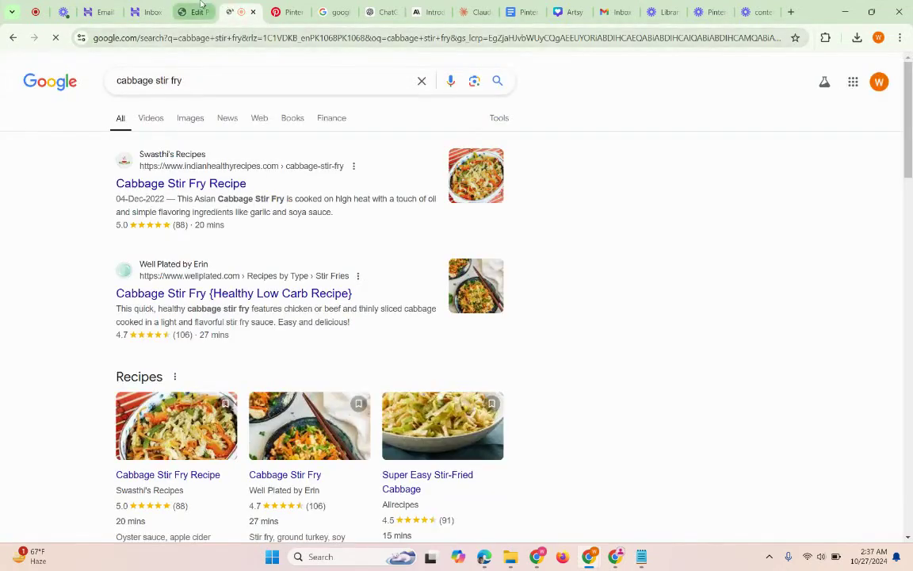
pyautogui.scroll(-5, 104, 268)
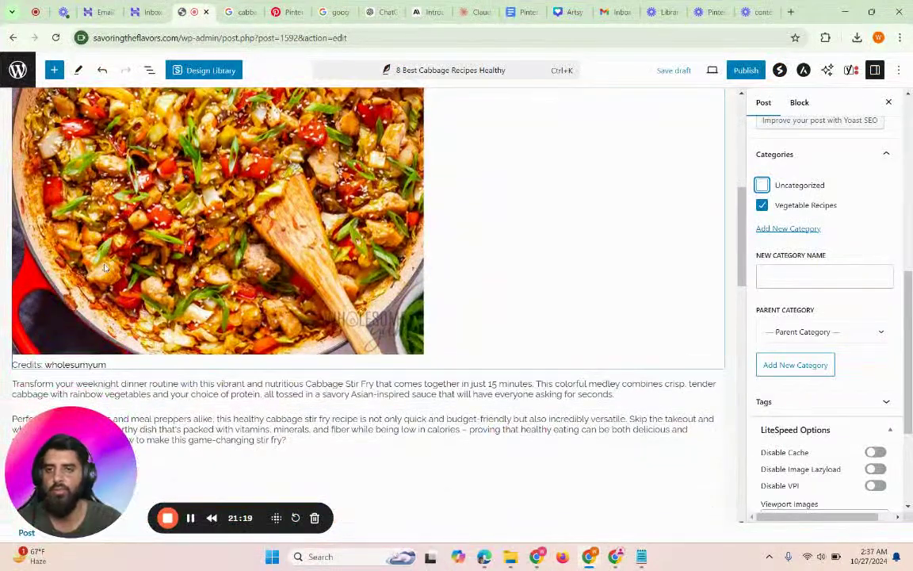
pyautogui.click(285, 12)
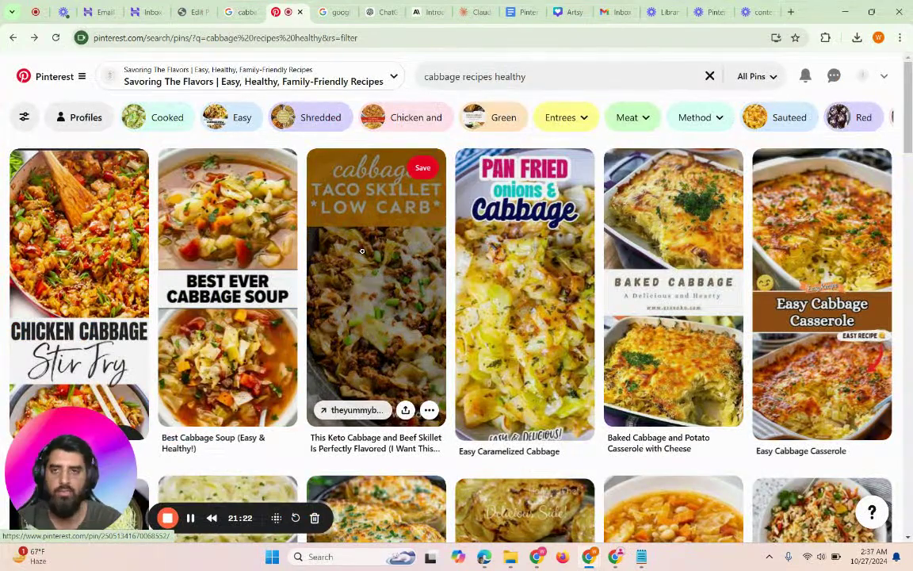
# Look through the Google results for "cabbage stir fry" and open the Cabbage Stir Fry Recipe from Swasthi's Recipes
pyautogui.click(240, 12)
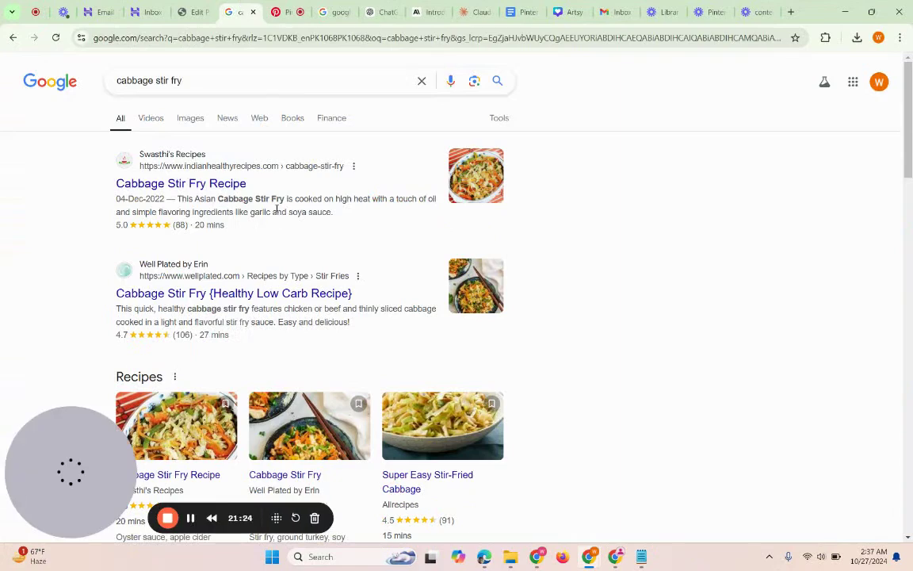
pyautogui.scroll(-1, 276, 209)
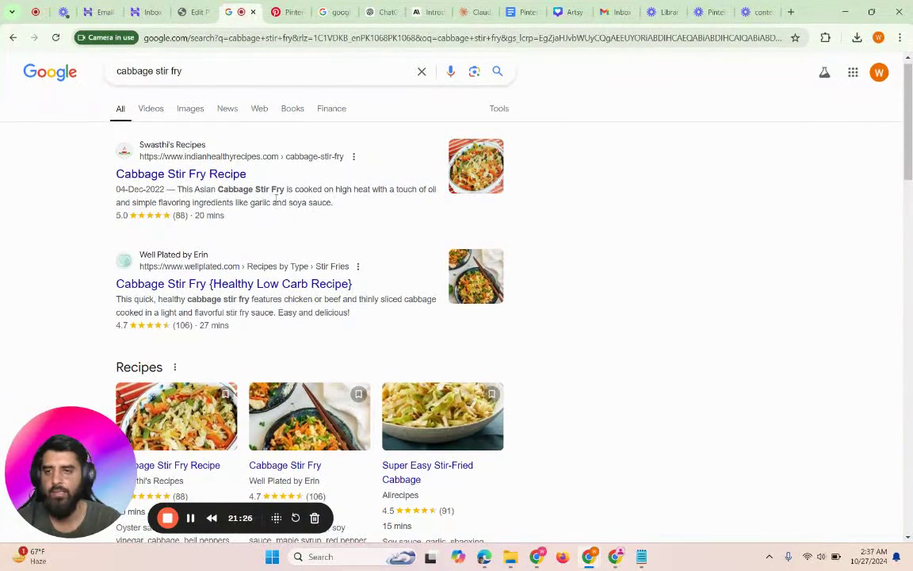
pyautogui.scroll(-3, 276, 195)
pyautogui.scroll(3, 276, 202)
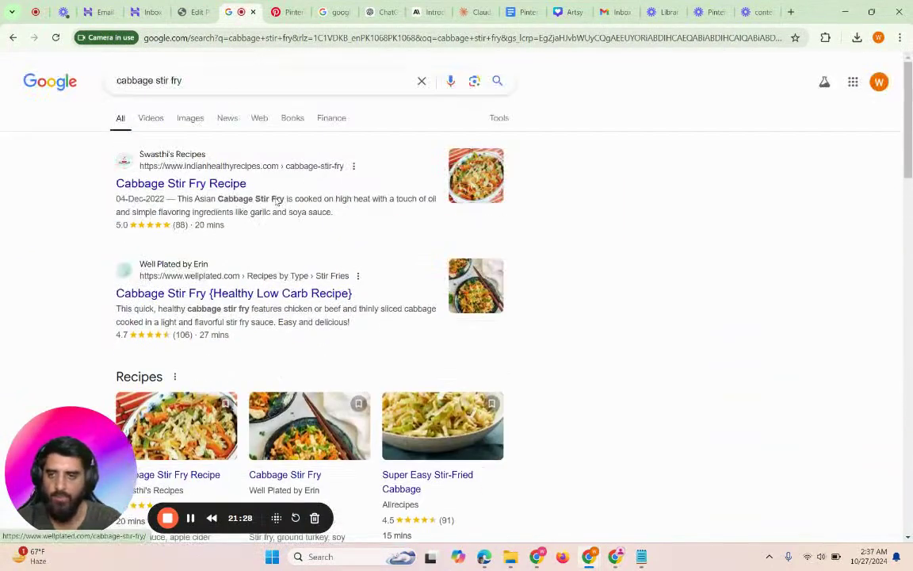
pyautogui.click(207, 80)
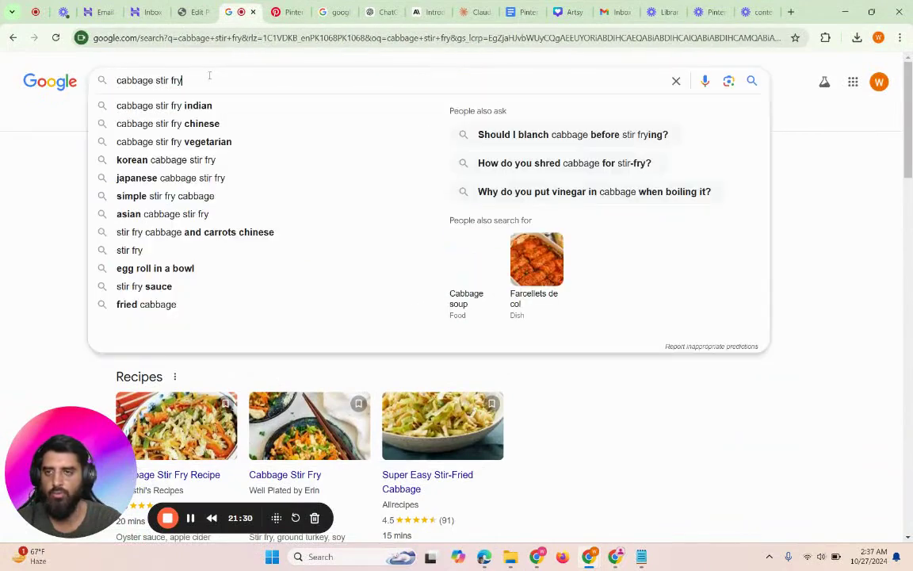
pyautogui.click(18, 179)
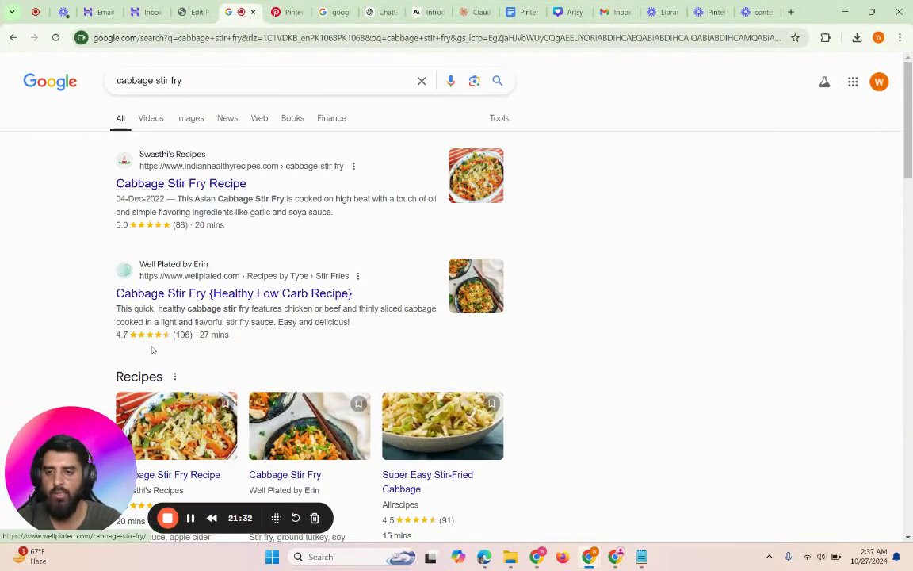
pyautogui.scroll(-3, 151, 349)
pyautogui.scroll(-8, 153, 351)
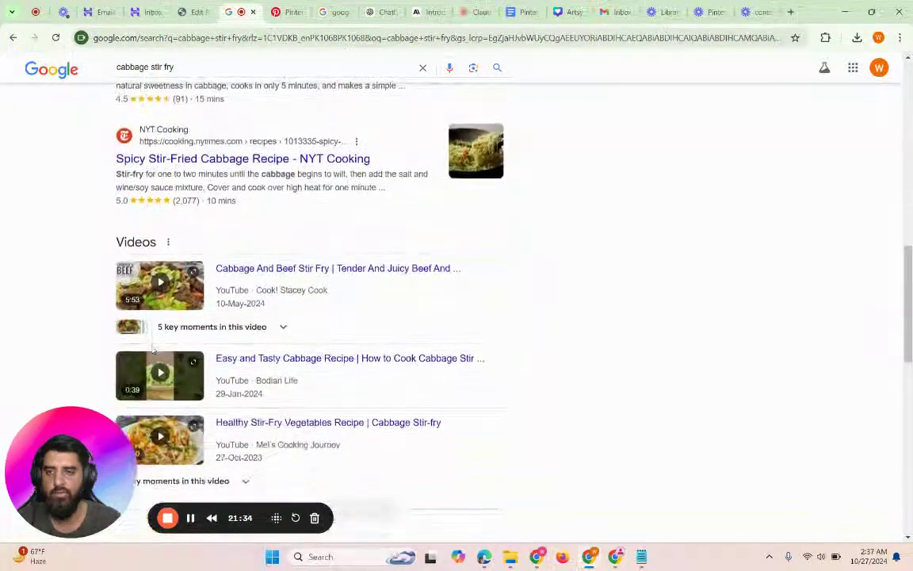
pyautogui.scroll(12, 153, 351)
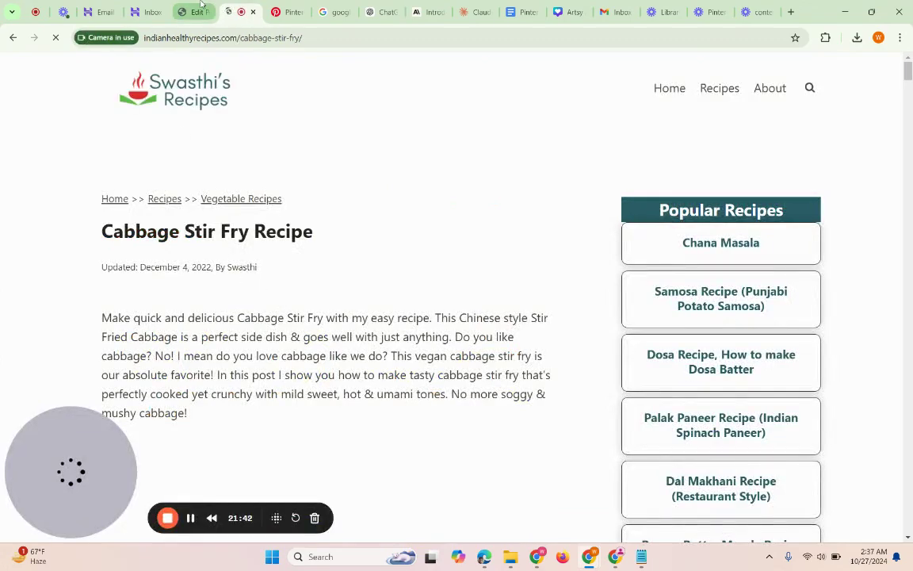
# Check the stir fry section in the post, return from the recipe page to the Google results and examine further recipes
pyautogui.click(198, 12)
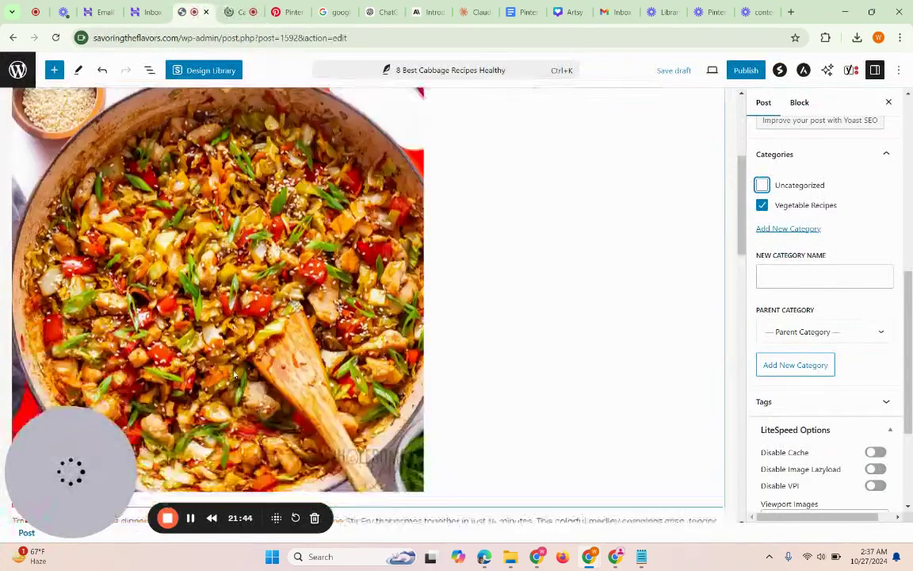
pyautogui.scroll(-4, 234, 375)
pyautogui.click(226, 6)
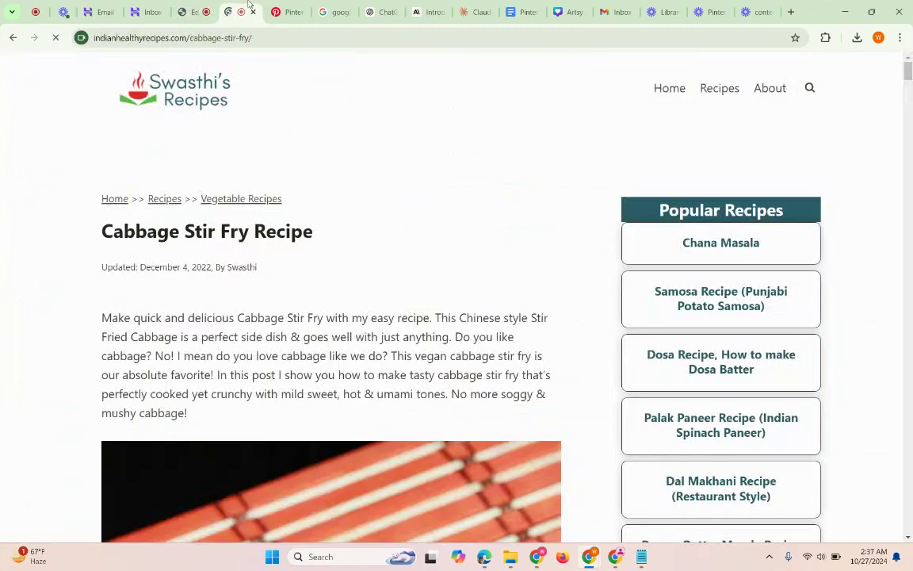
pyautogui.click(13, 38)
pyautogui.scroll(-3, 230, 279)
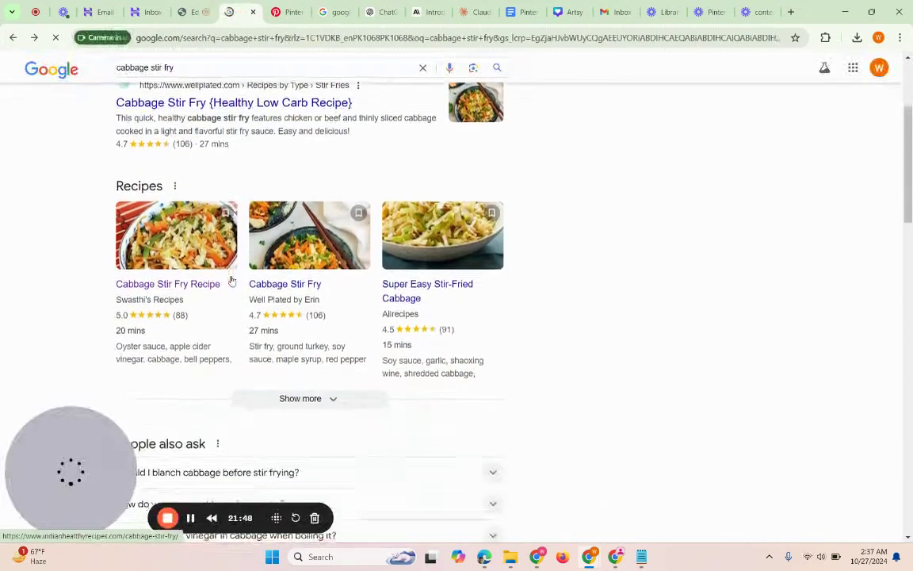
pyautogui.scroll(-6, 232, 279)
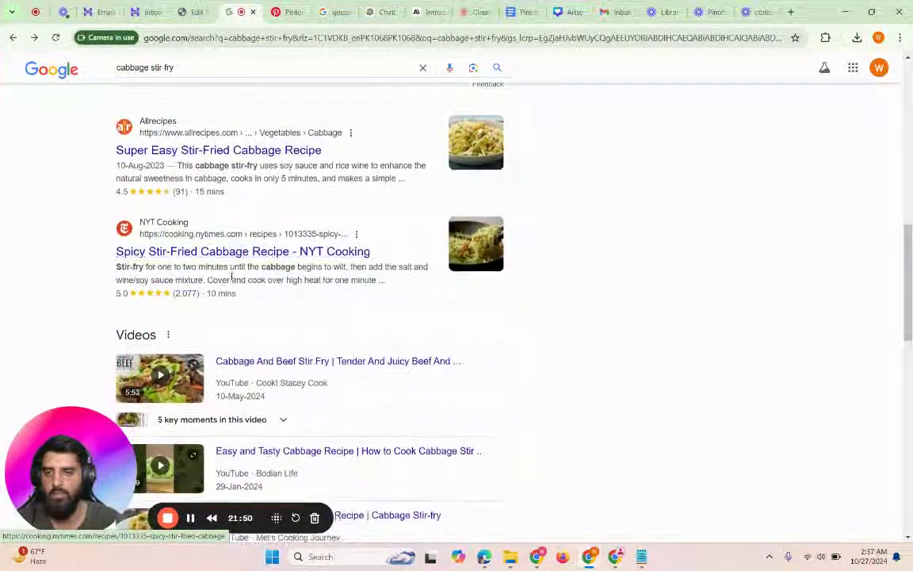
# Replace the Google query with "Cabbage Recipes Healthy" copied from the post title and run the search
pyautogui.tripleClick(167, 66)
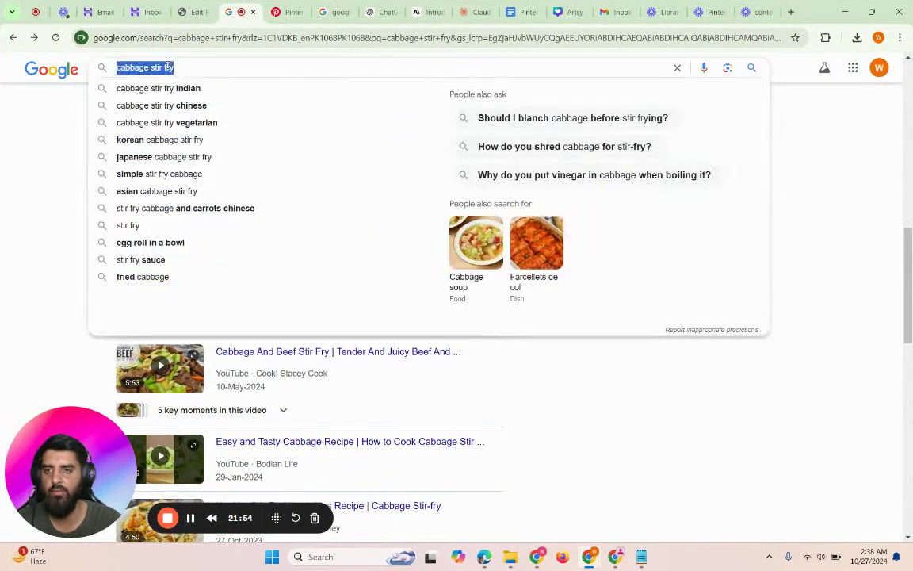
pyautogui.press('BackSpace')
pyautogui.click(191, 6)
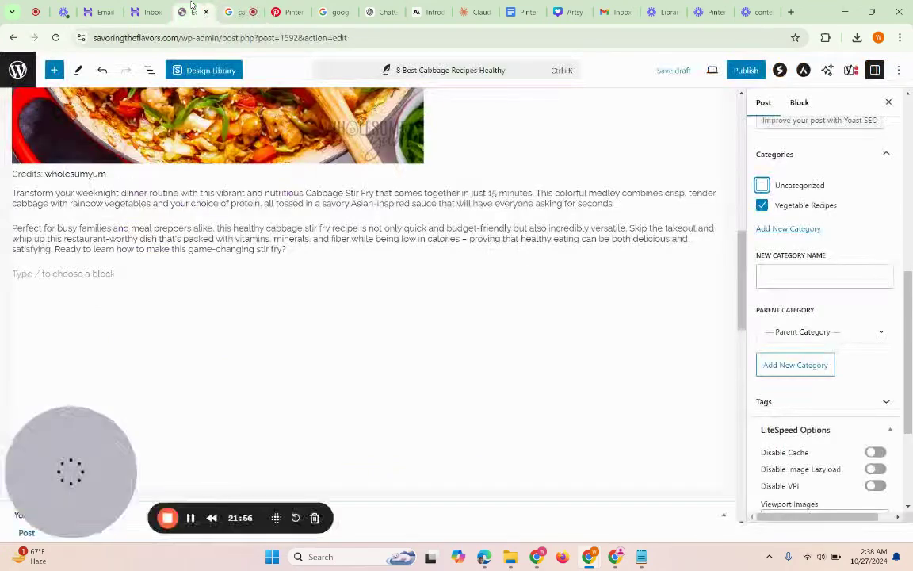
pyautogui.scroll(6, 81, 161)
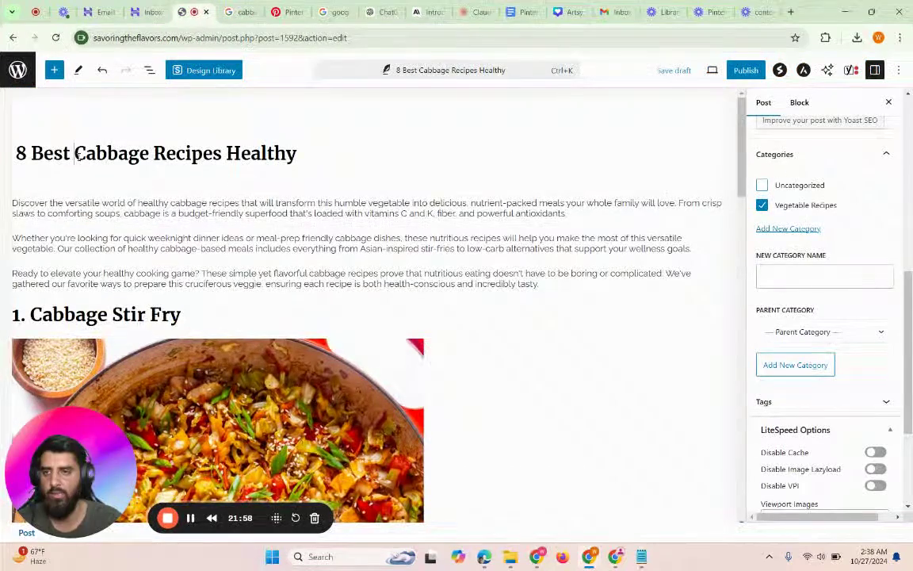
pyautogui.moveTo(74, 153); pyautogui.dragTo(301, 153)
pyautogui.hotkey('ctrl', 'c')
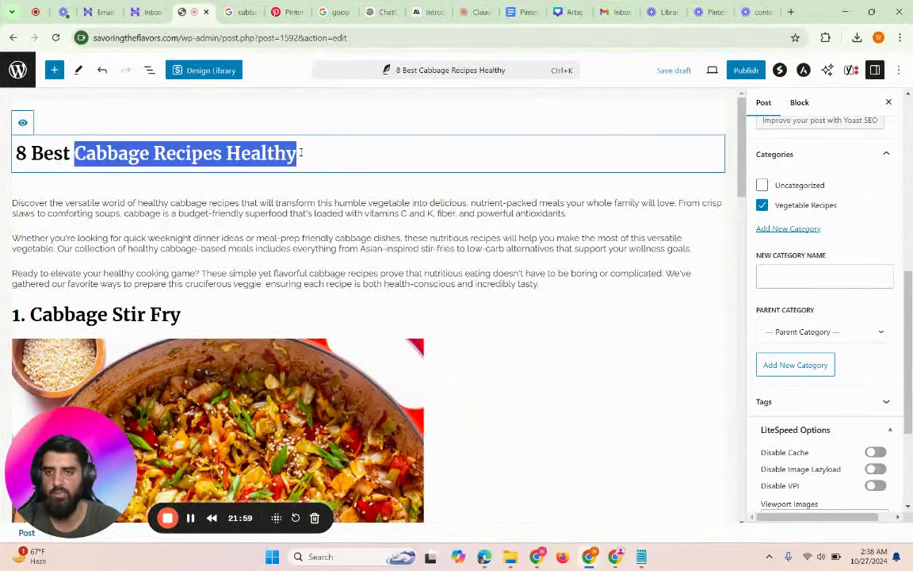
pyautogui.click(273, 10)
pyautogui.click(241, 11)
pyautogui.hotkey('ctrl', 'v')
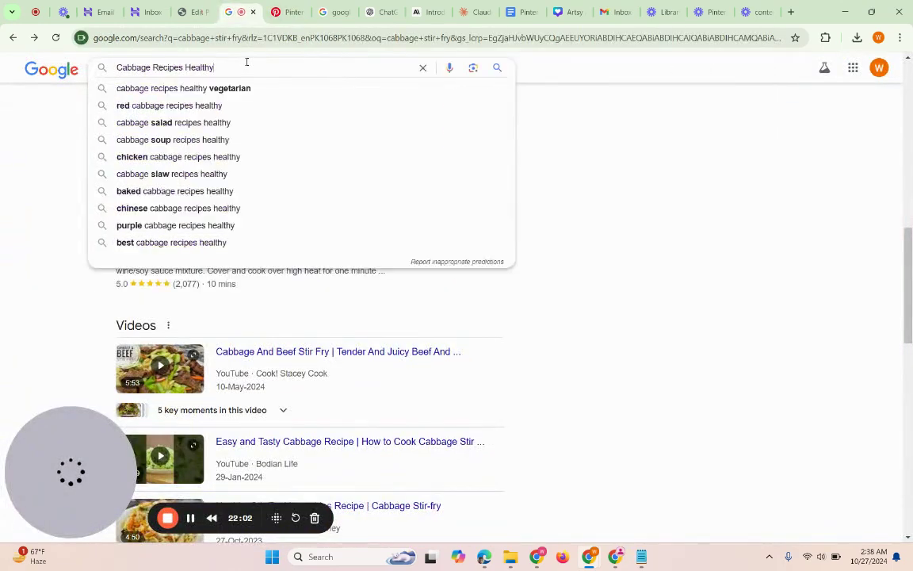
pyautogui.press('Return')
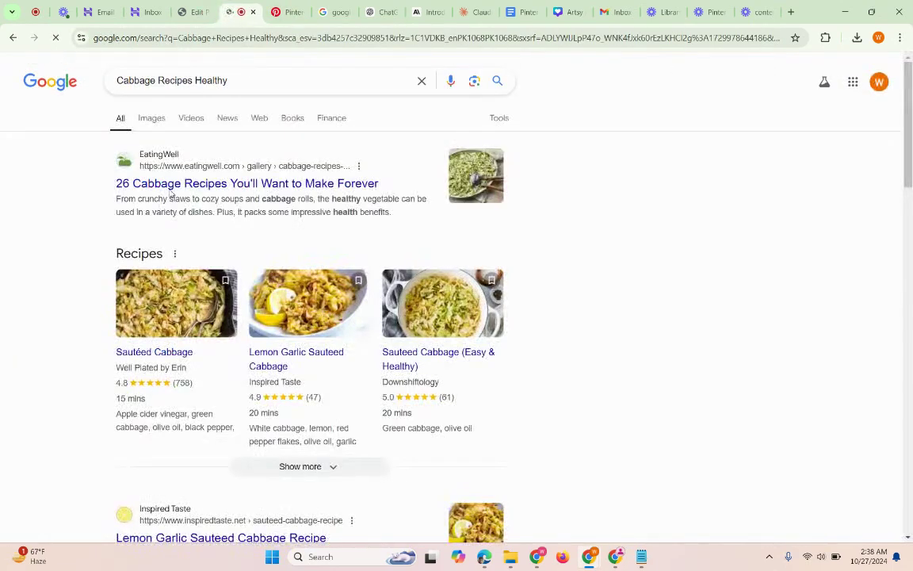
# Open the Lemon Garlic Sauteed Cabbage recipe on Inspired Taste from the results and select its page address
pyautogui.scroll(-4, 127, 253)
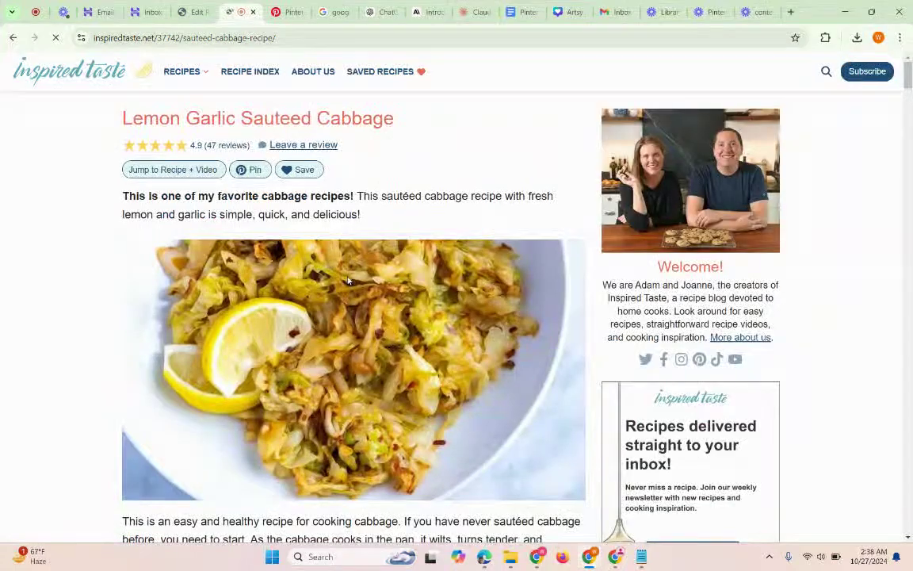
pyautogui.scroll(-3, 349, 282)
pyautogui.scroll(3, 349, 282)
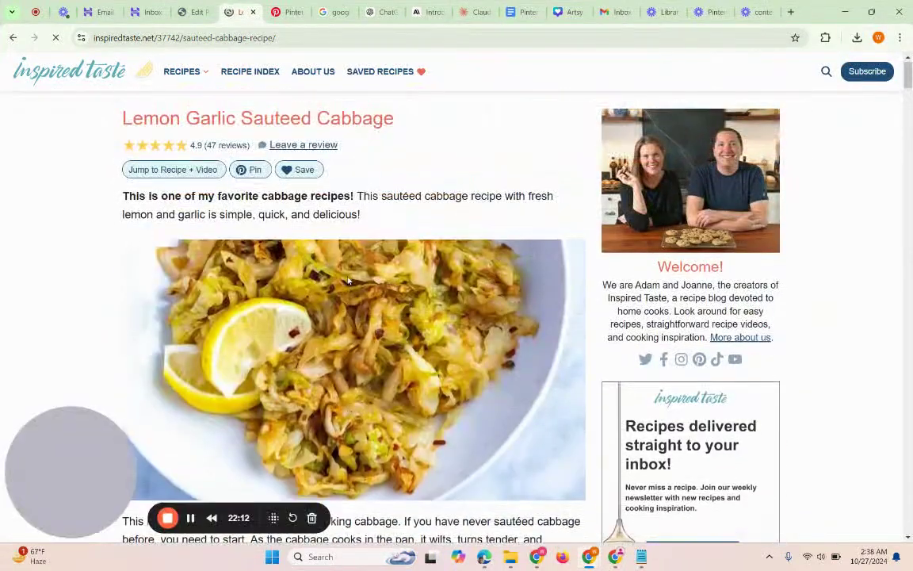
pyautogui.click(271, 39)
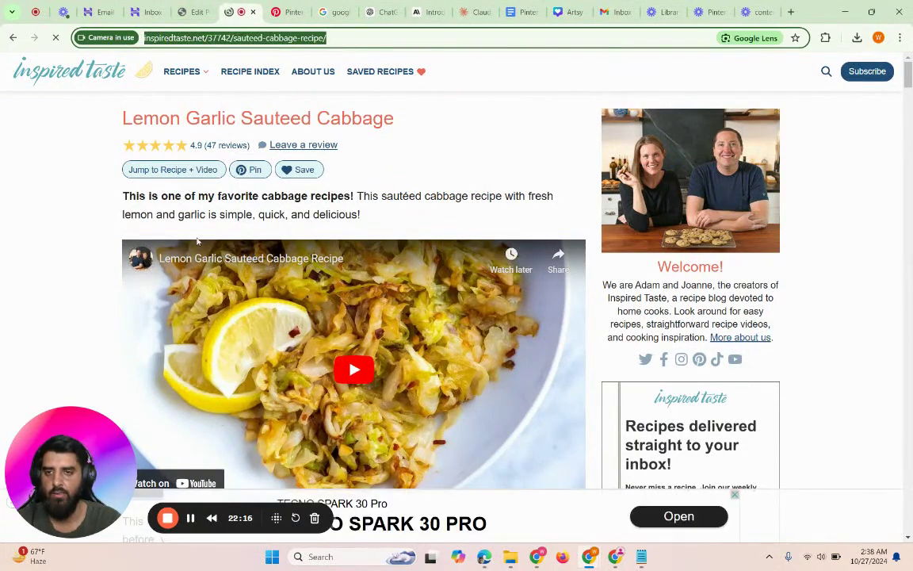
# Save the recipe's lemon and sauteed cabbage photo to Downloads as a JPEG named "Easy-Sauteed-Cabbage-Recipe"
pyautogui.scroll(-8, 215, 287)
pyautogui.scroll(-3, 214, 288)
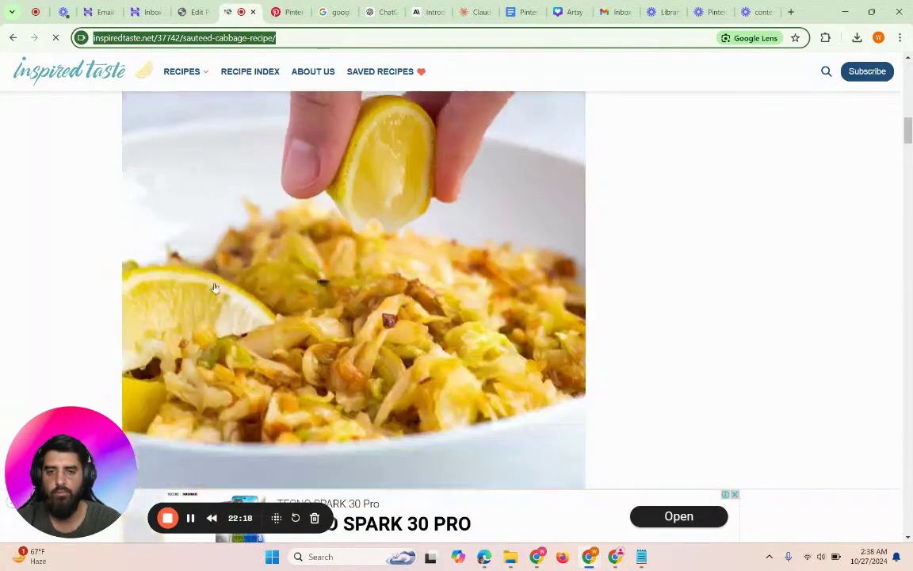
pyautogui.scroll(-2, 214, 288)
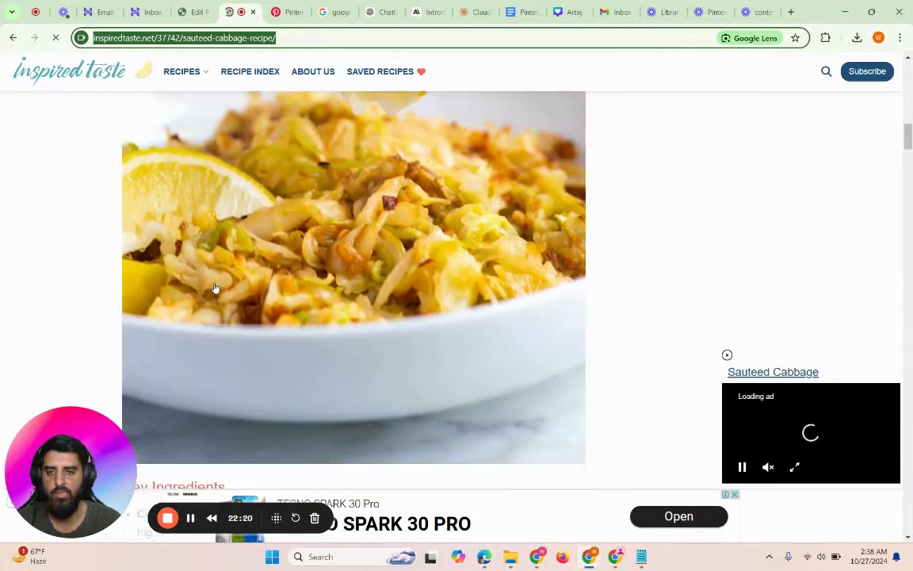
pyautogui.rightClick(246, 191)
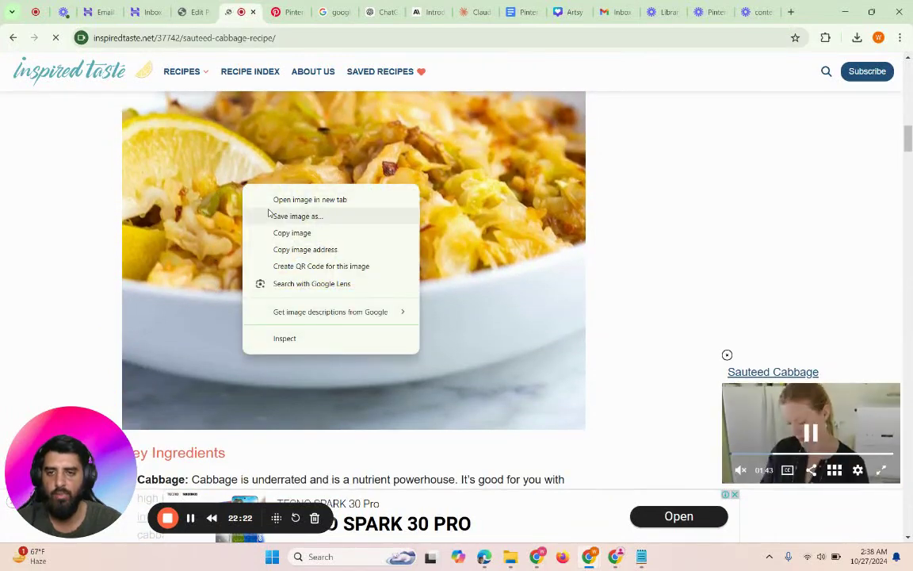
pyautogui.click(270, 214)
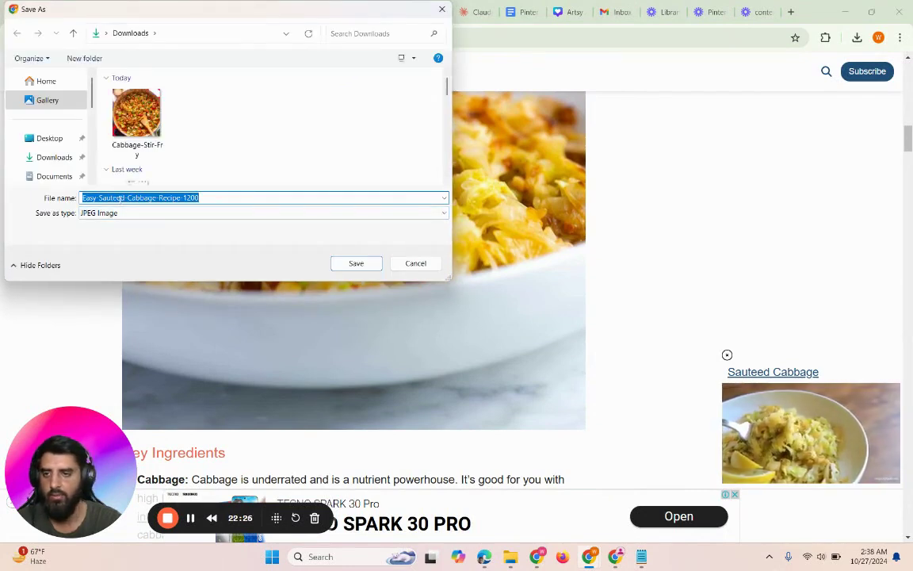
pyautogui.moveTo(182, 197); pyautogui.dragTo(212, 199)
pyautogui.press('BackSpace')
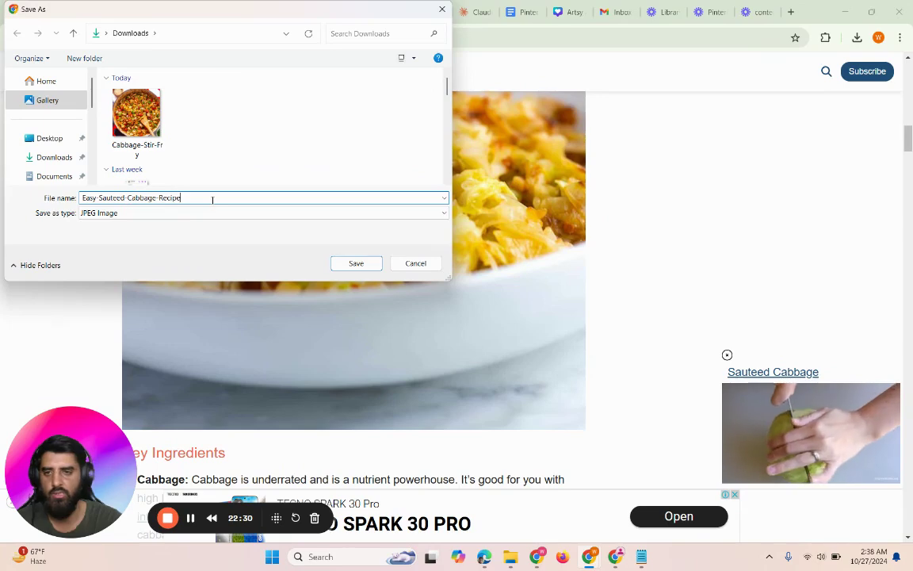
pyautogui.click(349, 264)
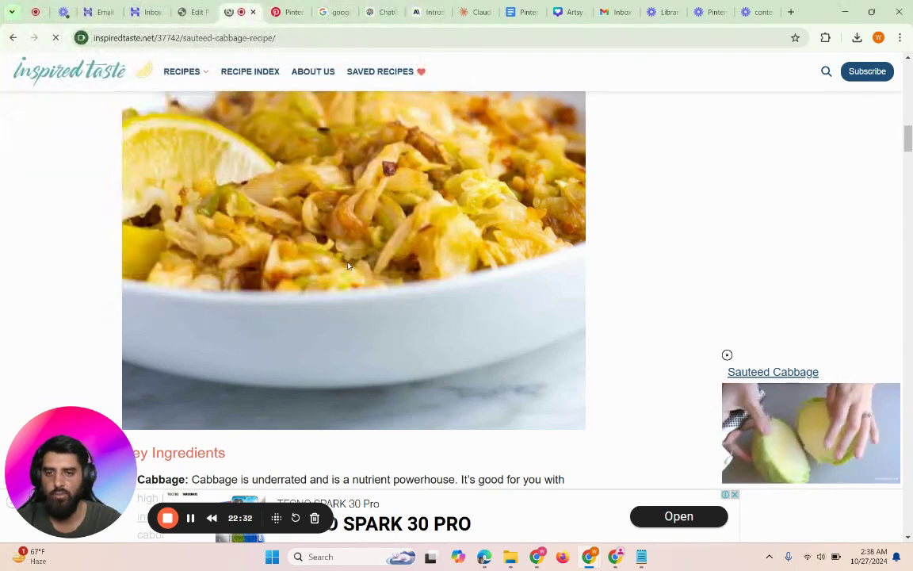
# Add a heading block below the stir fry text in the post and start it with "2."
pyautogui.click(191, 4)
pyautogui.scroll(-10, 237, 329)
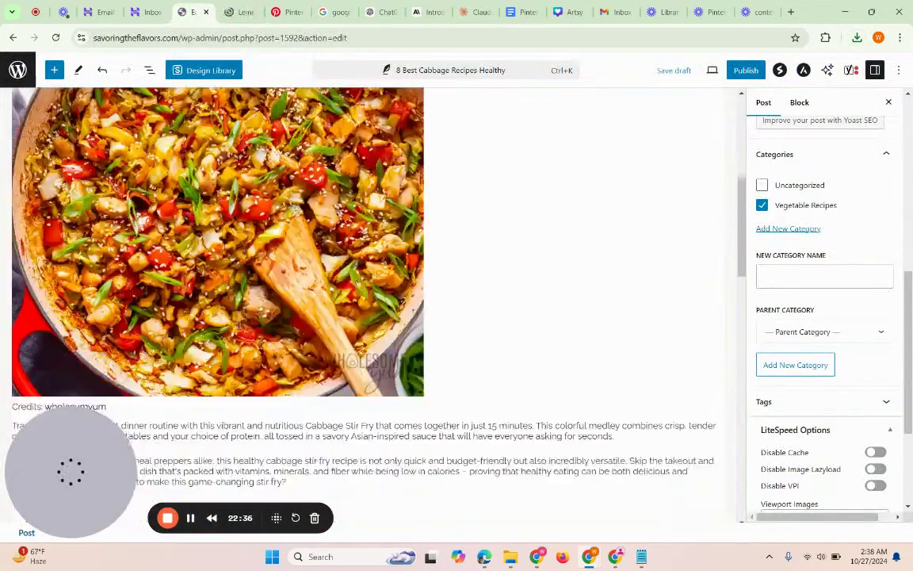
pyautogui.click(66, 274)
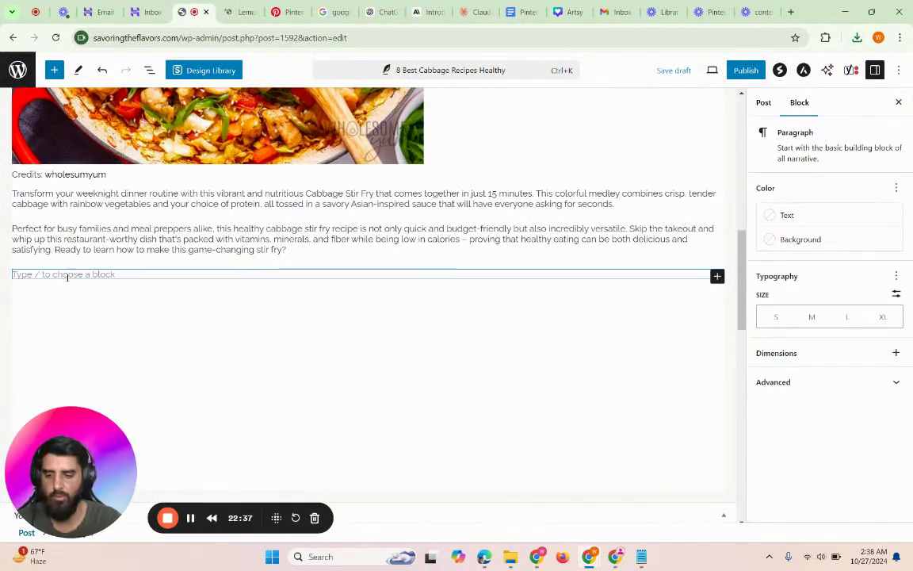
pyautogui.write('2')
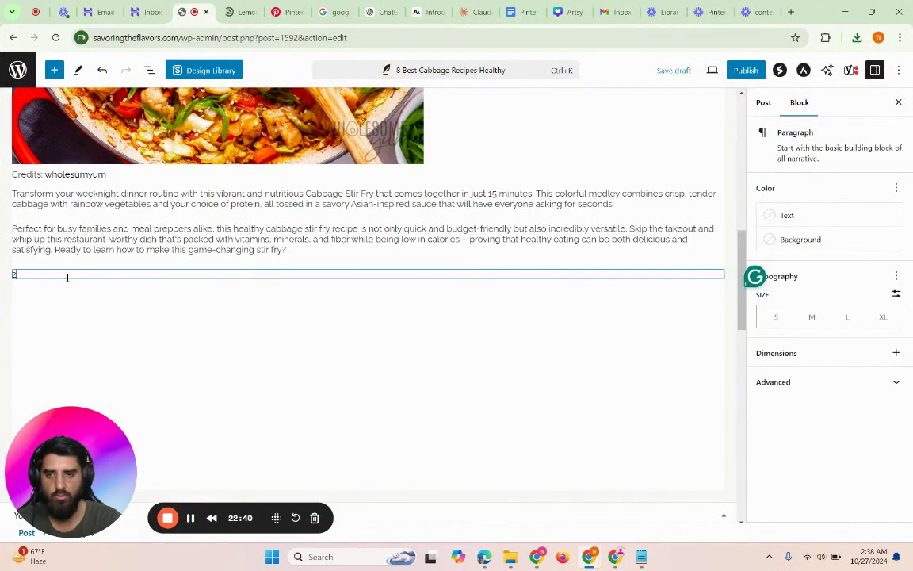
pyautogui.click(717, 276)
pyautogui.click(692, 379)
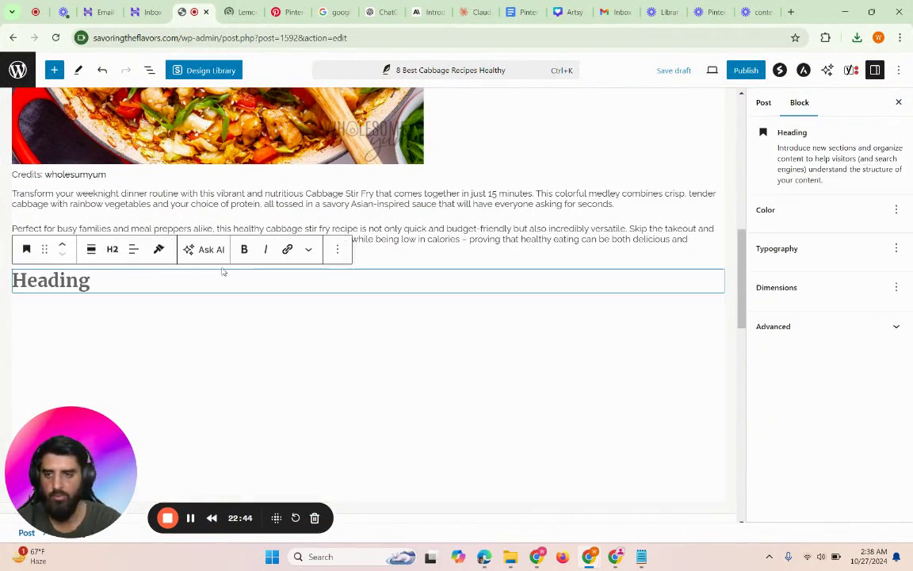
pyautogui.write('2.')
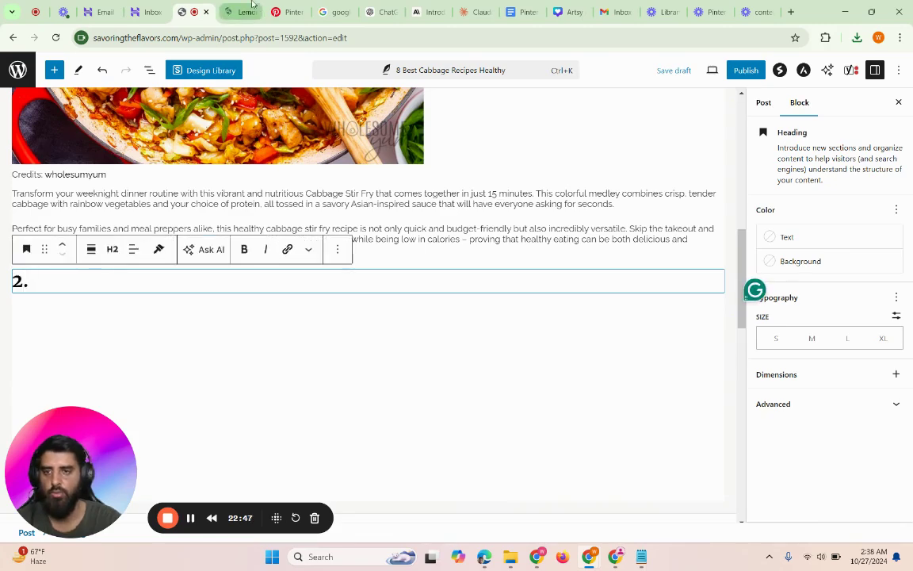
# Complete the "2." heading in the post with the title "Lemon Garlic Sauteed Cabbage" copied from the Inspired Taste recipe page
pyautogui.click(247, 11)
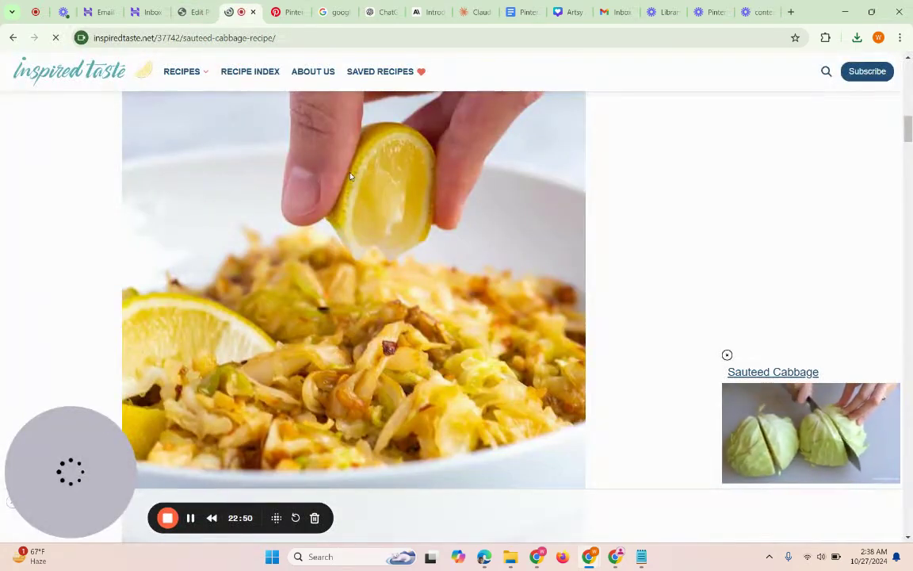
pyautogui.scroll(10, 351, 176)
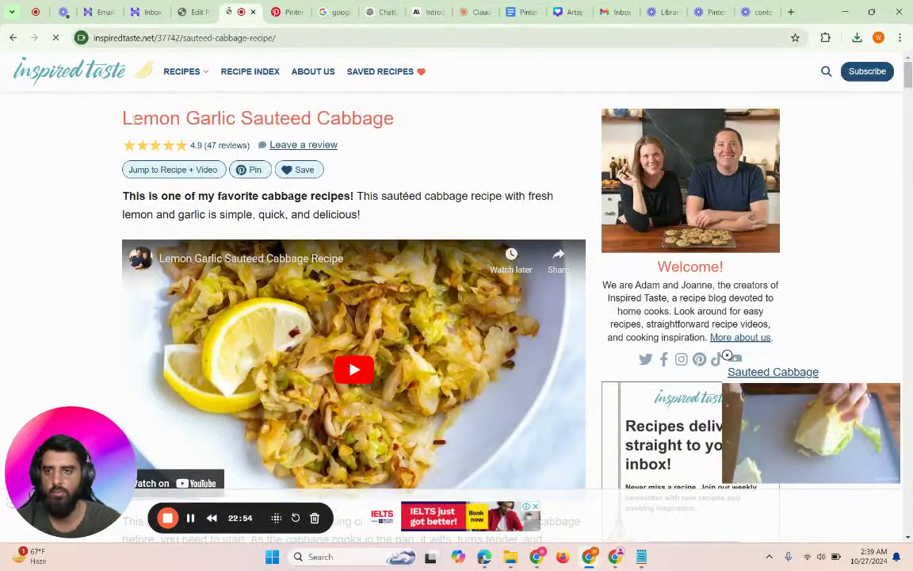
pyautogui.moveTo(124, 117); pyautogui.dragTo(394, 119)
pyautogui.hotkey('ctrl', 'c')
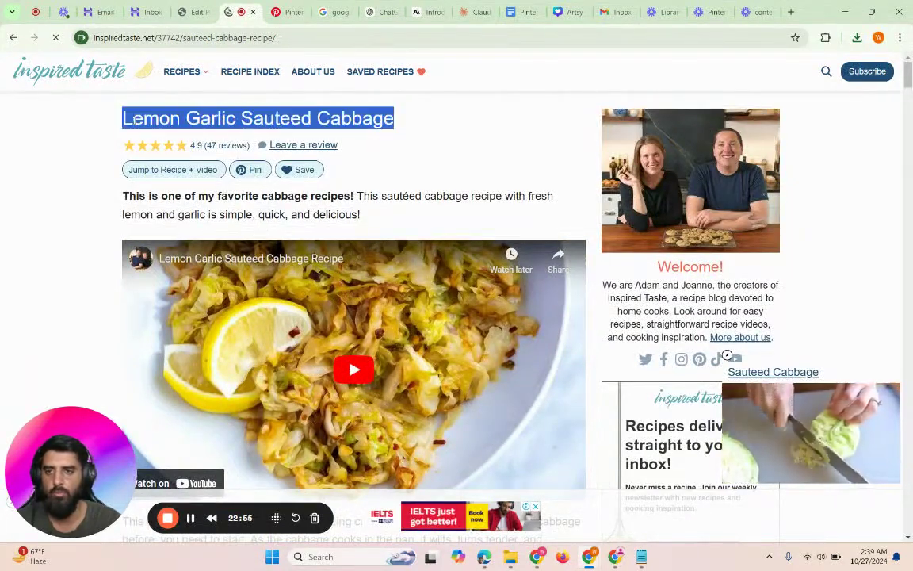
pyautogui.click(181, 5)
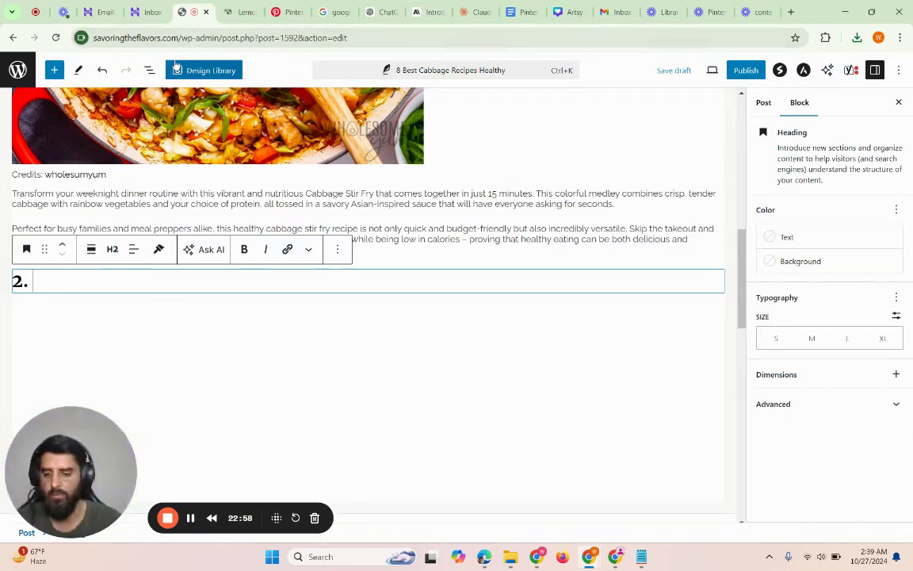
pyautogui.hotkey('ctrl', 'v')
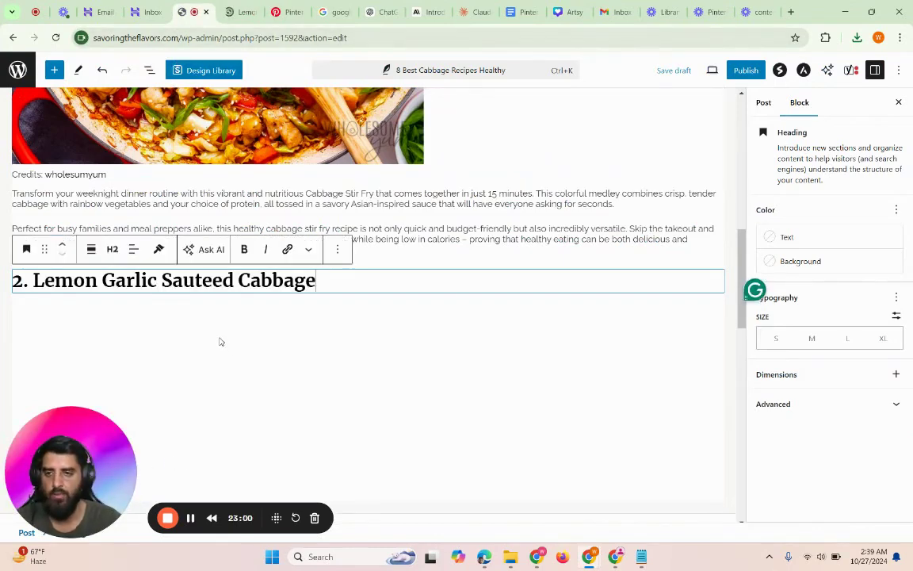
pyautogui.click(222, 308)
# Copy the earlier "Cabbage Stir Fry" description prompt in the ChatGPT conversation and paste it as a new message
pyautogui.tripleClick(225, 280)
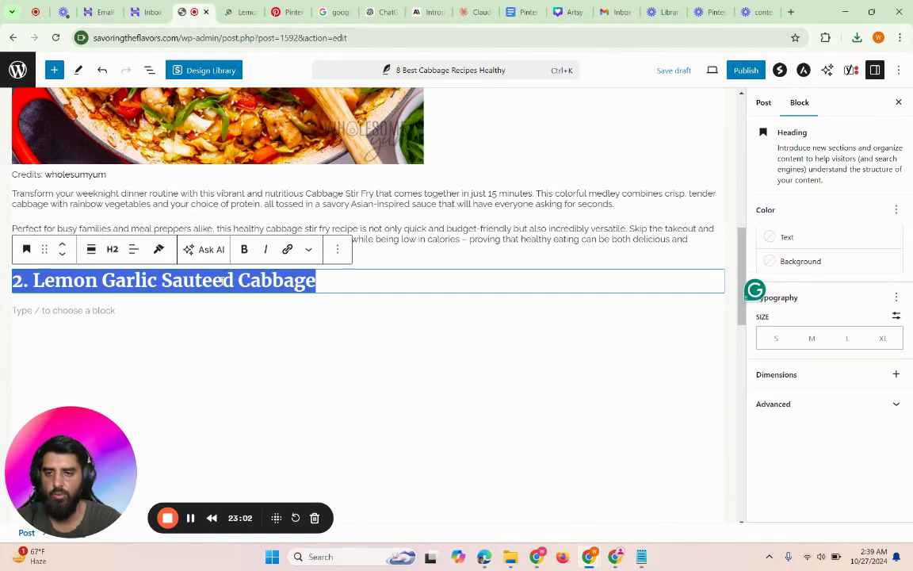
pyautogui.click(385, 11)
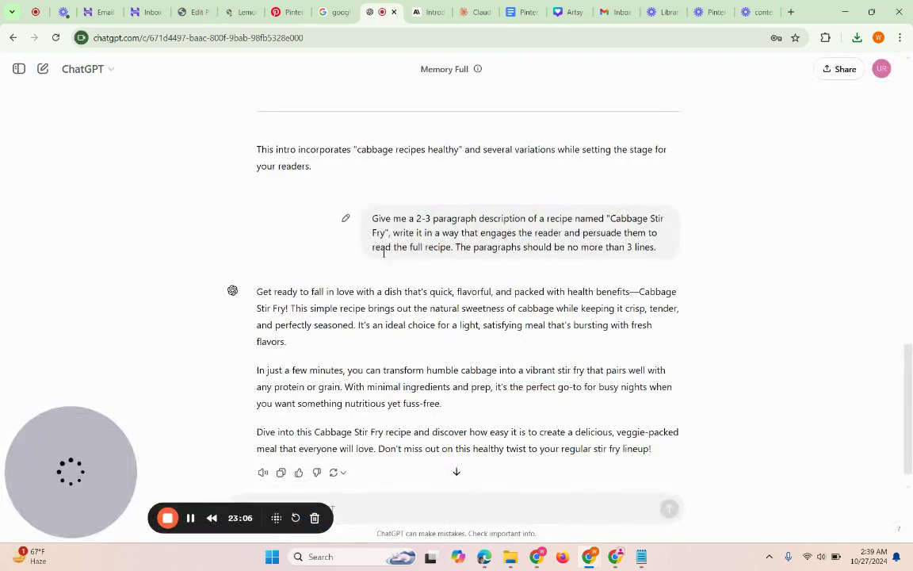
pyautogui.scroll(-1, 387, 404)
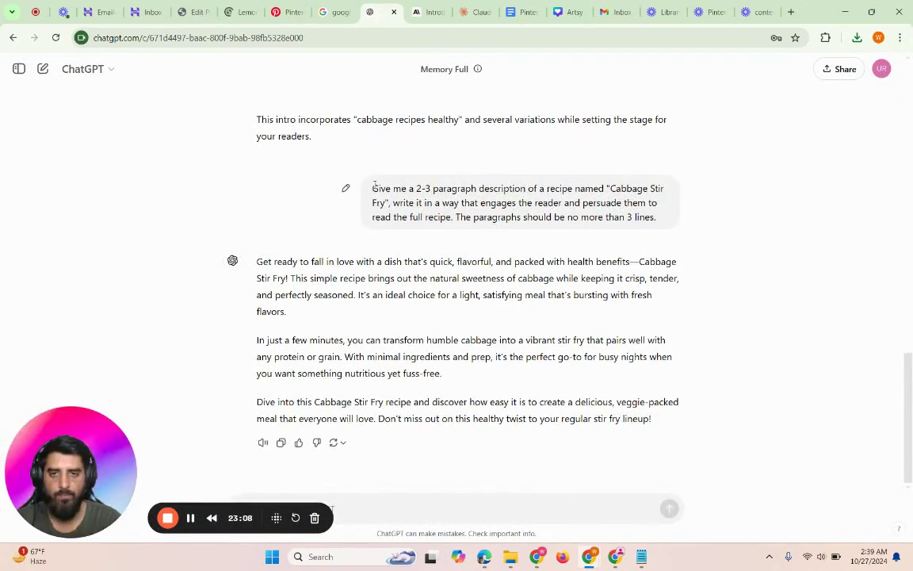
pyautogui.moveTo(374, 184); pyautogui.dragTo(671, 223)
pyautogui.hotkey('ctrl', 'c')
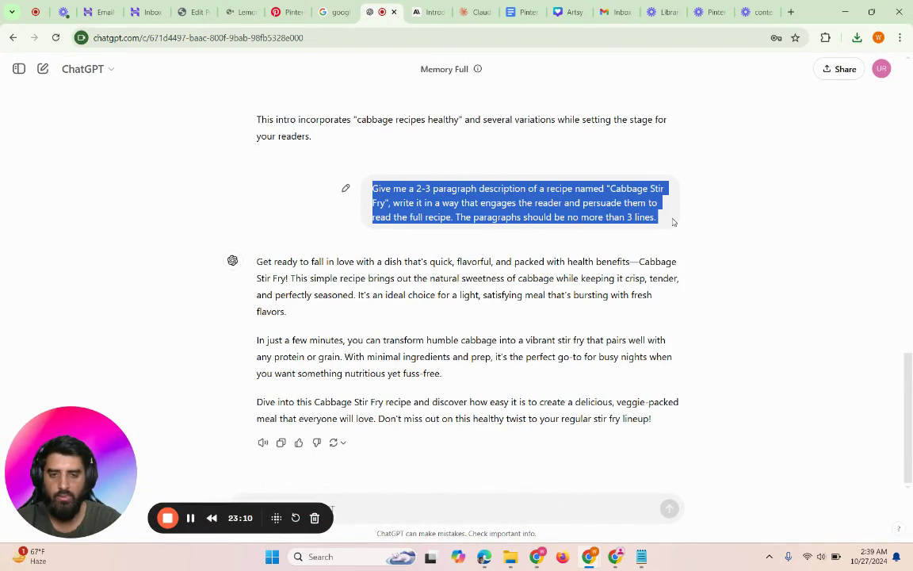
pyautogui.click(399, 502)
pyautogui.hotkey('ctrl', 'v')
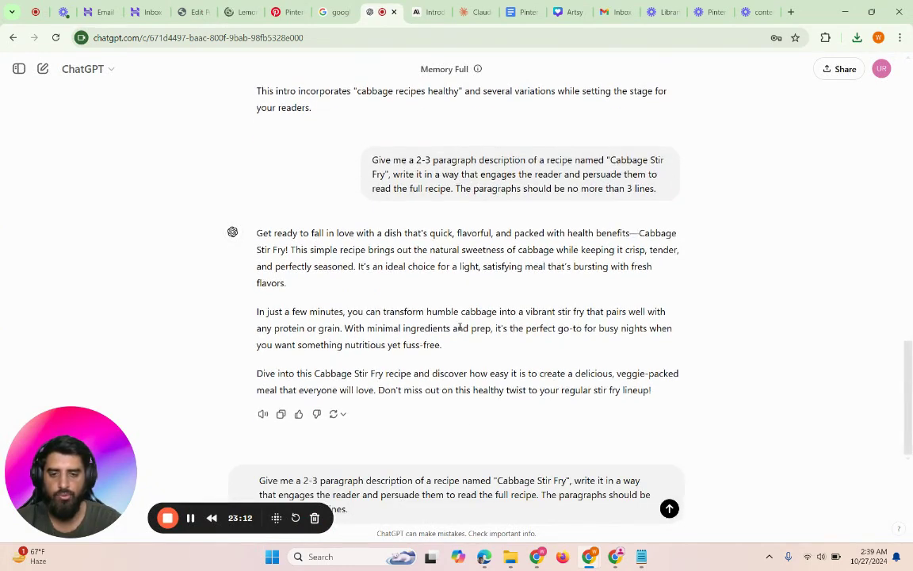
# Replace the recipe name in the ChatGPT draft with "Lemon Garlic Sauteed Cabbage" copied from the post heading and send the prompt
pyautogui.click(211, 4)
pyautogui.tripleClick(119, 277)
pyautogui.hotkey('ctrl', 'c')
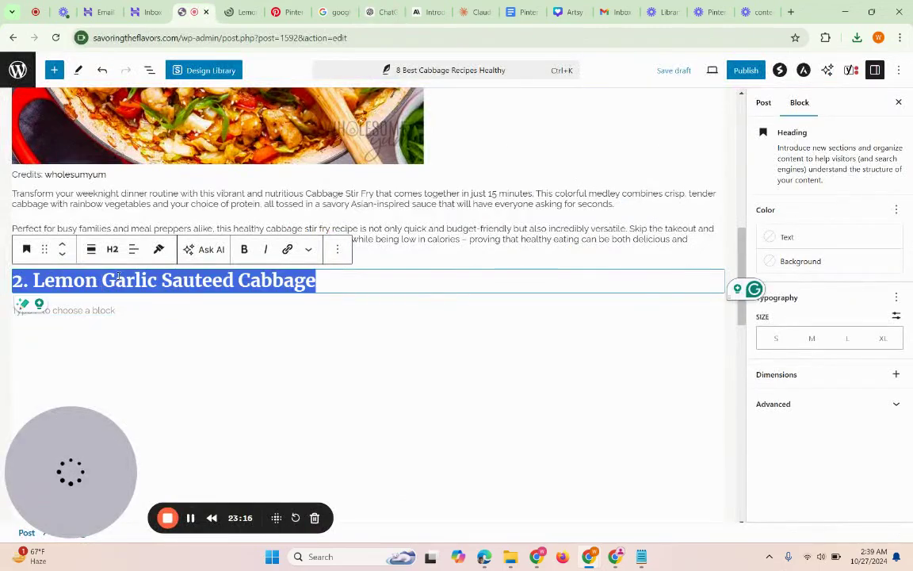
pyautogui.click(377, 11)
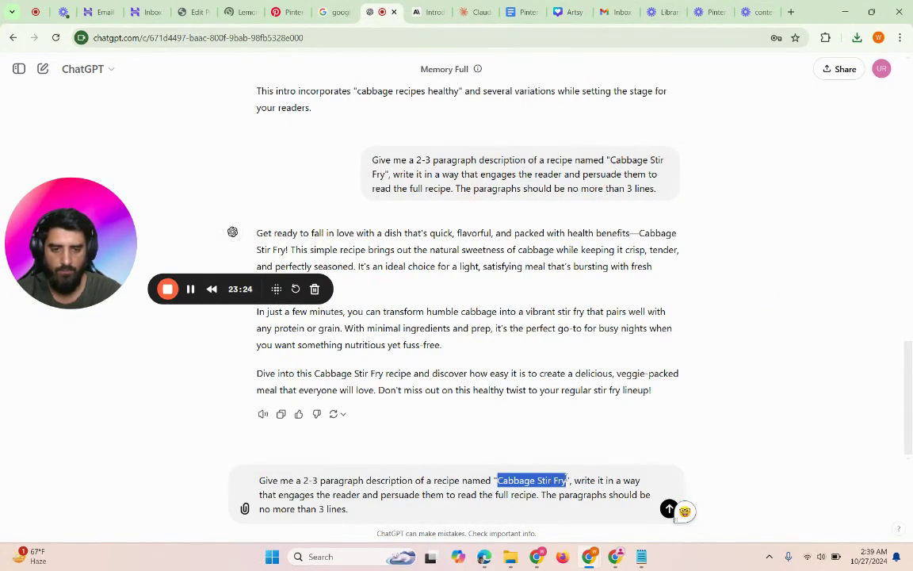
pyautogui.hotkey('ctrl', 'v')
pyautogui.press('BackSpace')
pyautogui.press('BackSpace')
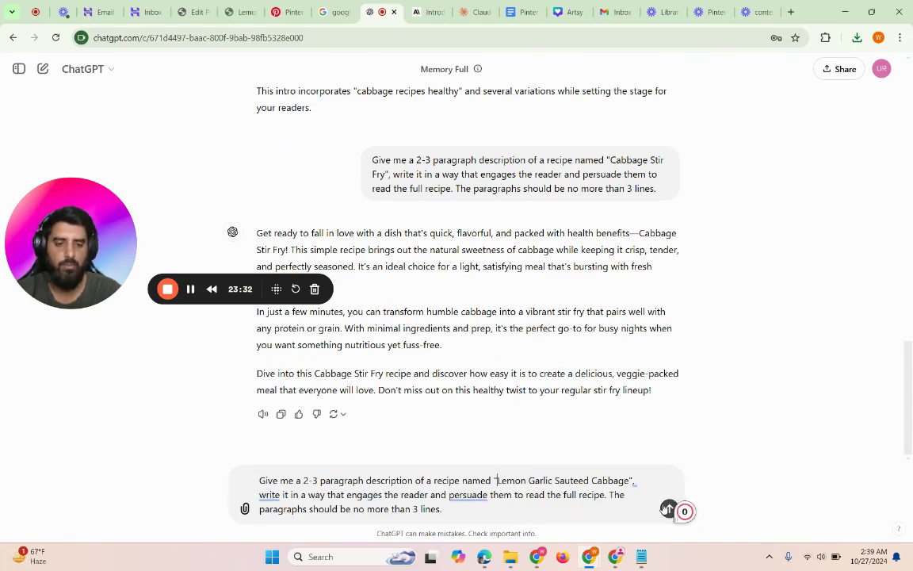
pyautogui.click(669, 509)
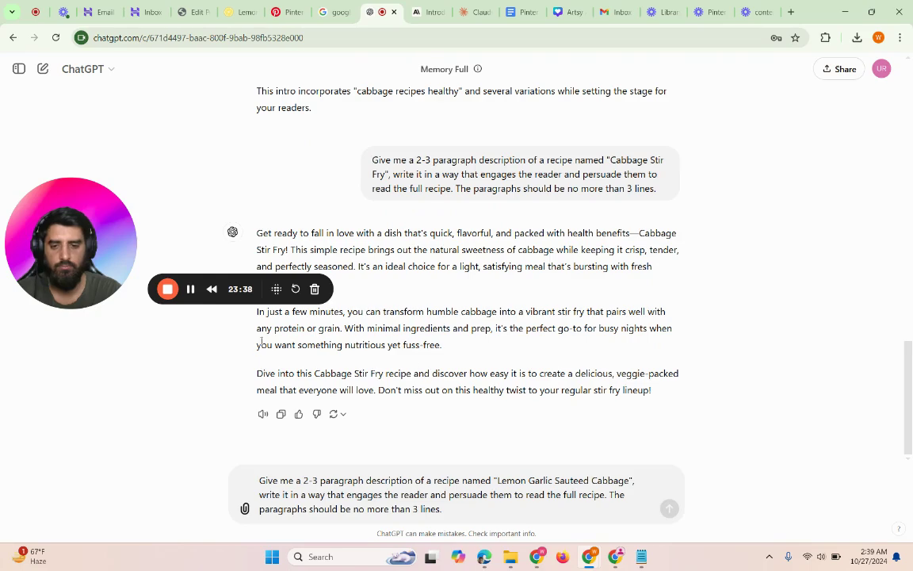
pyautogui.scroll(1, 497, 393)
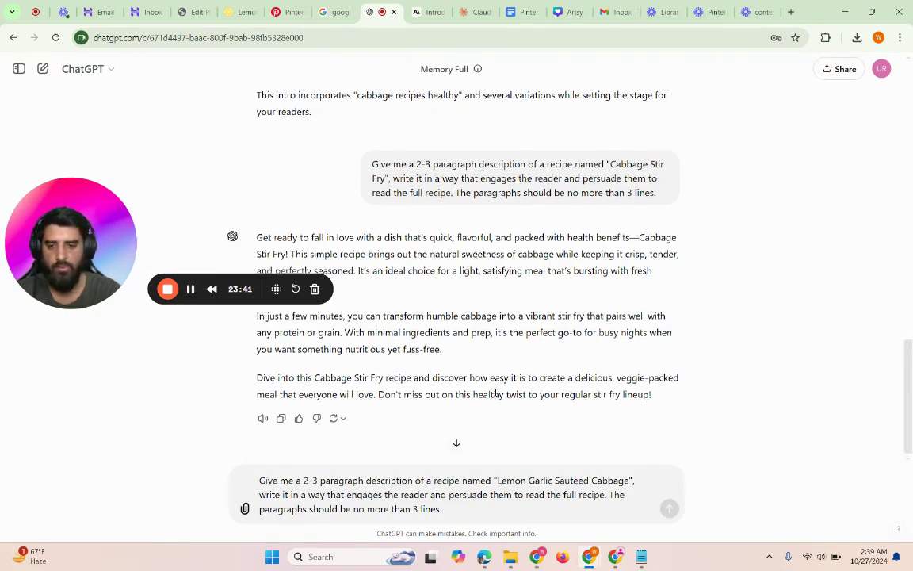
pyautogui.scroll(-1, 496, 393)
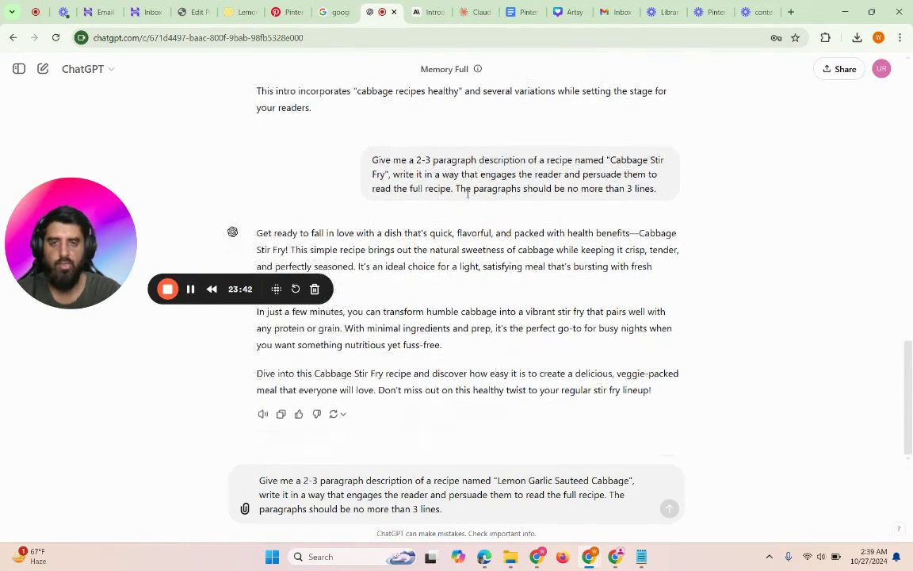
# Send the same "Lemon Garlic Sauteed Cabbage" 2-3 paragraph description prompt to Claude and copy the whole description it writes
pyautogui.click(474, 11)
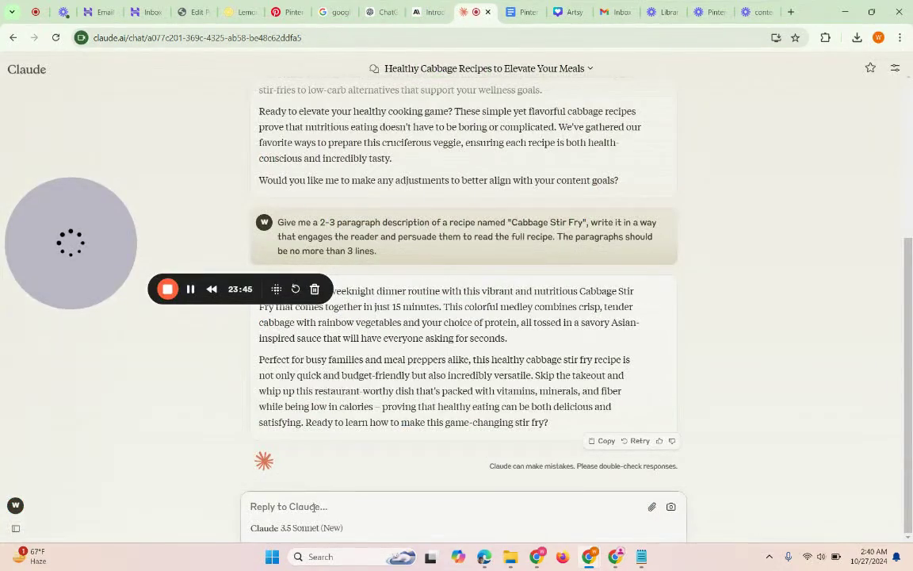
pyautogui.write('Give me a 2-3 paragraph description of a recipe named "Lemon Garlic Sauteed Cabbage", write it in a way that engages the reader and persuade them to read the full recipe. The paragraphs should be no more than 3 lines.')
pyautogui.press('Return')
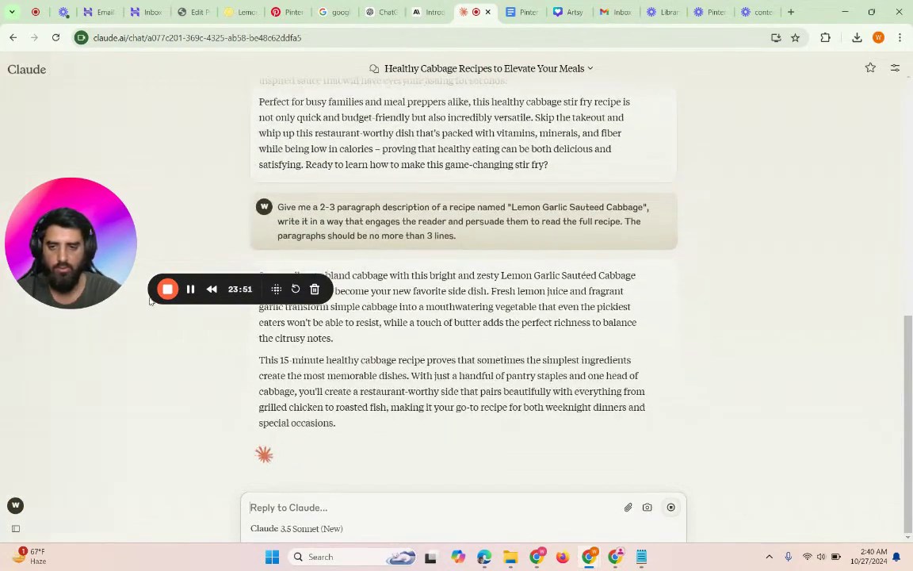
pyautogui.moveTo(81, 250); pyautogui.dragTo(79, 469)
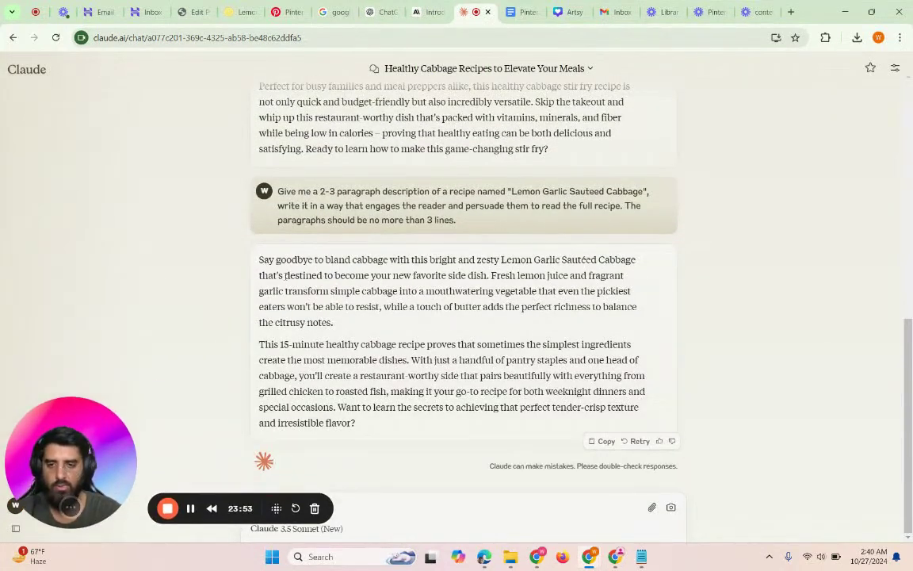
pyautogui.moveTo(261, 258); pyautogui.dragTo(383, 443)
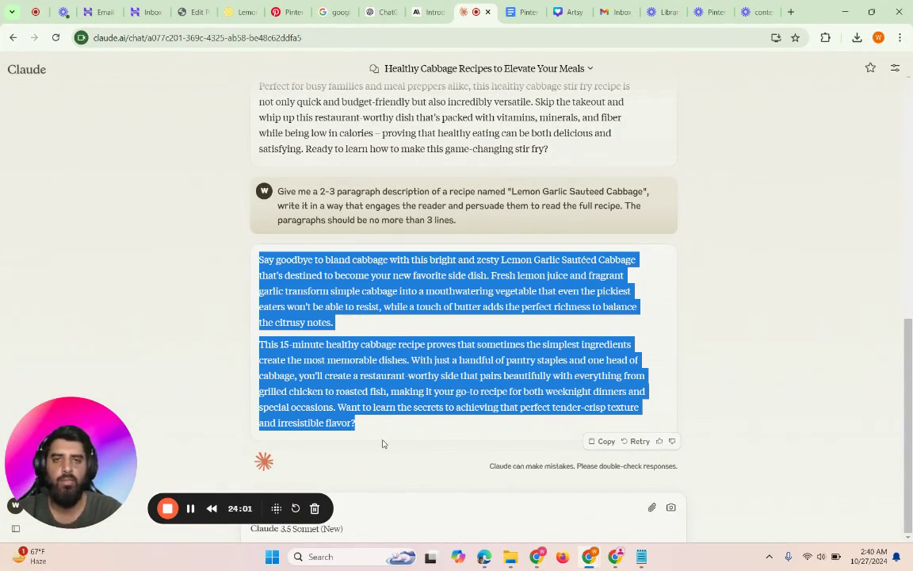
pyautogui.click(370, 4)
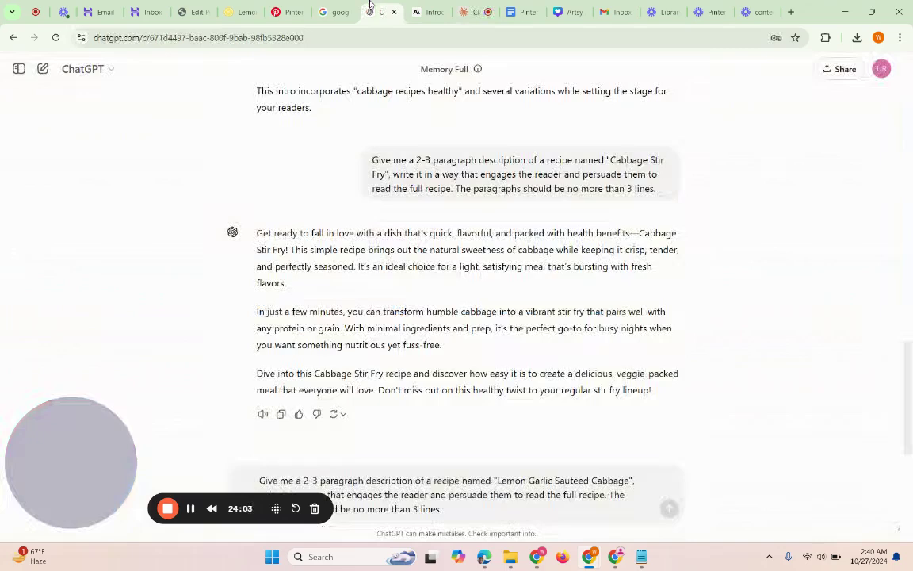
# Add an image block below the "2. Lemon Garlic Sauteed Cabbage" heading in the post and upload the saved recipe photo from Downloads
pyautogui.click(192, 12)
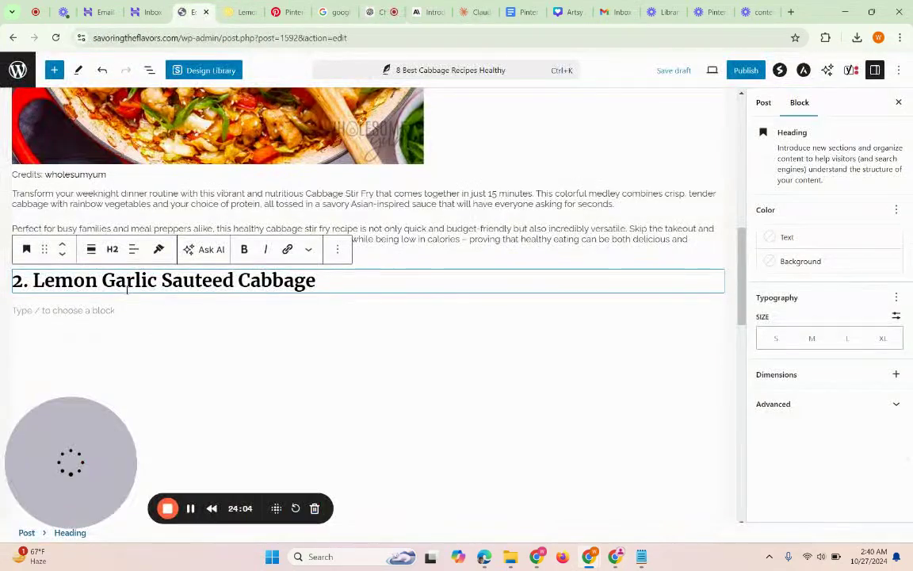
pyautogui.click(112, 312)
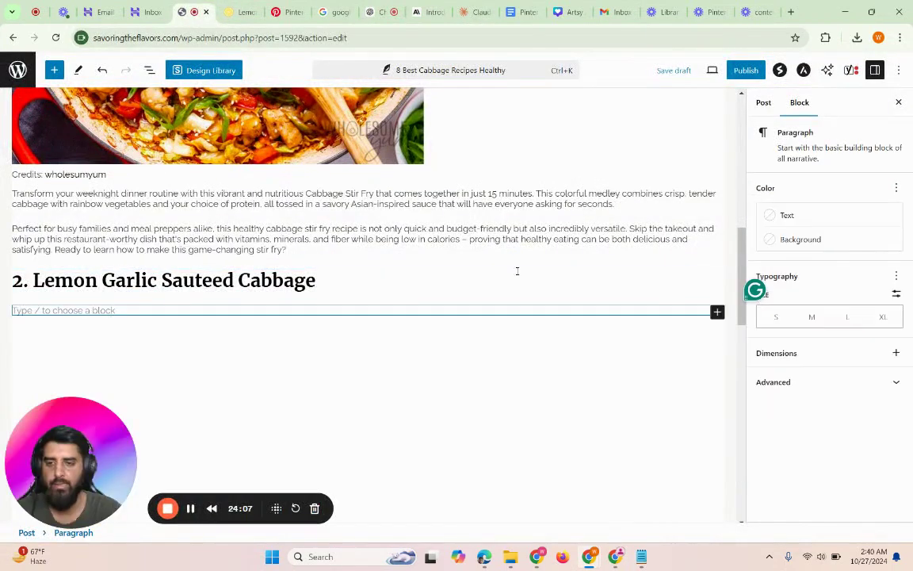
pyautogui.click(717, 313)
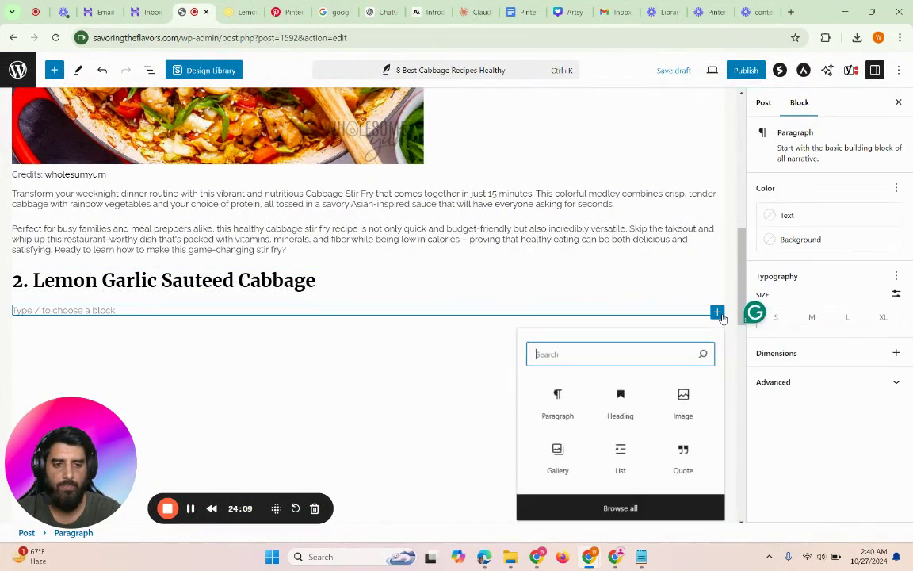
pyautogui.click(683, 404)
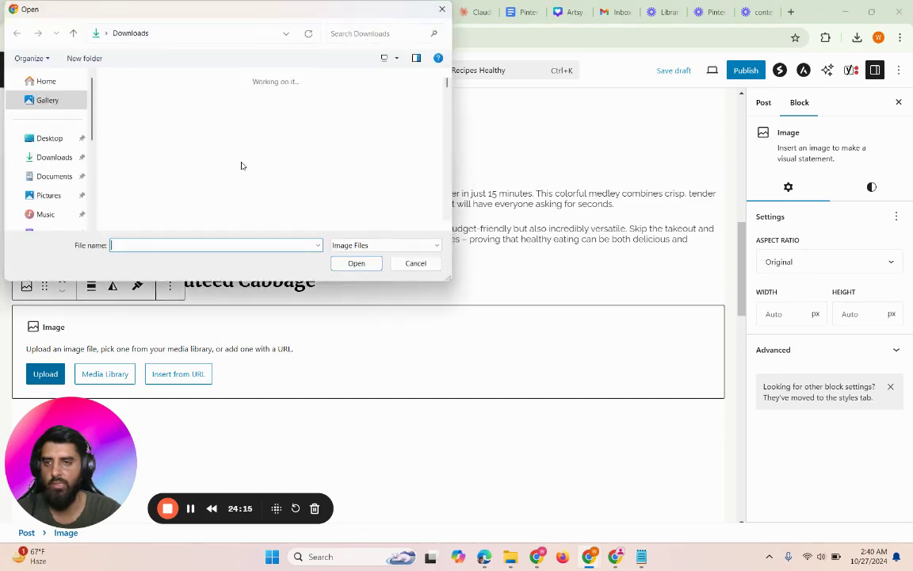
pyautogui.doubleClick(147, 135)
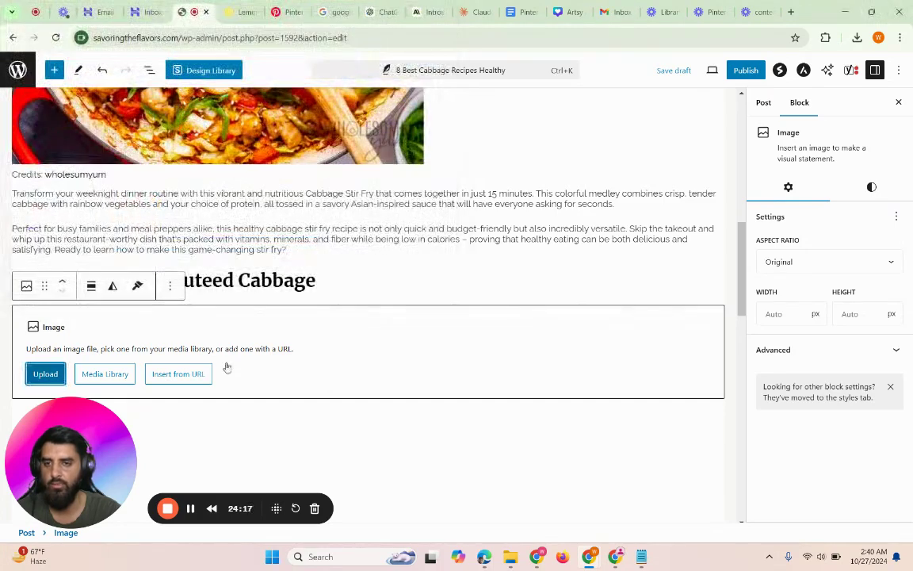
pyautogui.scroll(-10, 226, 366)
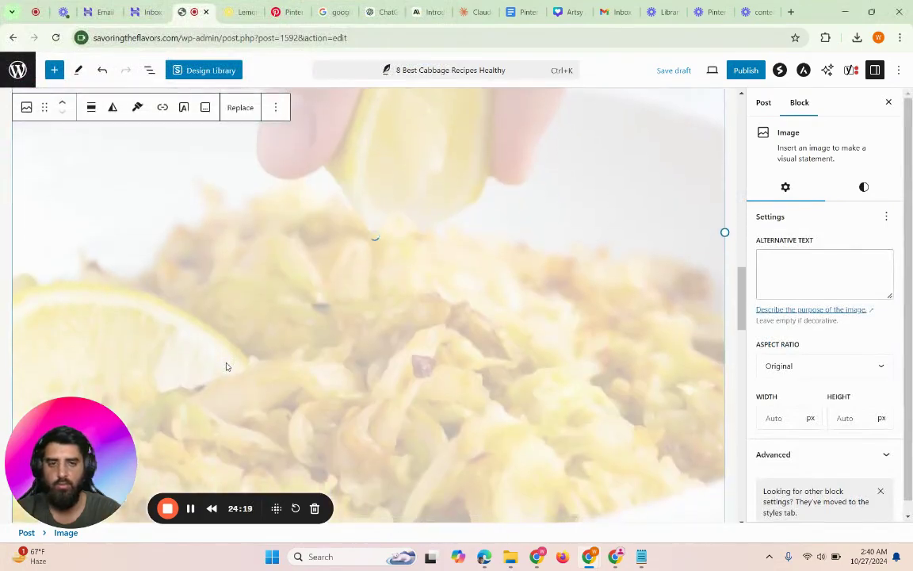
pyautogui.scroll(8, 425, 356)
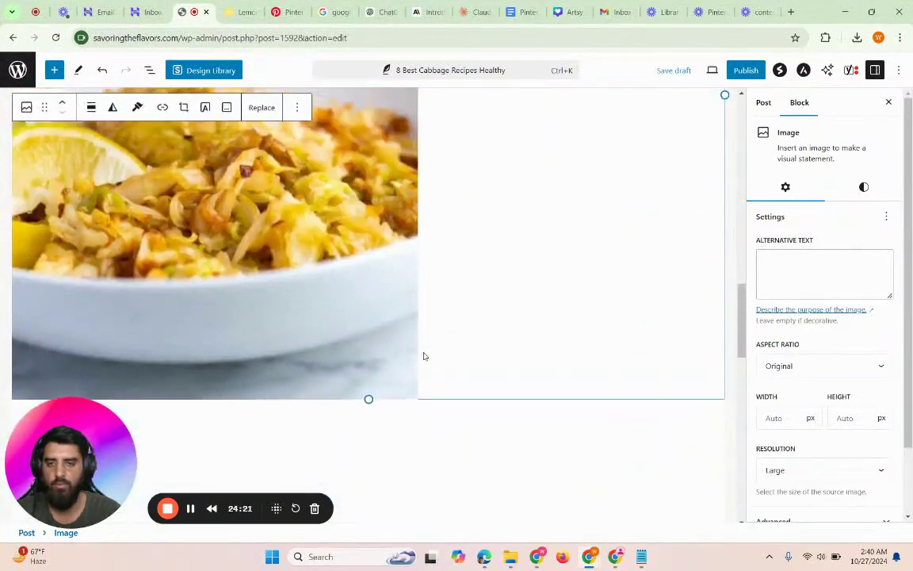
# Paste the Claude description of Lemon Garlic Sauteed Cabbage as paragraphs below the recipe image
pyautogui.scroll(-5, 424, 356)
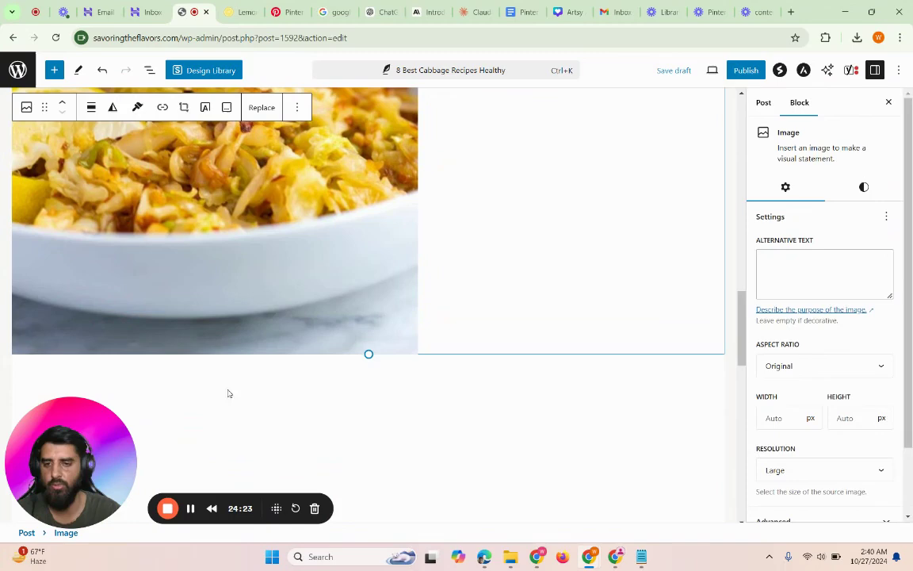
pyautogui.click(223, 392)
pyautogui.click(159, 376)
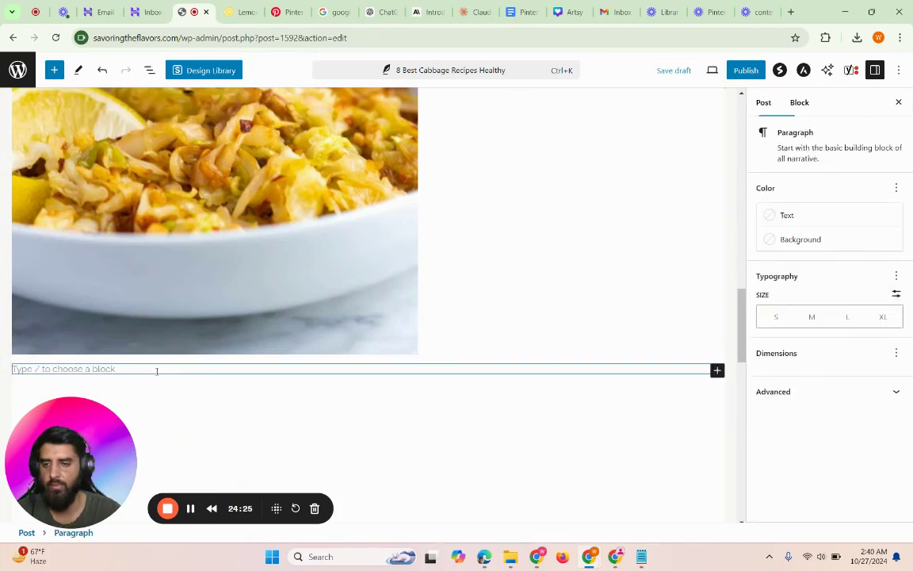
pyautogui.hotkey('ctrl', 'v')
pyautogui.click(345, 392)
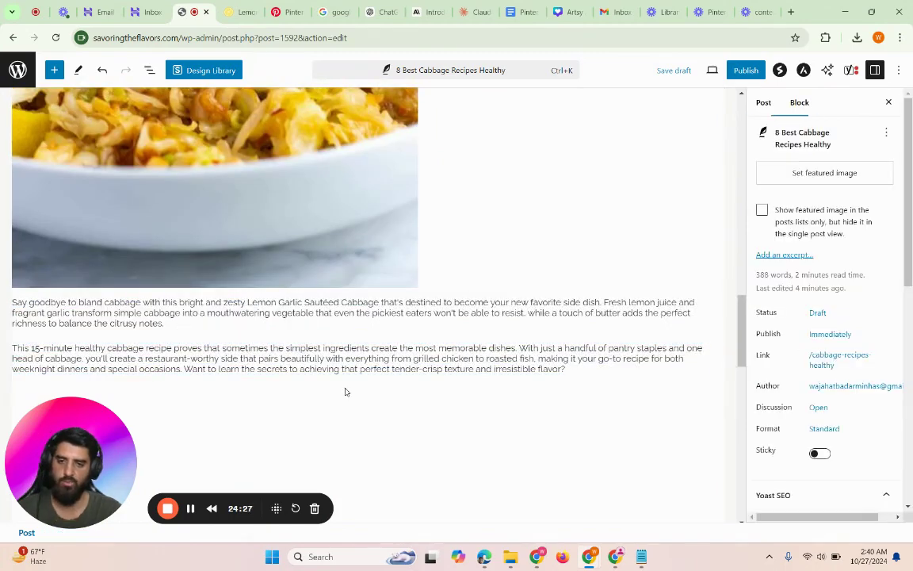
# Add the caption "Credits: inspiredtaste" to the Lemon Garlic Sauteed Cabbage image, copying the site name from the source recipe page's address
pyautogui.click(278, 227)
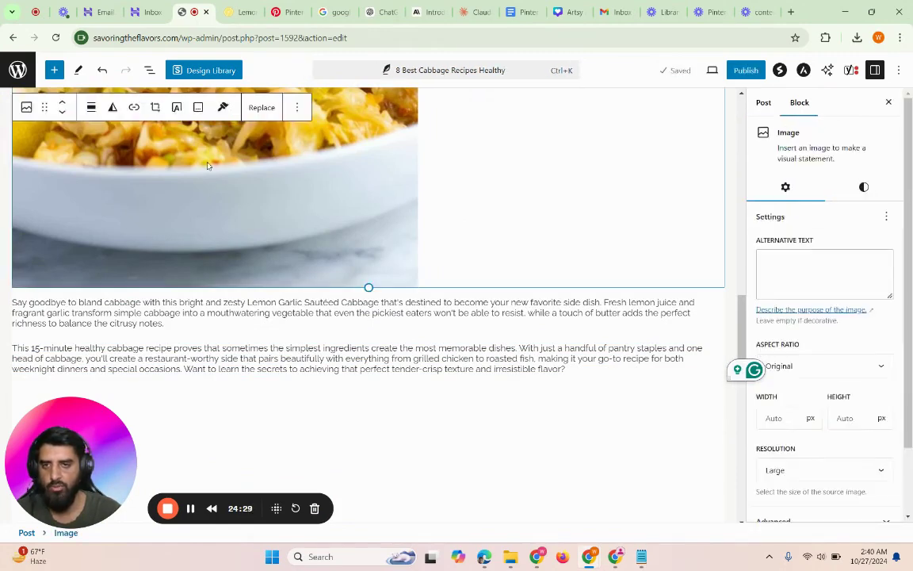
pyautogui.click(198, 108)
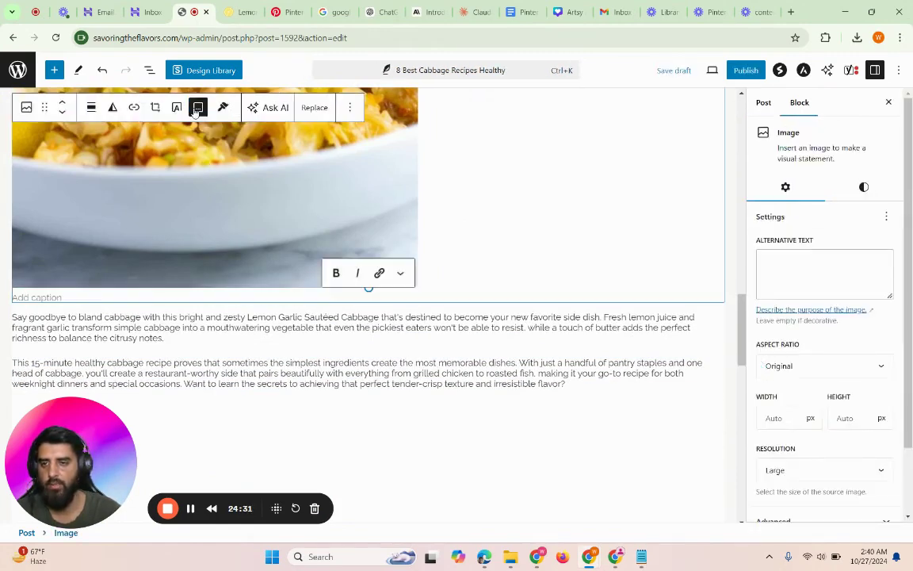
pyautogui.write('Credits:')
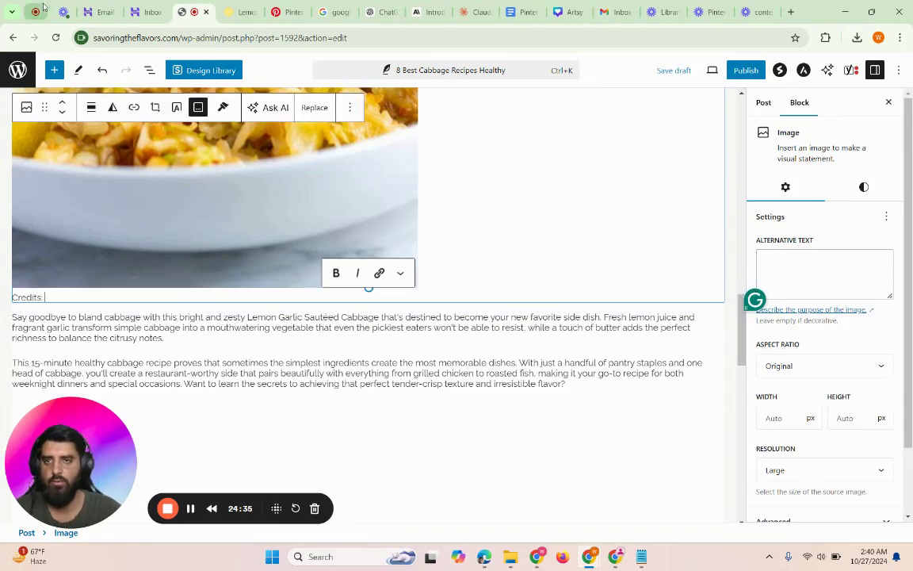
pyautogui.click(241, 11)
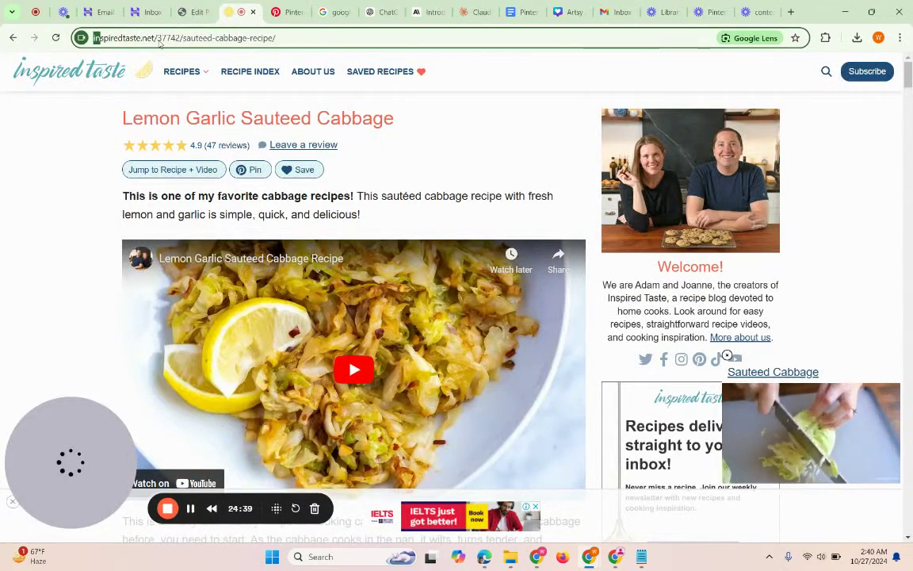
pyautogui.moveTo(94, 41); pyautogui.dragTo(141, 45)
pyautogui.hotkey('ctrl', 'c')
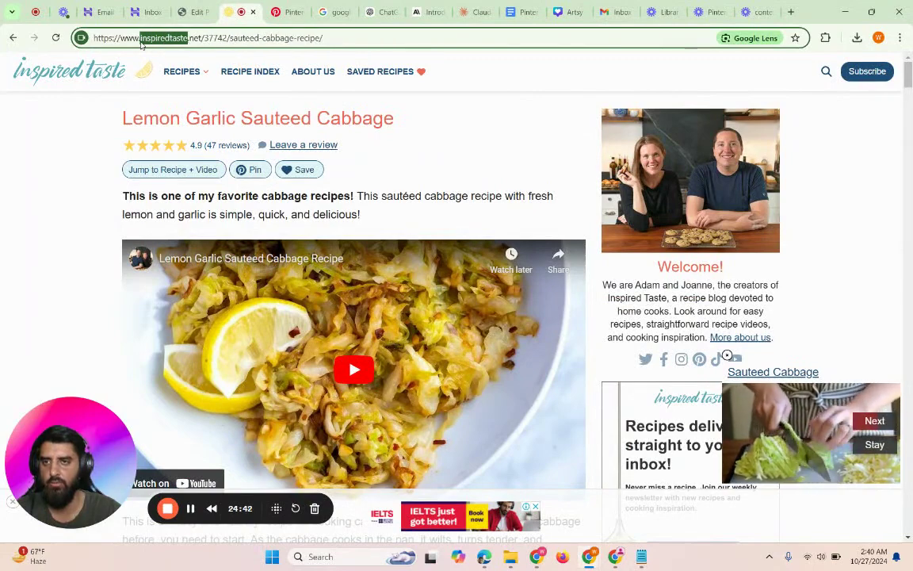
pyautogui.click(195, 11)
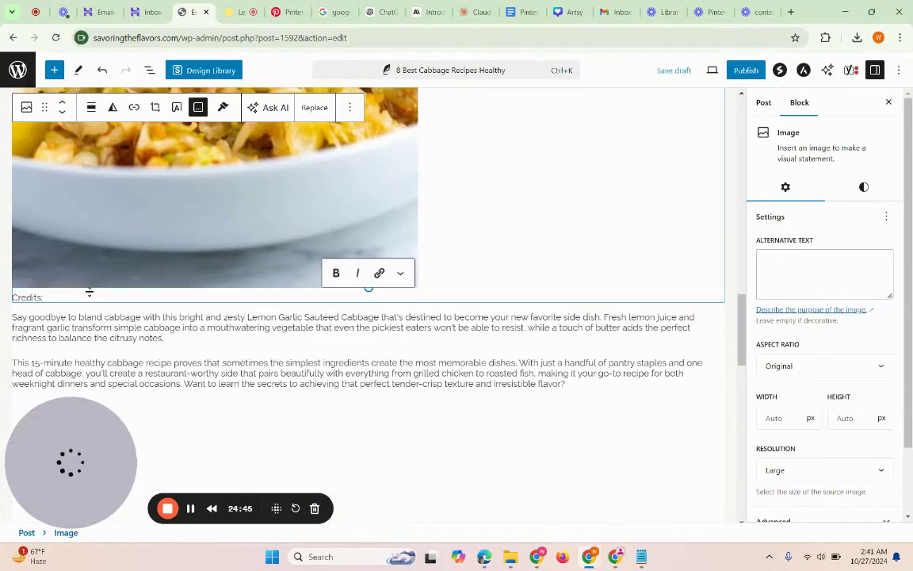
pyautogui.hotkey('ctrl', 'v')
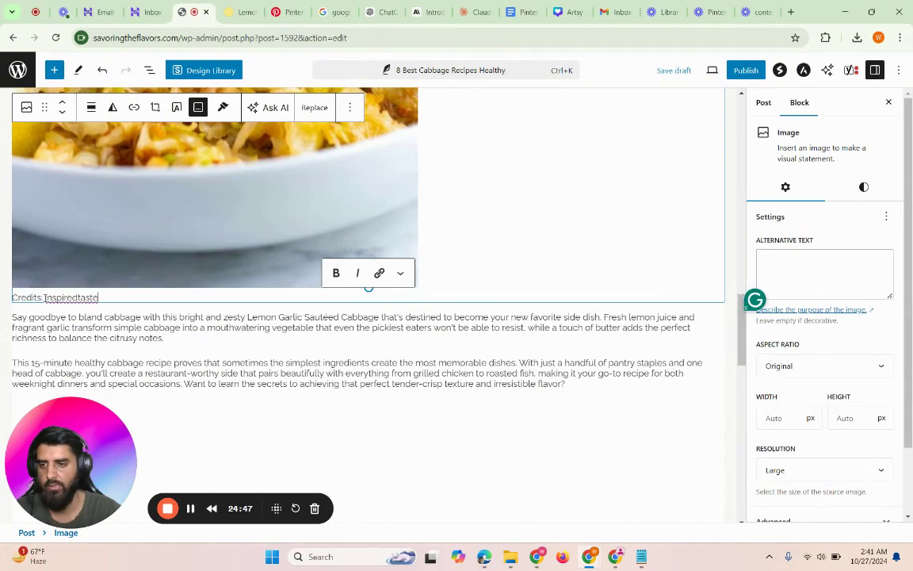
pyautogui.moveTo(45, 297); pyautogui.dragTo(99, 297)
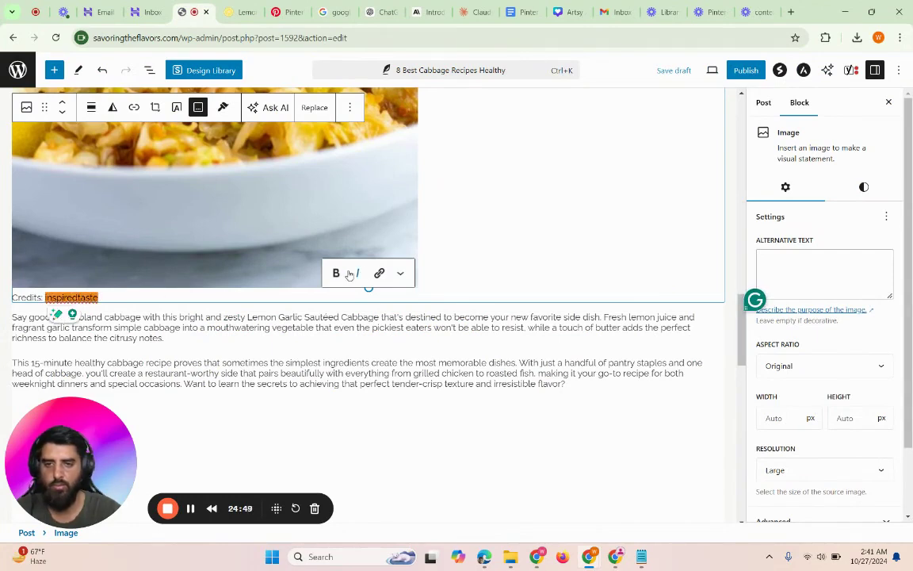
pyautogui.click(378, 273)
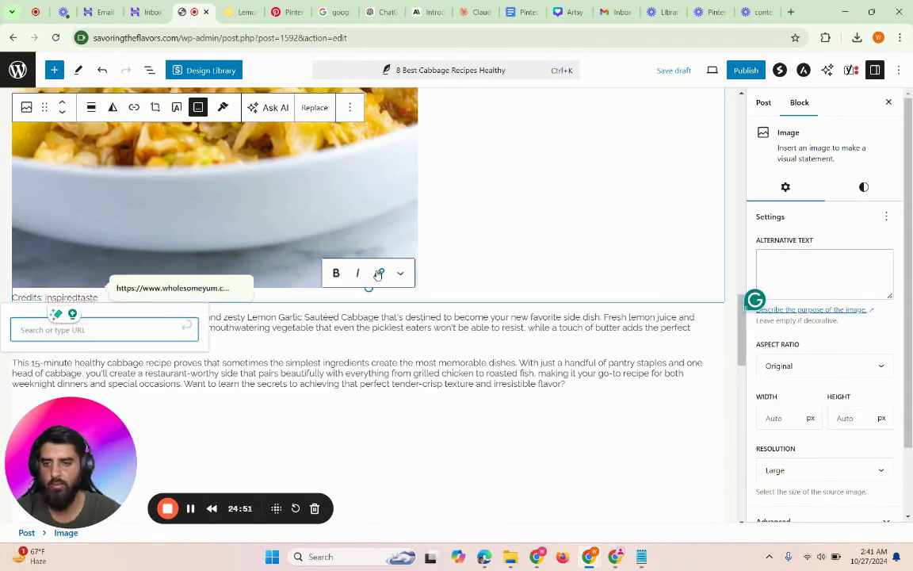
pyautogui.click(235, 15)
pyautogui.click(219, 37)
pyautogui.hotkey('ctrl', 'c')
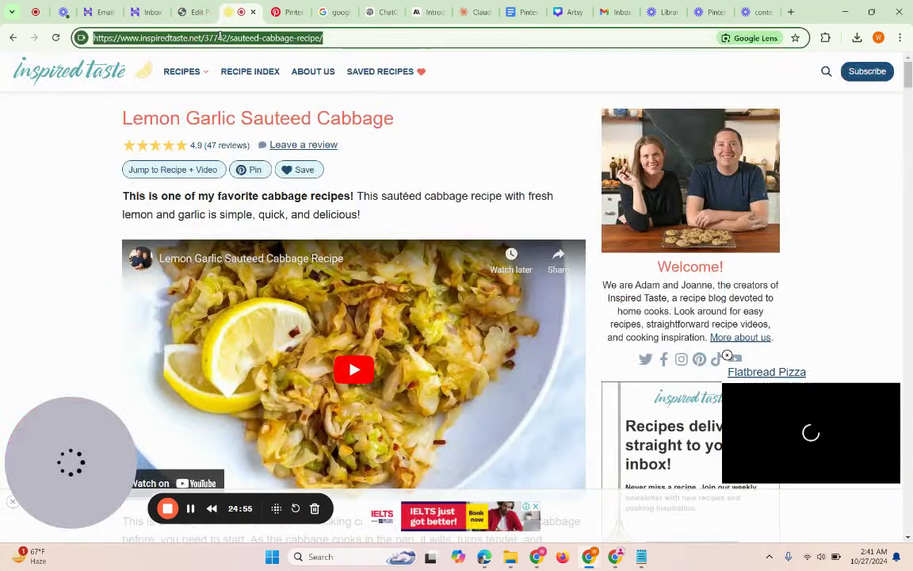
pyautogui.click(193, 12)
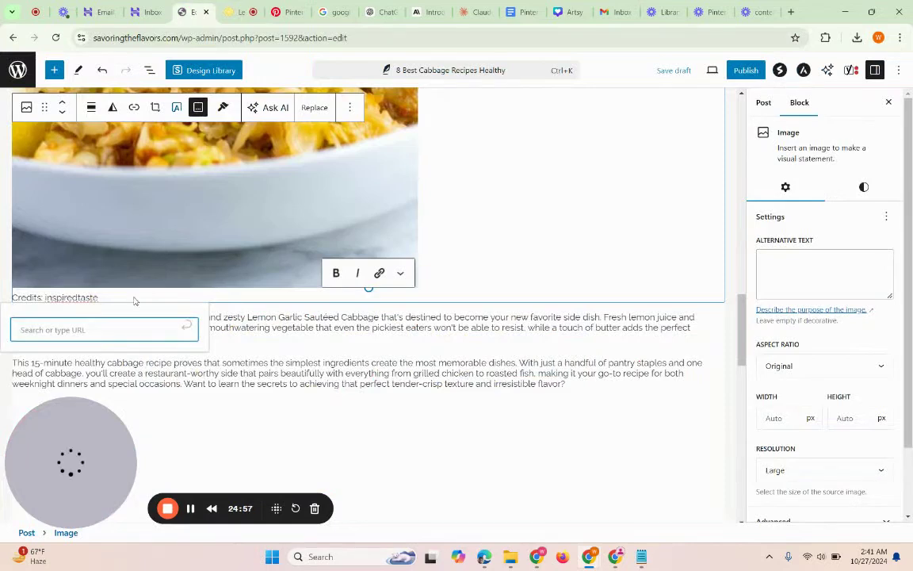
pyautogui.hotkey('ctrl', 'v')
pyautogui.press('Return')
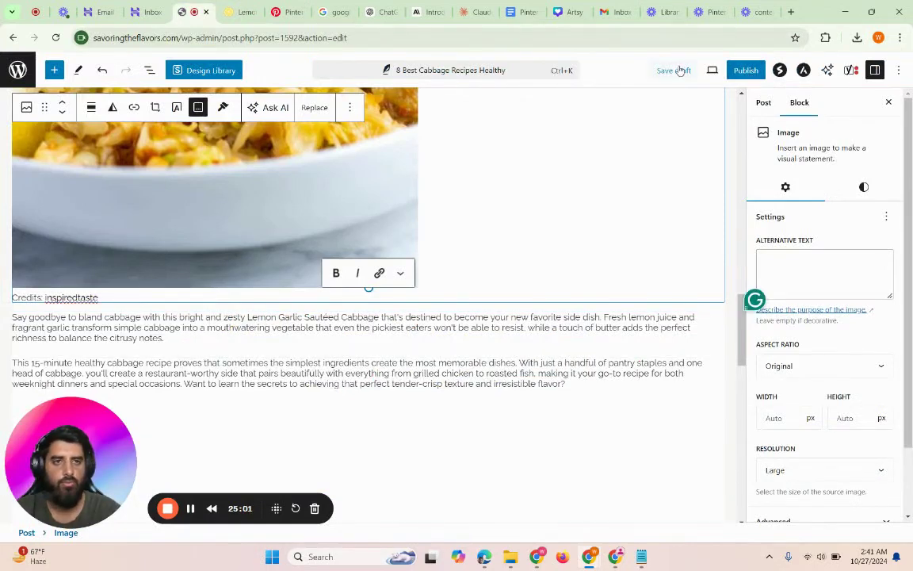
# Save the draft and preview the post, checking the layout of both recipes down to the second recipe's credit and description
pyautogui.scroll(3, 465, 318)
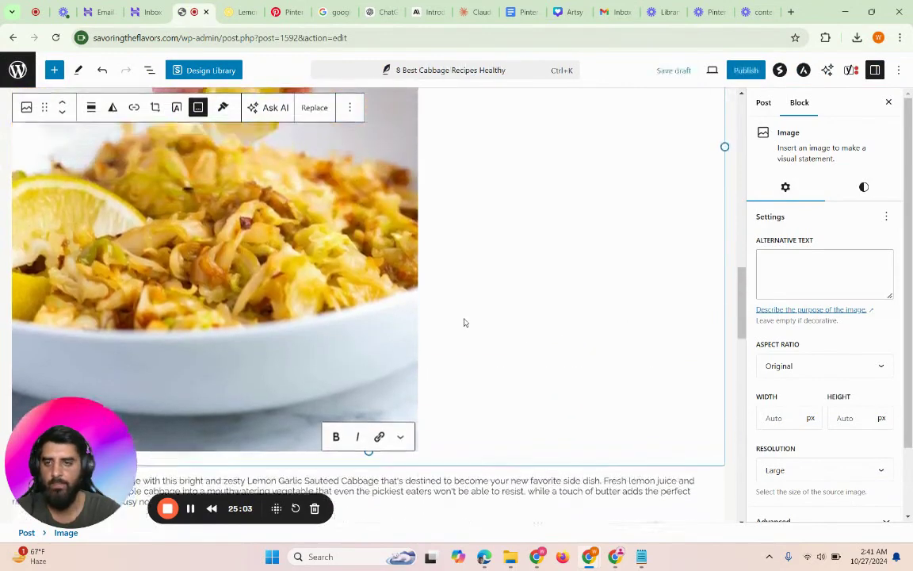
pyautogui.scroll(6, 465, 322)
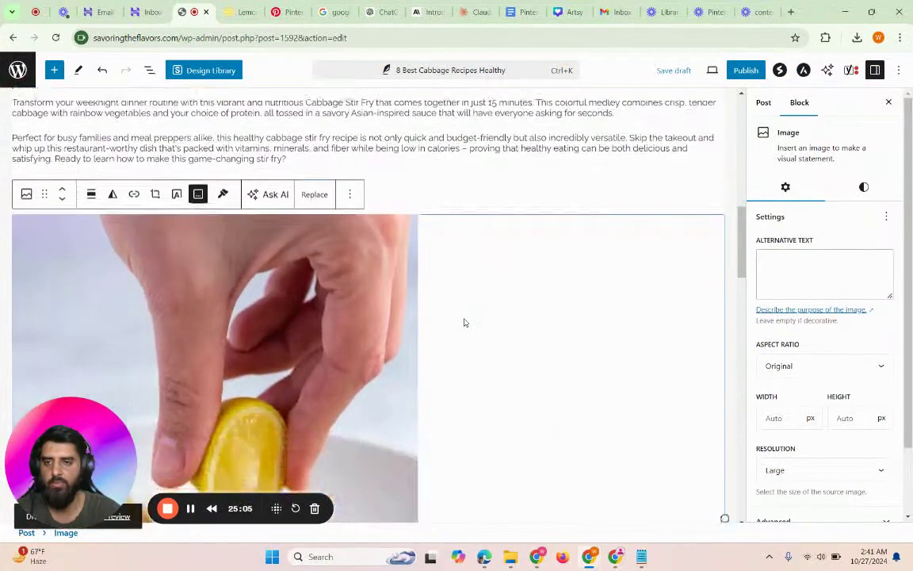
pyautogui.scroll(-10, 464, 322)
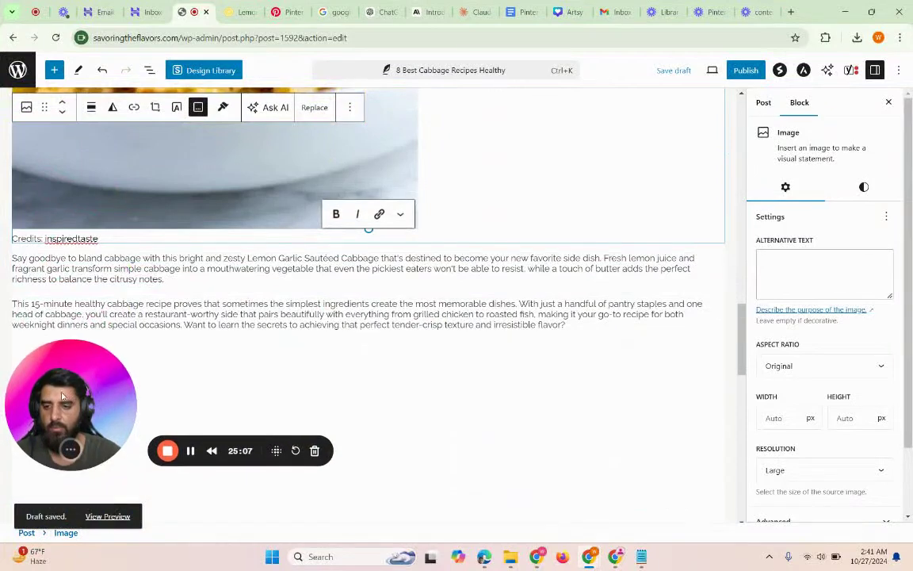
pyautogui.click(103, 516)
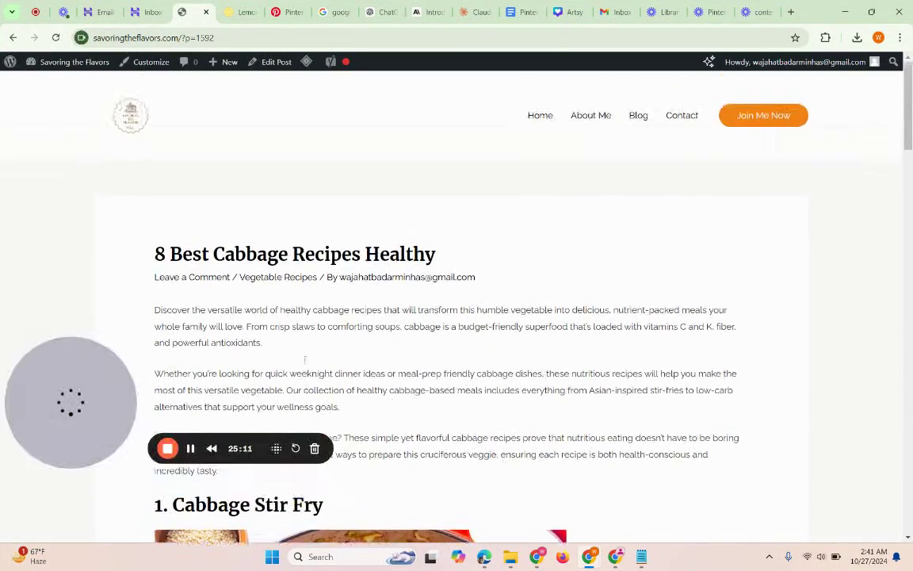
pyautogui.scroll(-2, 306, 362)
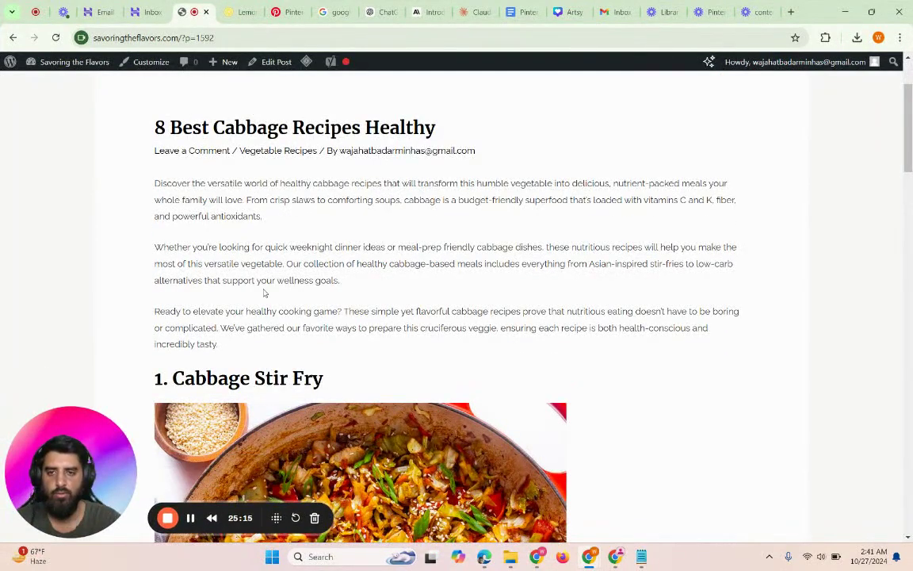
pyautogui.scroll(-10, 265, 293)
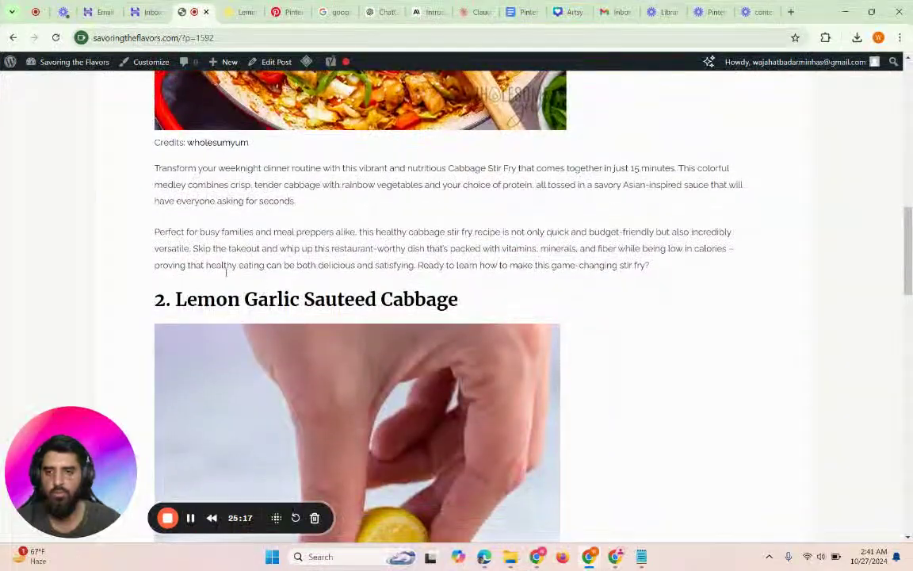
pyautogui.scroll(-6, 226, 271)
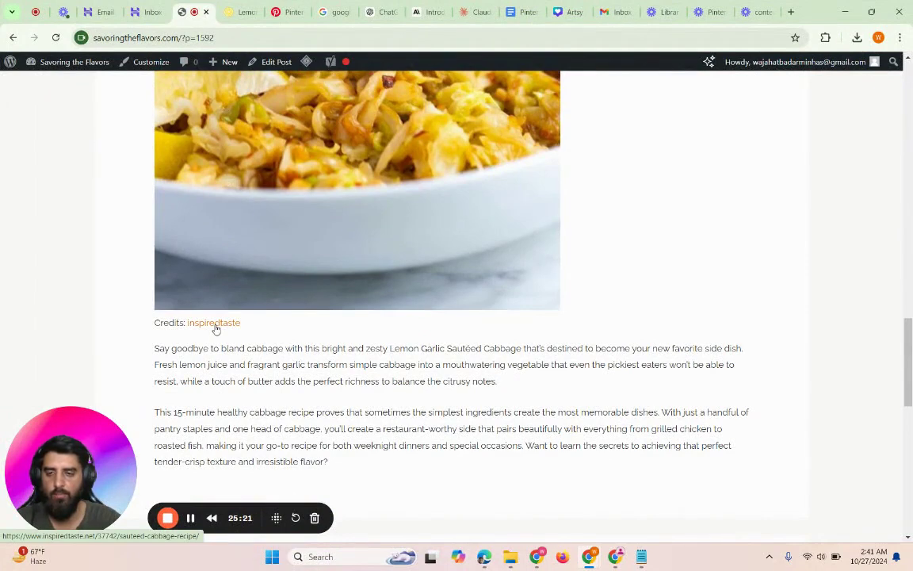
# Test the inspiredtaste credit link in the preview, look over the source page and return to the post editor
pyautogui.click(215, 323)
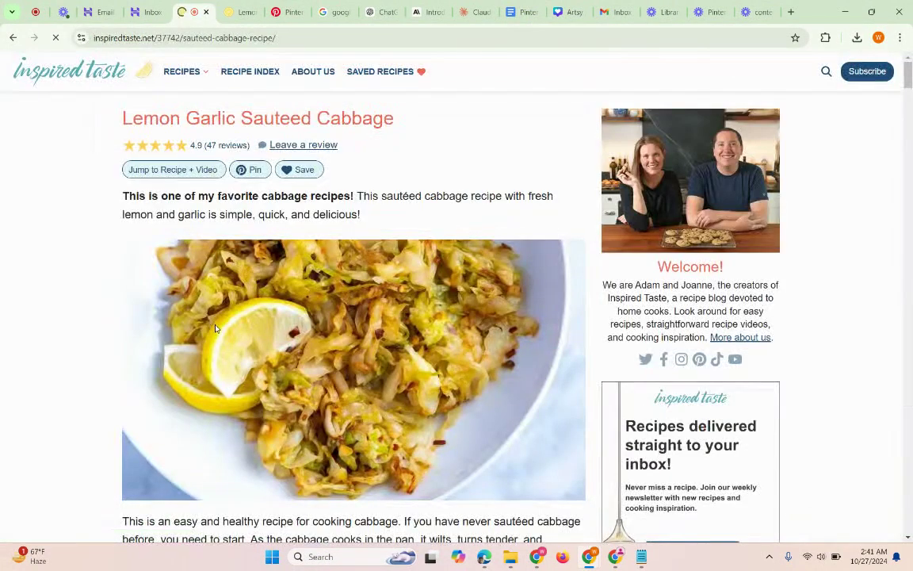
pyautogui.scroll(-12, 216, 329)
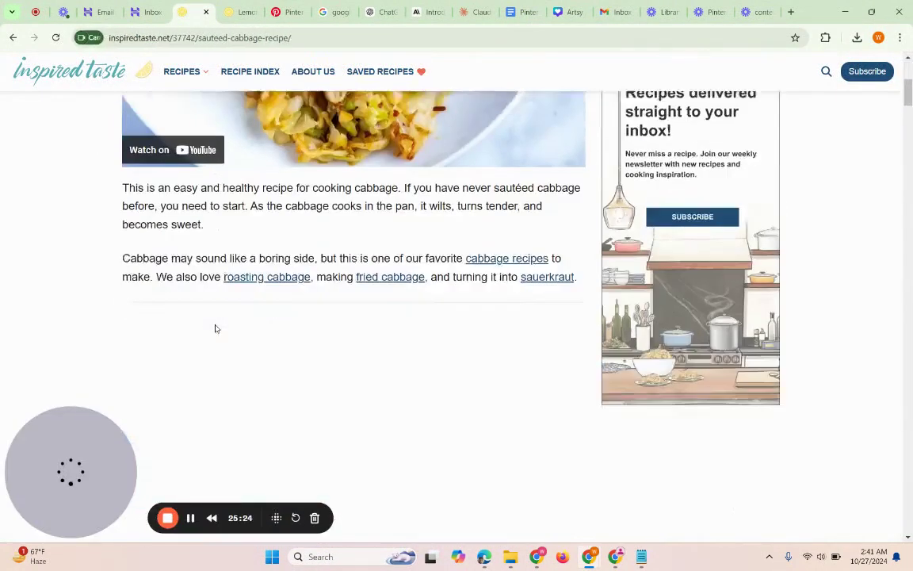
pyautogui.scroll(-1, 215, 325)
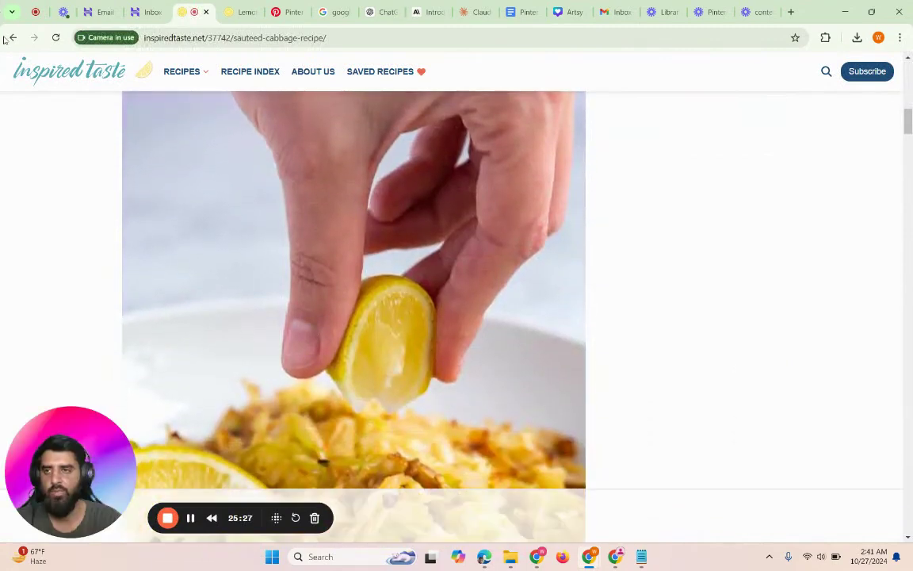
pyautogui.click(8, 38)
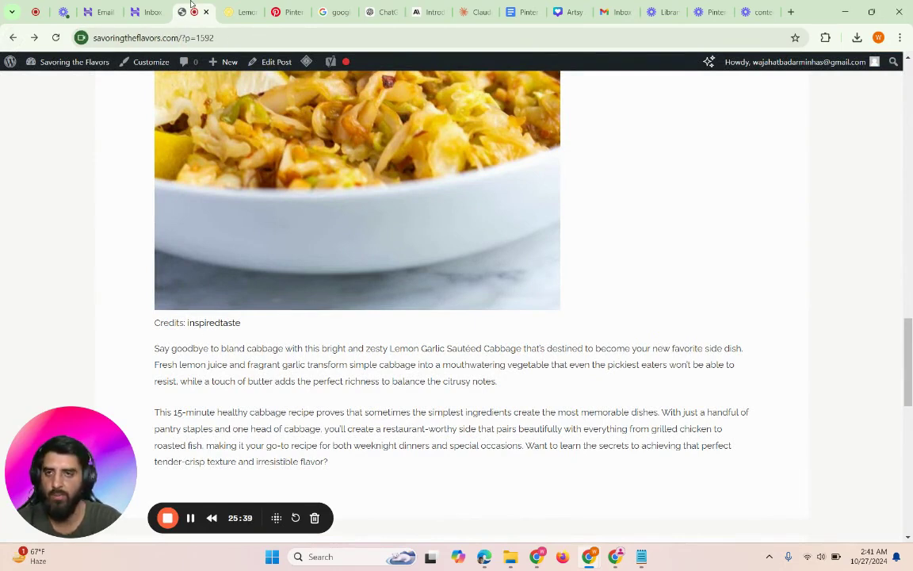
pyautogui.click(14, 38)
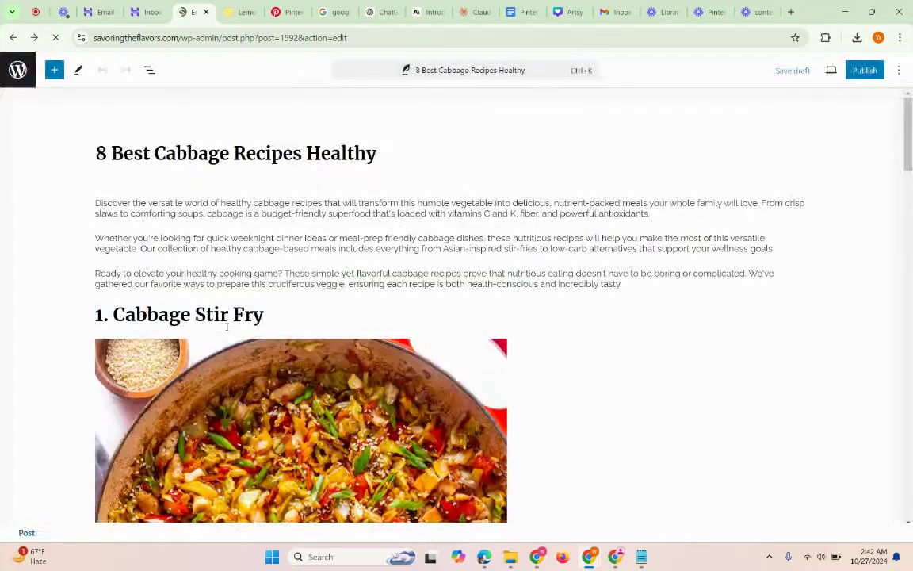
# Inspect the wholesumyum credit link in the Cabbage Stir Fry image caption and go on to the second recipe's credit
pyautogui.scroll(-10, 199, 329)
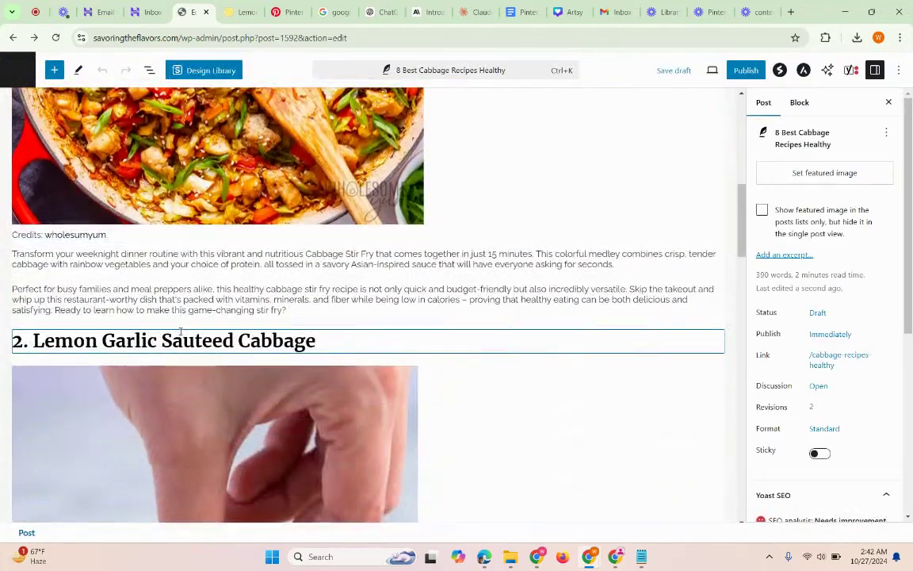
pyautogui.scroll(-1, 180, 331)
pyautogui.click(67, 183)
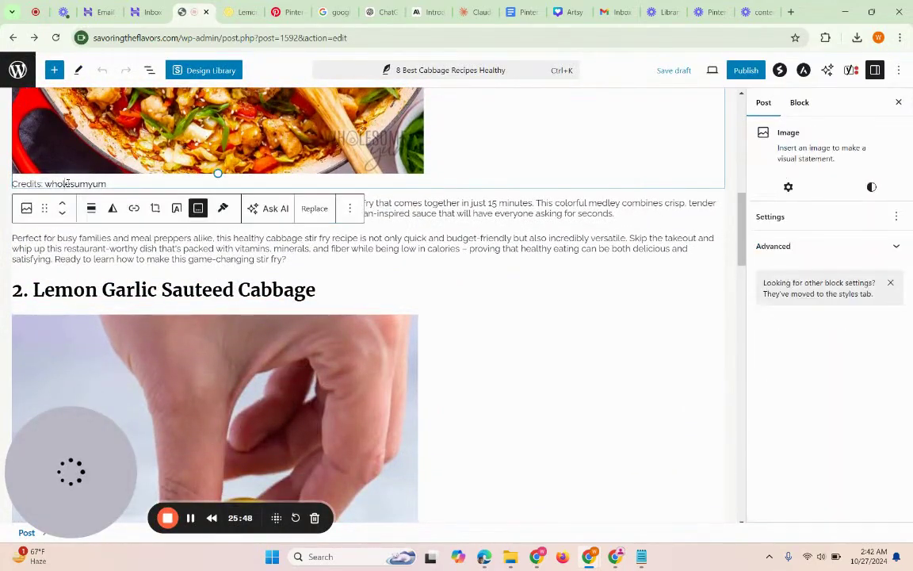
pyautogui.doubleClick(67, 183)
pyautogui.scroll(-5, 79, 238)
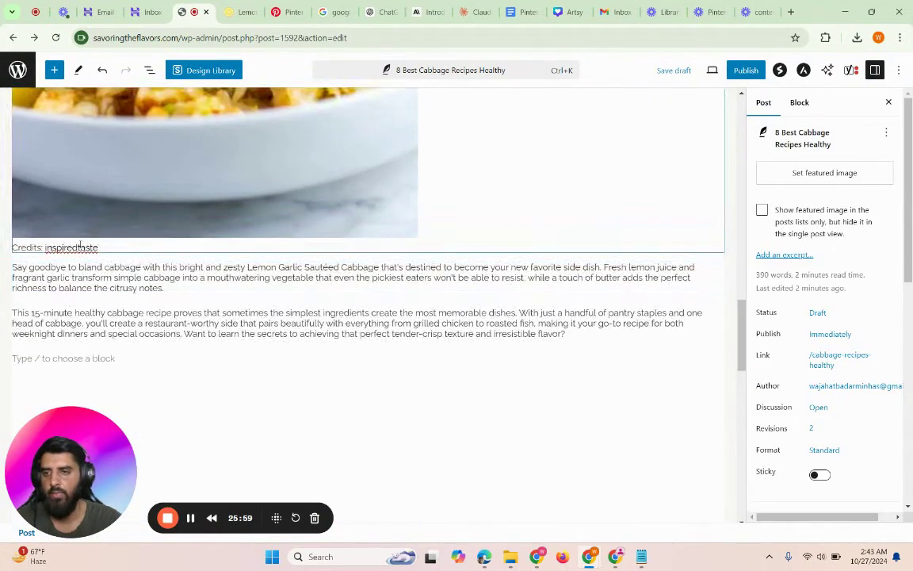
# Set the inspiredtaste credit link to open in a new tab, save the link settings and recheck the link
pyautogui.doubleClick(76, 247)
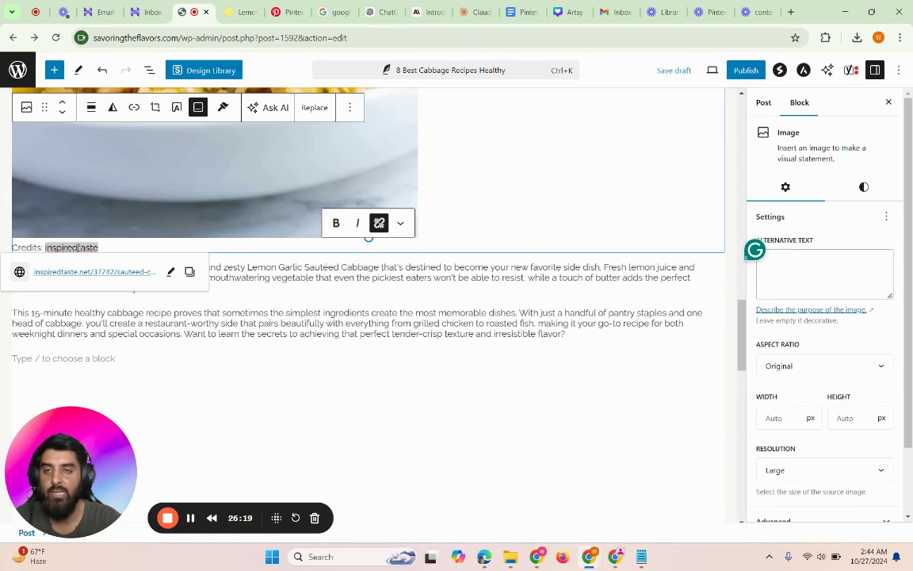
pyautogui.click(173, 272)
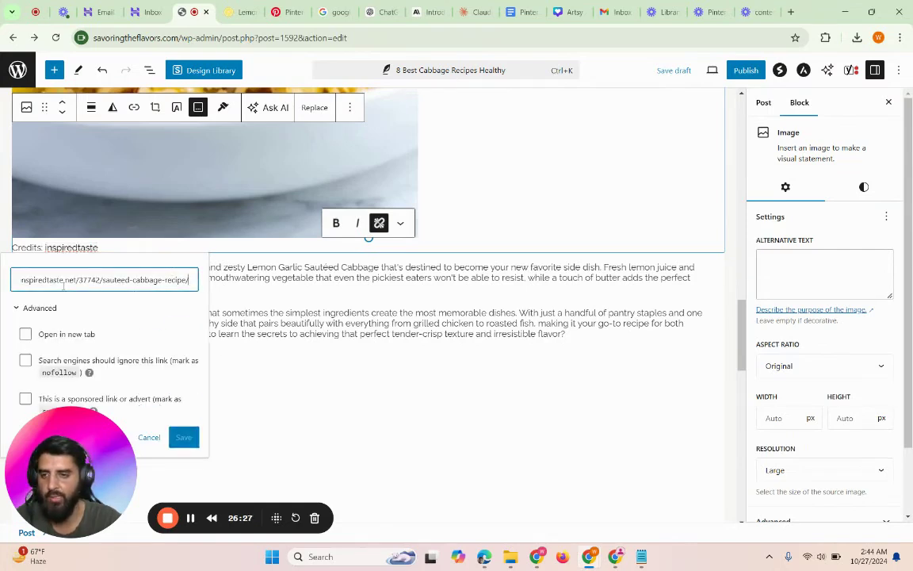
pyautogui.click(20, 310)
pyautogui.click(21, 313)
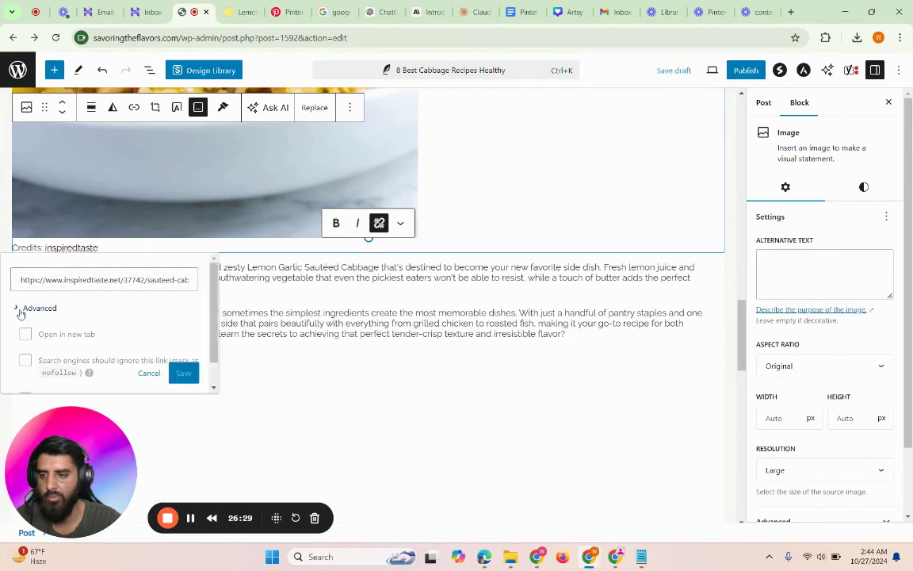
pyautogui.click(21, 312)
pyautogui.click(20, 312)
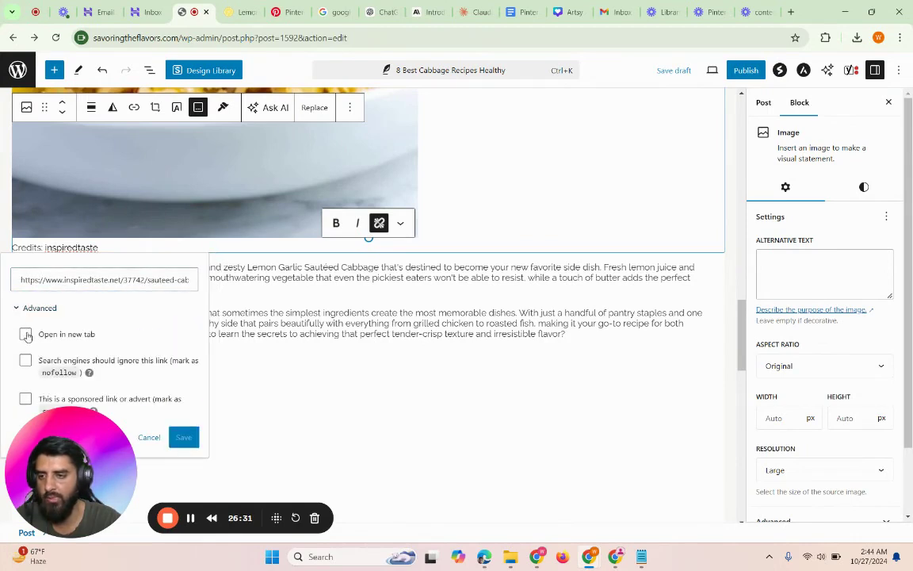
pyautogui.click(27, 336)
pyautogui.scroll(-1, 132, 341)
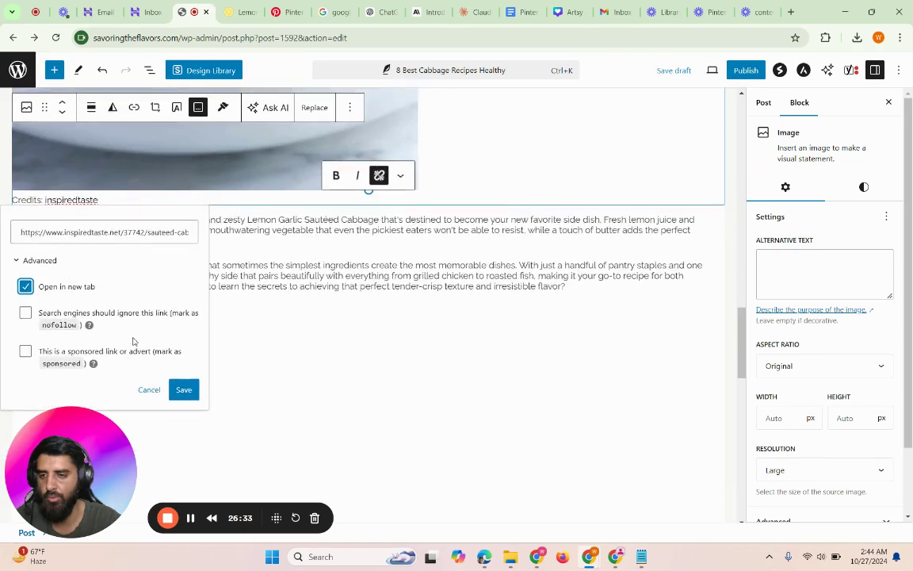
pyautogui.click(187, 377)
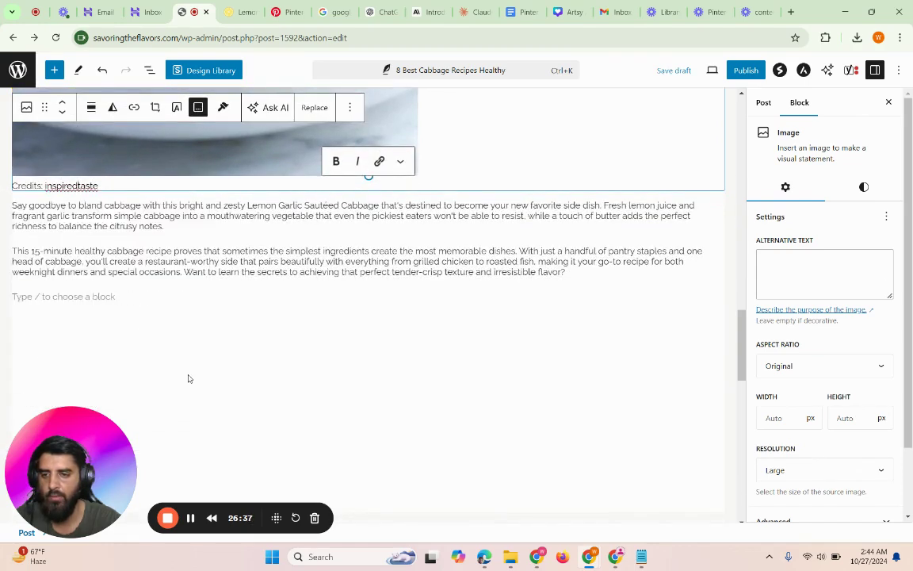
pyautogui.click(89, 188)
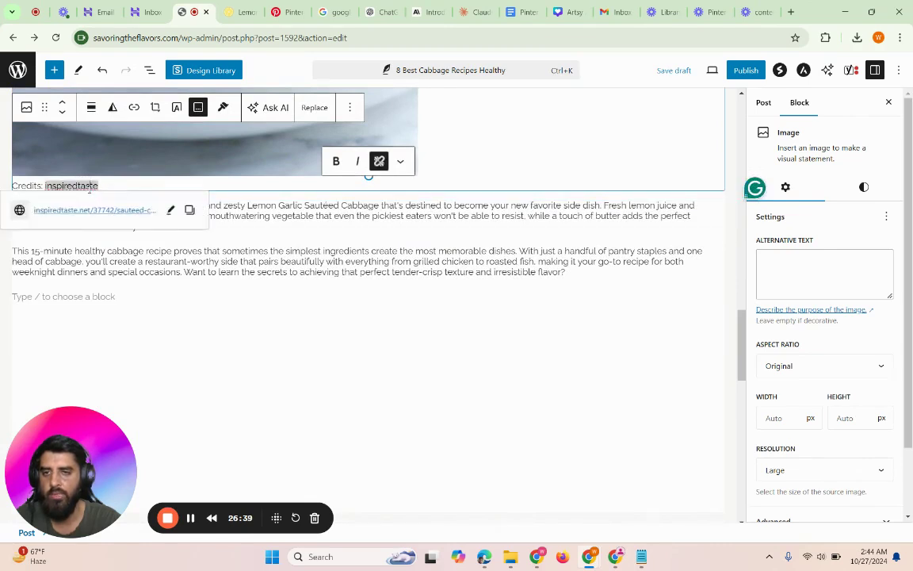
pyautogui.click(275, 330)
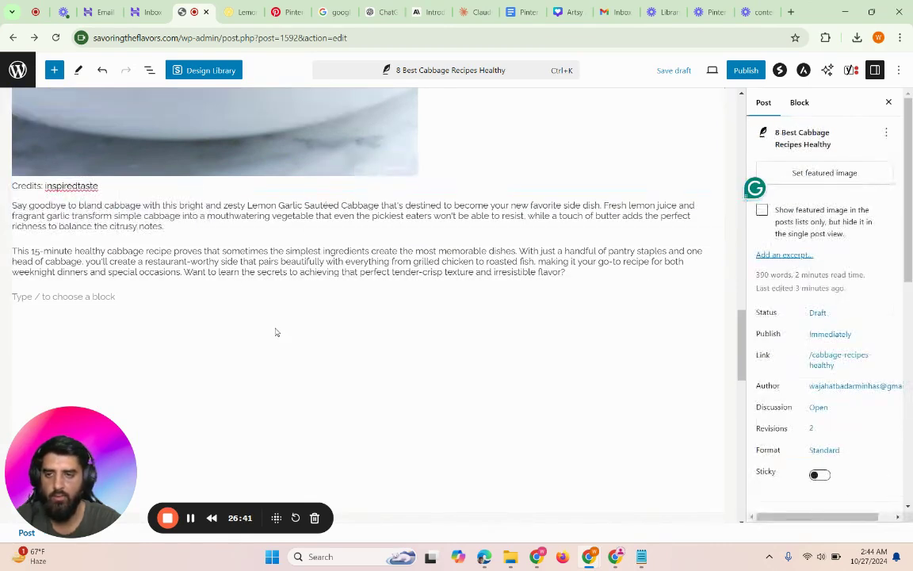
# Save the draft and preview the updated post down to the Lemon Garlic Sauteed Cabbage image credit
pyautogui.click(675, 69)
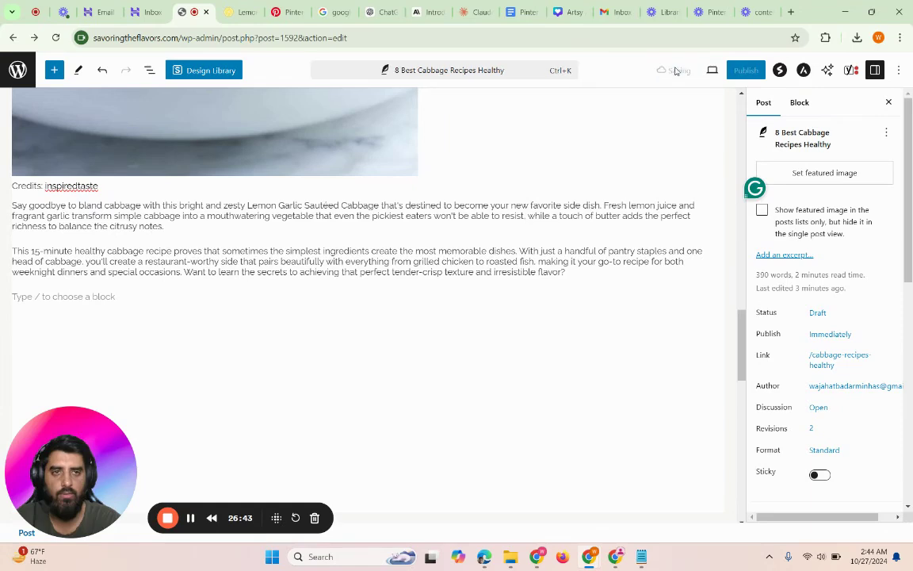
pyautogui.scroll(-1, 346, 295)
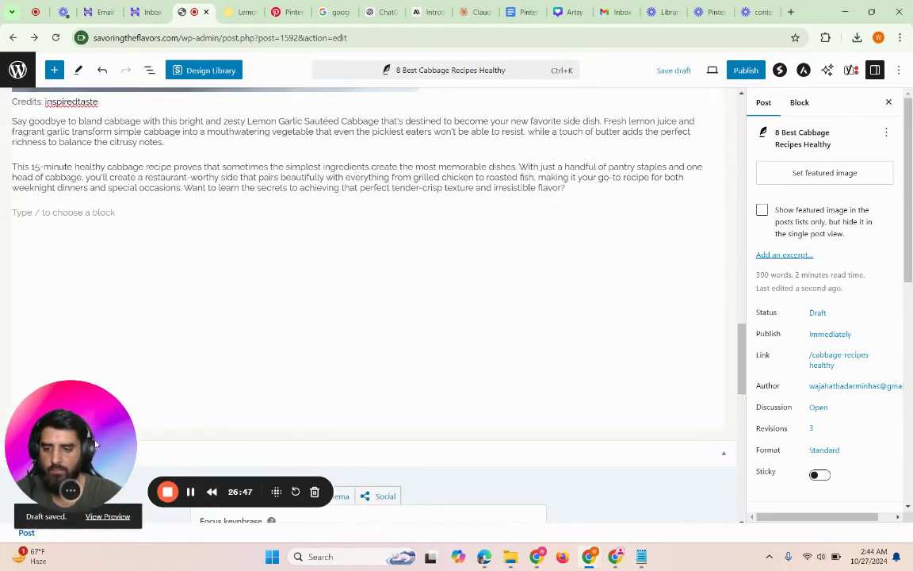
pyautogui.click(121, 518)
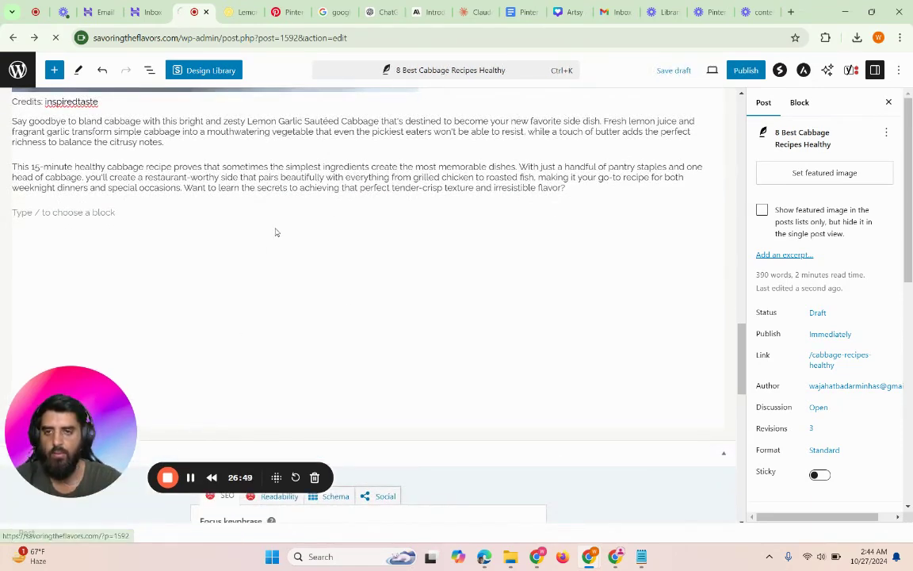
pyautogui.scroll(-6, 276, 233)
pyautogui.scroll(-8, 275, 232)
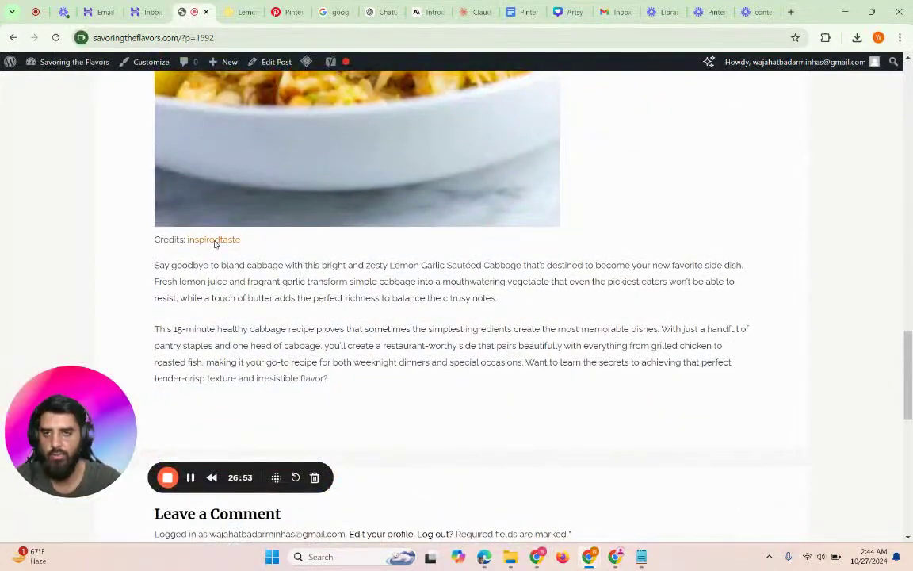
# Test that the inspiredtaste credit link opens in its own tab beside the preview, and look through the source recipe page
pyautogui.click(214, 240)
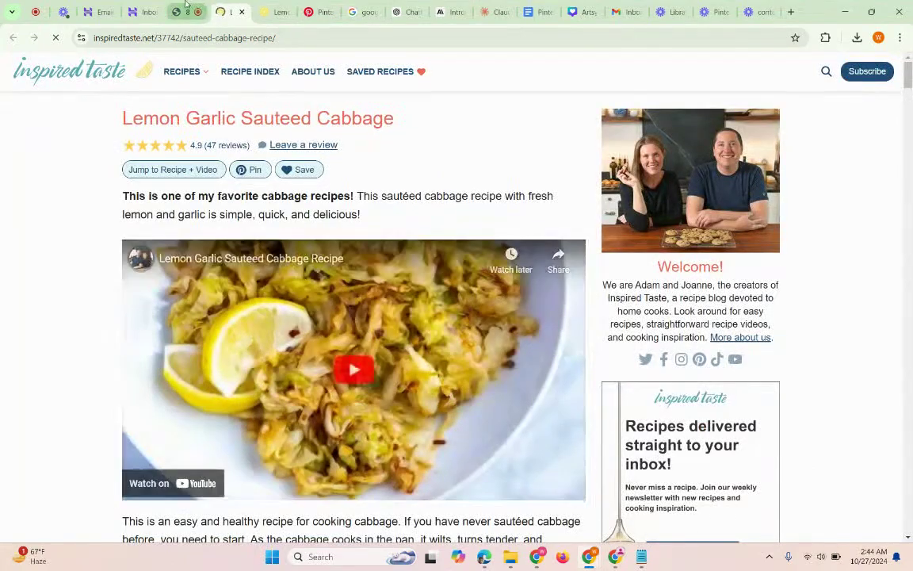
pyautogui.click(185, 5)
pyautogui.scroll(8, 220, 291)
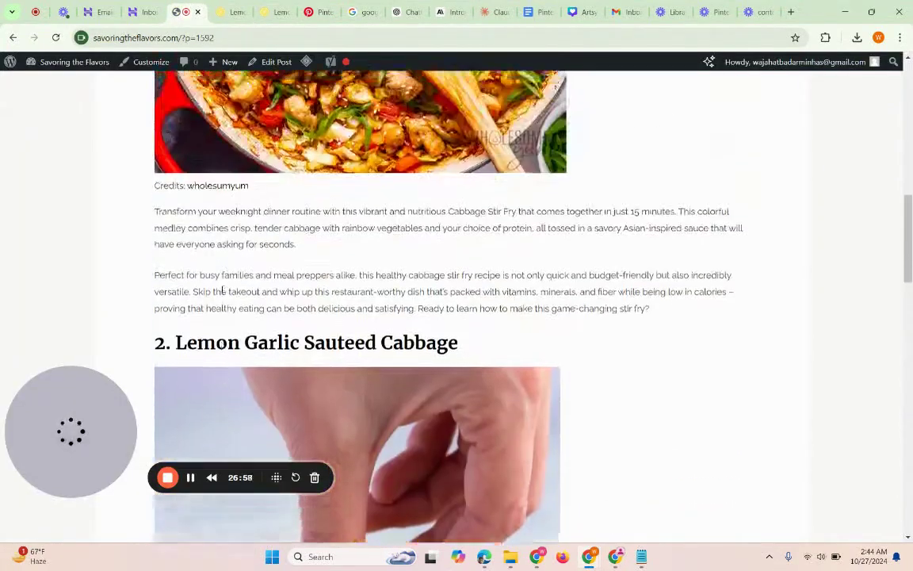
pyautogui.scroll(-3, 220, 291)
pyautogui.click(229, 4)
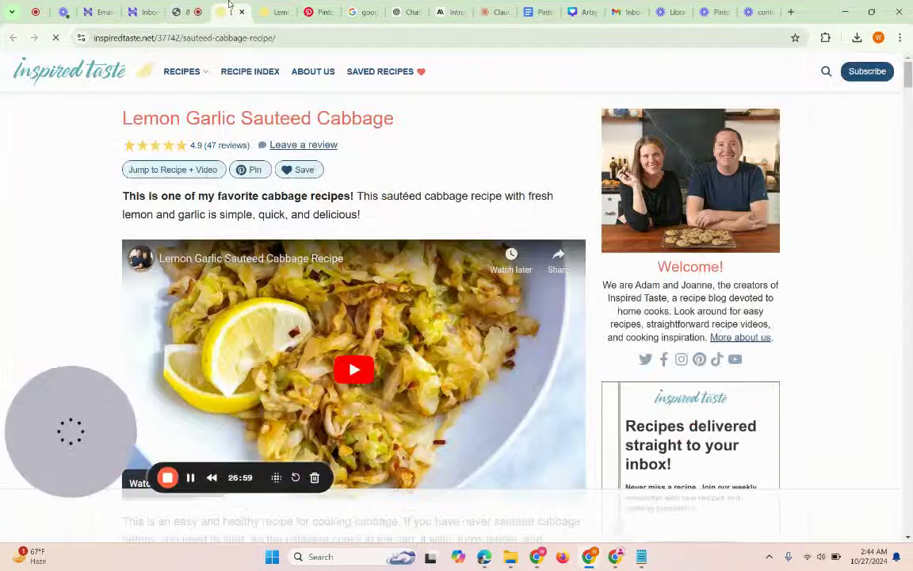
pyautogui.scroll(-4, 295, 319)
pyautogui.scroll(-12, 295, 320)
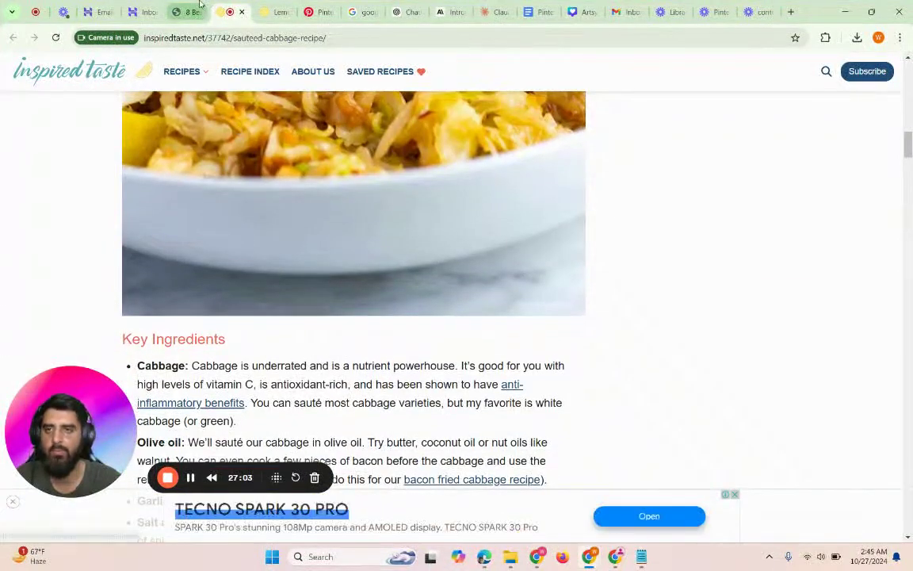
# Return to the post preview and review the second recipe's section, the introduction and the Cabbage Stir Fry section
pyautogui.click(185, 9)
pyautogui.scroll(1, 322, 335)
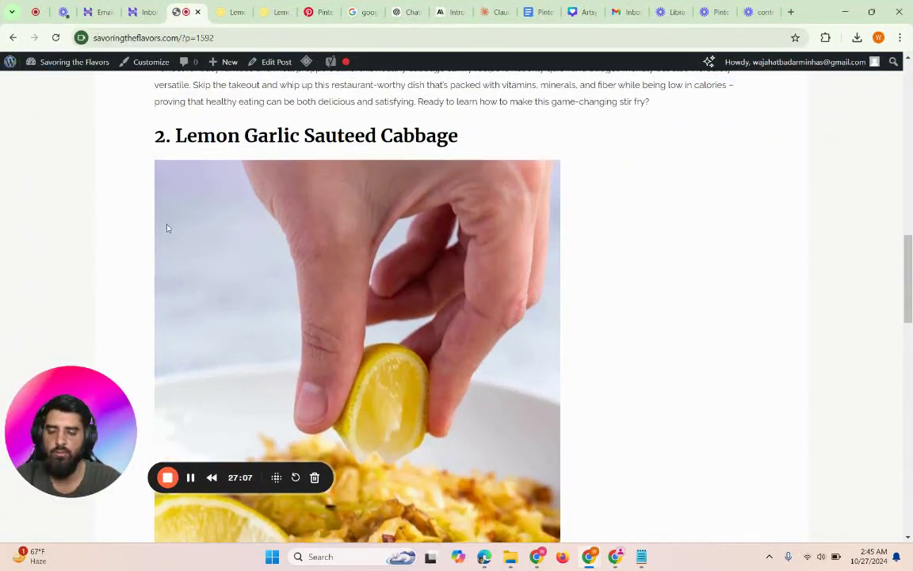
pyautogui.scroll(-6, 167, 228)
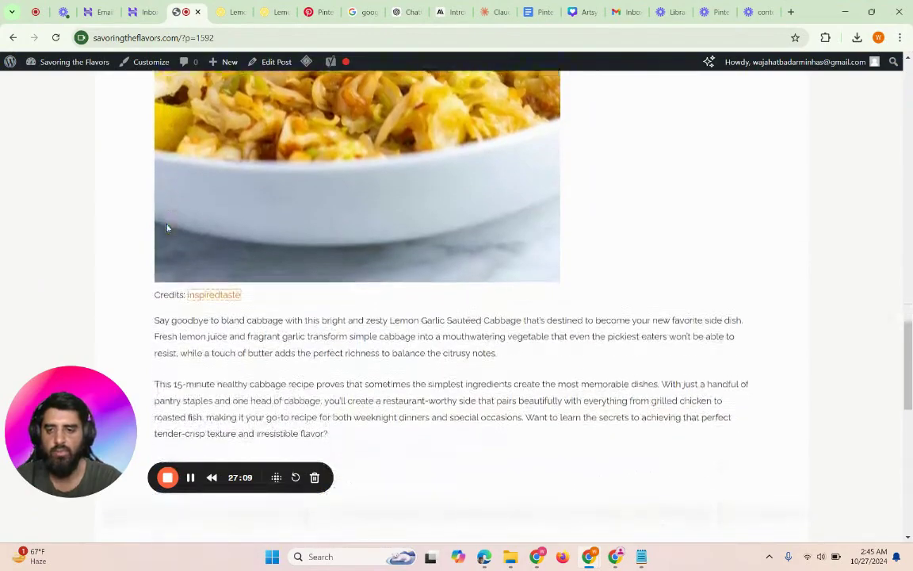
pyautogui.scroll(-1, 246, 346)
pyautogui.scroll(10, 246, 346)
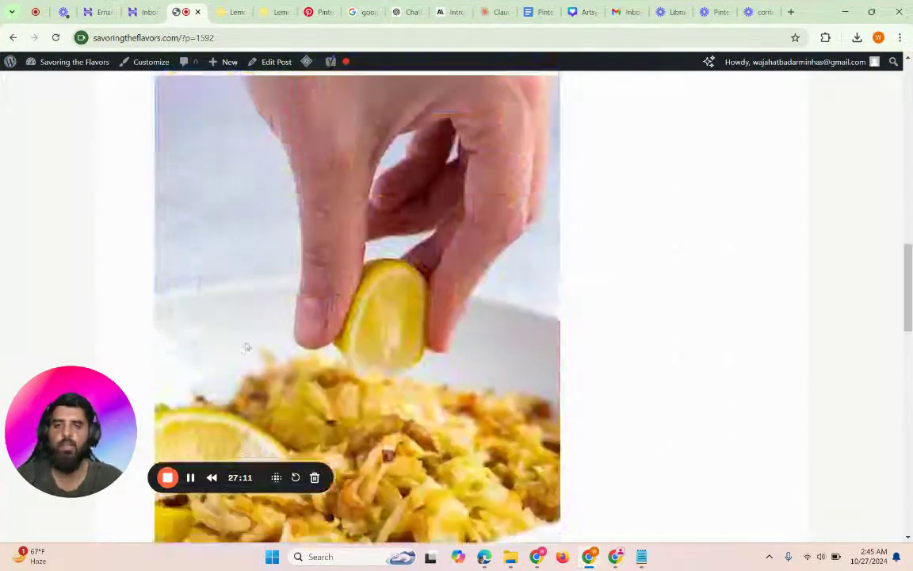
pyautogui.scroll(6, 246, 343)
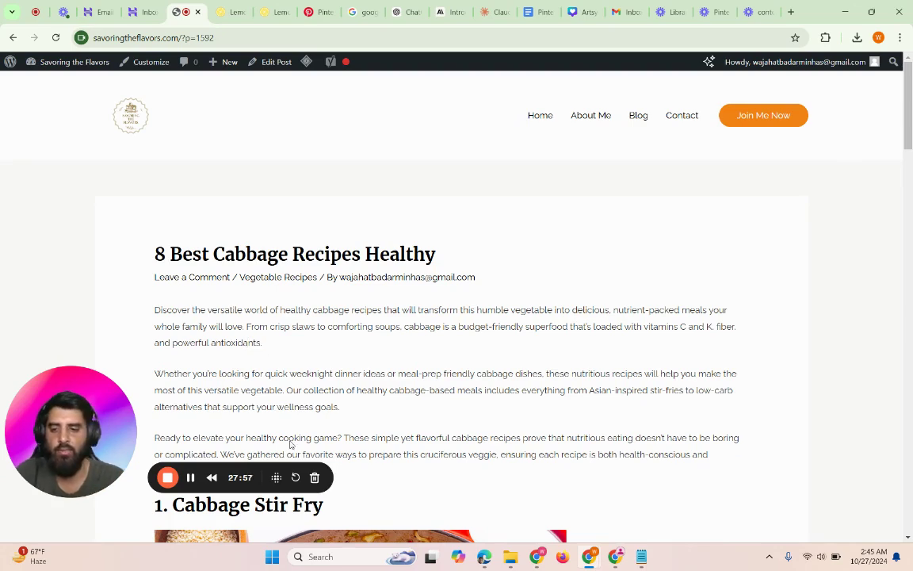
pyautogui.scroll(-7, 325, 322)
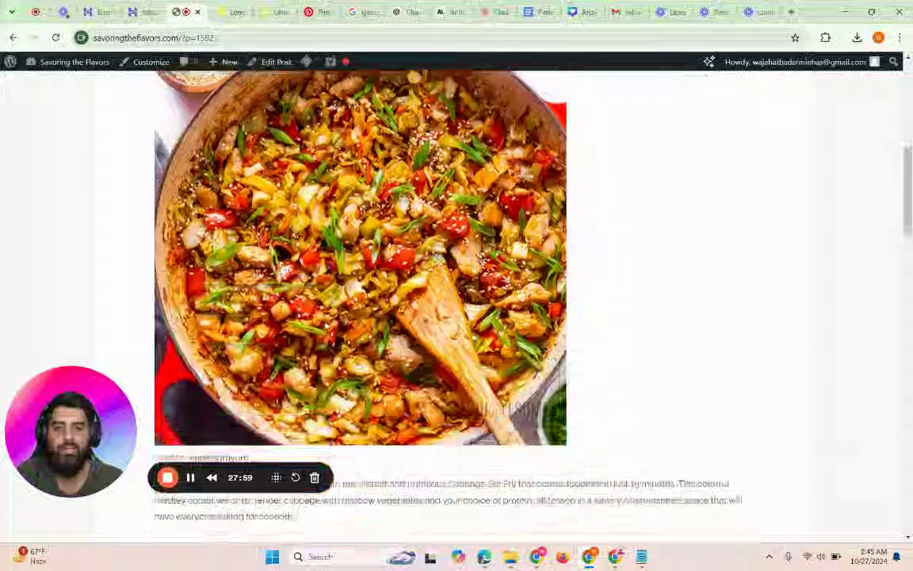